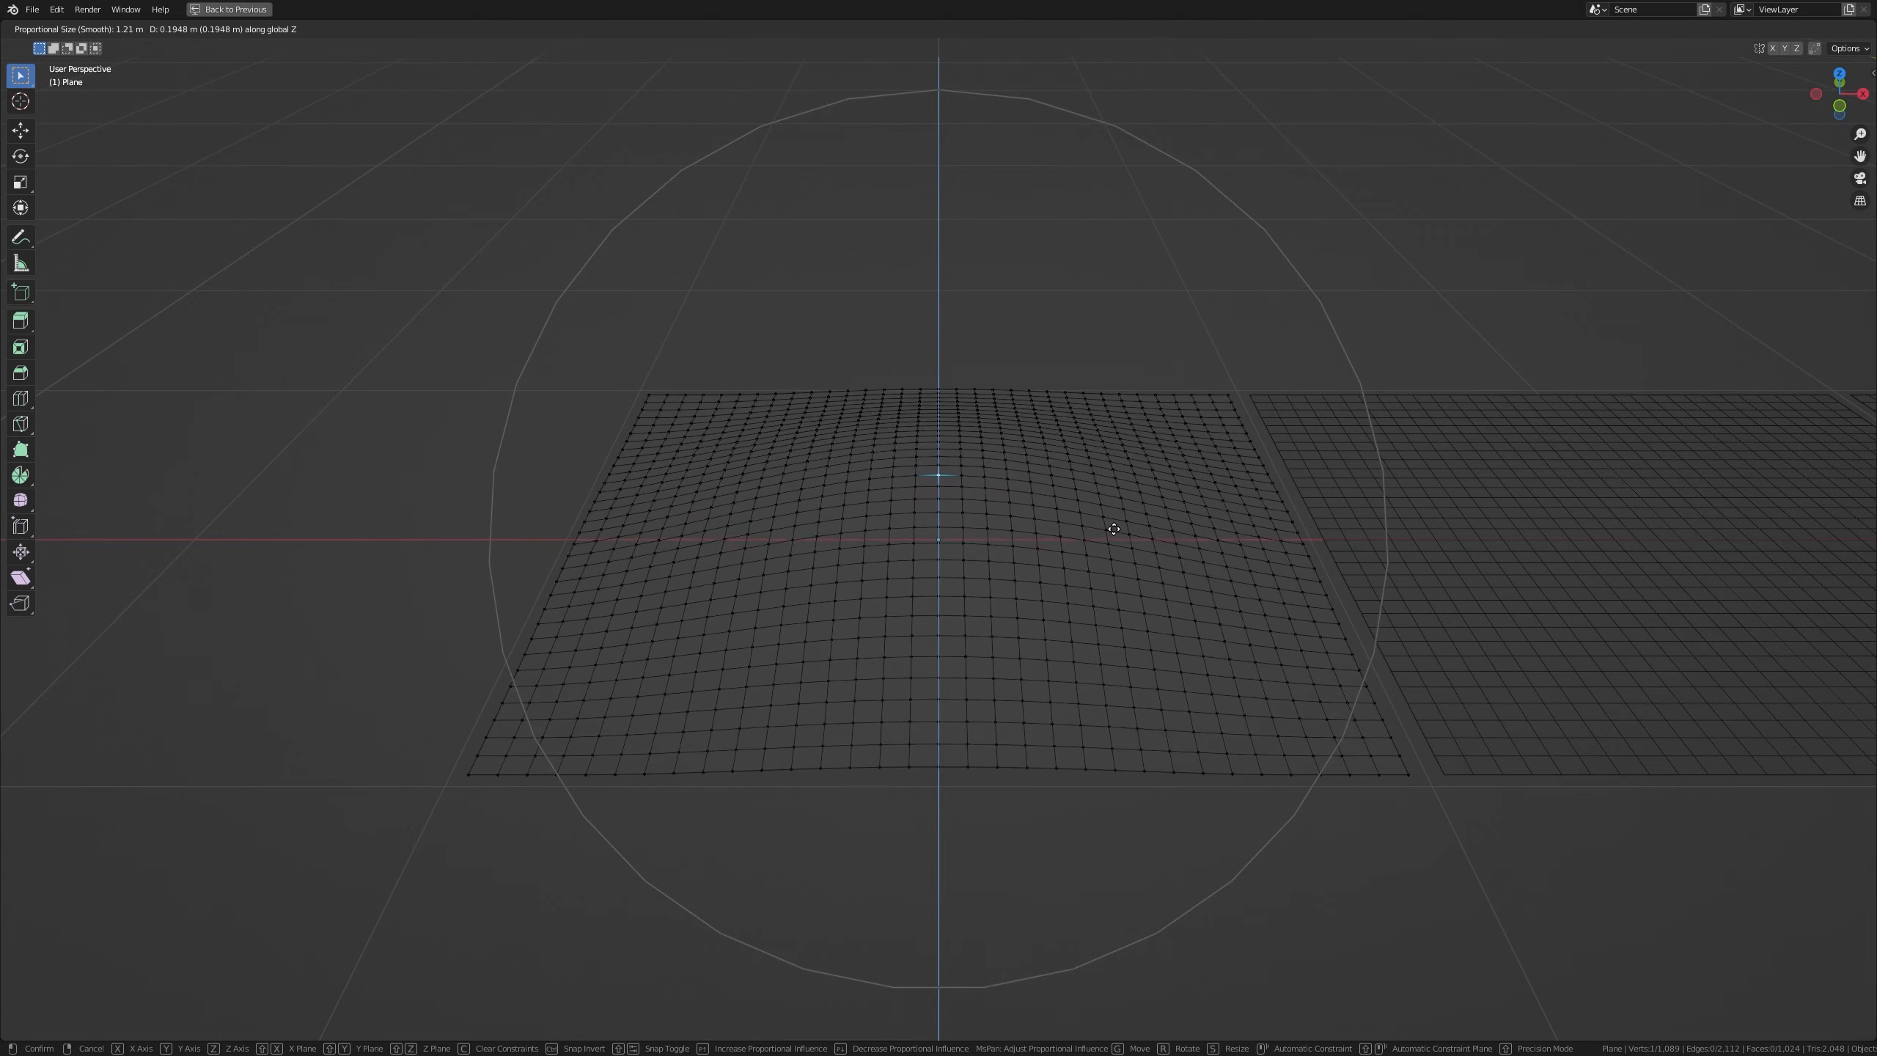
# Try several proportional influence sizes while raising the first plane's centre vertex along Z, and cancel the move
pyautogui.scroll(3, 1115, 525)
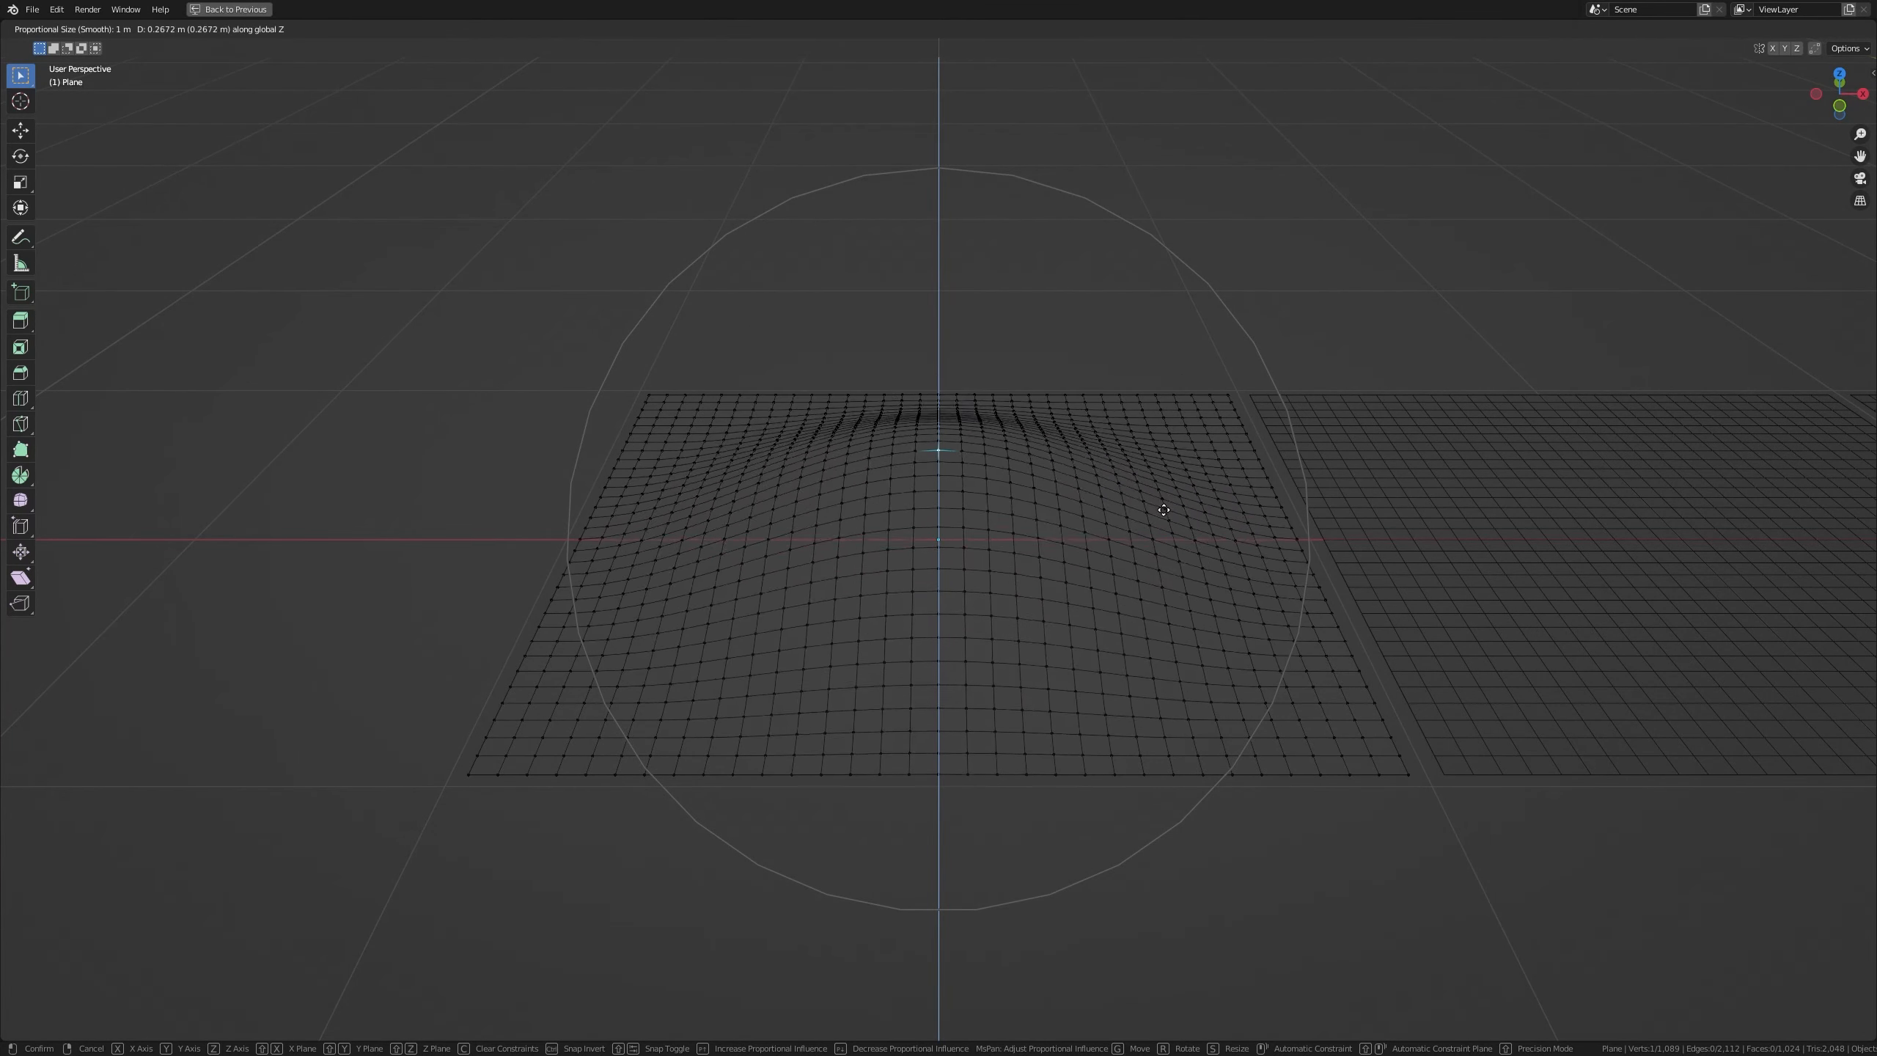
pyautogui.scroll(7, 1150, 666)
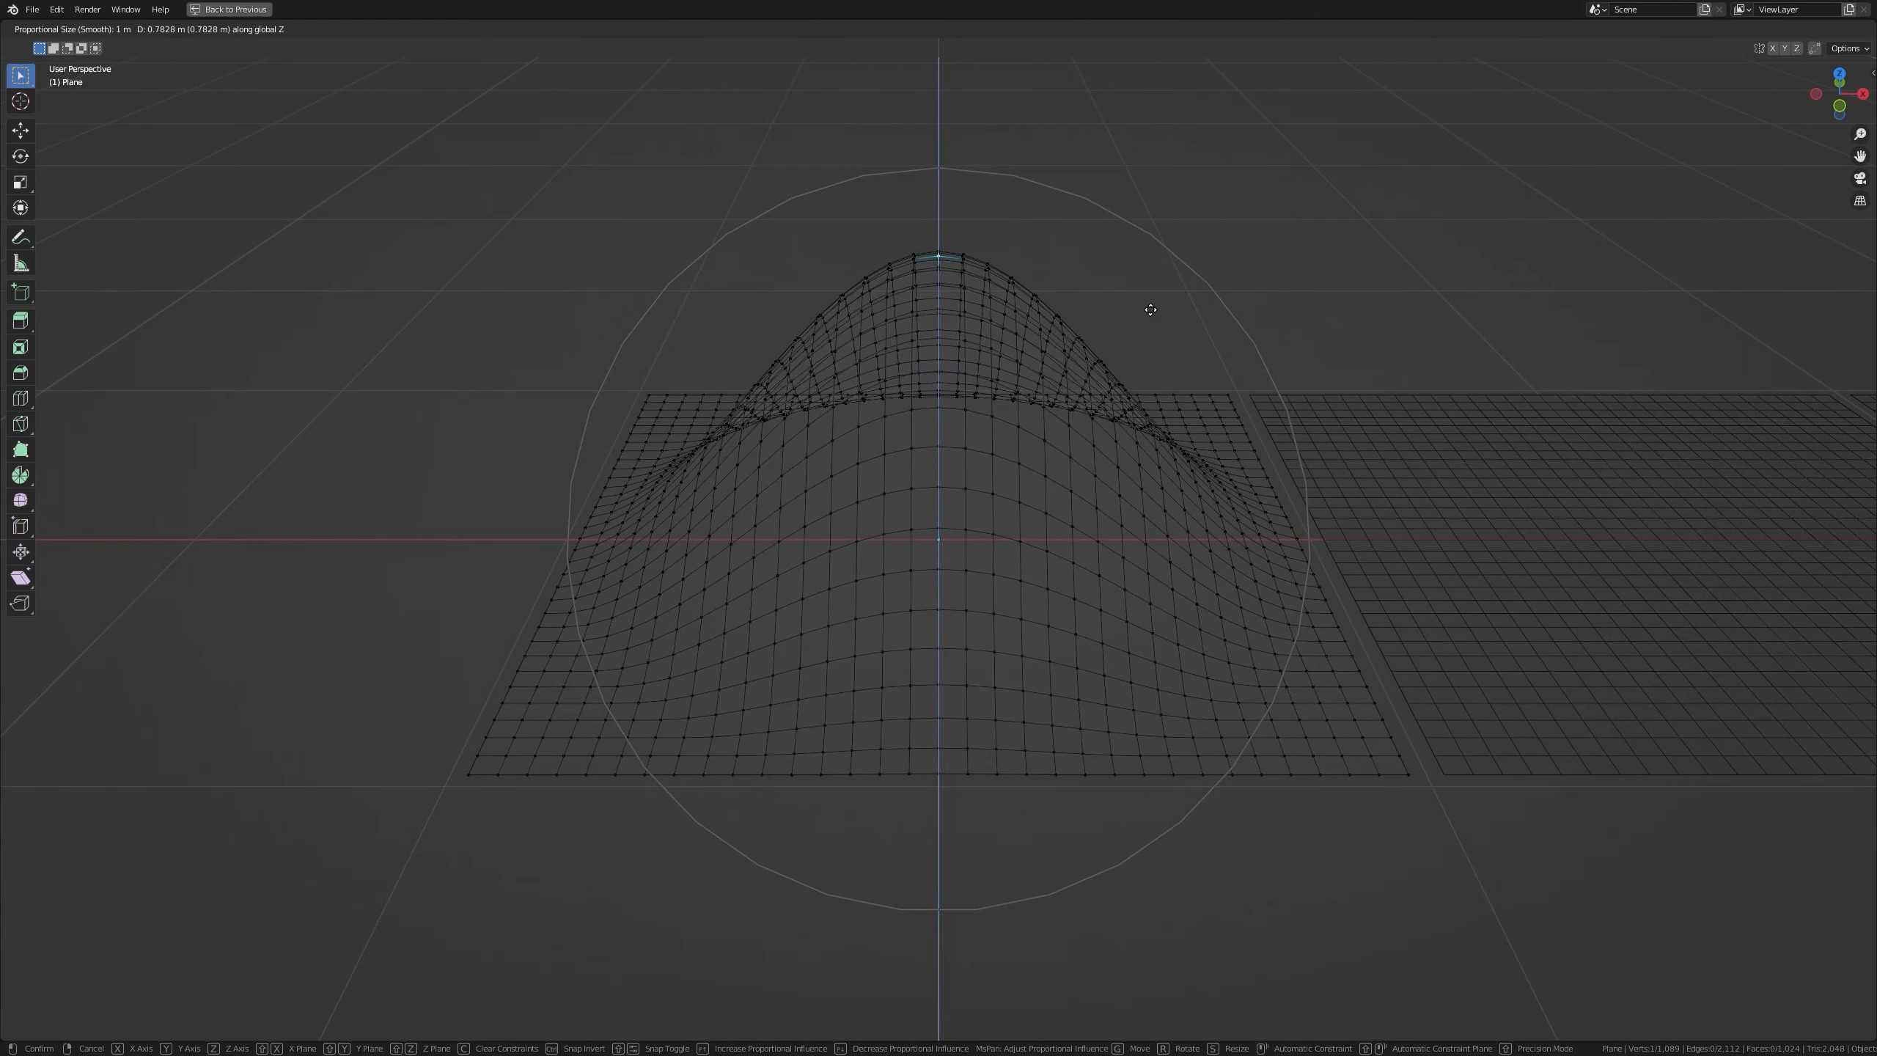
pyautogui.scroll(-8, 1155, 330)
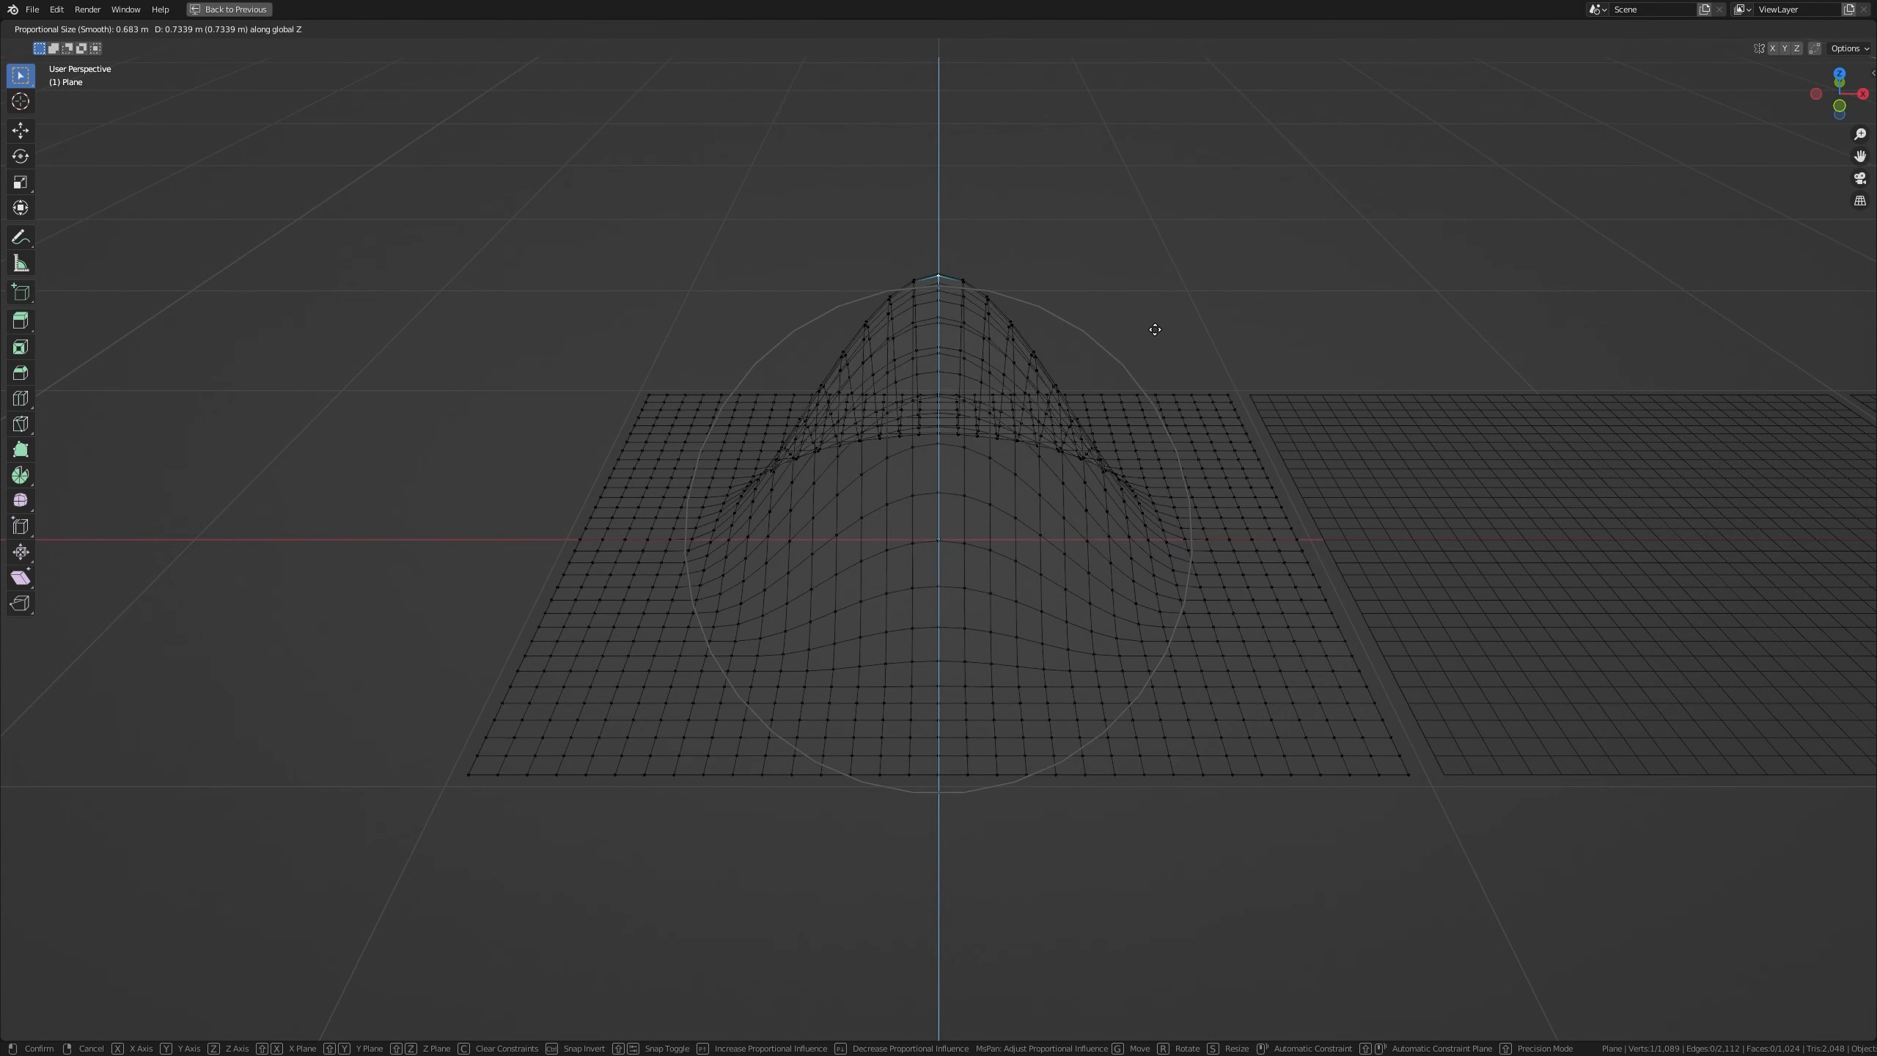
pyautogui.scroll(-2, 1155, 330)
pyautogui.scroll(3, 1155, 329)
pyautogui.scroll(4, 1155, 329)
pyautogui.scroll(-3, 1155, 329)
pyautogui.scroll(-6, 1155, 330)
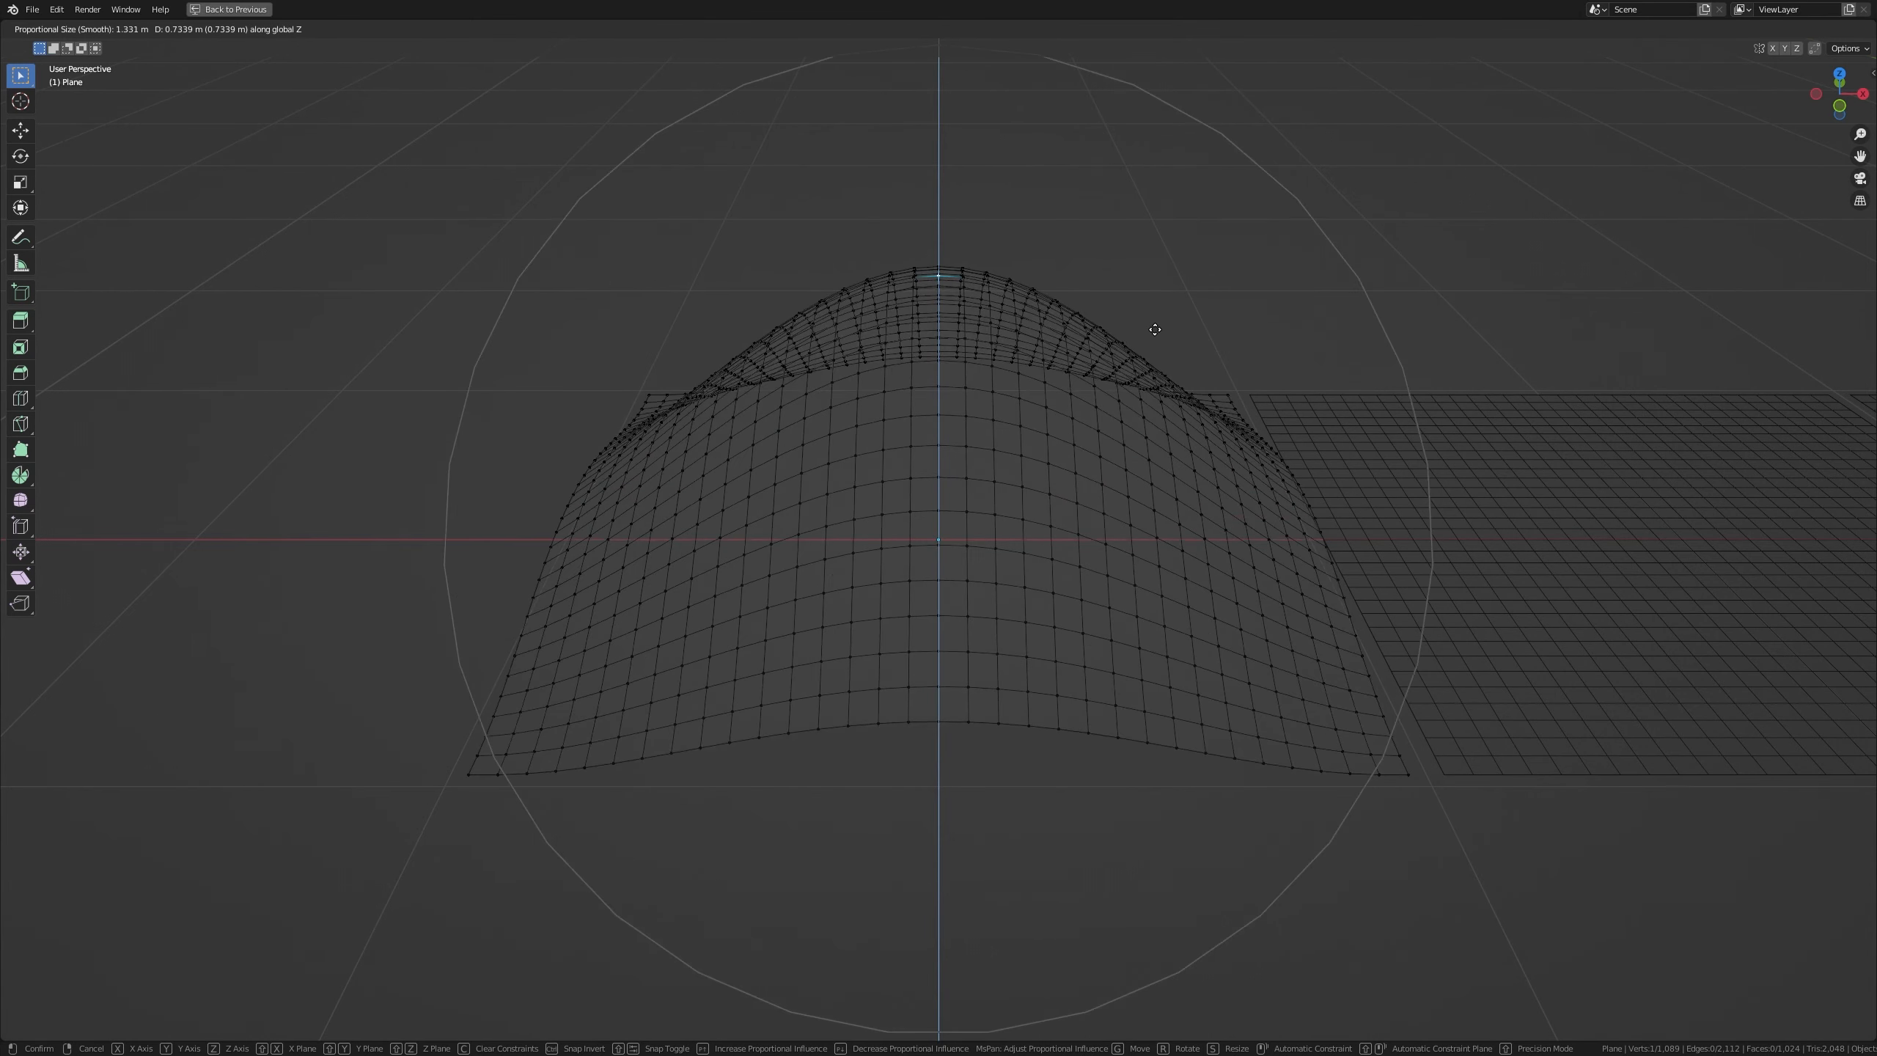
pyautogui.scroll(4, 1155, 329)
pyautogui.rightClick(1155, 329)
# In front view, raise the first plane's centre vertex about 0.75 m along Z with the Smooth falloff
pyautogui.press('KP_1')
pyautogui.press('g')
pyautogui.press('z')
pyautogui.click(827, 377)
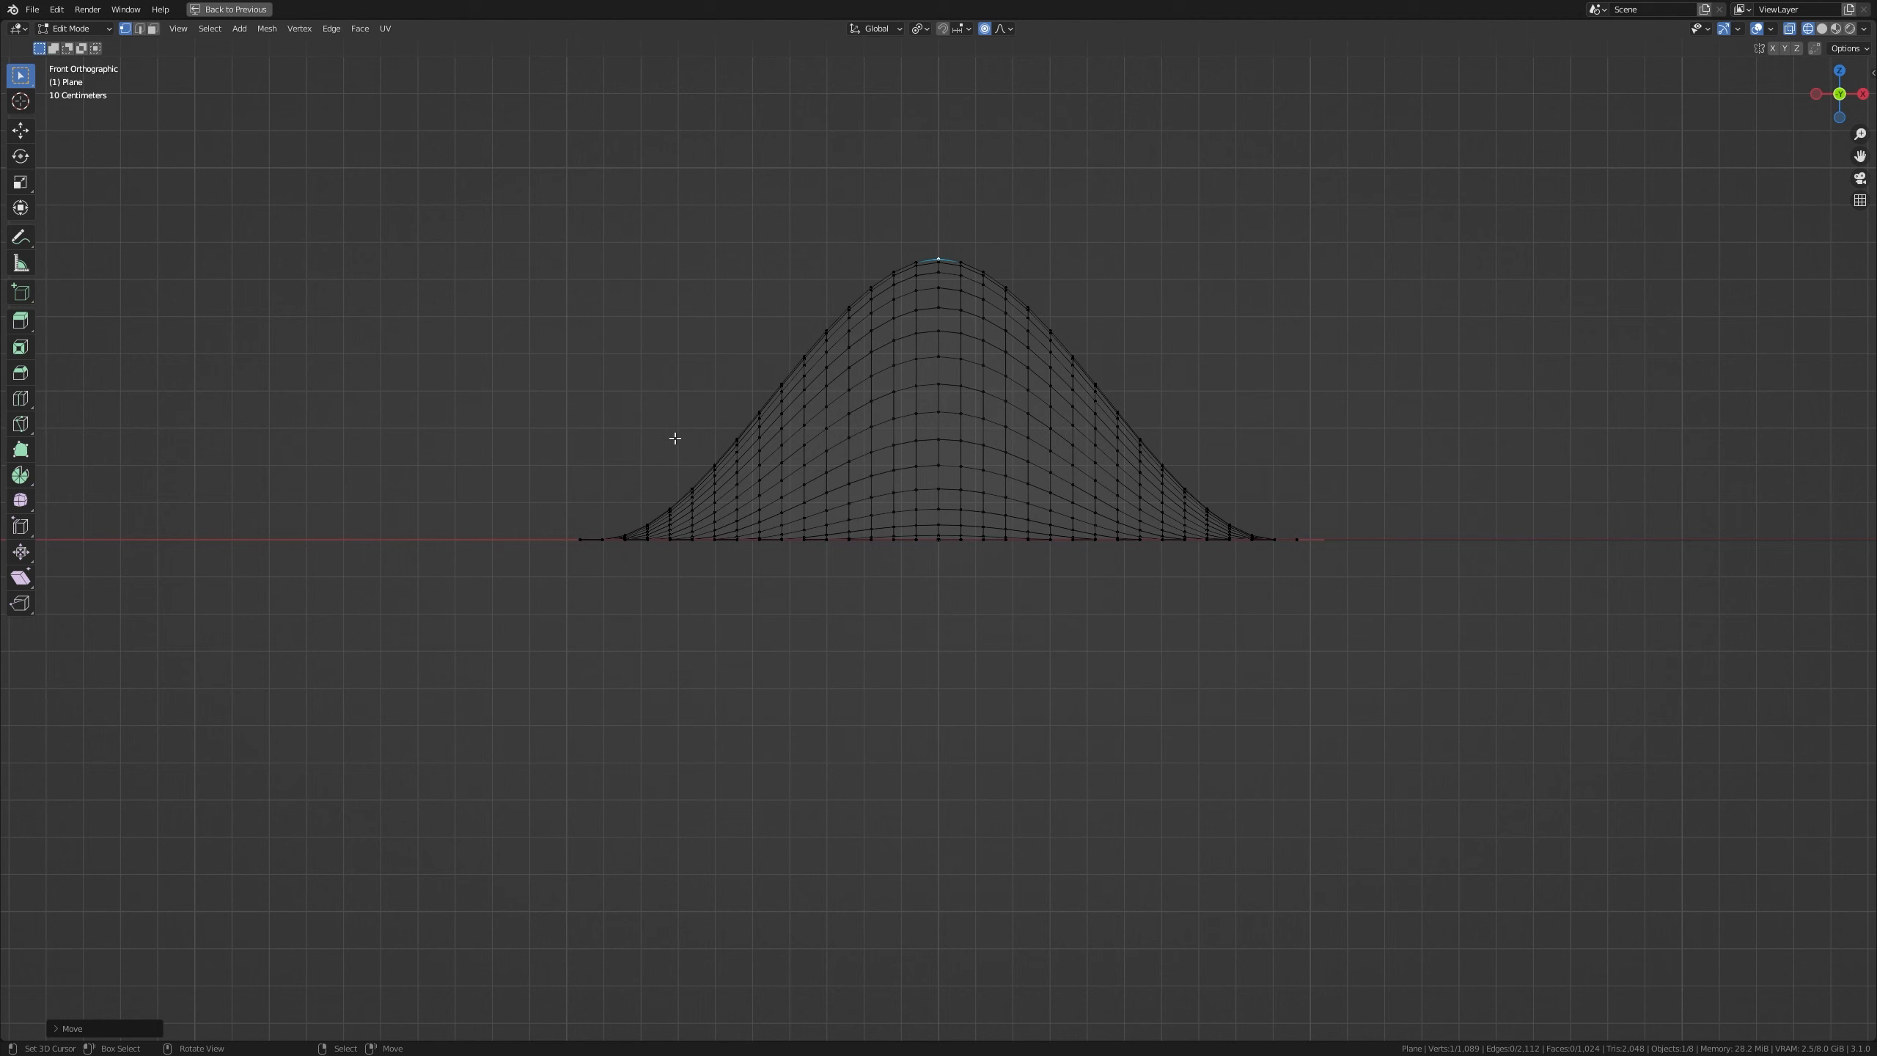
pyautogui.click(1004, 28)
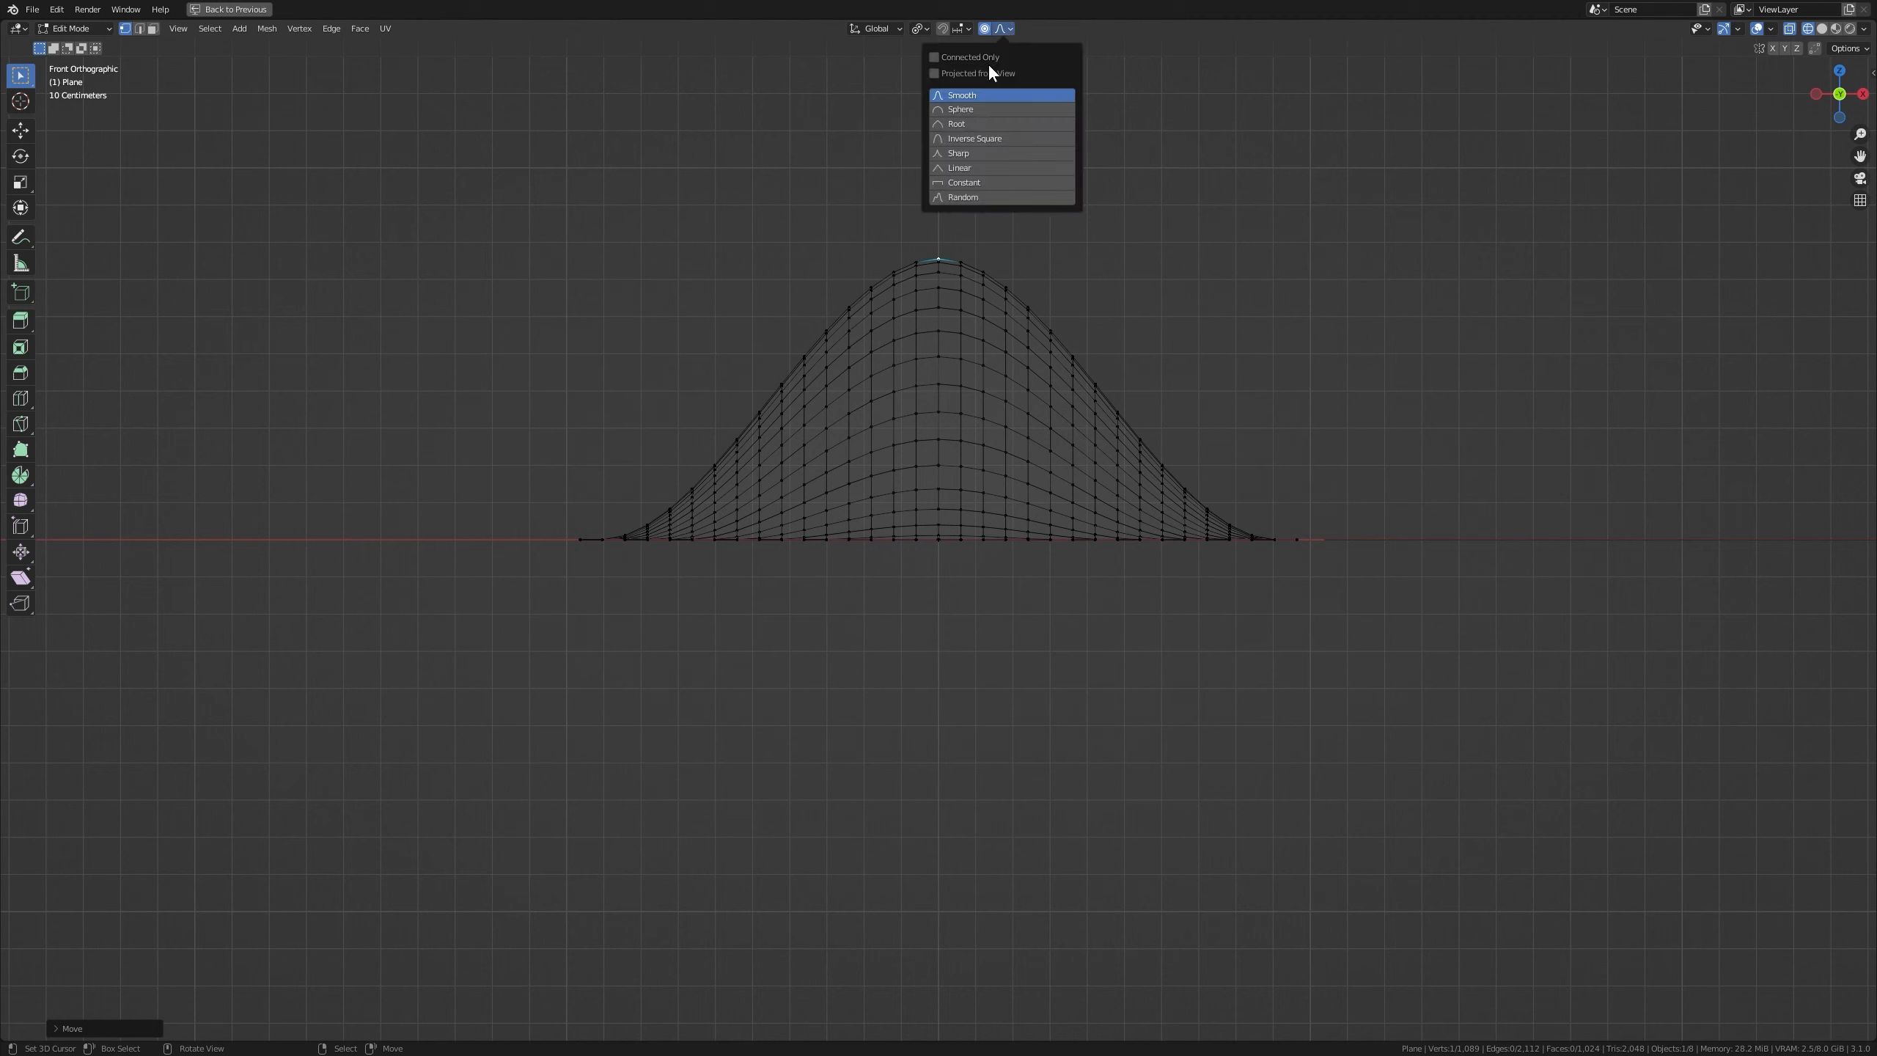
pyautogui.click(957, 97)
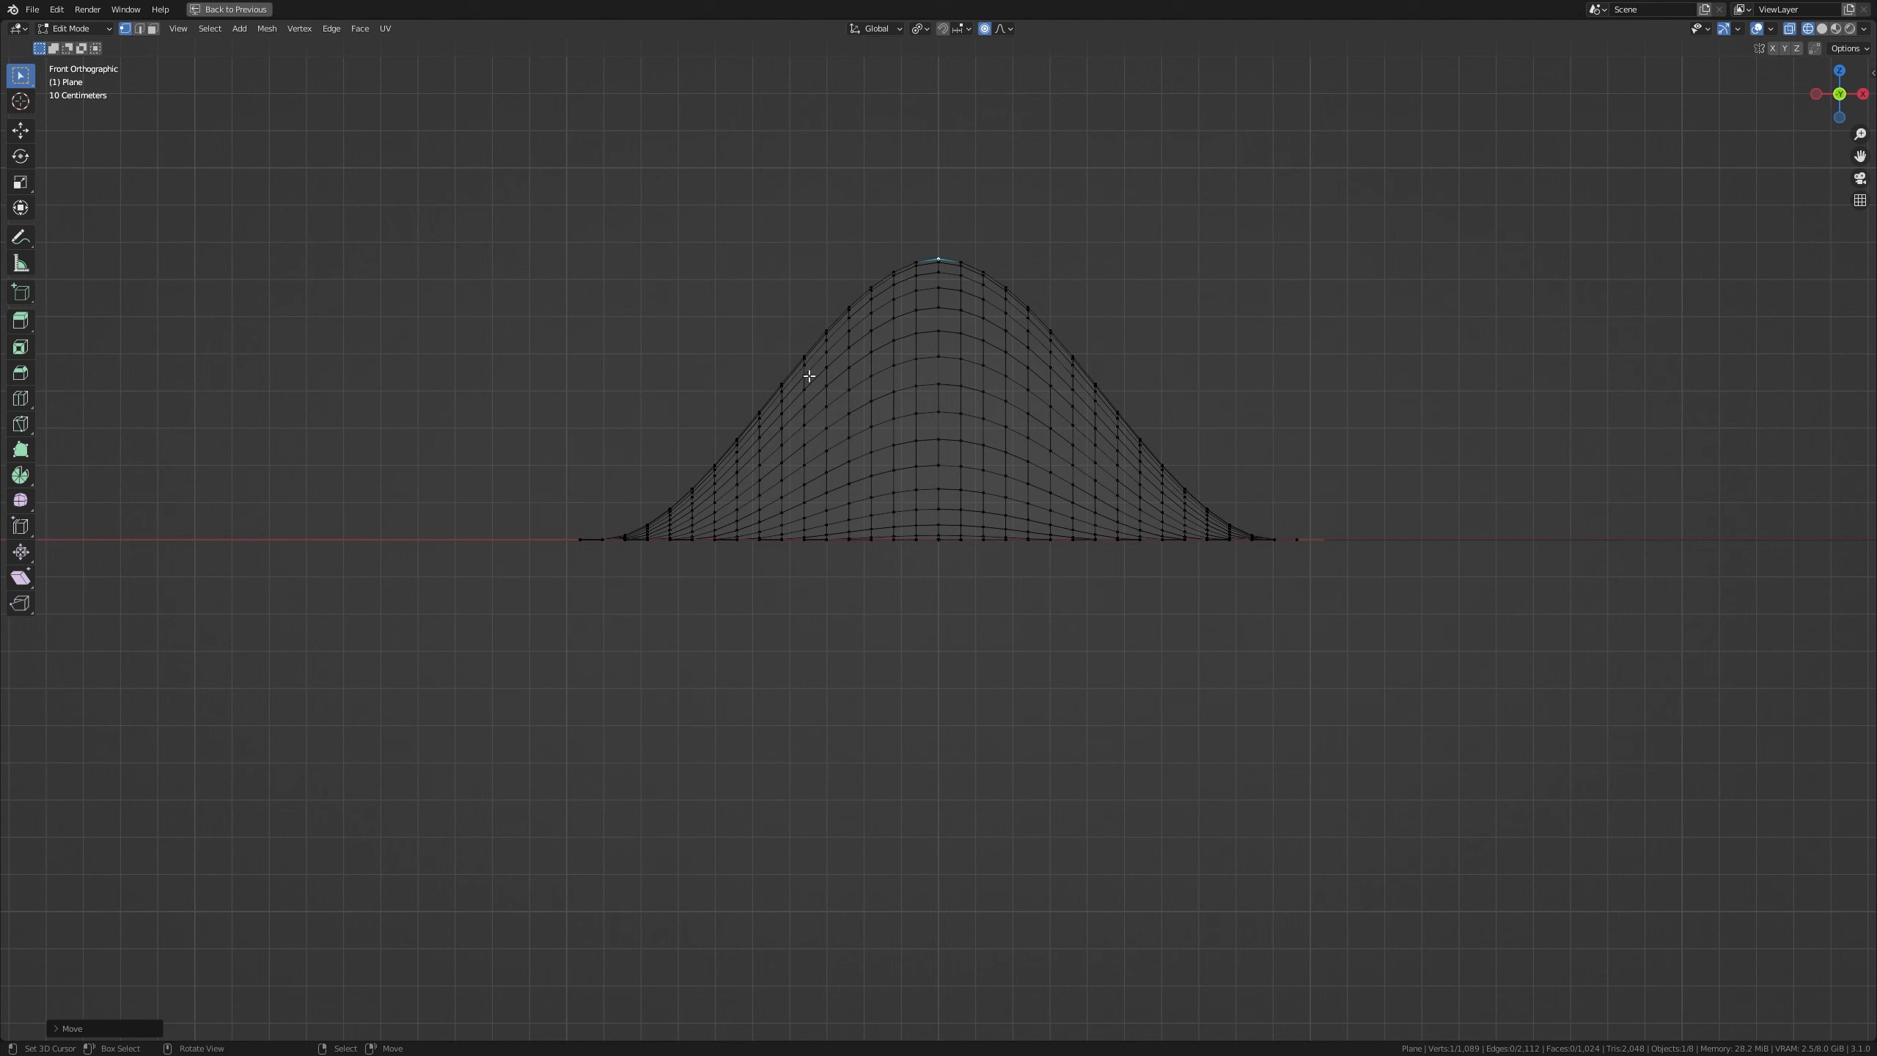
# Try different influence radii on the raised vertex without moving it, and undo the vertex's raise
pyautogui.press('g')
pyautogui.scroll(6, 946, 313)
pyautogui.scroll(-6, 968, 312)
pyautogui.scroll(4, 975, 312)
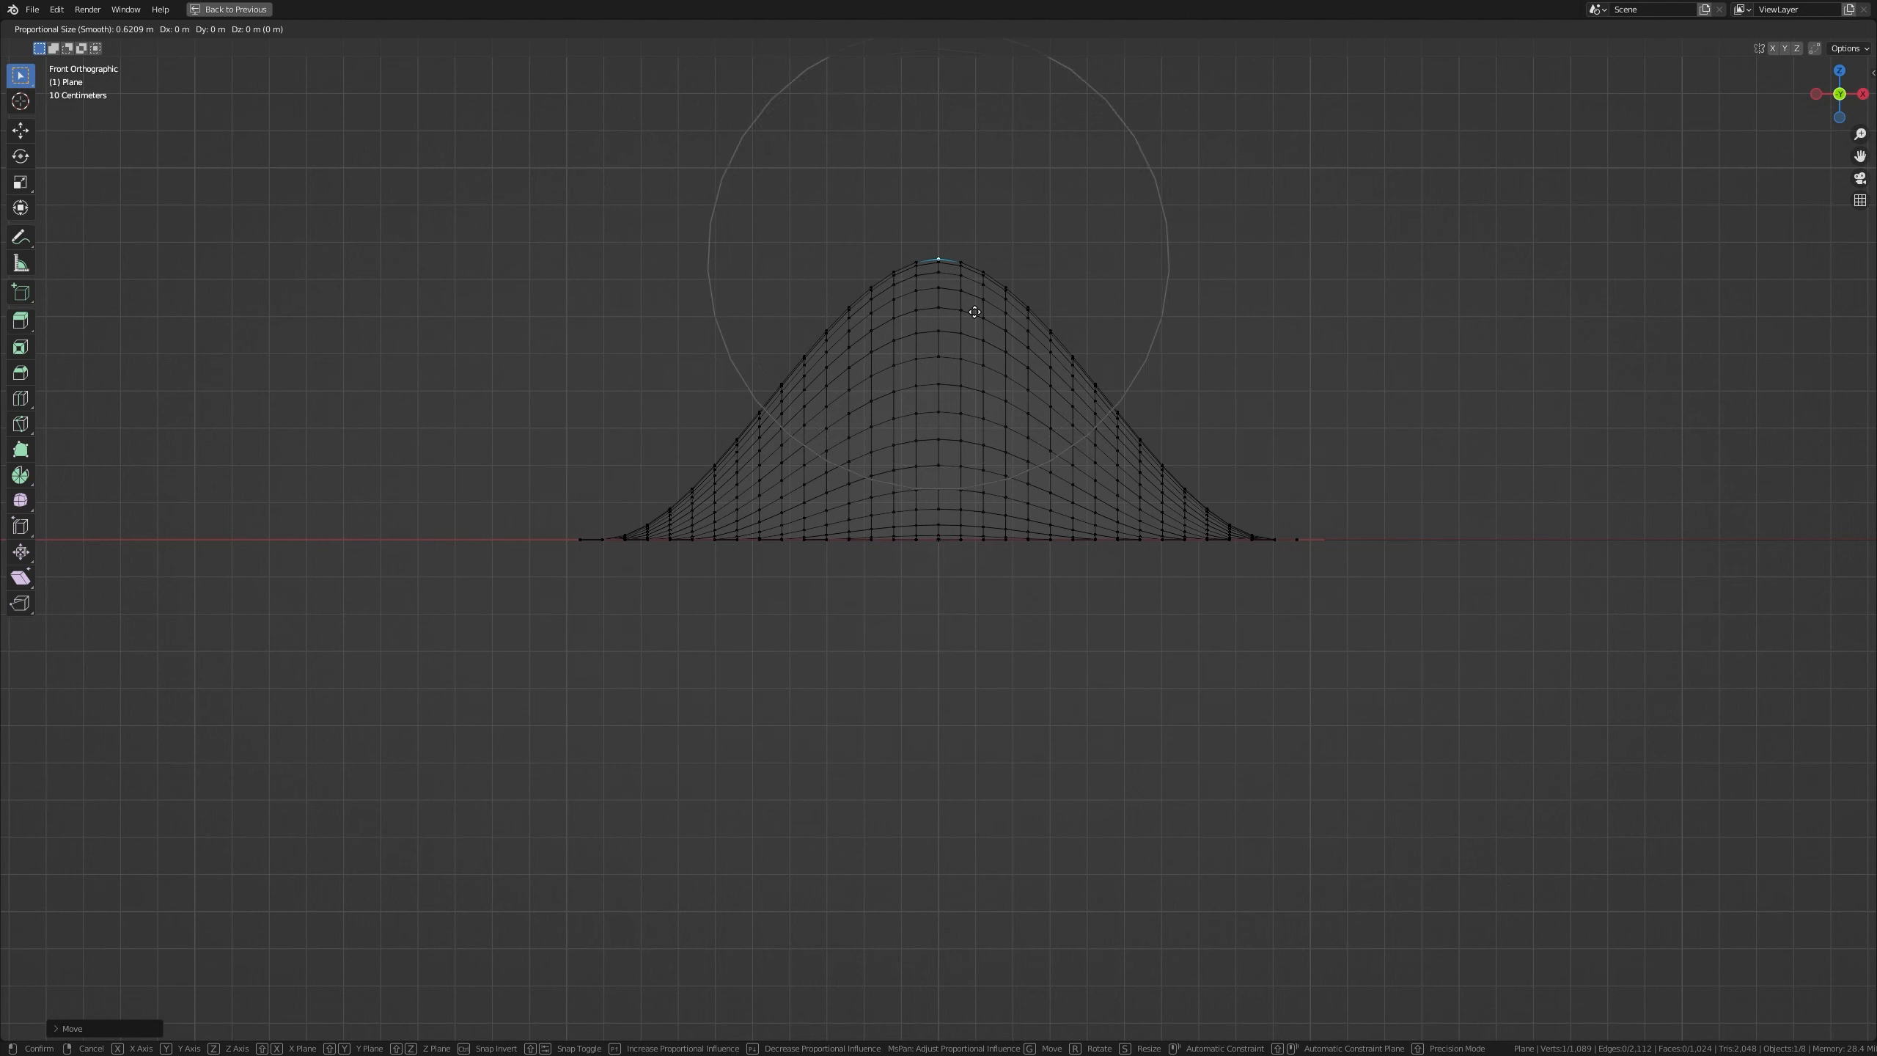
pyautogui.rightClick(975, 312)
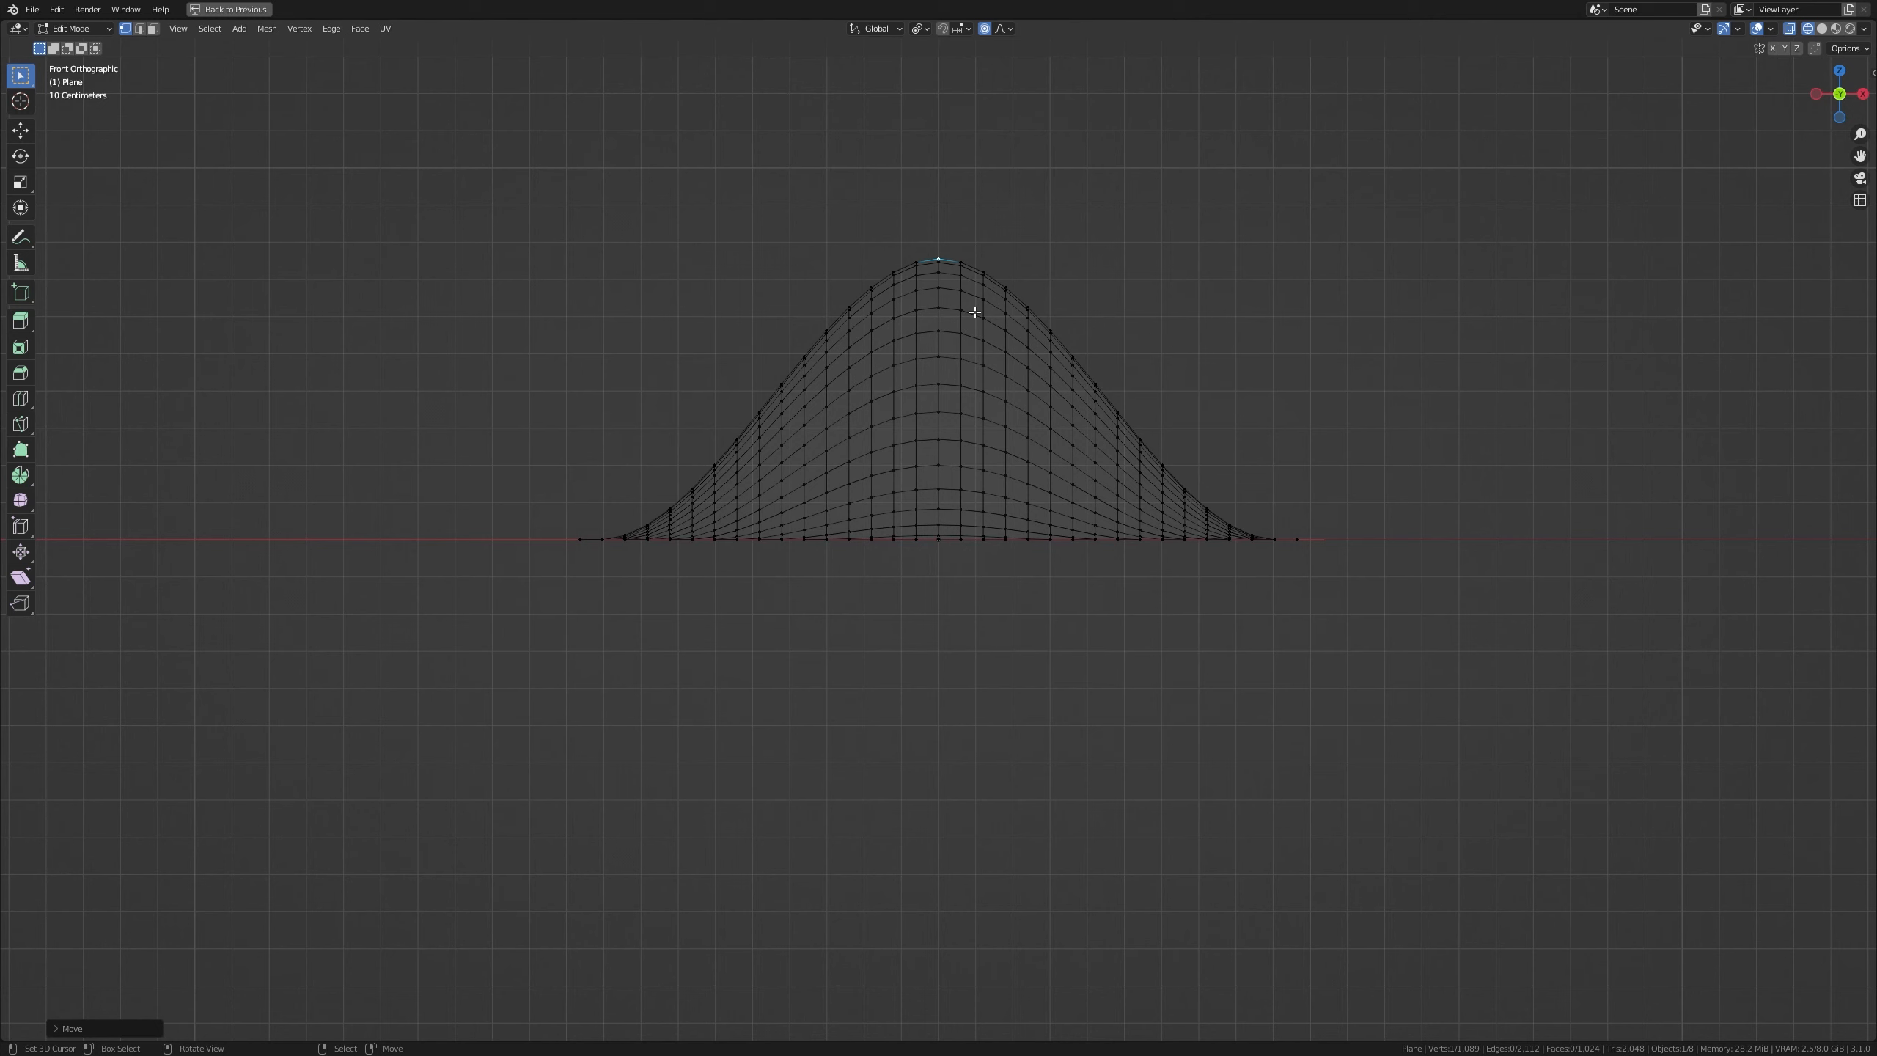
pyautogui.hotkey('ctrl', 'z')
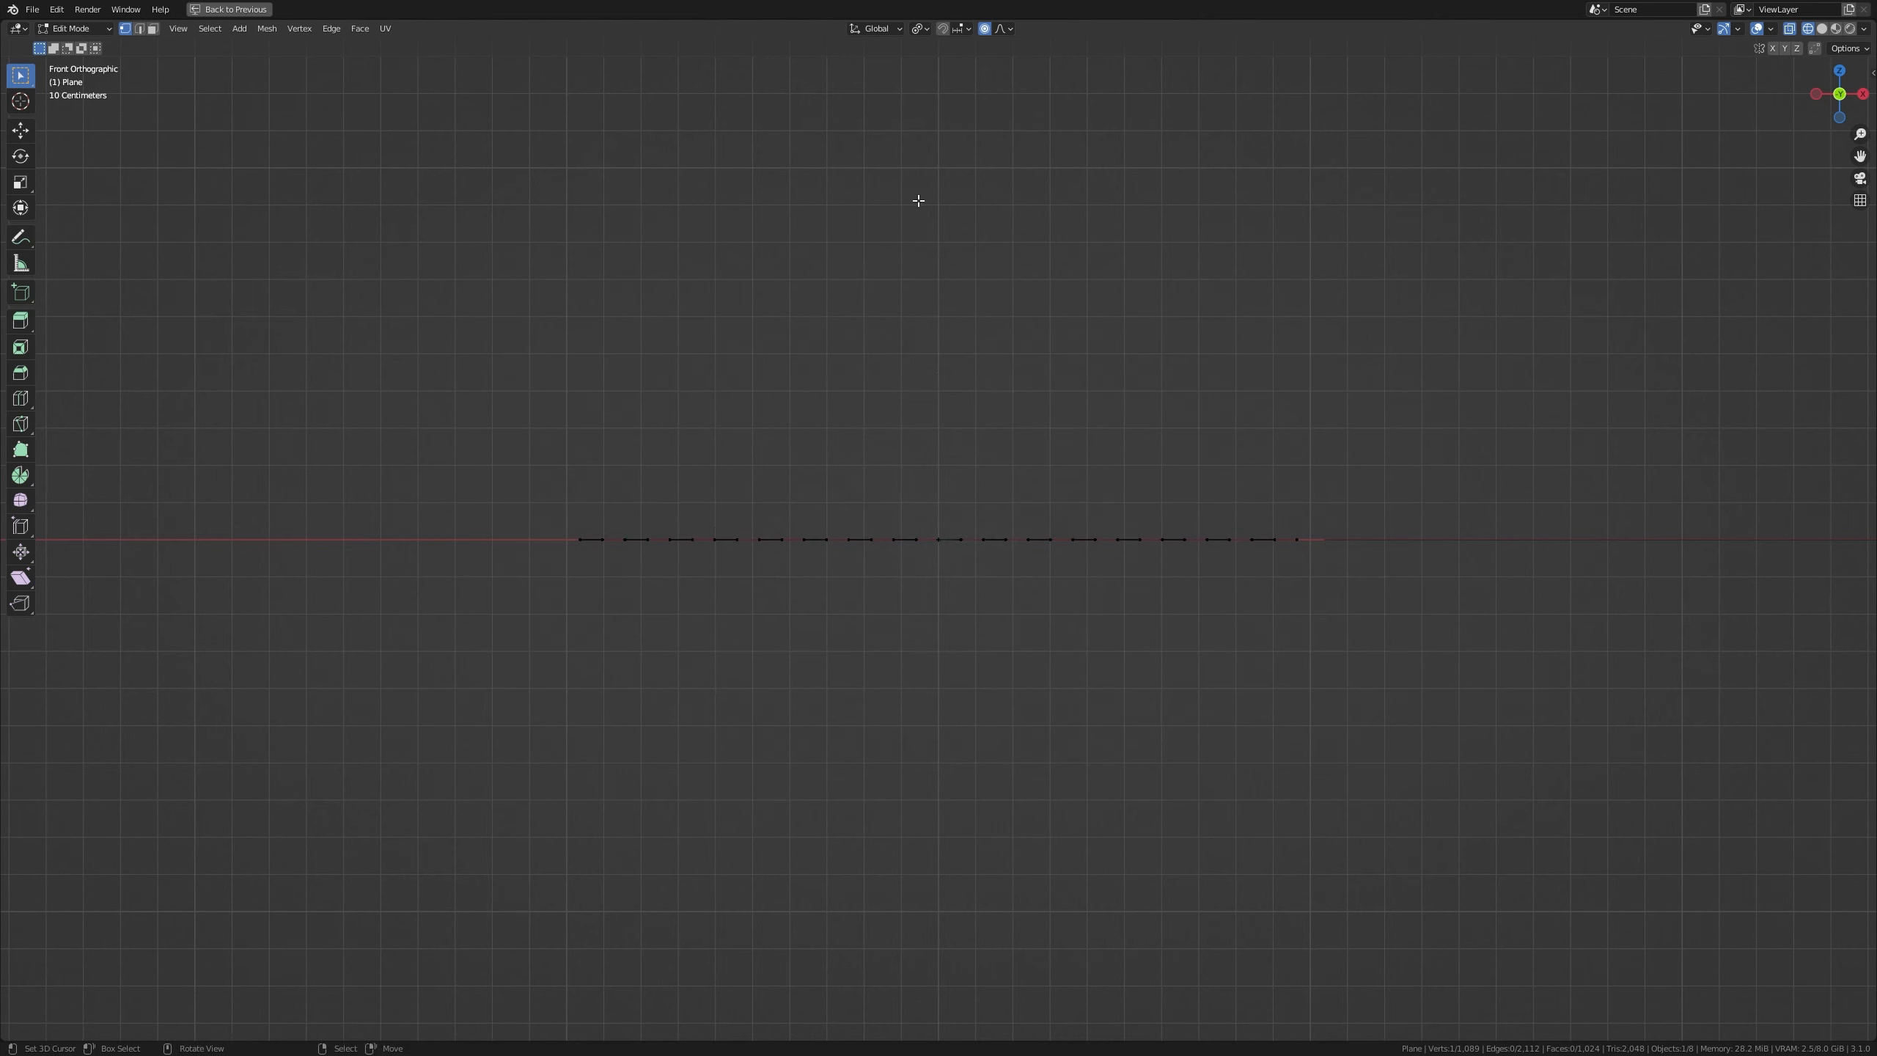
# Try raising the first plane's centre vertex along Z with an influence radius of 2.144 m, and undo it
pyautogui.press('g')
pyautogui.press('z')
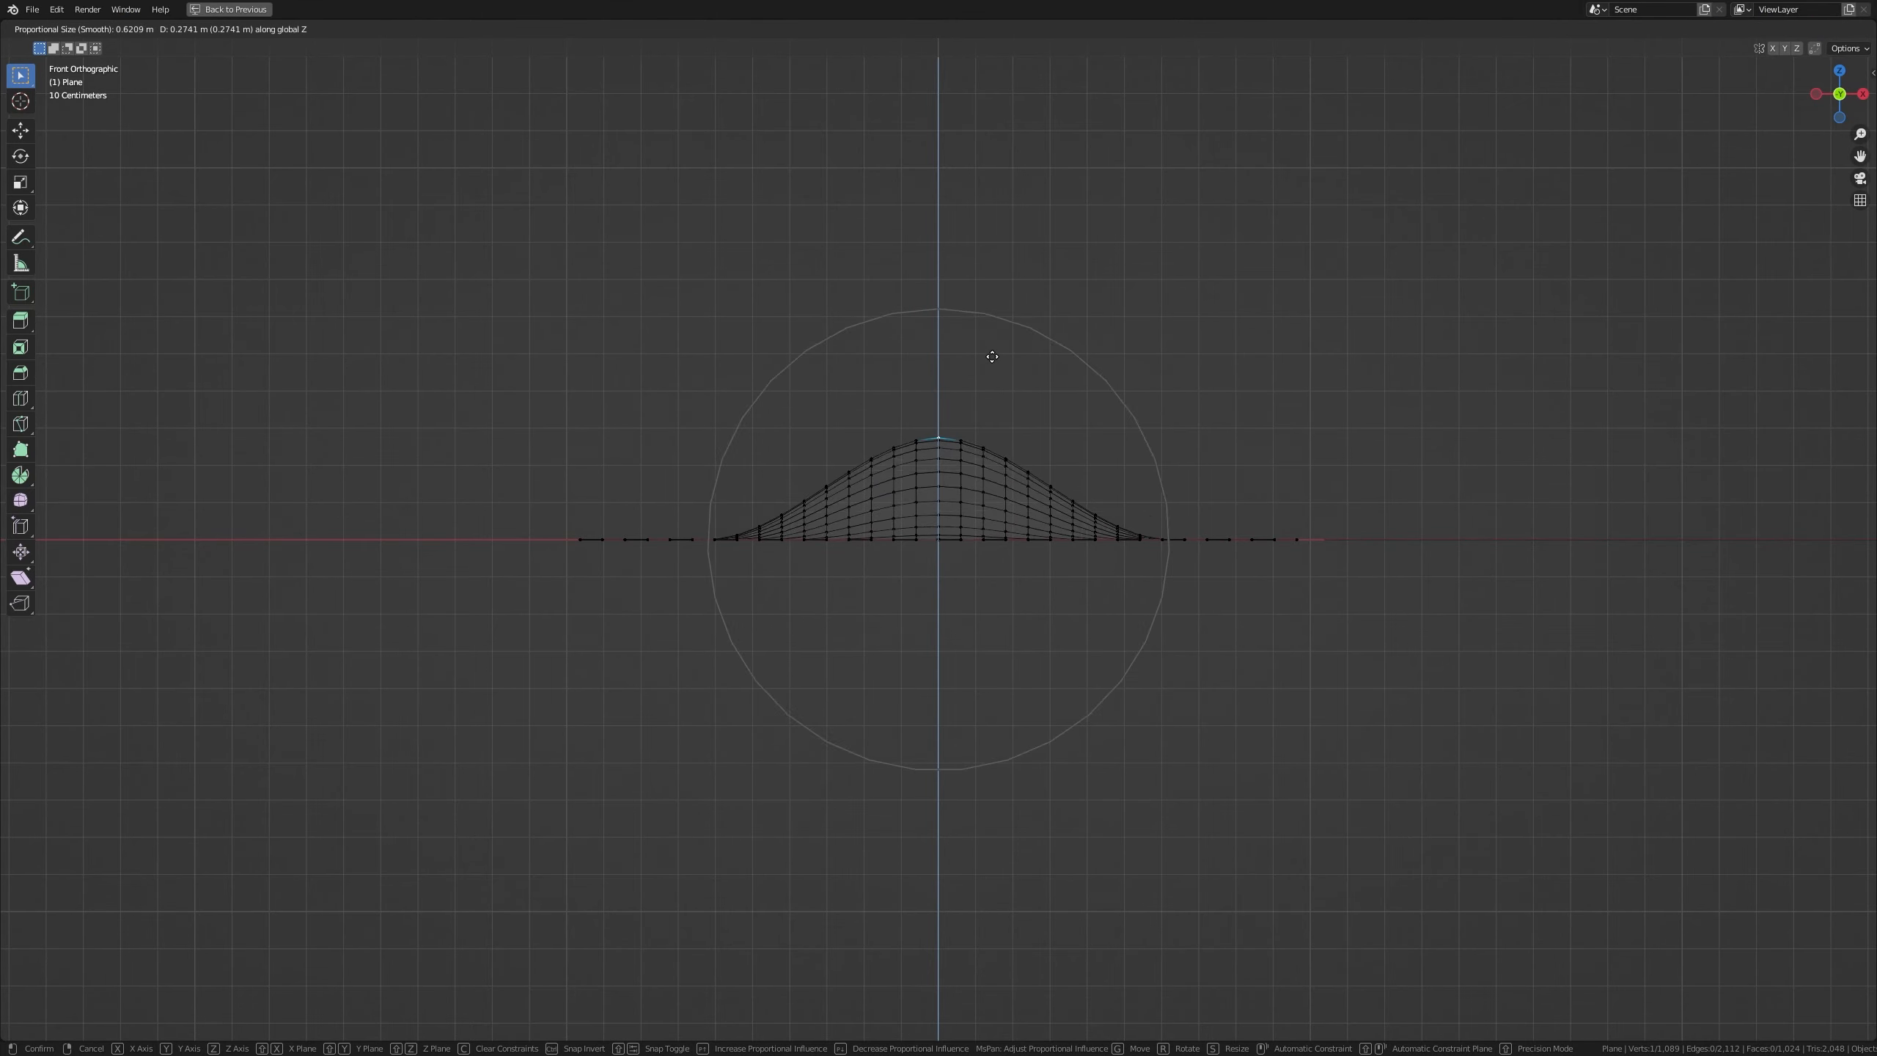
pyautogui.scroll(-11, 992, 356)
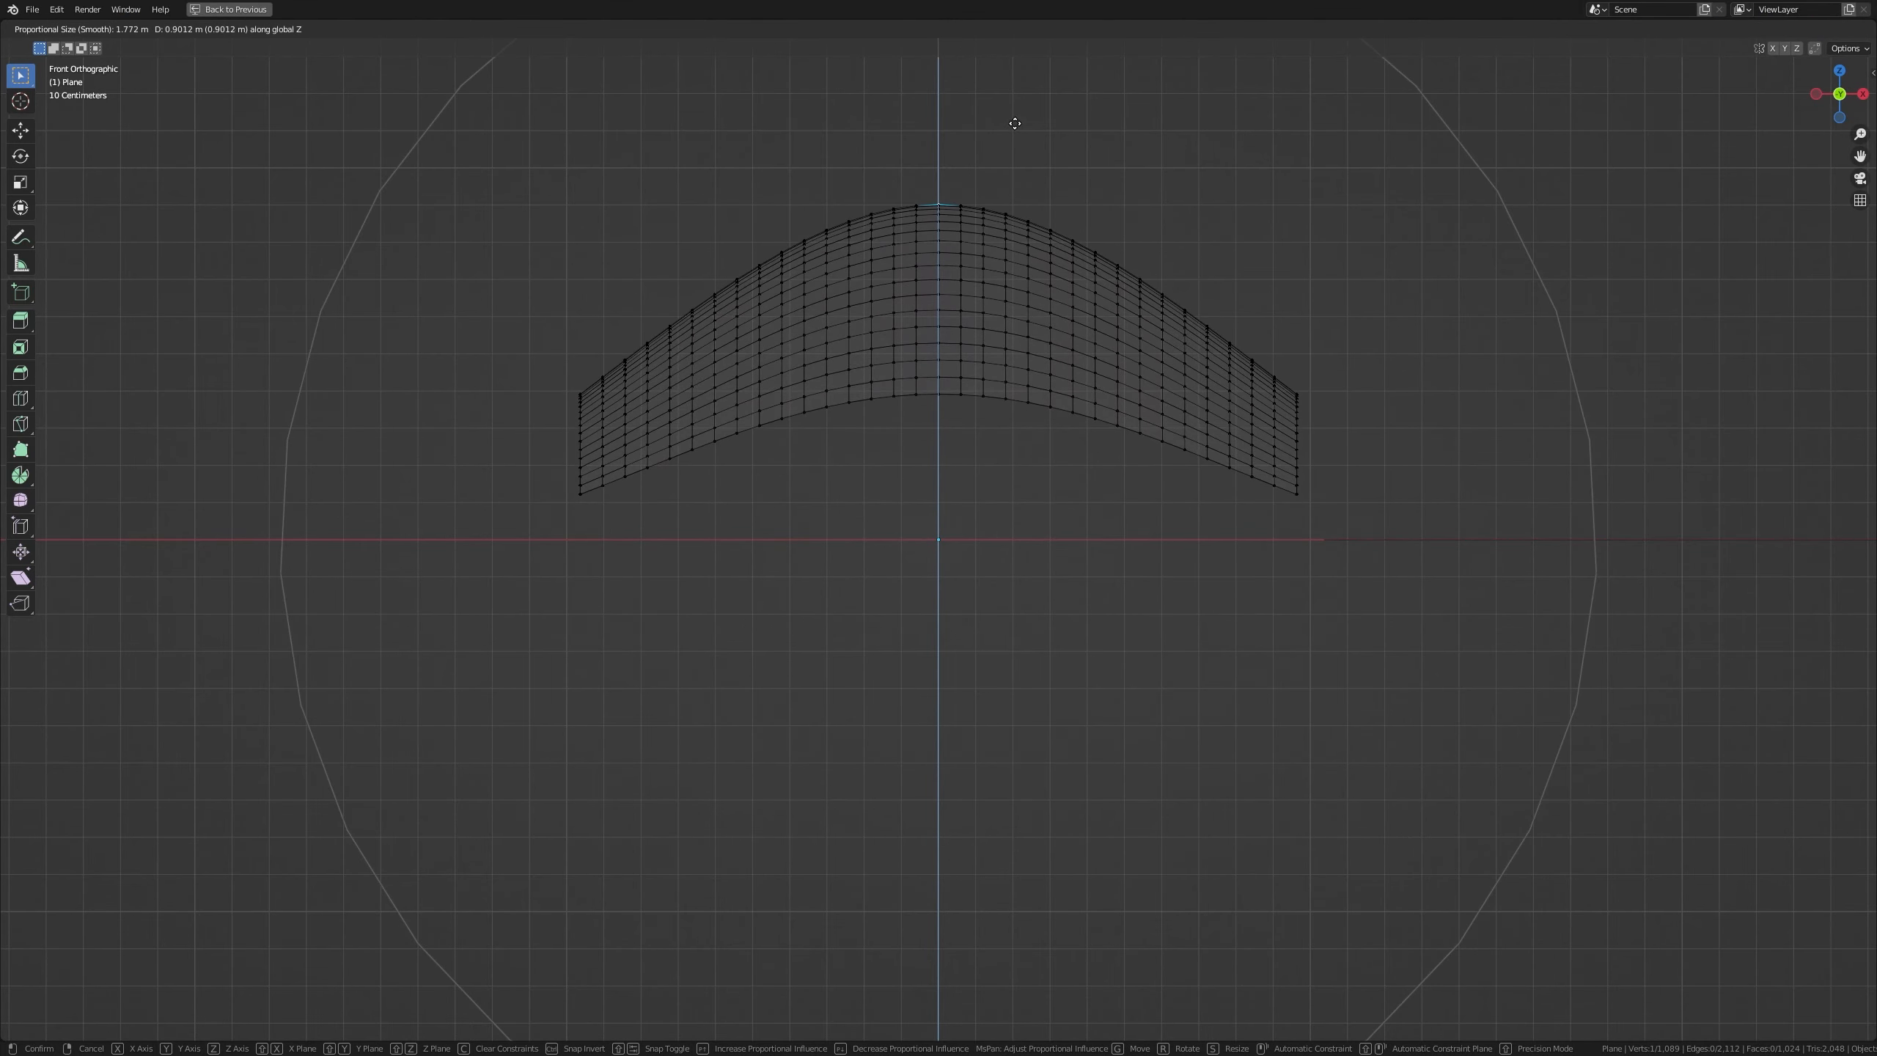
pyautogui.scroll(-2, 1072, 75)
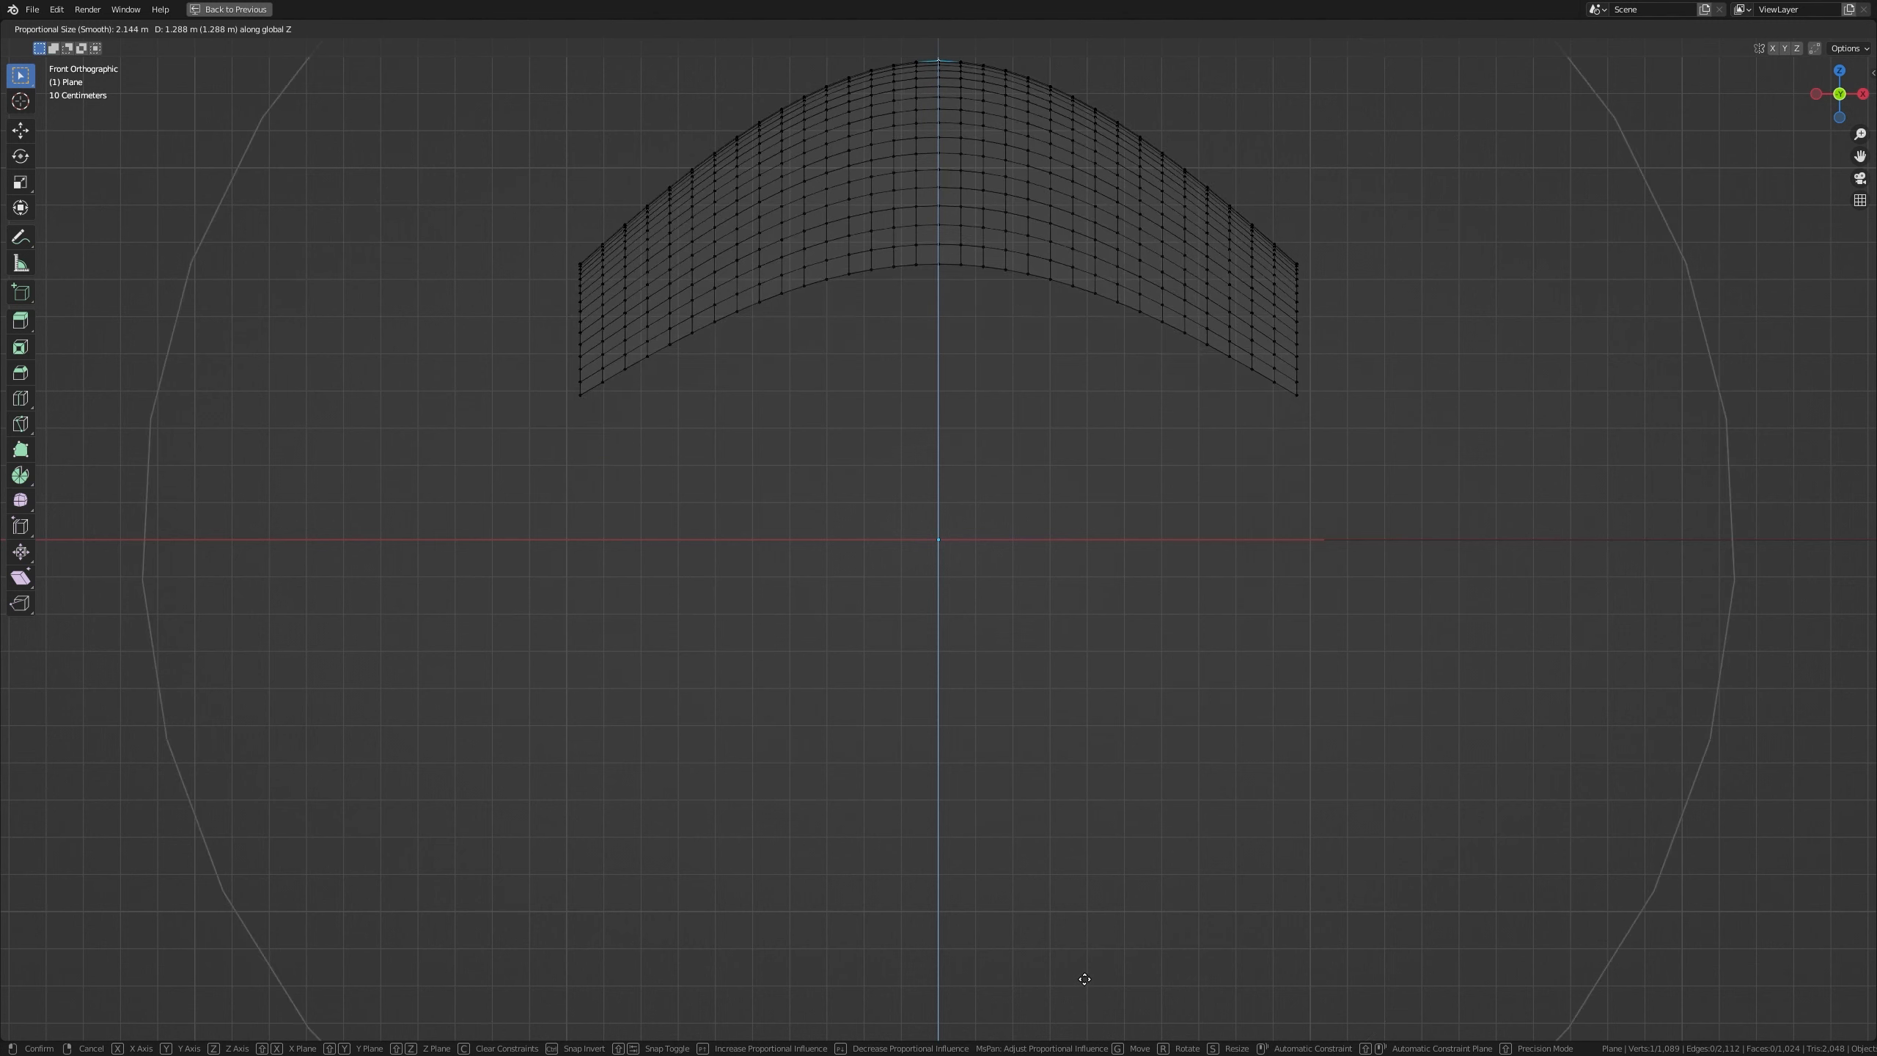
pyautogui.click(1103, 850)
pyautogui.hotkey('ctrl', 'z')
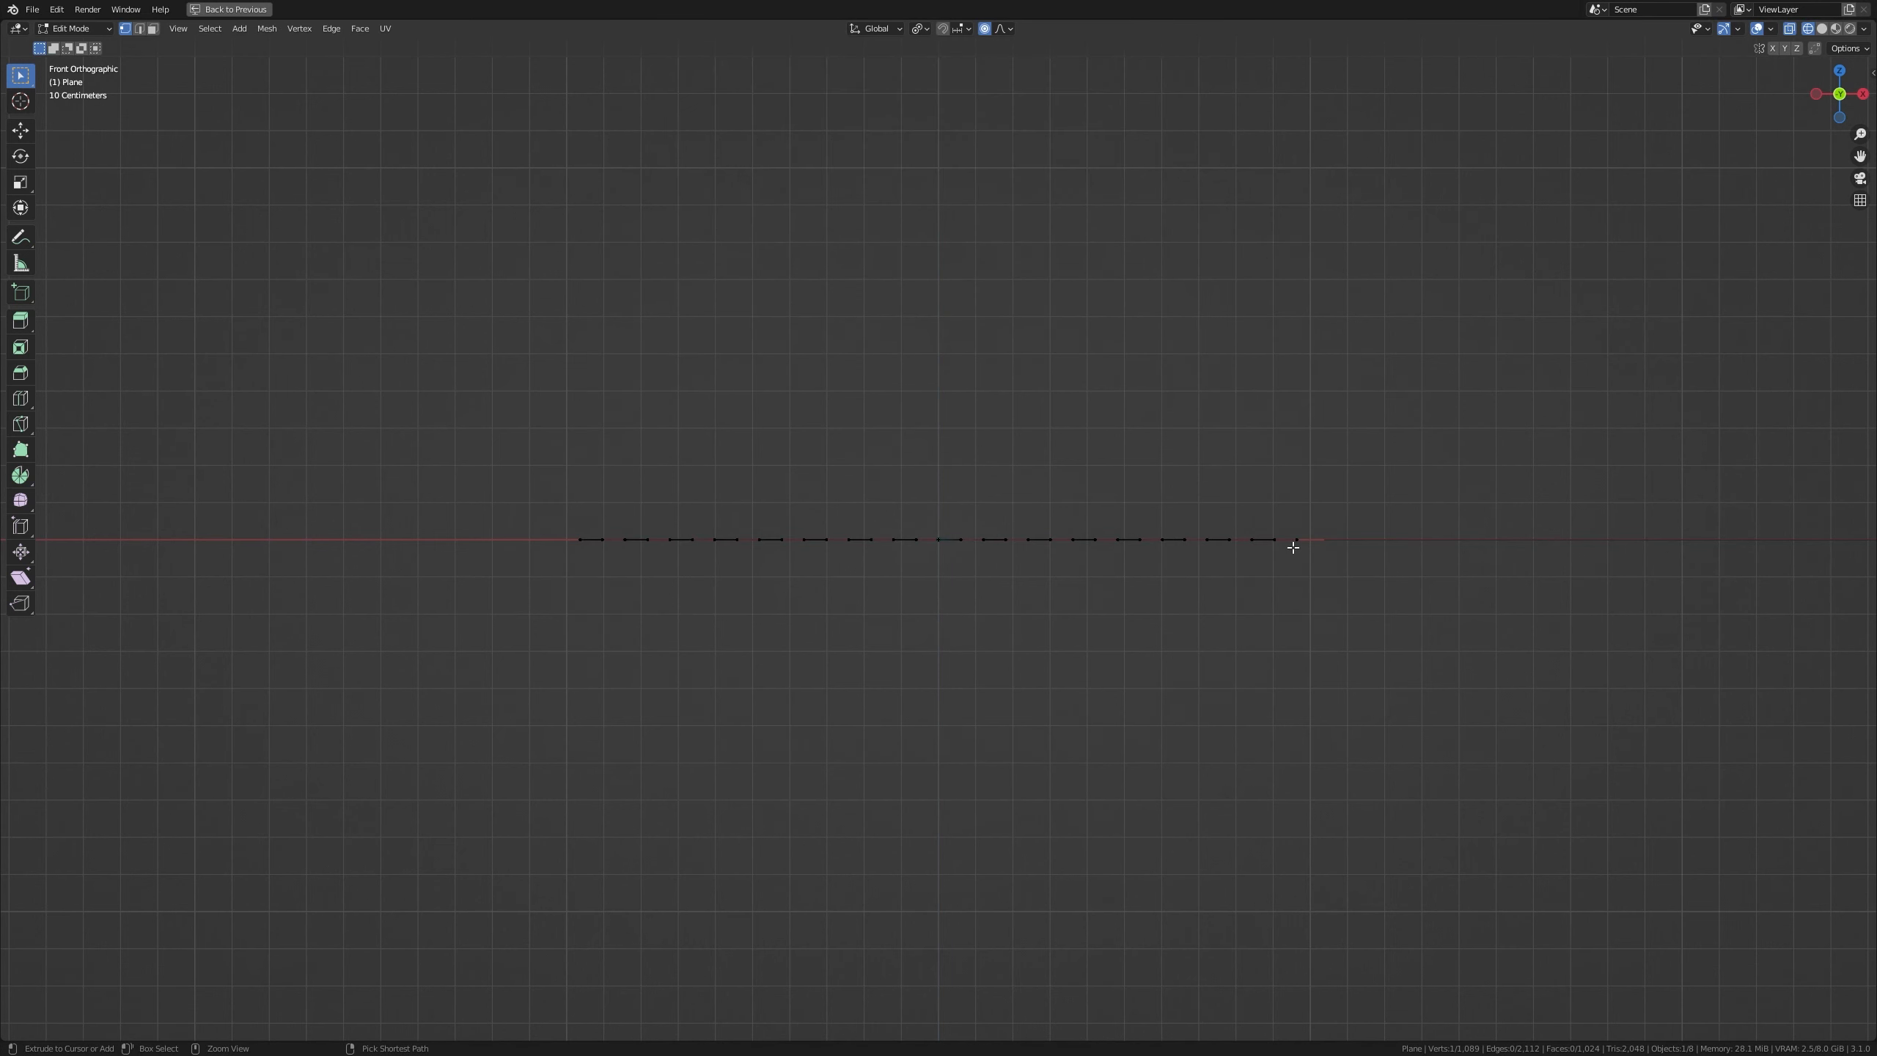
# Raise the first plane's centre vertex about 0.9 m along Z with a Smooth falloff and a 1 m influence radius
pyautogui.press('g')
pyautogui.press('z')
pyautogui.scroll(5, 1292, 547)
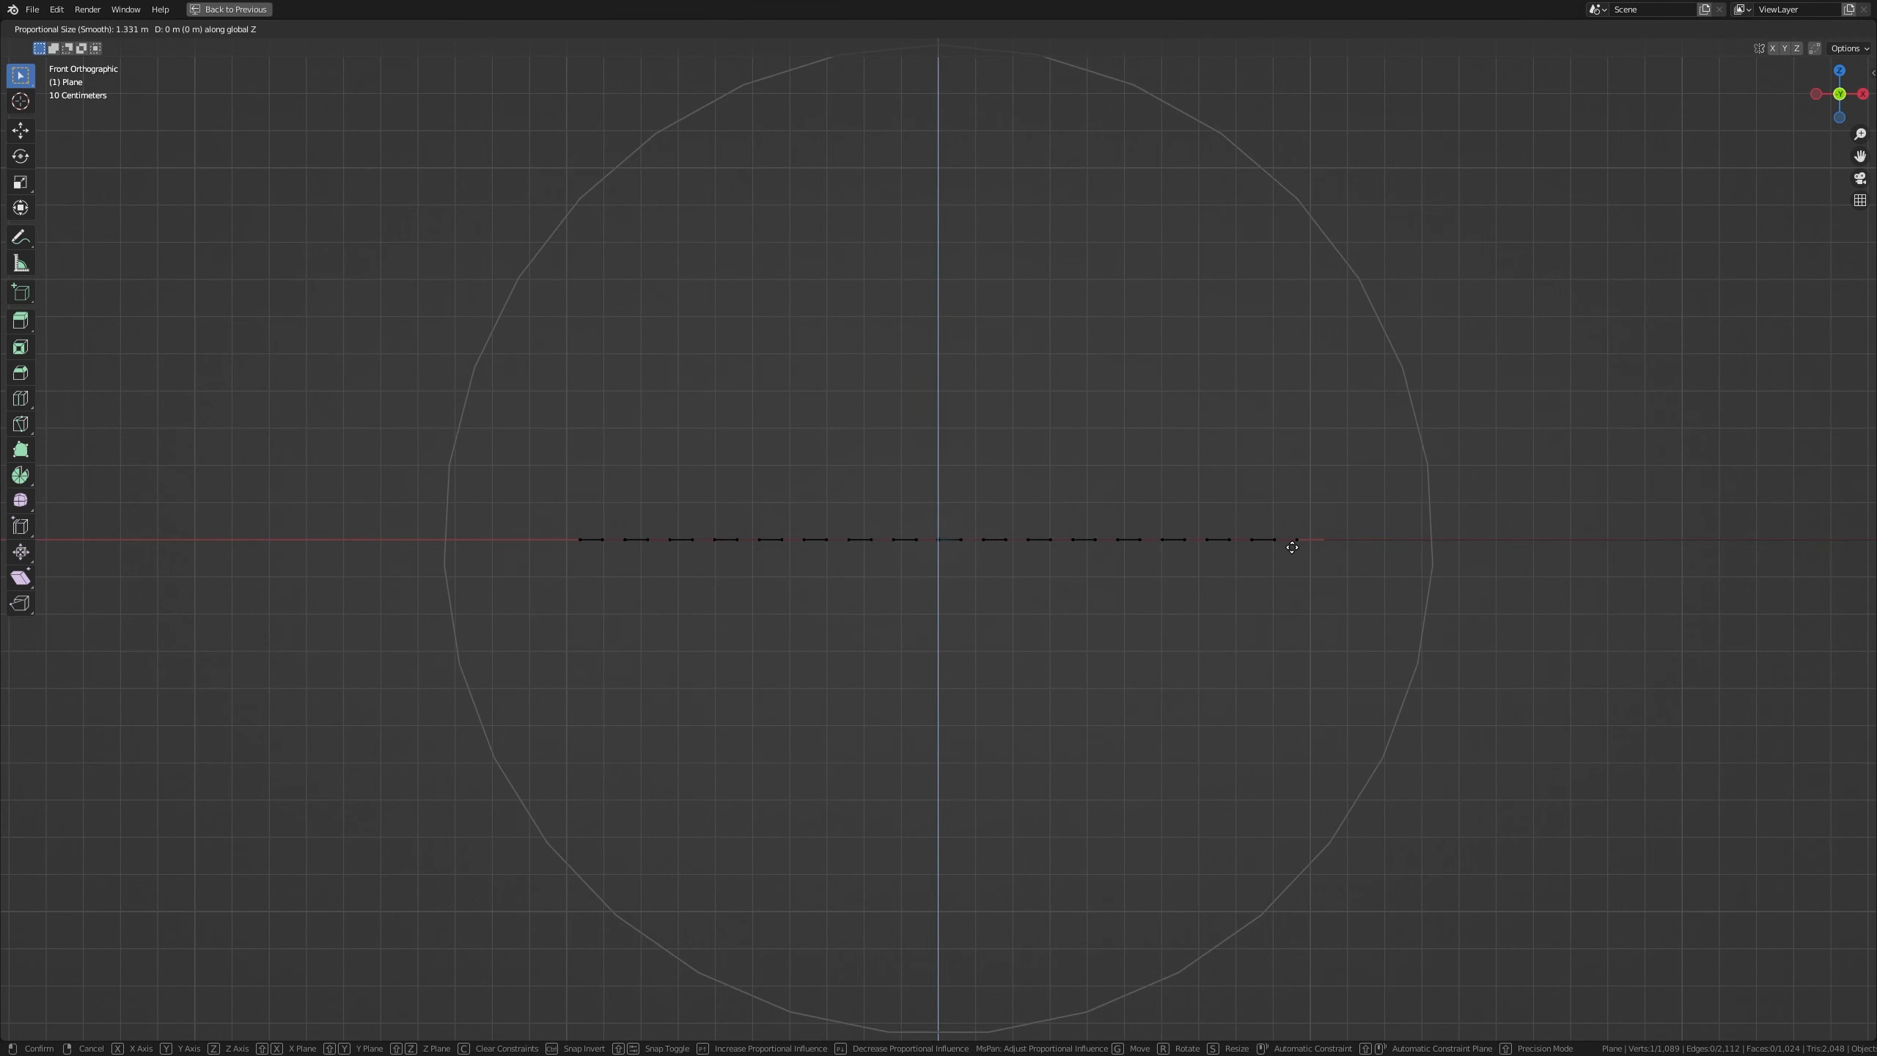
pyautogui.scroll(7, 1292, 548)
pyautogui.scroll(-4, 1293, 547)
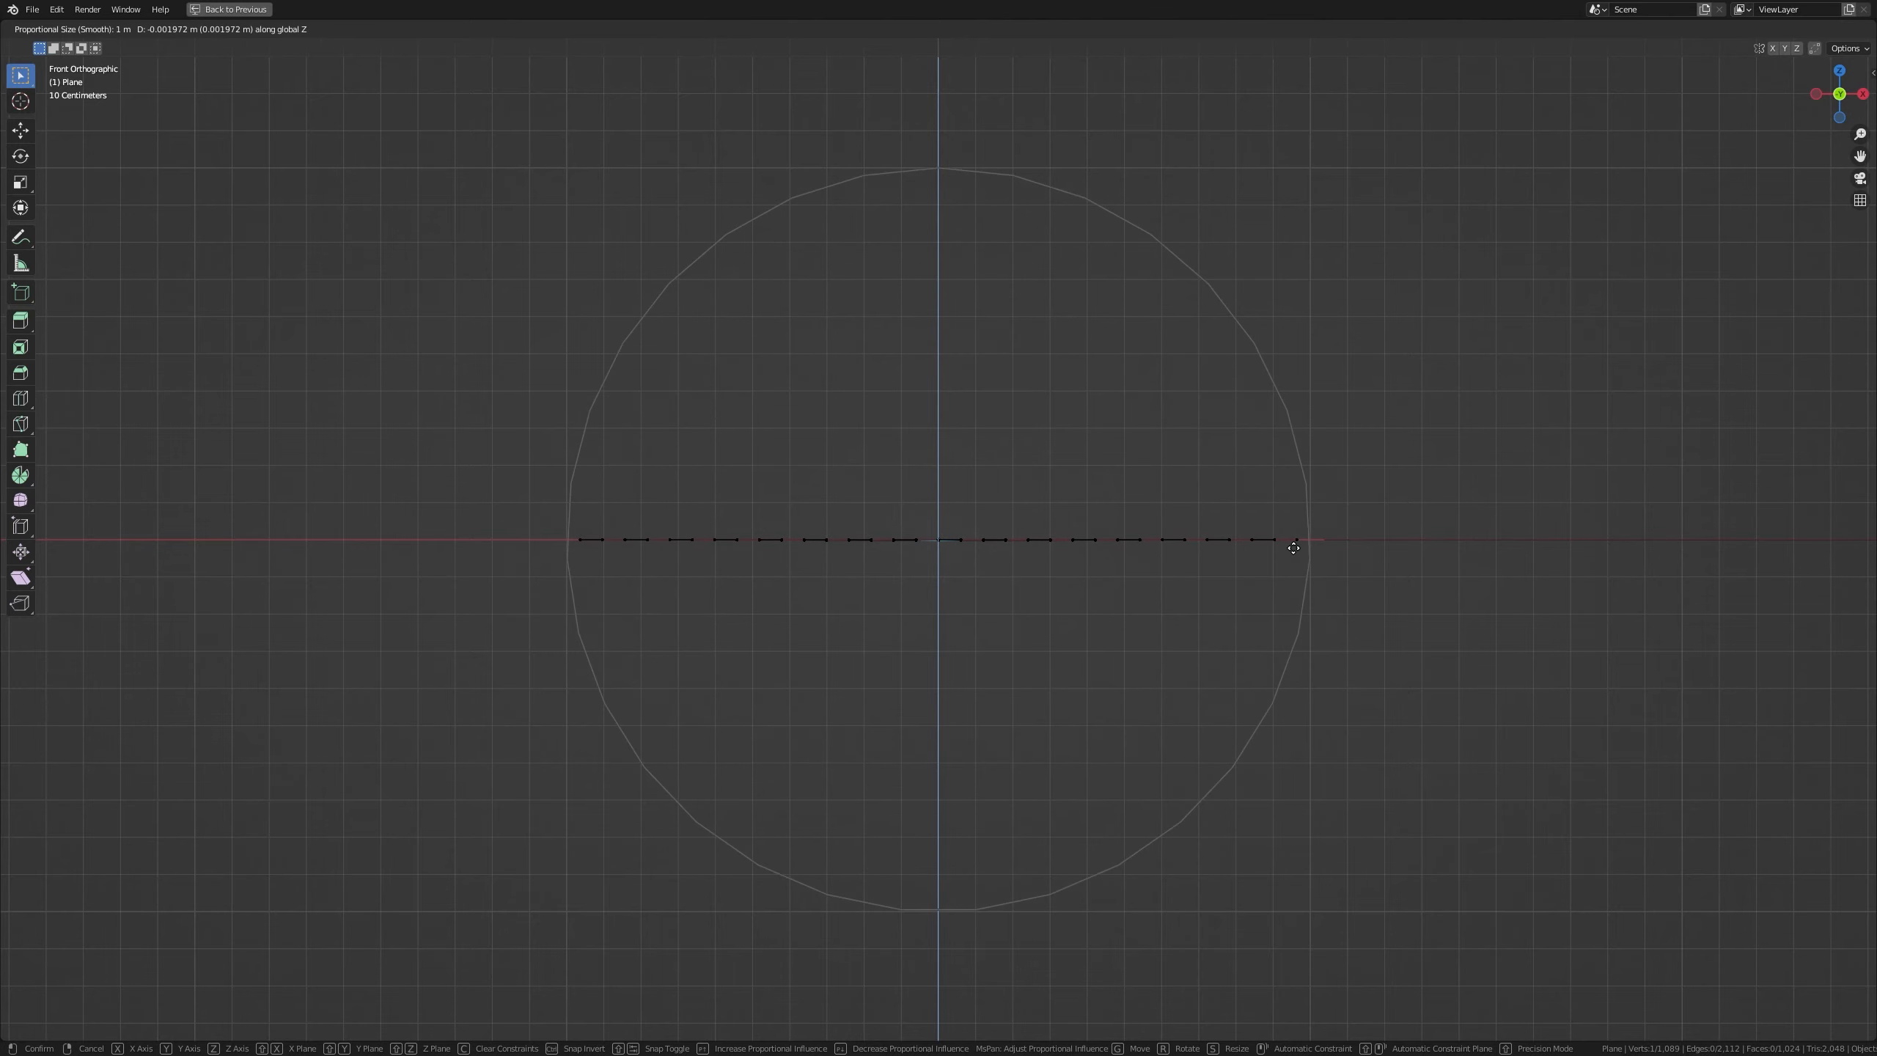
pyautogui.click(1277, 209)
# Set the proportional falloff to Sphere and select the second plane's centre vertex in Edit Mode, viewed from the front
pyautogui.keyDown('shift'); pyautogui.moveTo(1187, 432); pyautogui.dragTo(524, 575, button='middle'); pyautogui.keyUp('shift')
pyautogui.click(1007, 29)
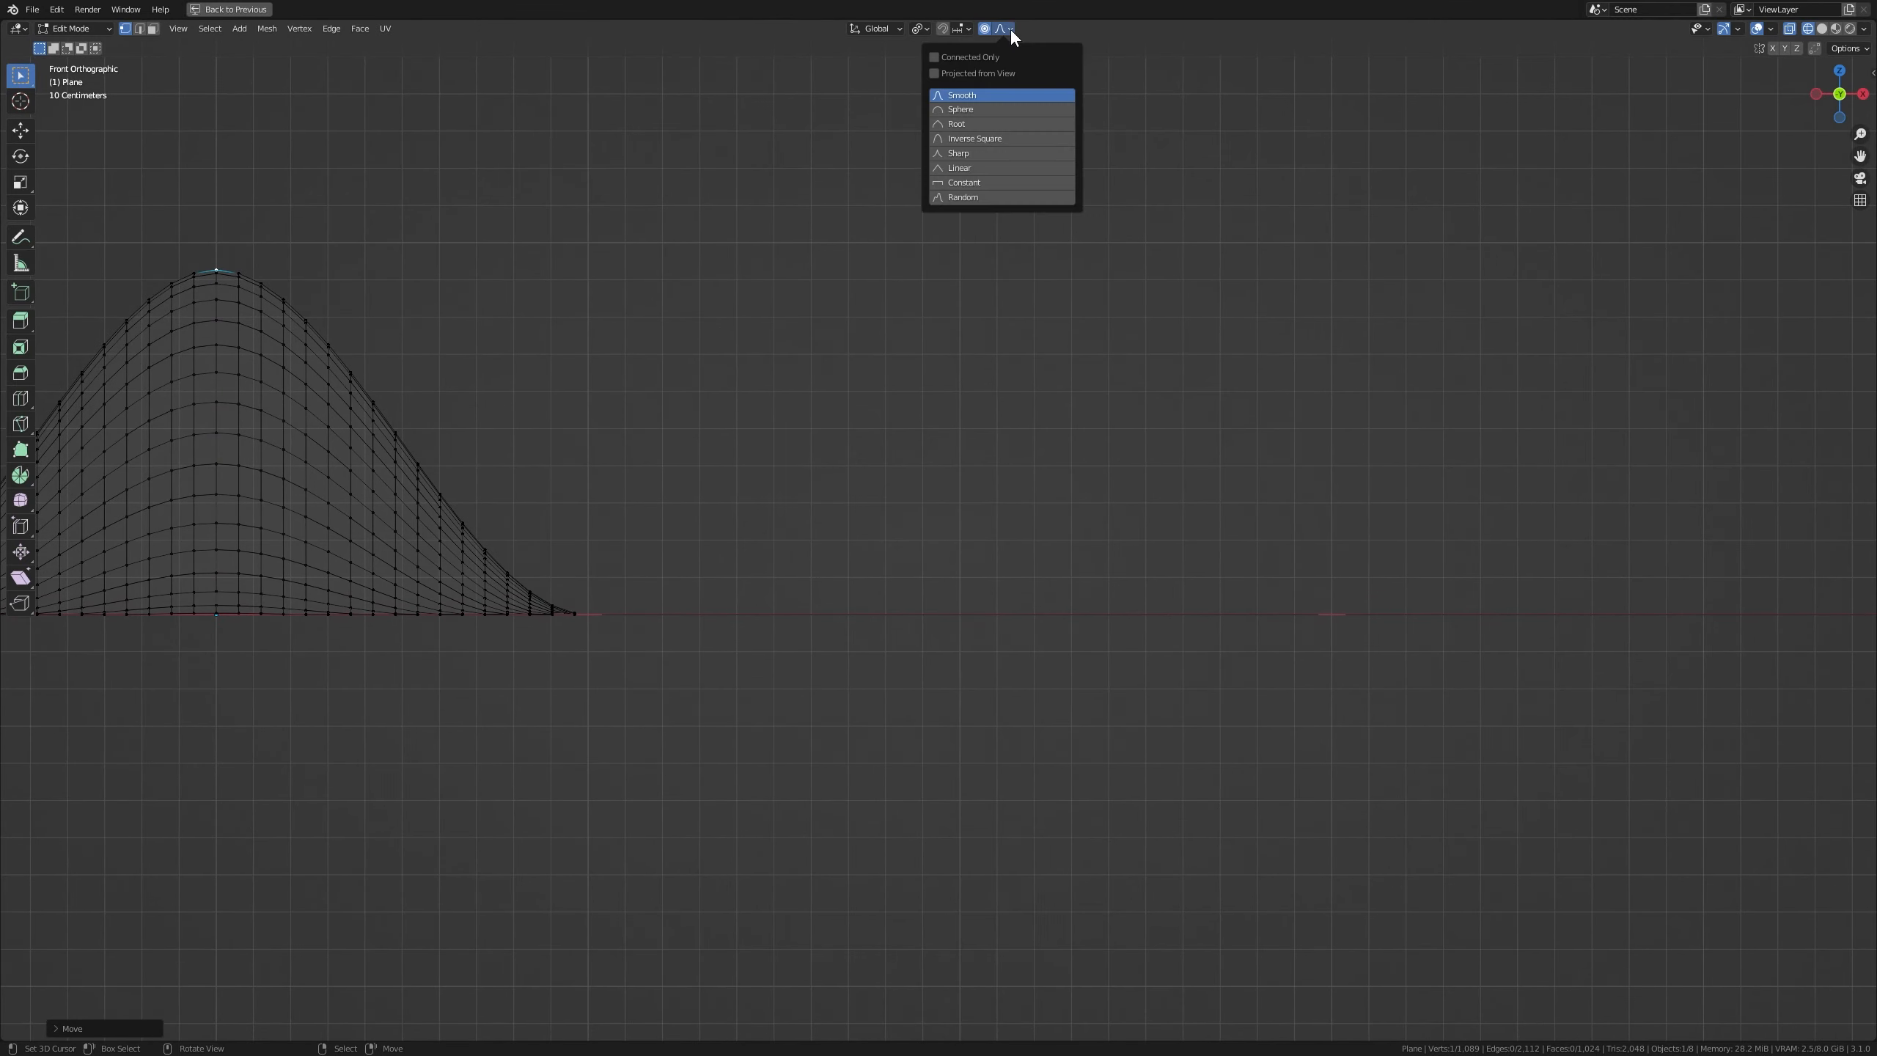
pyautogui.click(968, 110)
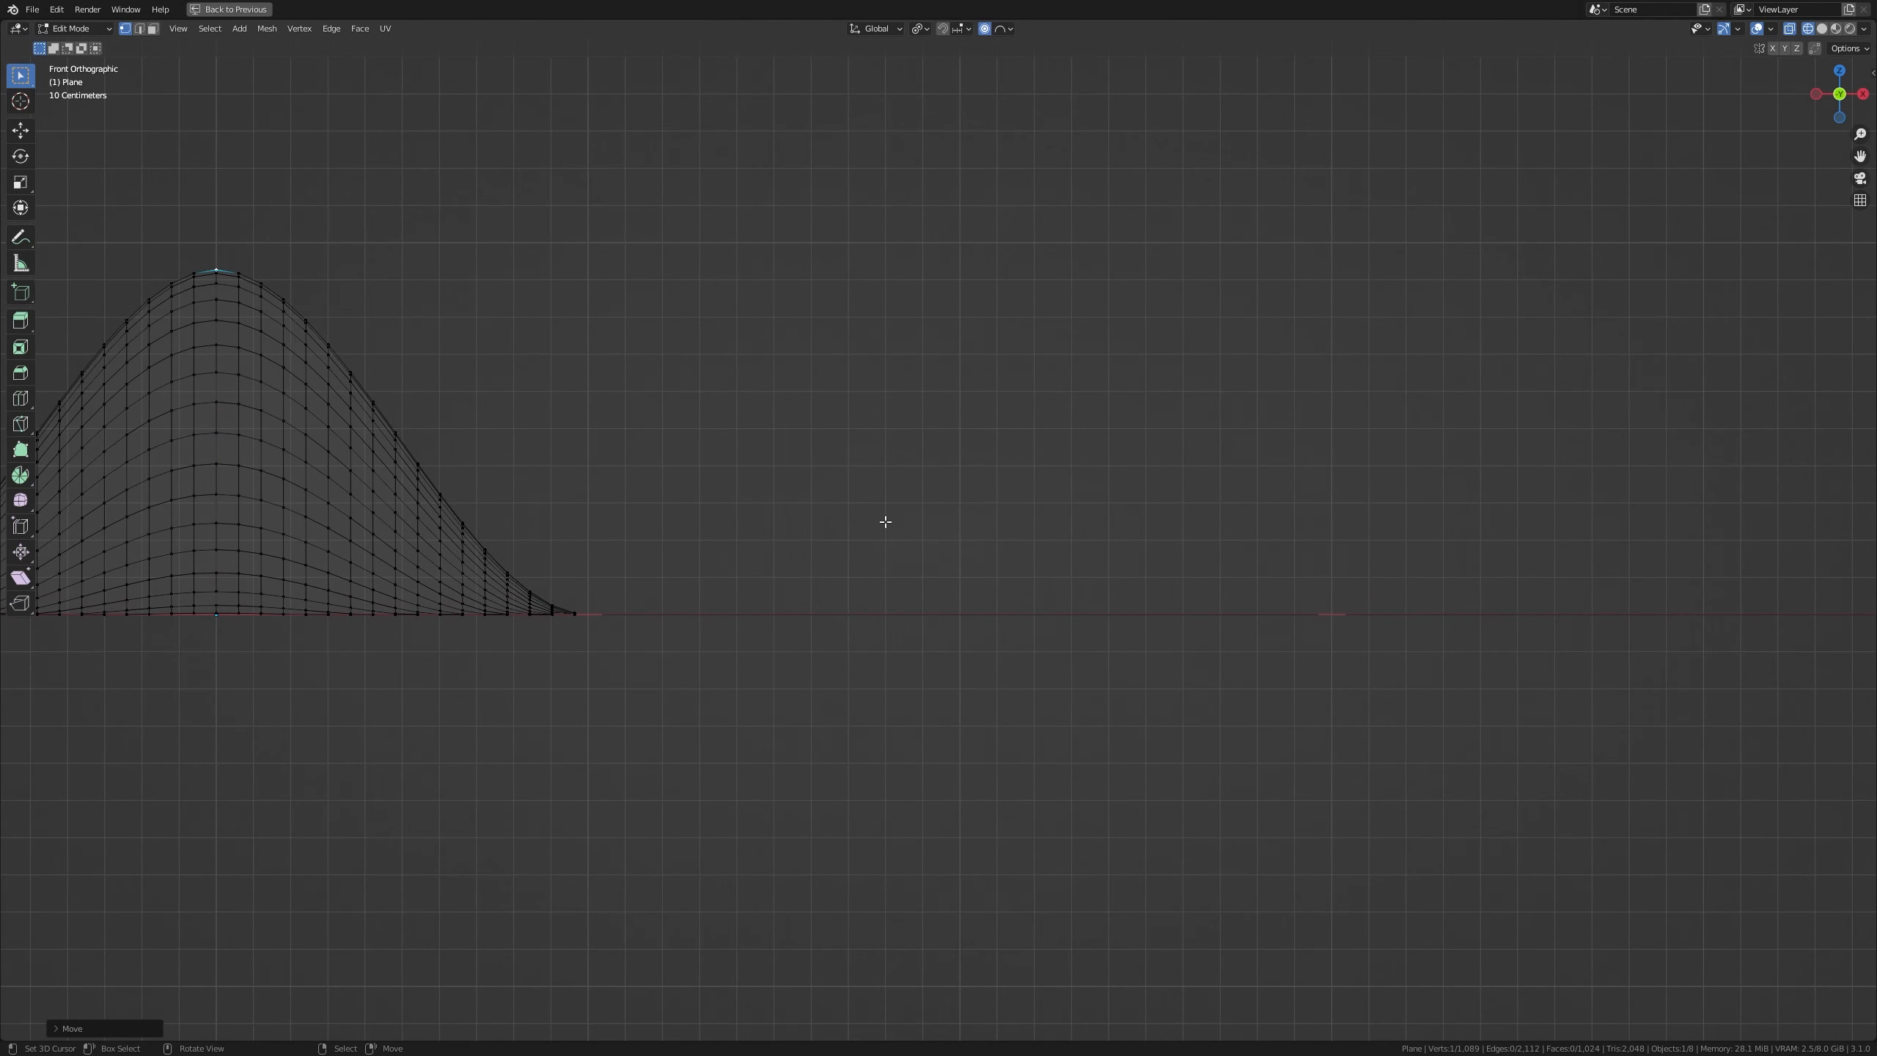
pyautogui.moveTo(885, 522); pyautogui.dragTo(929, 806, button='middle')
pyautogui.press('Tab')
pyautogui.rightClick(928, 773)
pyautogui.press('Tab')
pyautogui.moveTo(954, 664); pyautogui.dragTo(945, 741, button='middle')
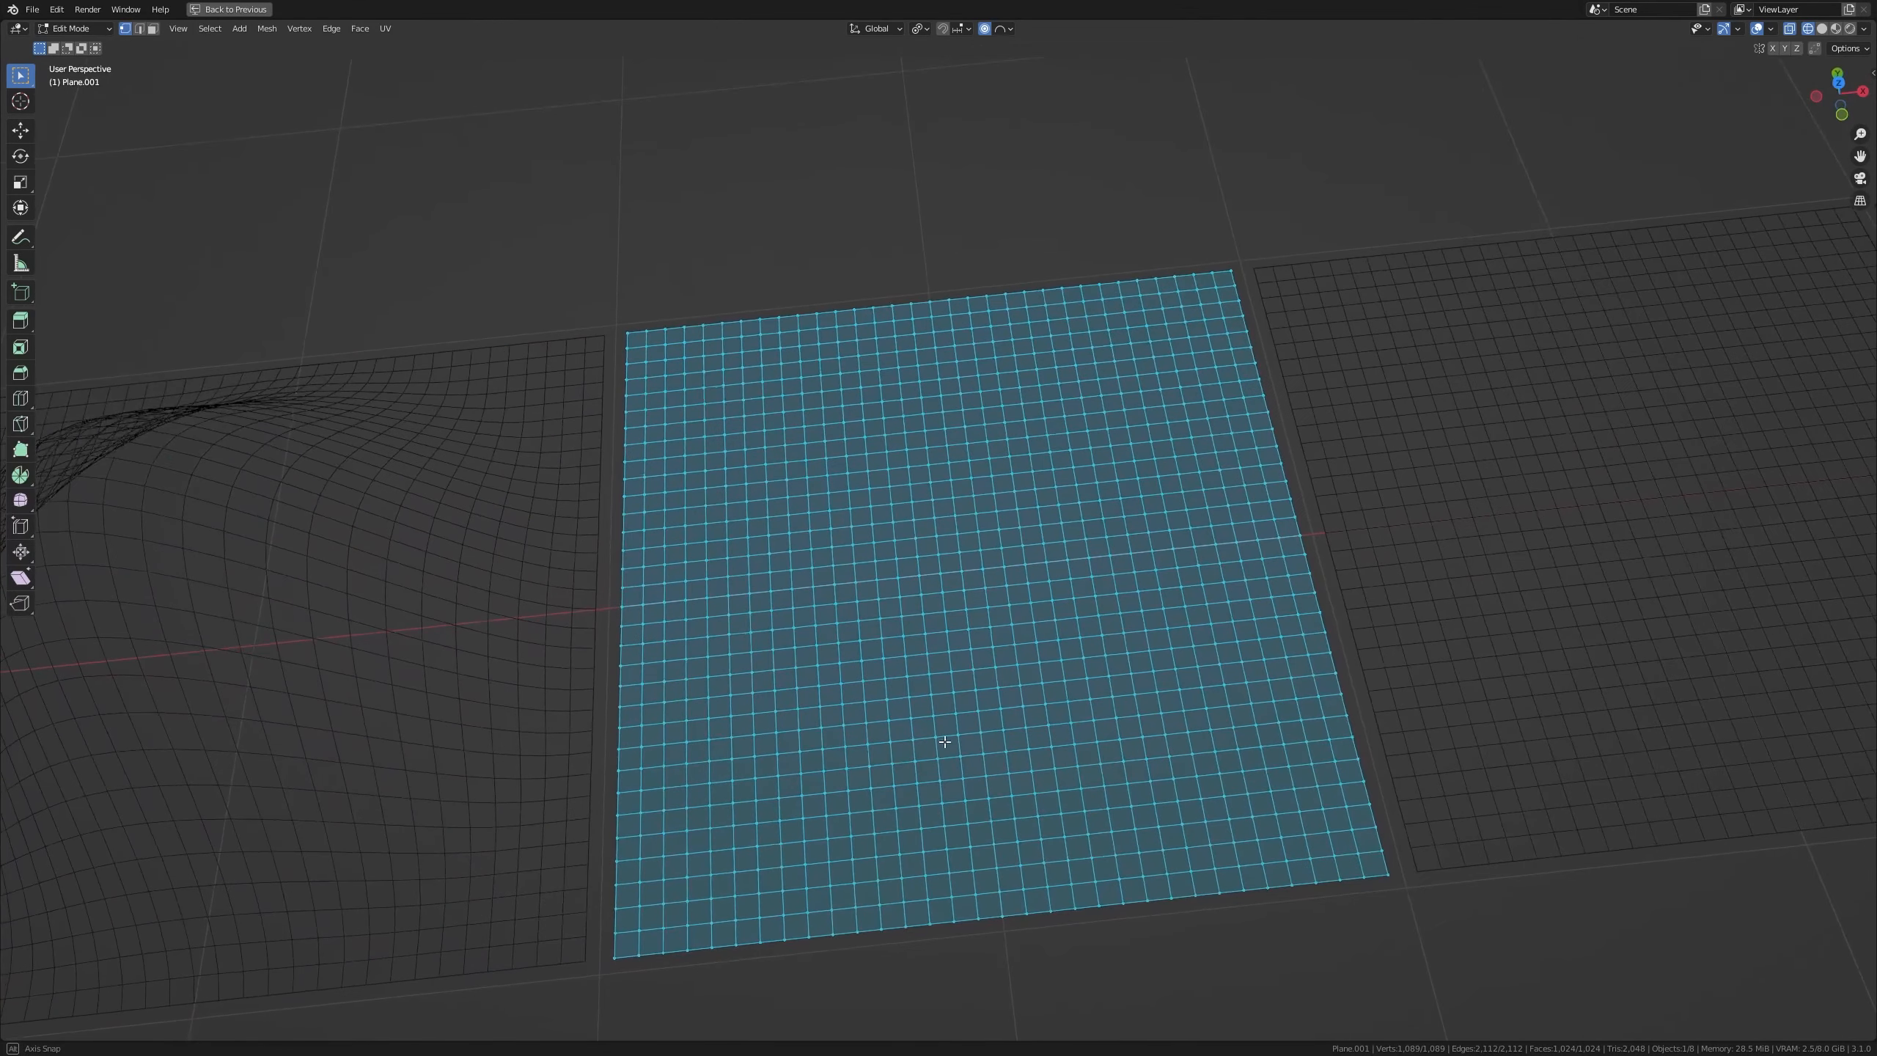
pyautogui.click(960, 574)
pyautogui.press('KP_1')
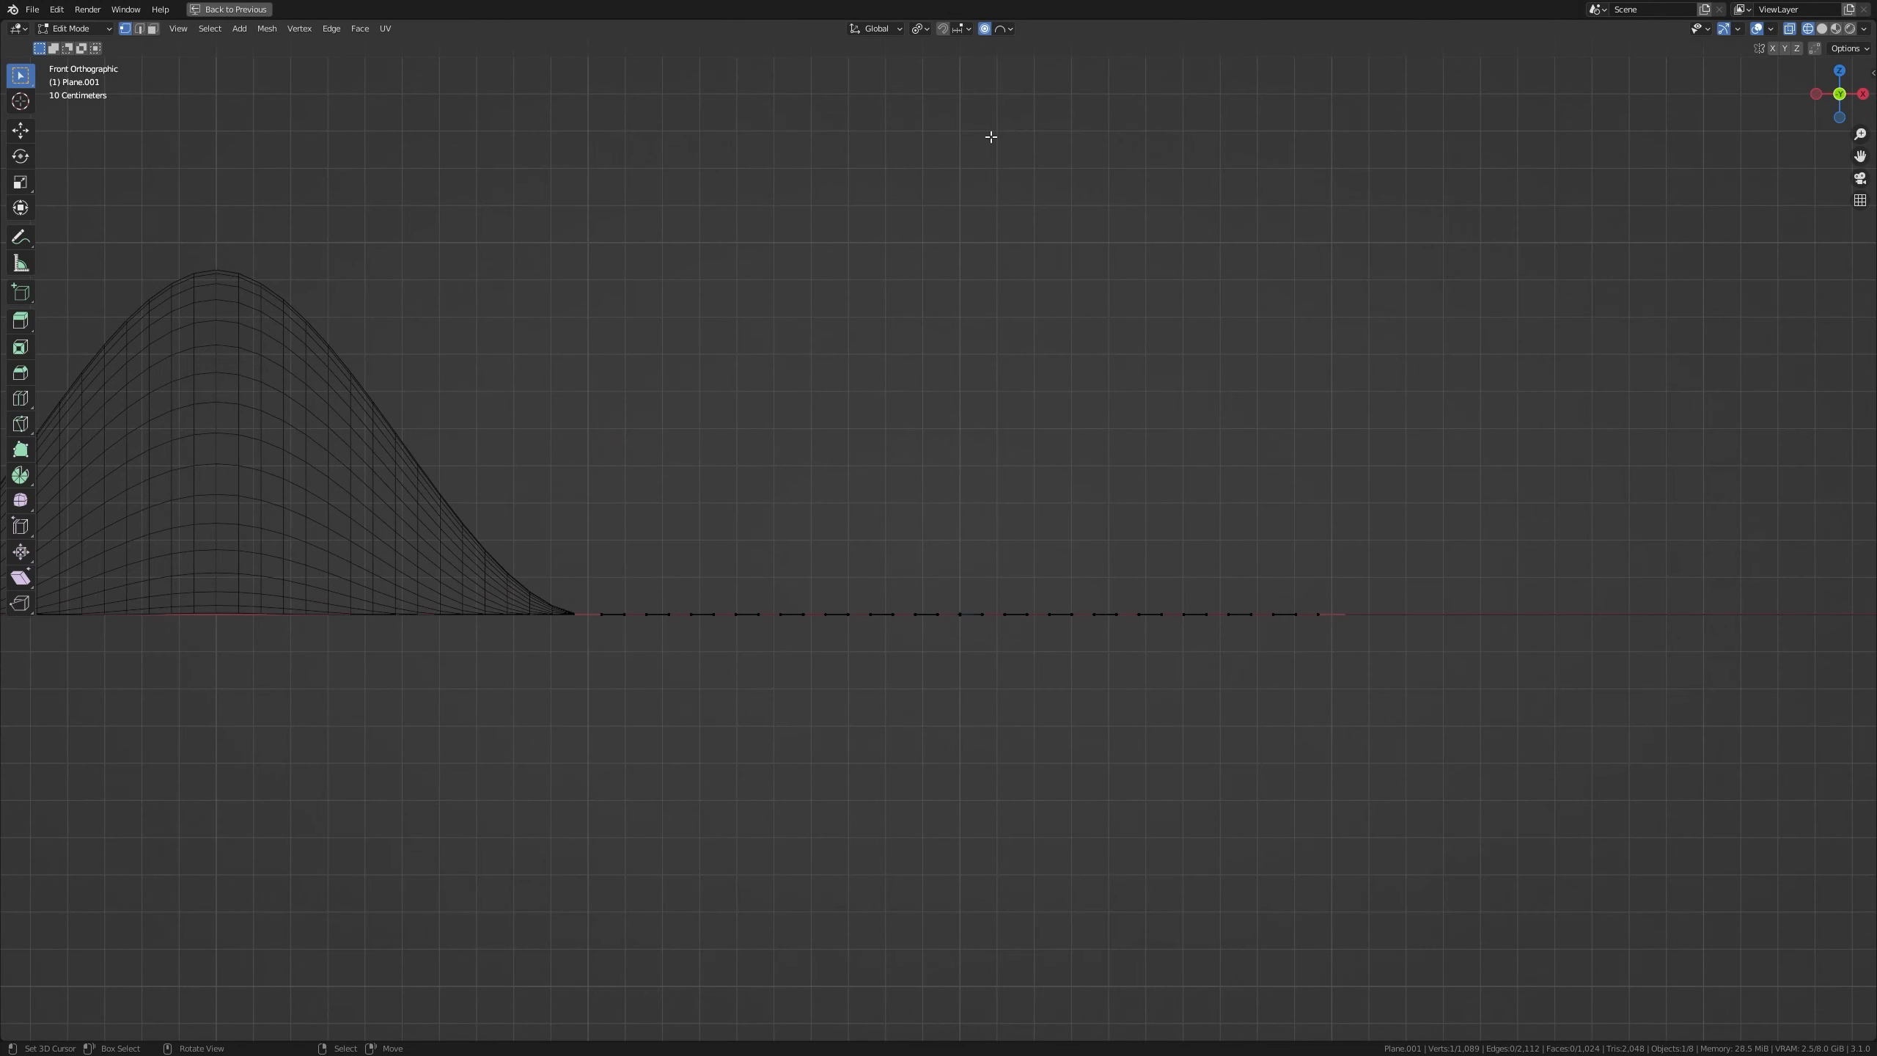
# Raise the second plane's centre vertex about 0.9 m along Z with the Sphere falloff and a 0.9091 m influence radius
pyautogui.click(1003, 28)
pyautogui.click(963, 109)
pyautogui.keyDown('shift'); pyautogui.moveTo(1000, 455); pyautogui.dragTo(968, 500, button='middle'); pyautogui.keyUp('shift')
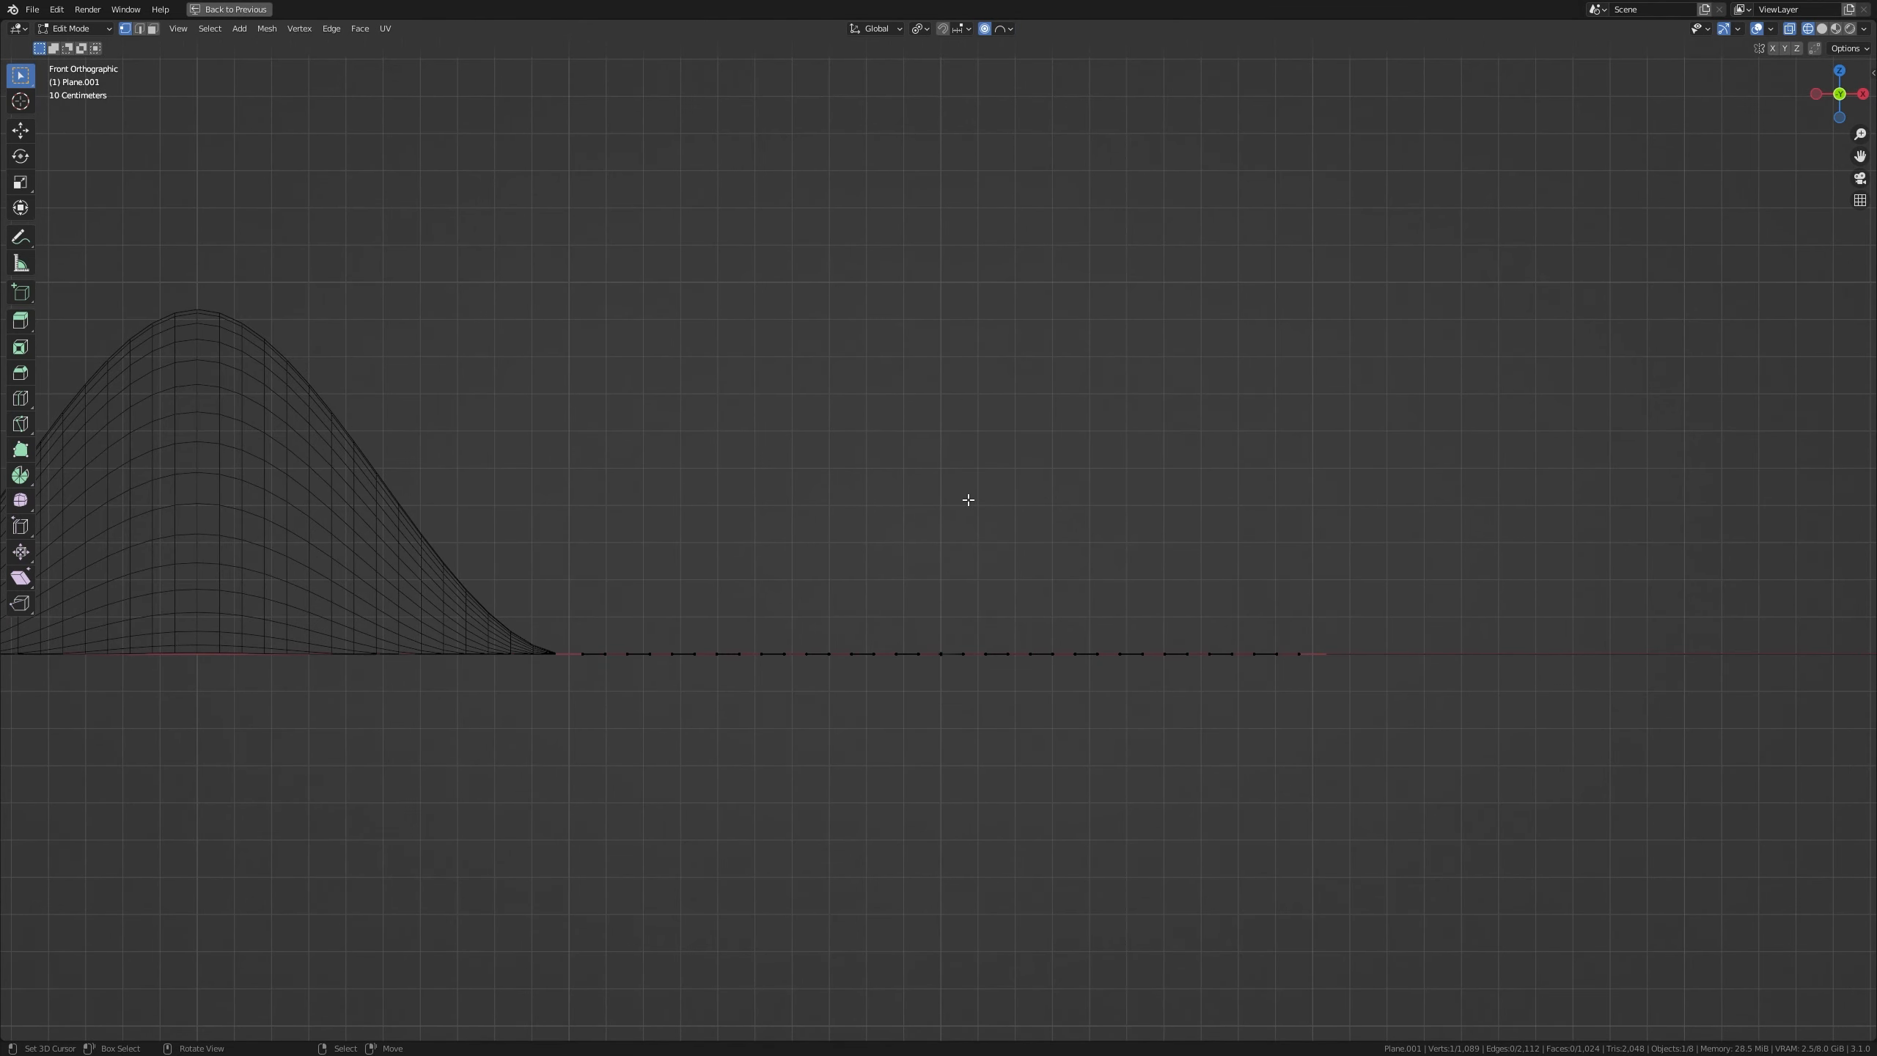
pyautogui.press('g')
pyautogui.press('z')
pyautogui.scroll(1, 969, 481)
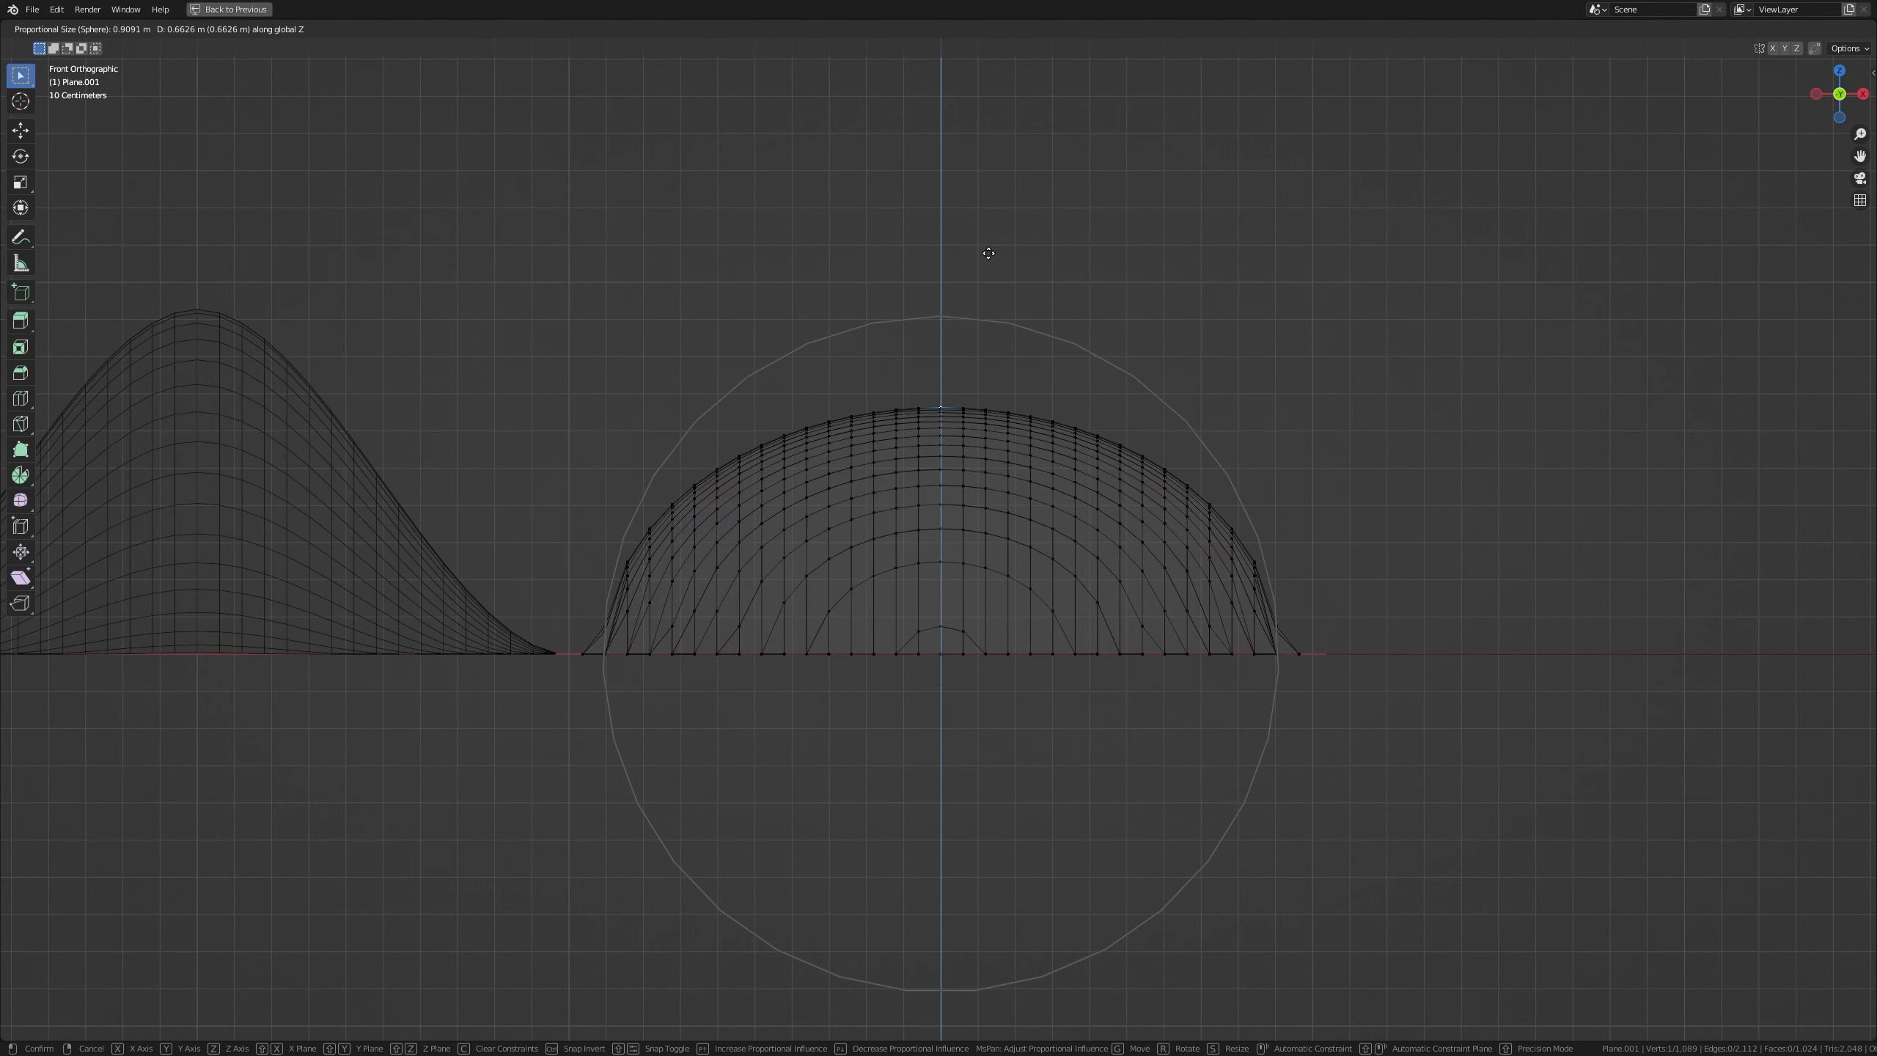
pyautogui.click(993, 169)
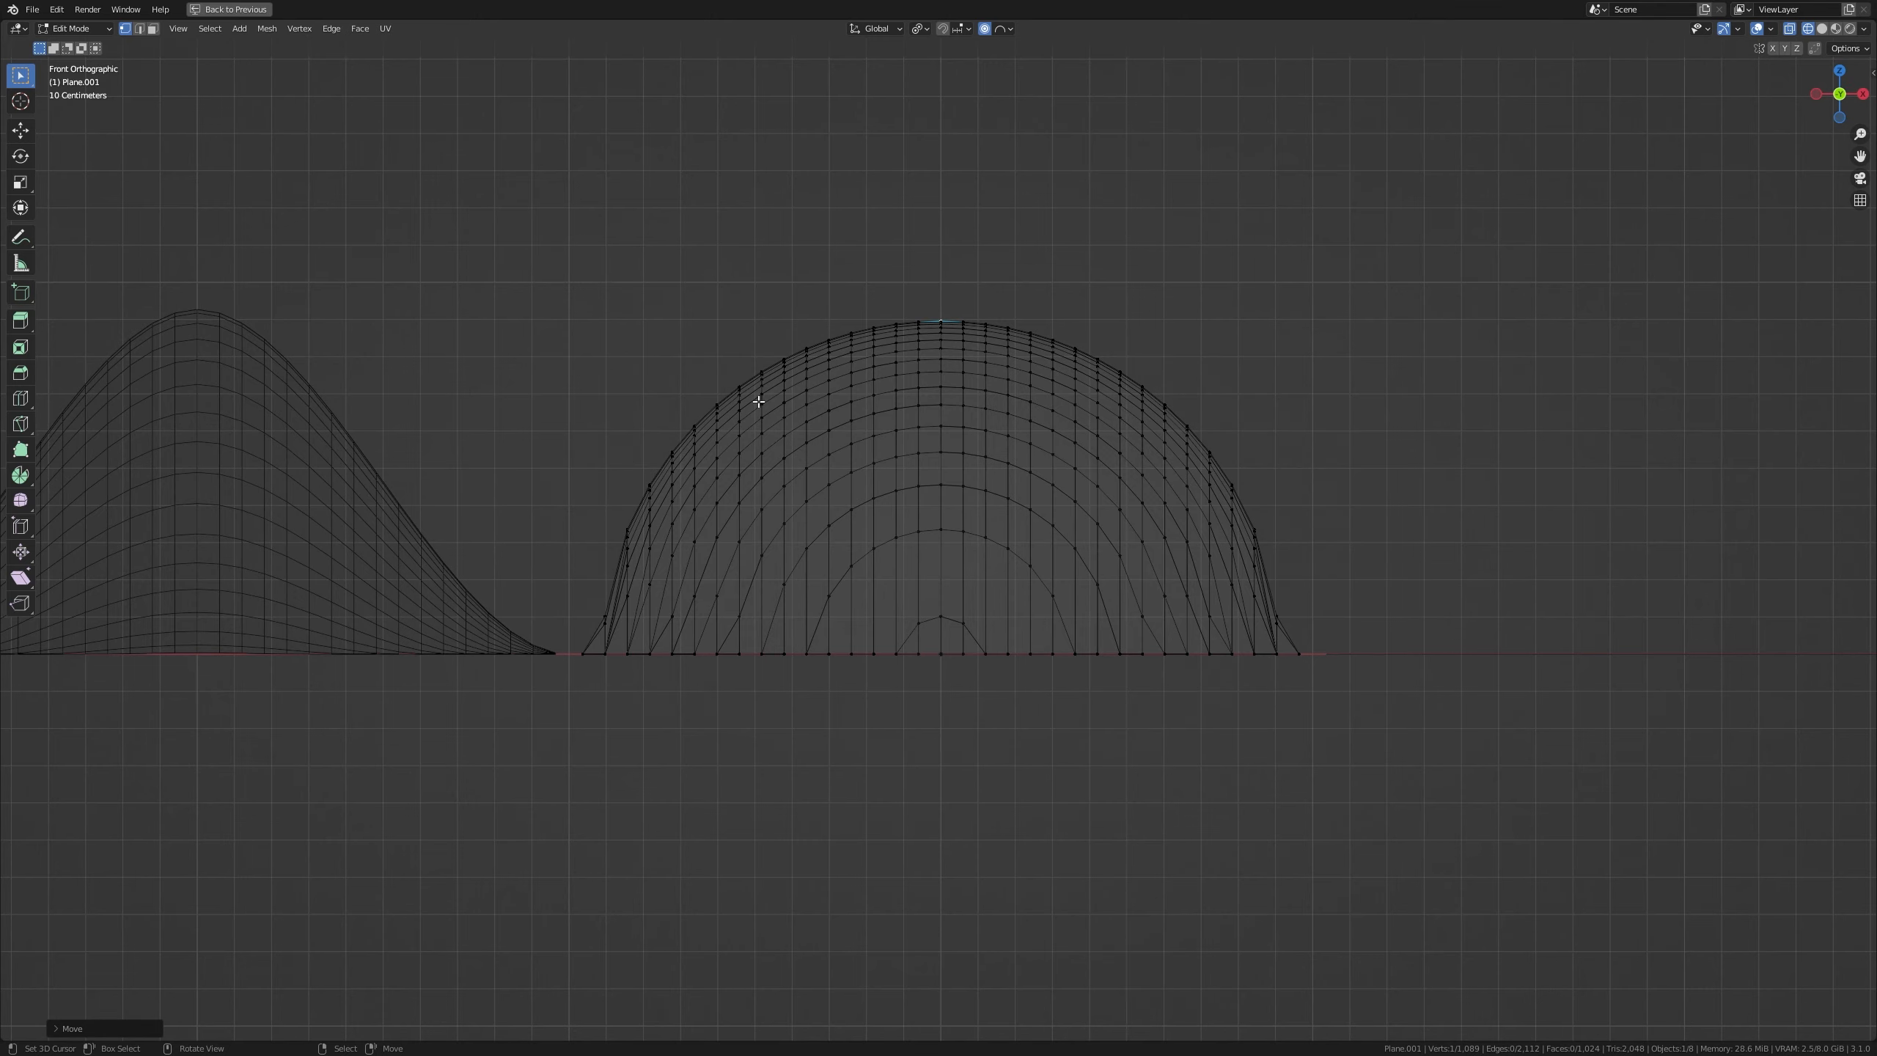
# Open the third plane in Edit Mode and set the proportional falloff to Root
pyautogui.press('Tab')
pyautogui.keyDown('shift'); pyautogui.moveTo(1394, 566); pyautogui.dragTo(877, 618, button='middle'); pyautogui.keyUp('shift')
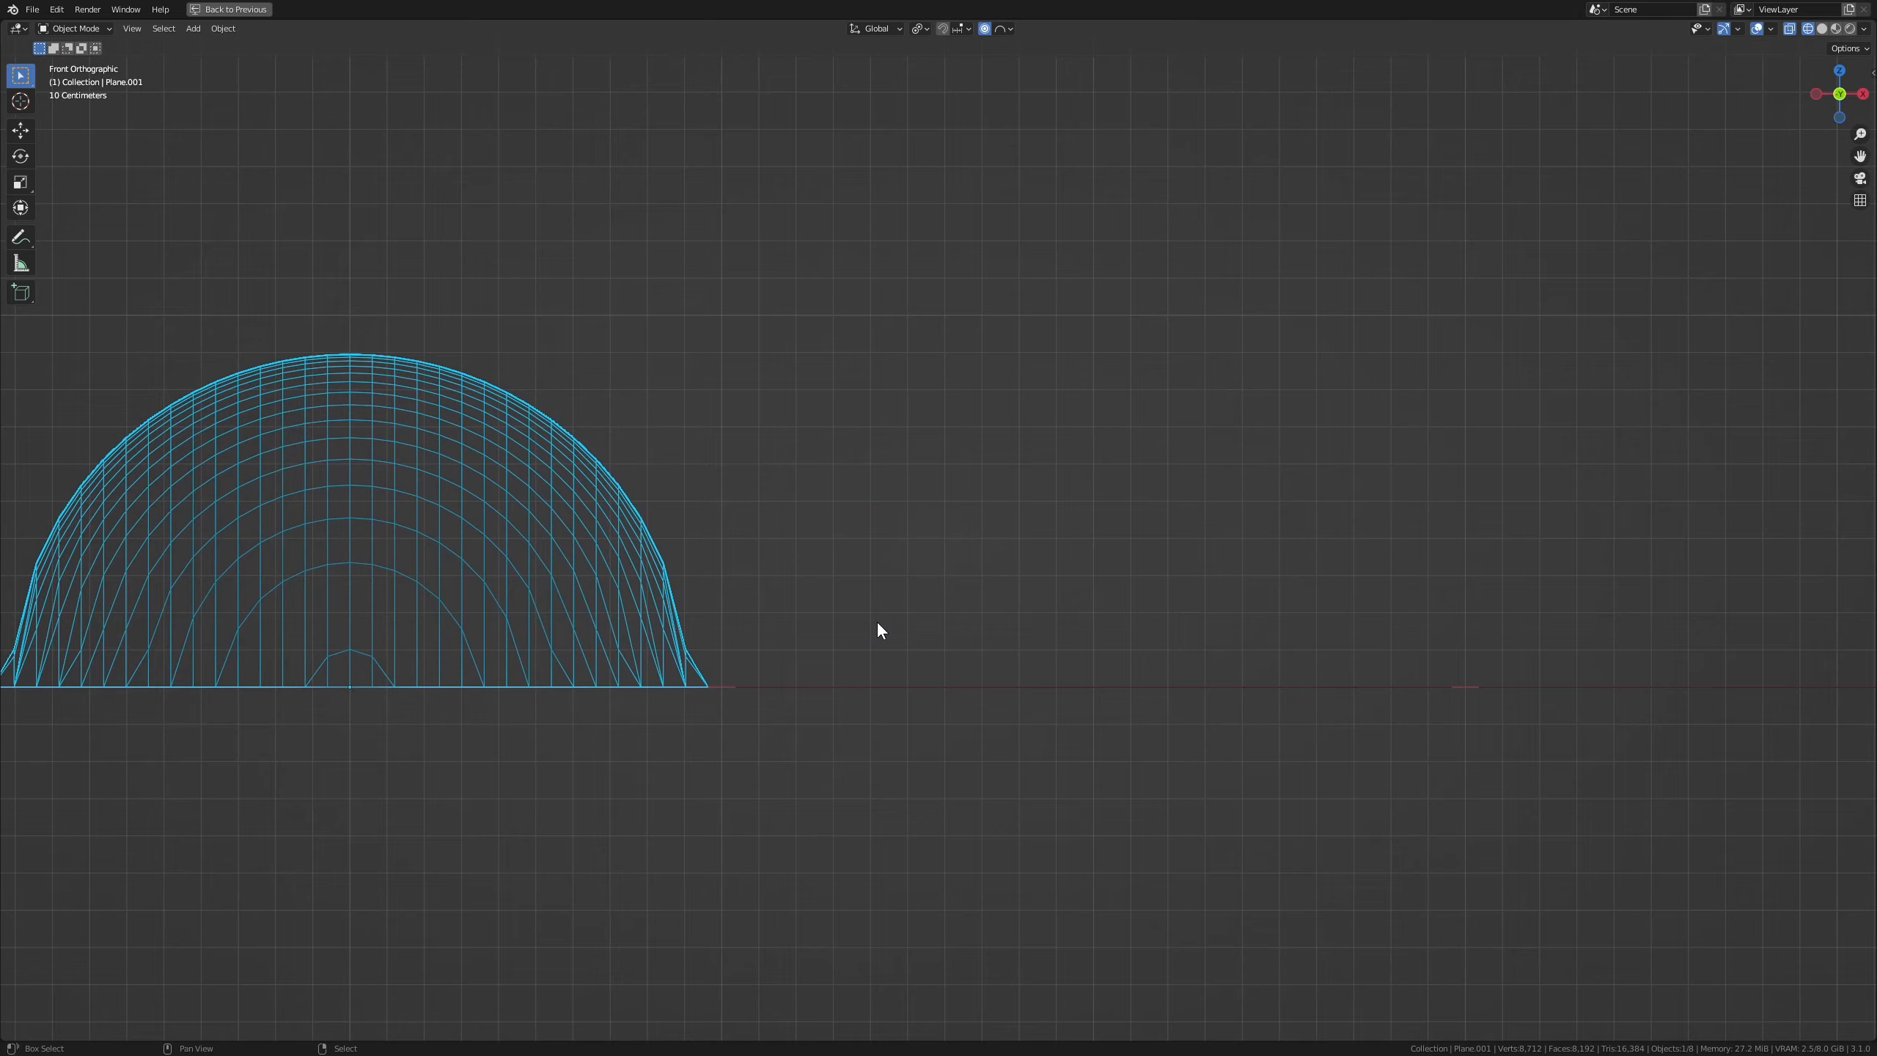
pyautogui.click(954, 686)
pyautogui.press('Tab')
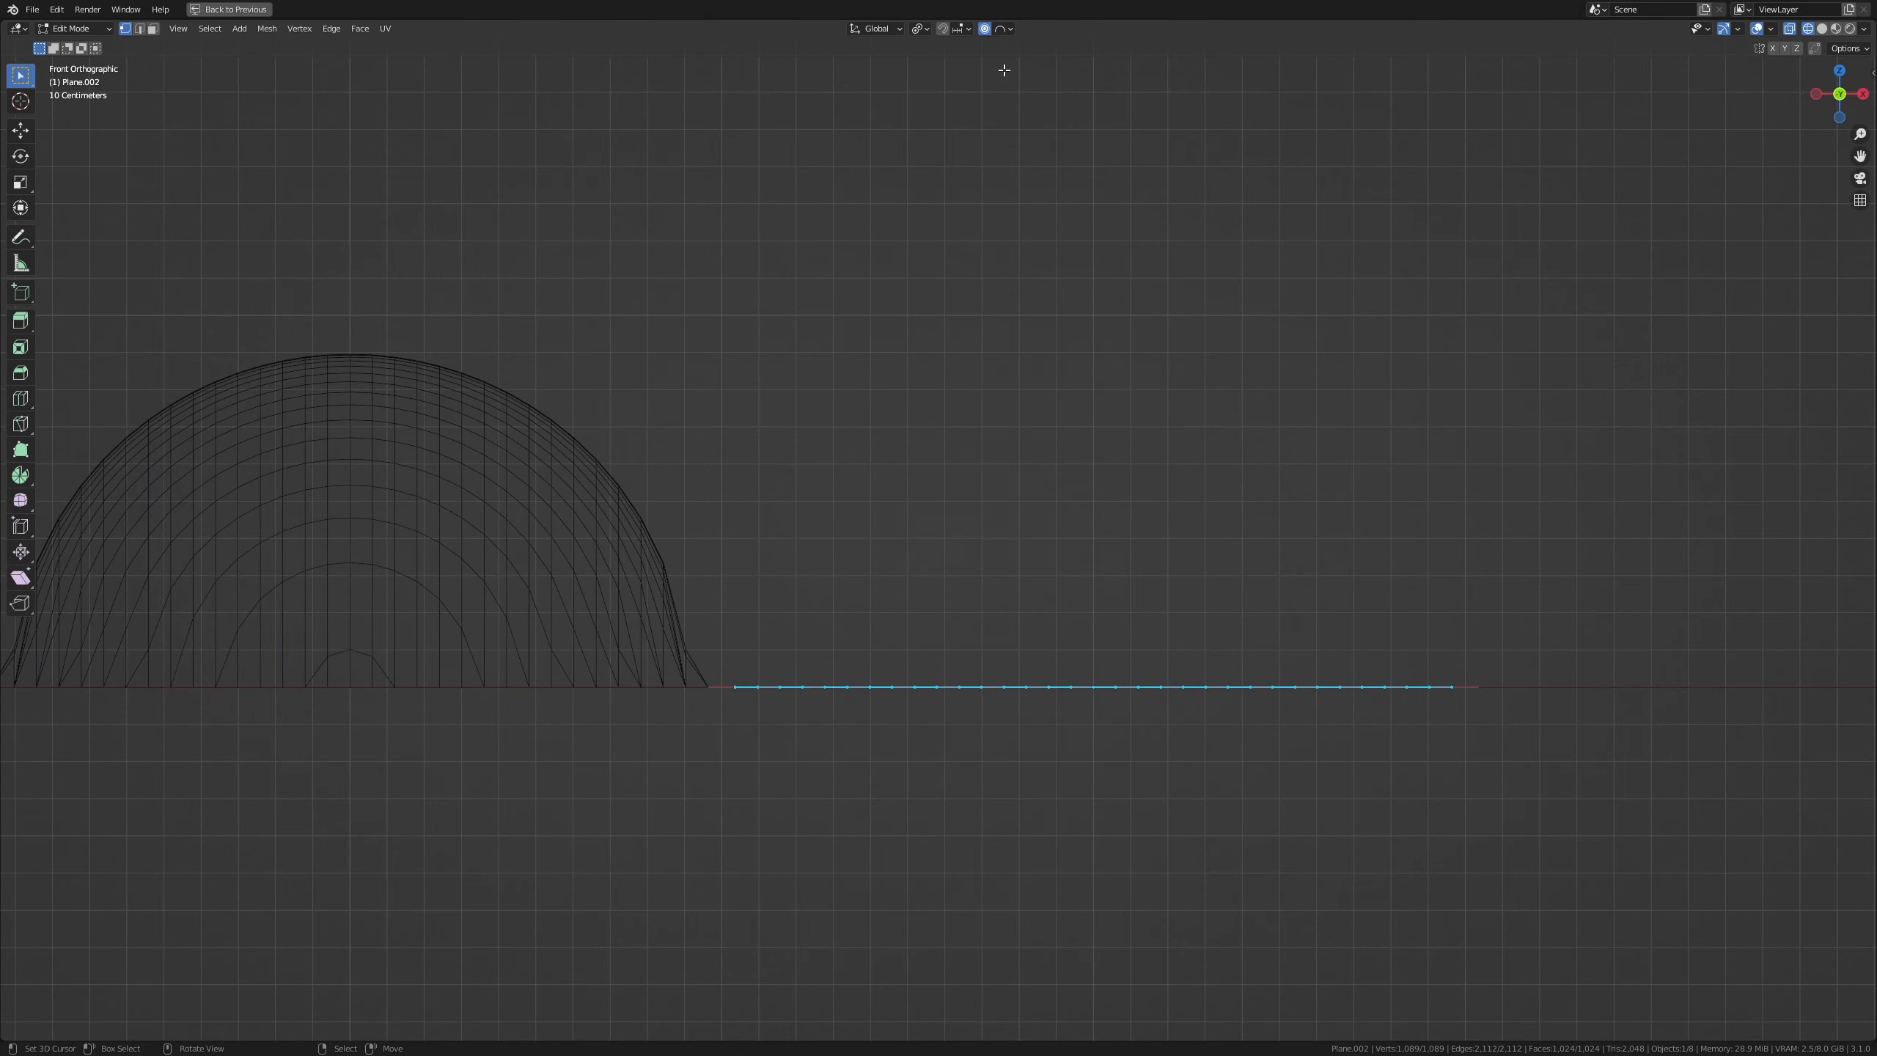
pyautogui.click(1008, 33)
pyautogui.click(957, 119)
# Raise the third plane's centre vertex about 0.9 m along Z with the Root falloff and return to Object Mode
pyautogui.moveTo(762, 746); pyautogui.dragTo(888, 767, button='middle')
pyautogui.rightClick(1076, 675)
pyautogui.moveTo(968, 697); pyautogui.dragTo(955, 751, button='middle')
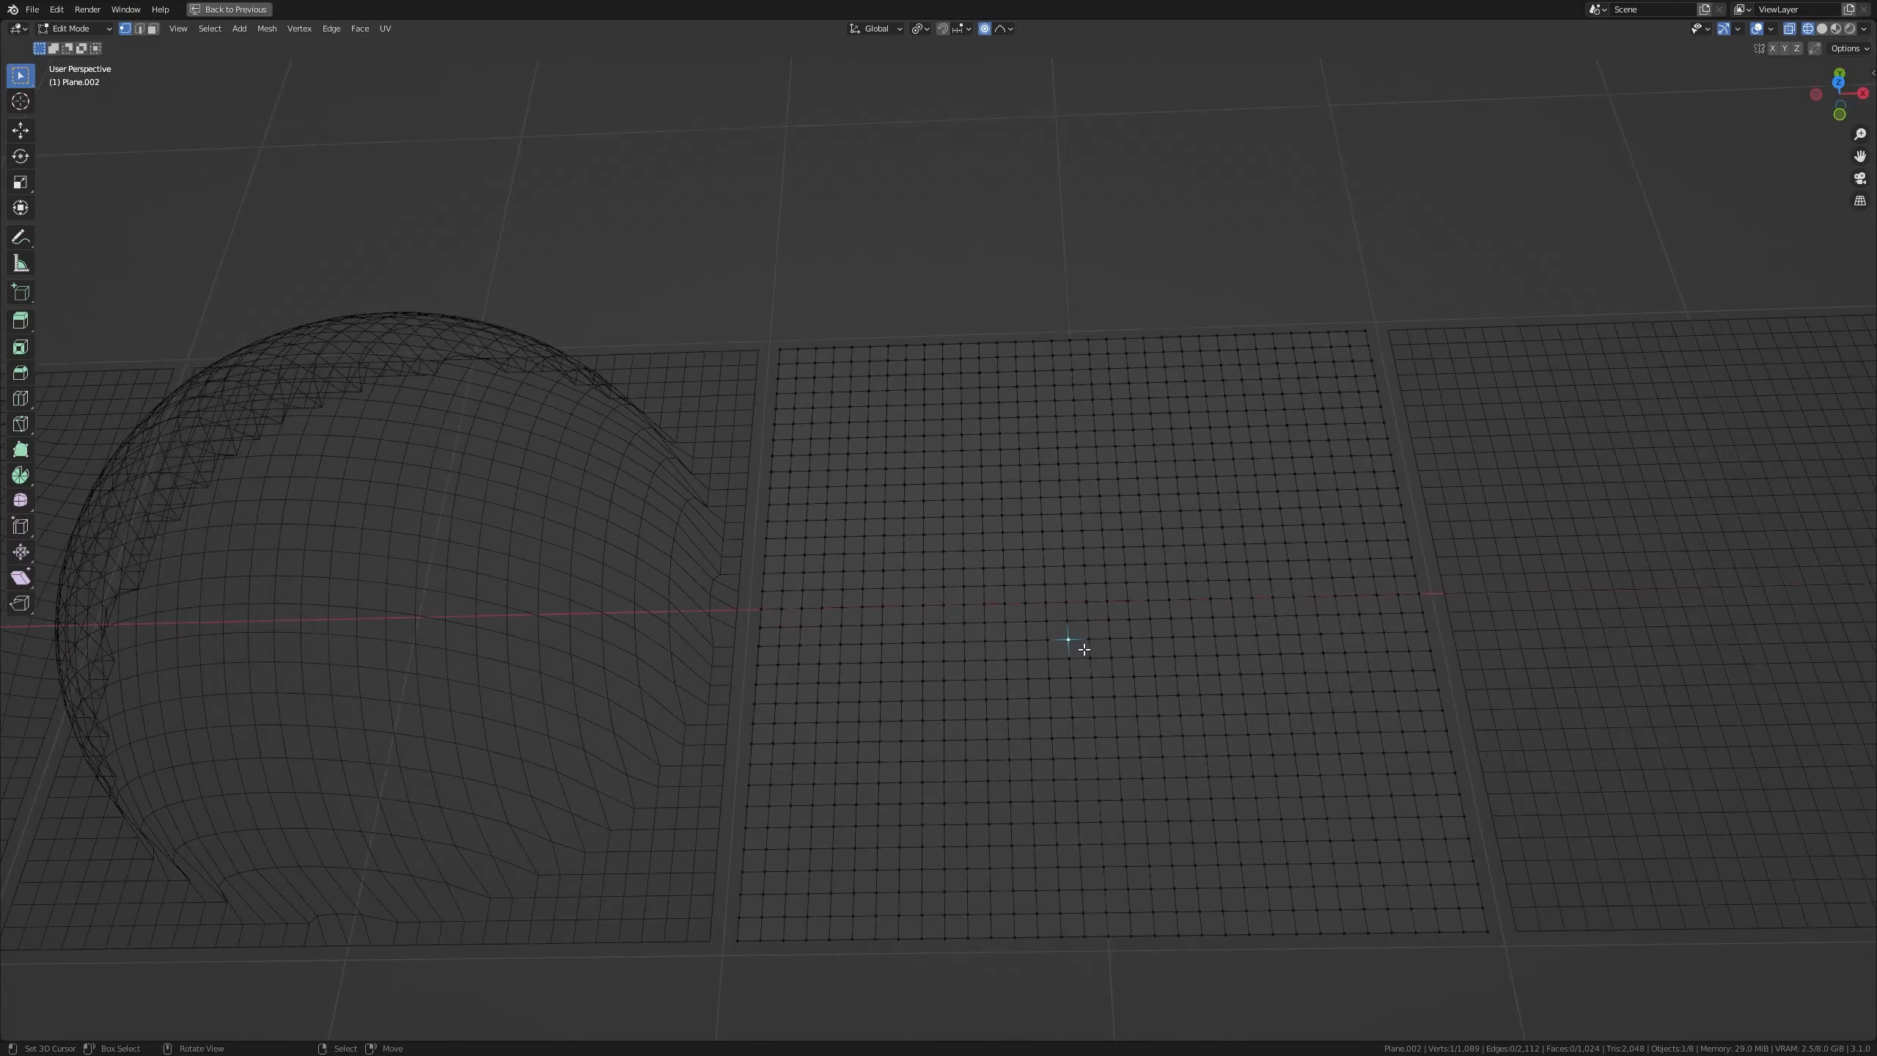
pyautogui.rightClick(1092, 612)
pyautogui.press('KP_5')
pyautogui.press('KP_1')
pyautogui.press('g')
pyautogui.press('z')
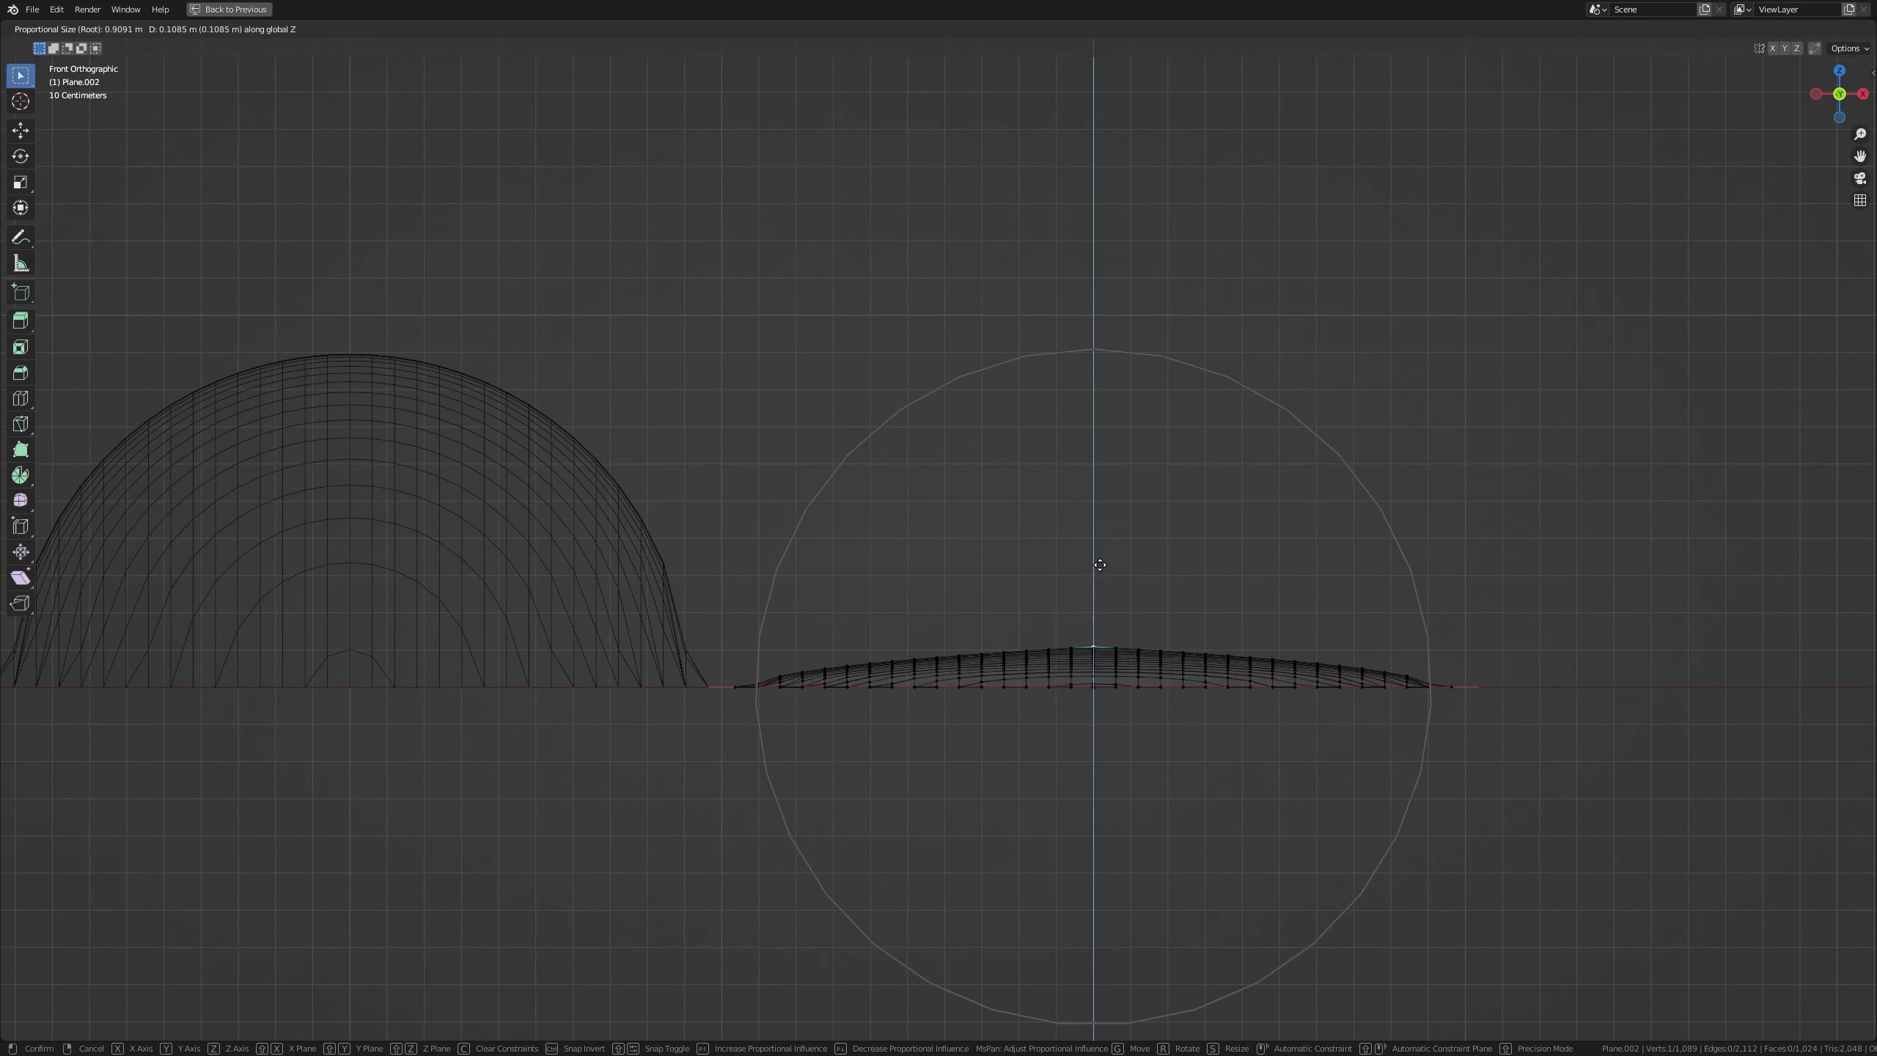
pyautogui.click(1154, 273)
pyautogui.press('Tab')
# Compare the Smooth, Sphere and Root profiles of the three deformed planes in front view
pyautogui.keyDown('shift'); pyautogui.moveTo(836, 511); pyautogui.dragTo(1537, 522, button='middle'); pyautogui.keyUp('shift')
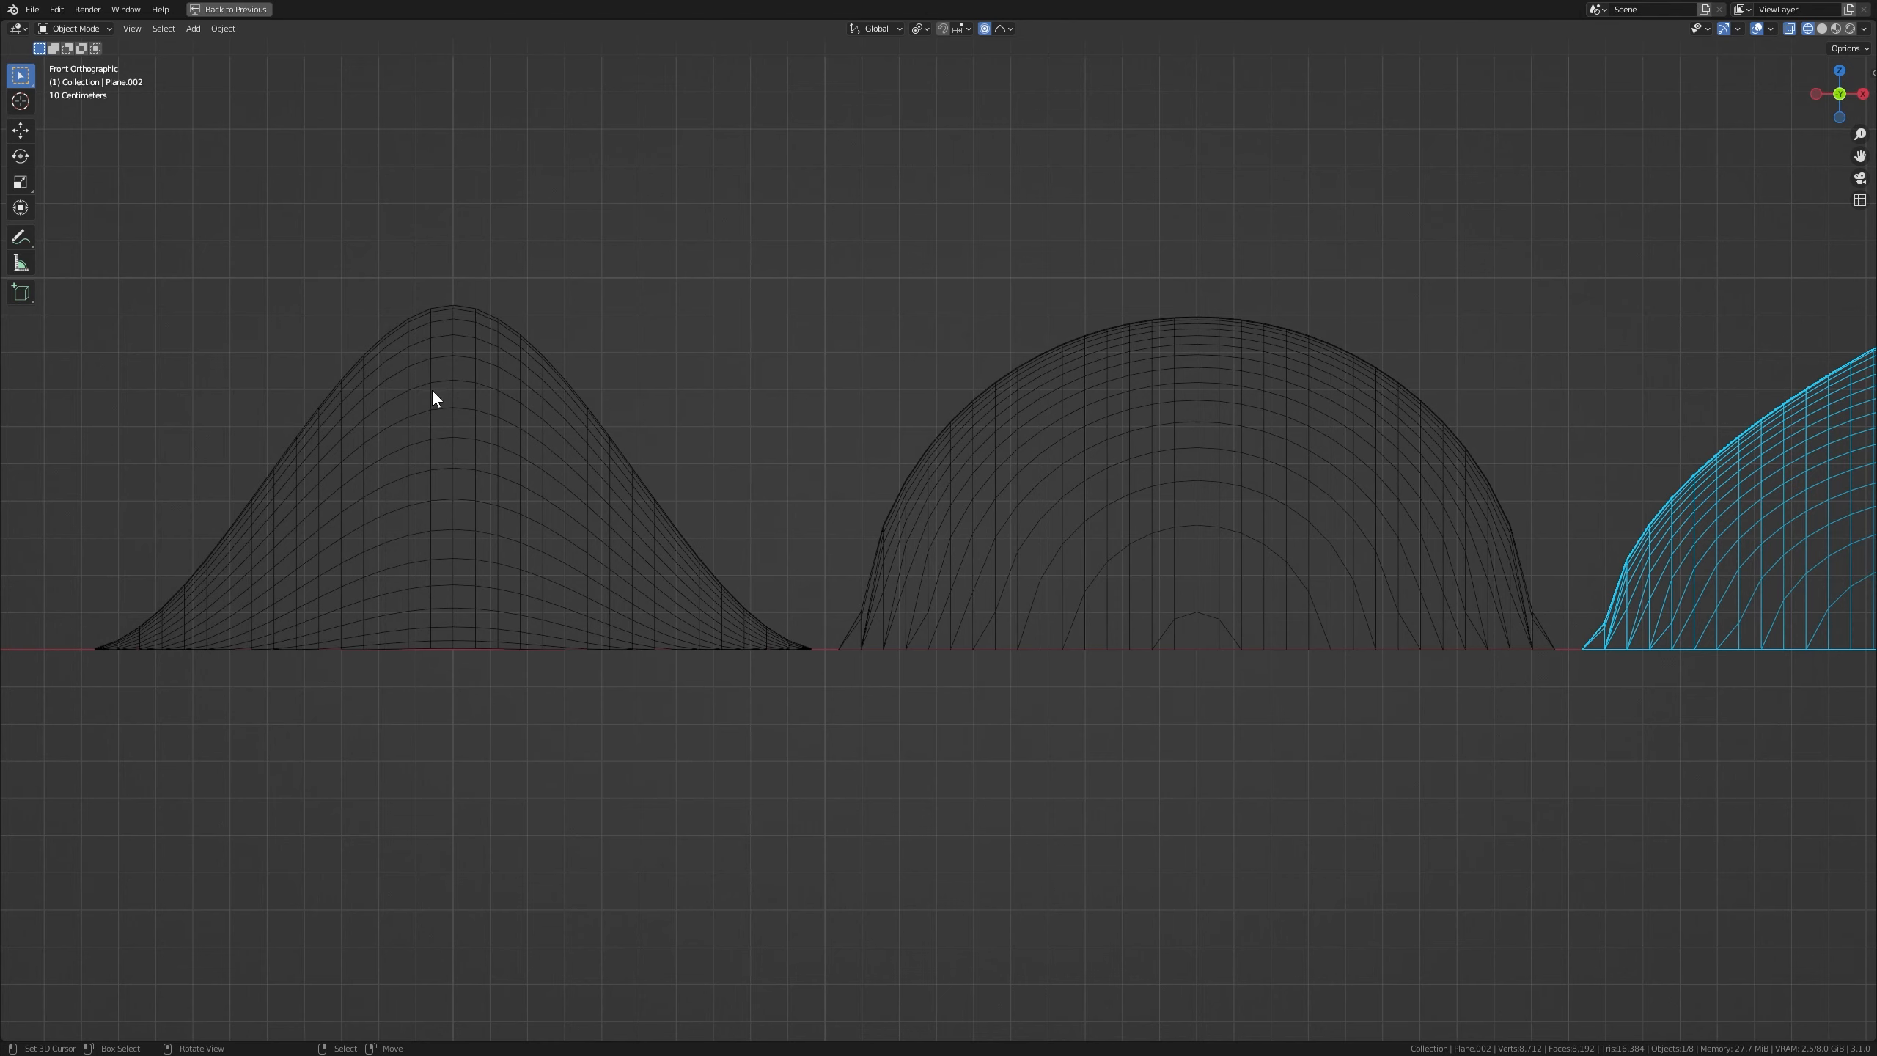
pyautogui.press('Tab')
pyautogui.press('Tab')
pyautogui.keyDown('shift'); pyautogui.moveTo(888, 524); pyautogui.dragTo(462, 524, button='middle'); pyautogui.keyUp('shift')
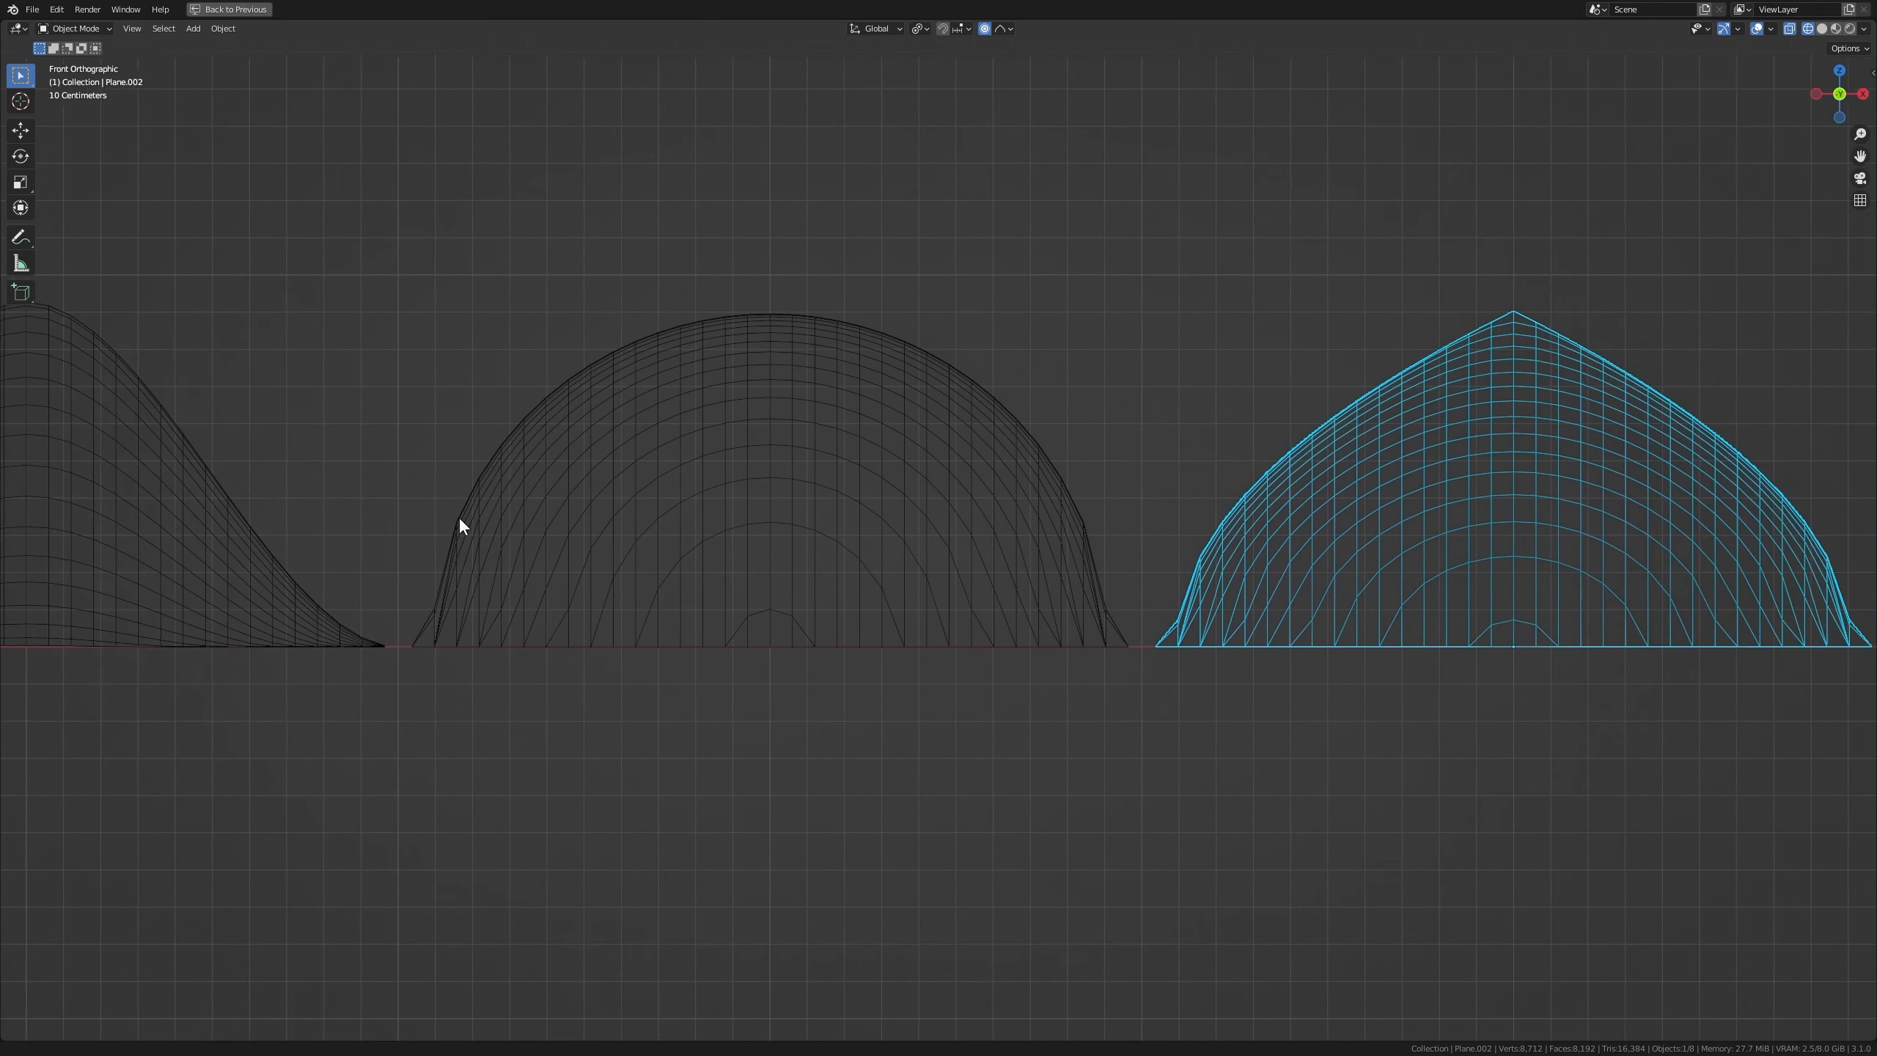
pyautogui.click(737, 580)
pyautogui.keyDown('shift'); pyautogui.moveTo(1164, 619); pyautogui.dragTo(477, 628, button='middle'); pyautogui.keyUp('shift')
pyautogui.click(691, 556)
# Set the proportional falloff to Inverse Square and return to Object Mode
pyautogui.press('Tab')
pyautogui.click(1009, 29)
pyautogui.keyDown('shift'); pyautogui.moveTo(1062, 461); pyautogui.dragTo(662, 461, button='middle'); pyautogui.keyUp('shift')
pyautogui.click(1000, 29)
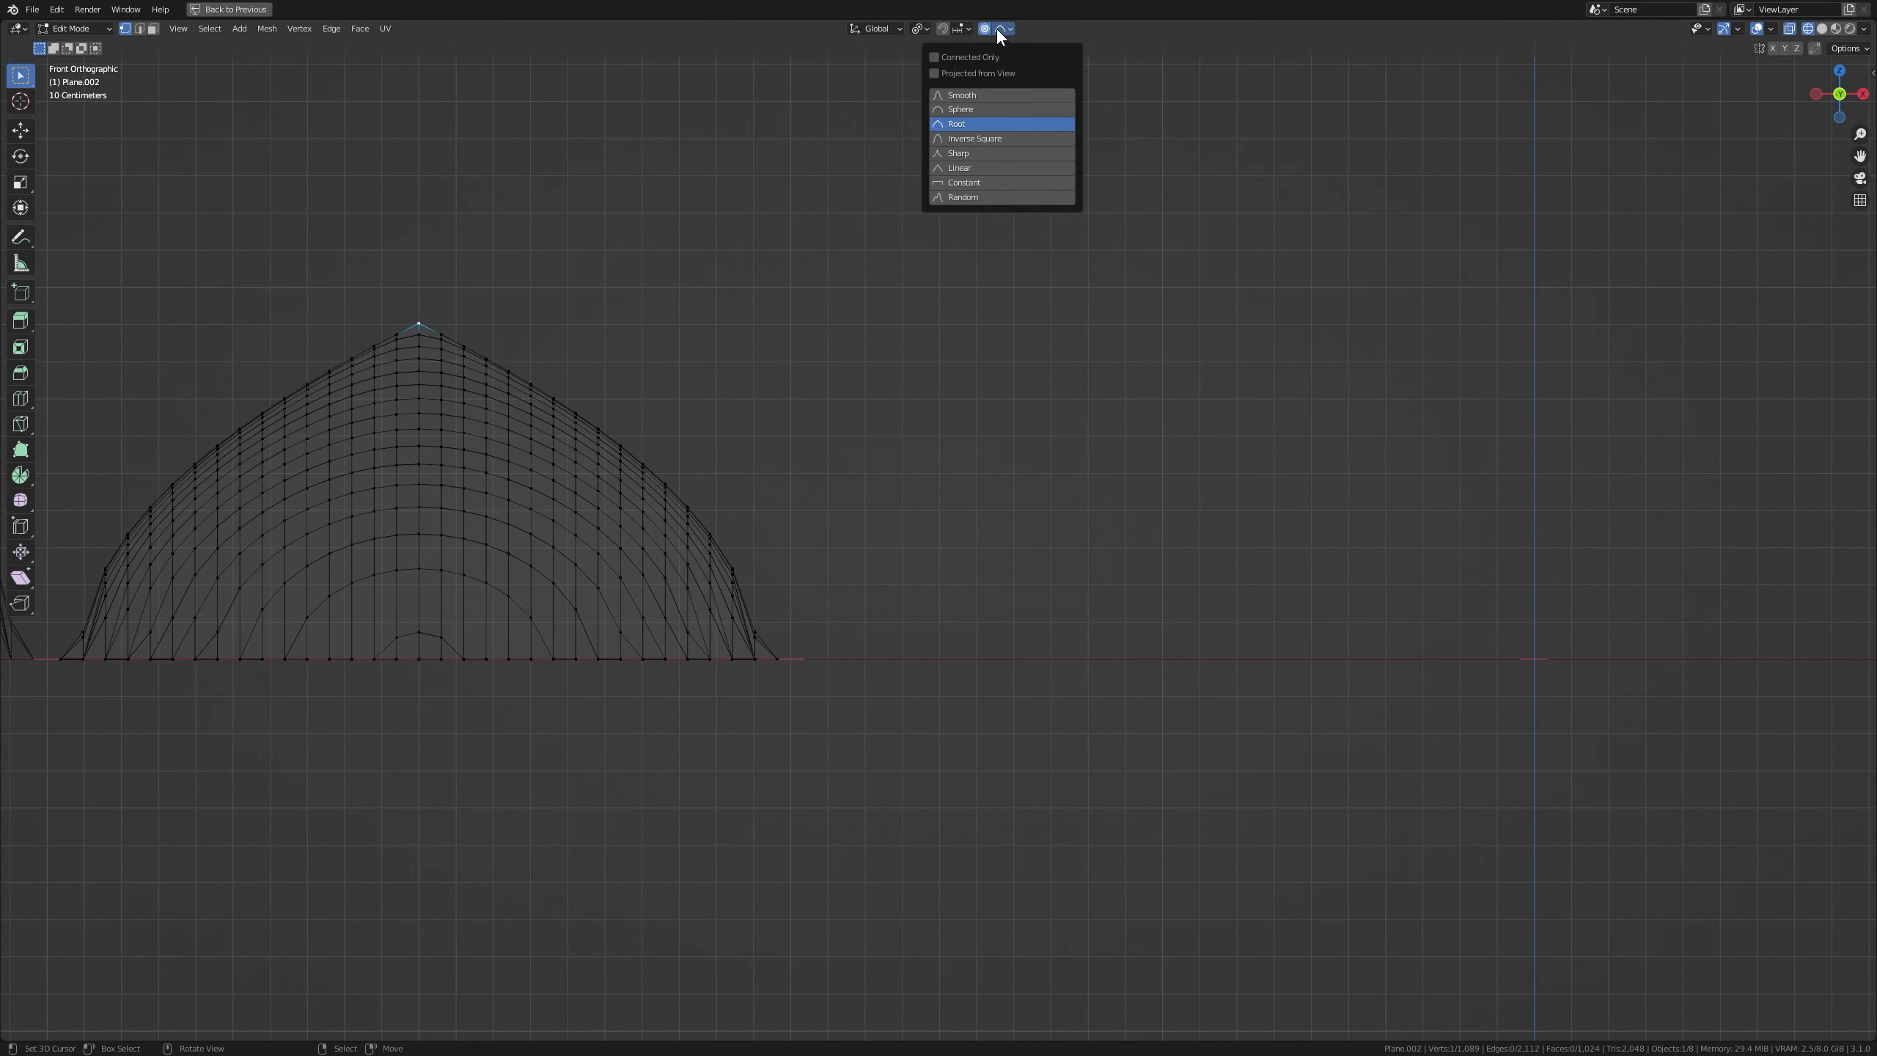
pyautogui.click(998, 141)
pyautogui.press('Tab')
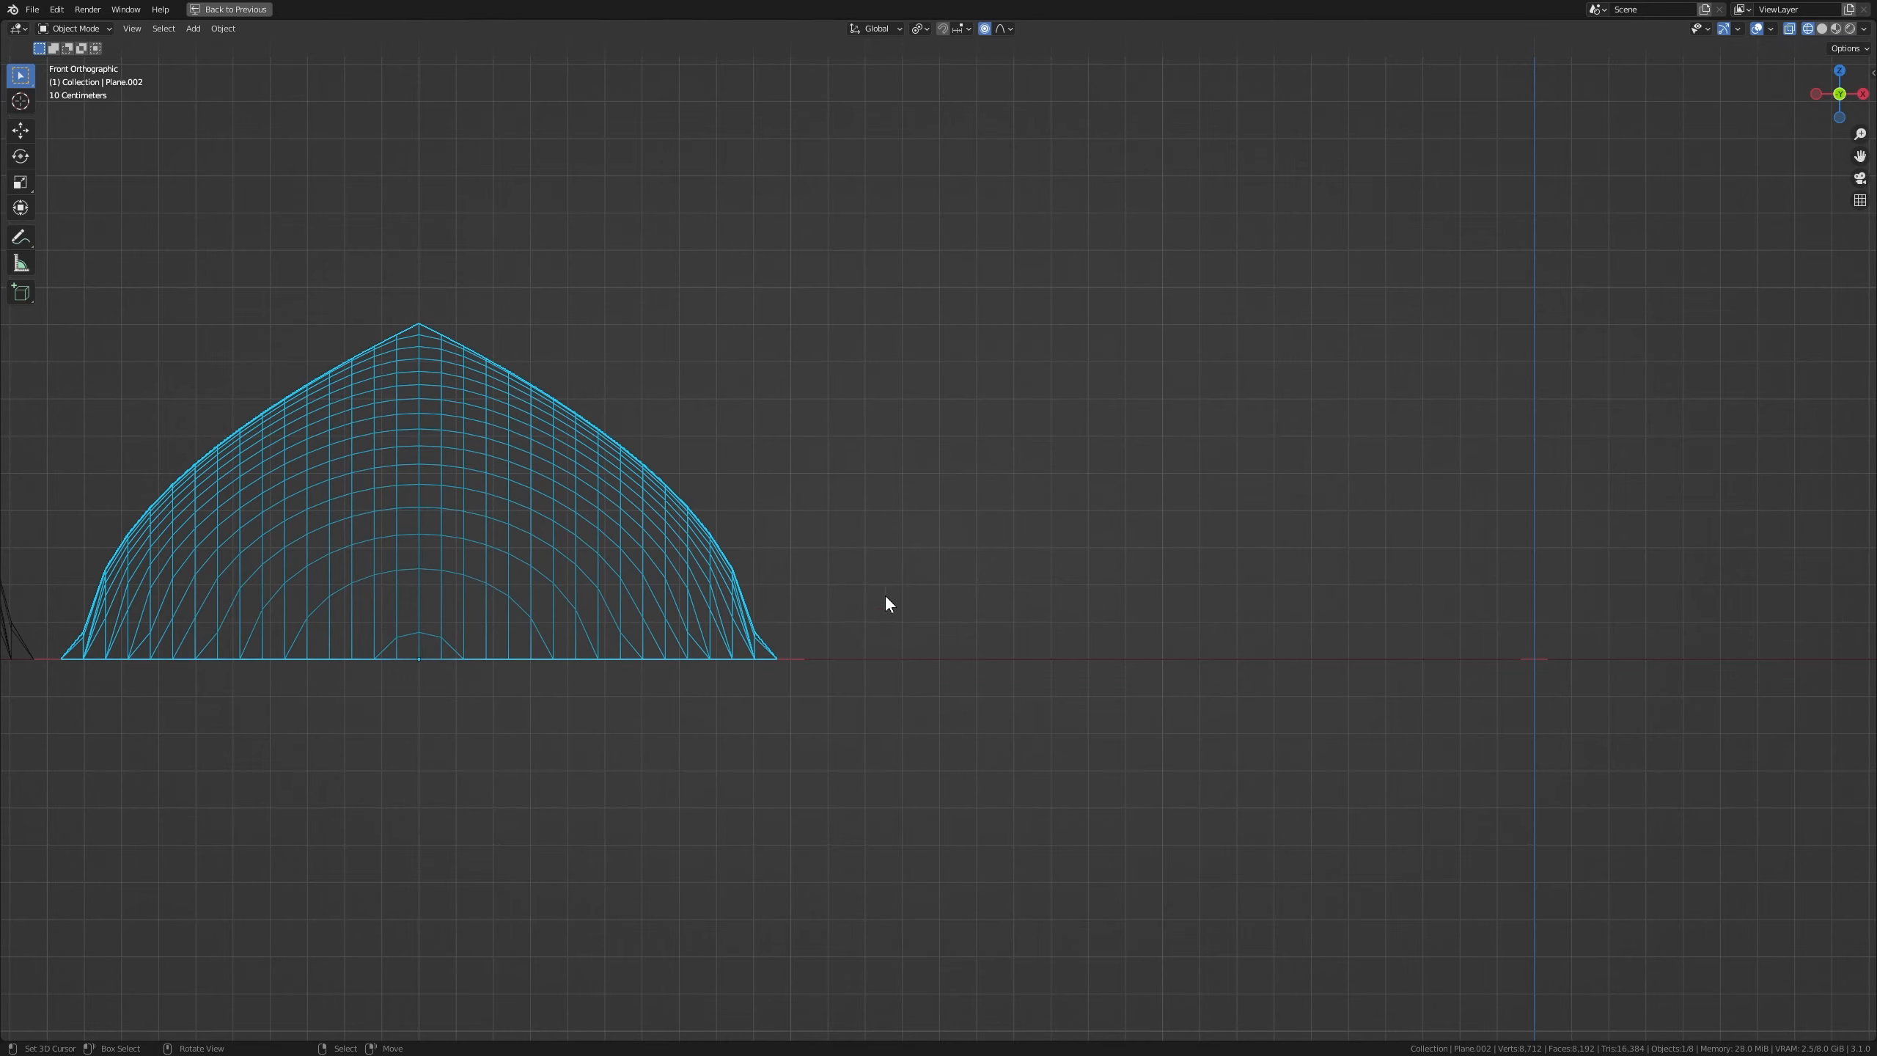
# Raise the fourth plane's centre vertex about 0.9 m along Z with the Inverse Square falloff and a 0.9091 m influence radius
pyautogui.rightClick(966, 678)
pyautogui.moveTo(884, 596); pyautogui.dragTo(1022, 691, button='middle')
pyautogui.press('Tab')
pyautogui.rightClick(1161, 643)
pyautogui.press('KP_1')
pyautogui.press('g')
pyautogui.press('z')
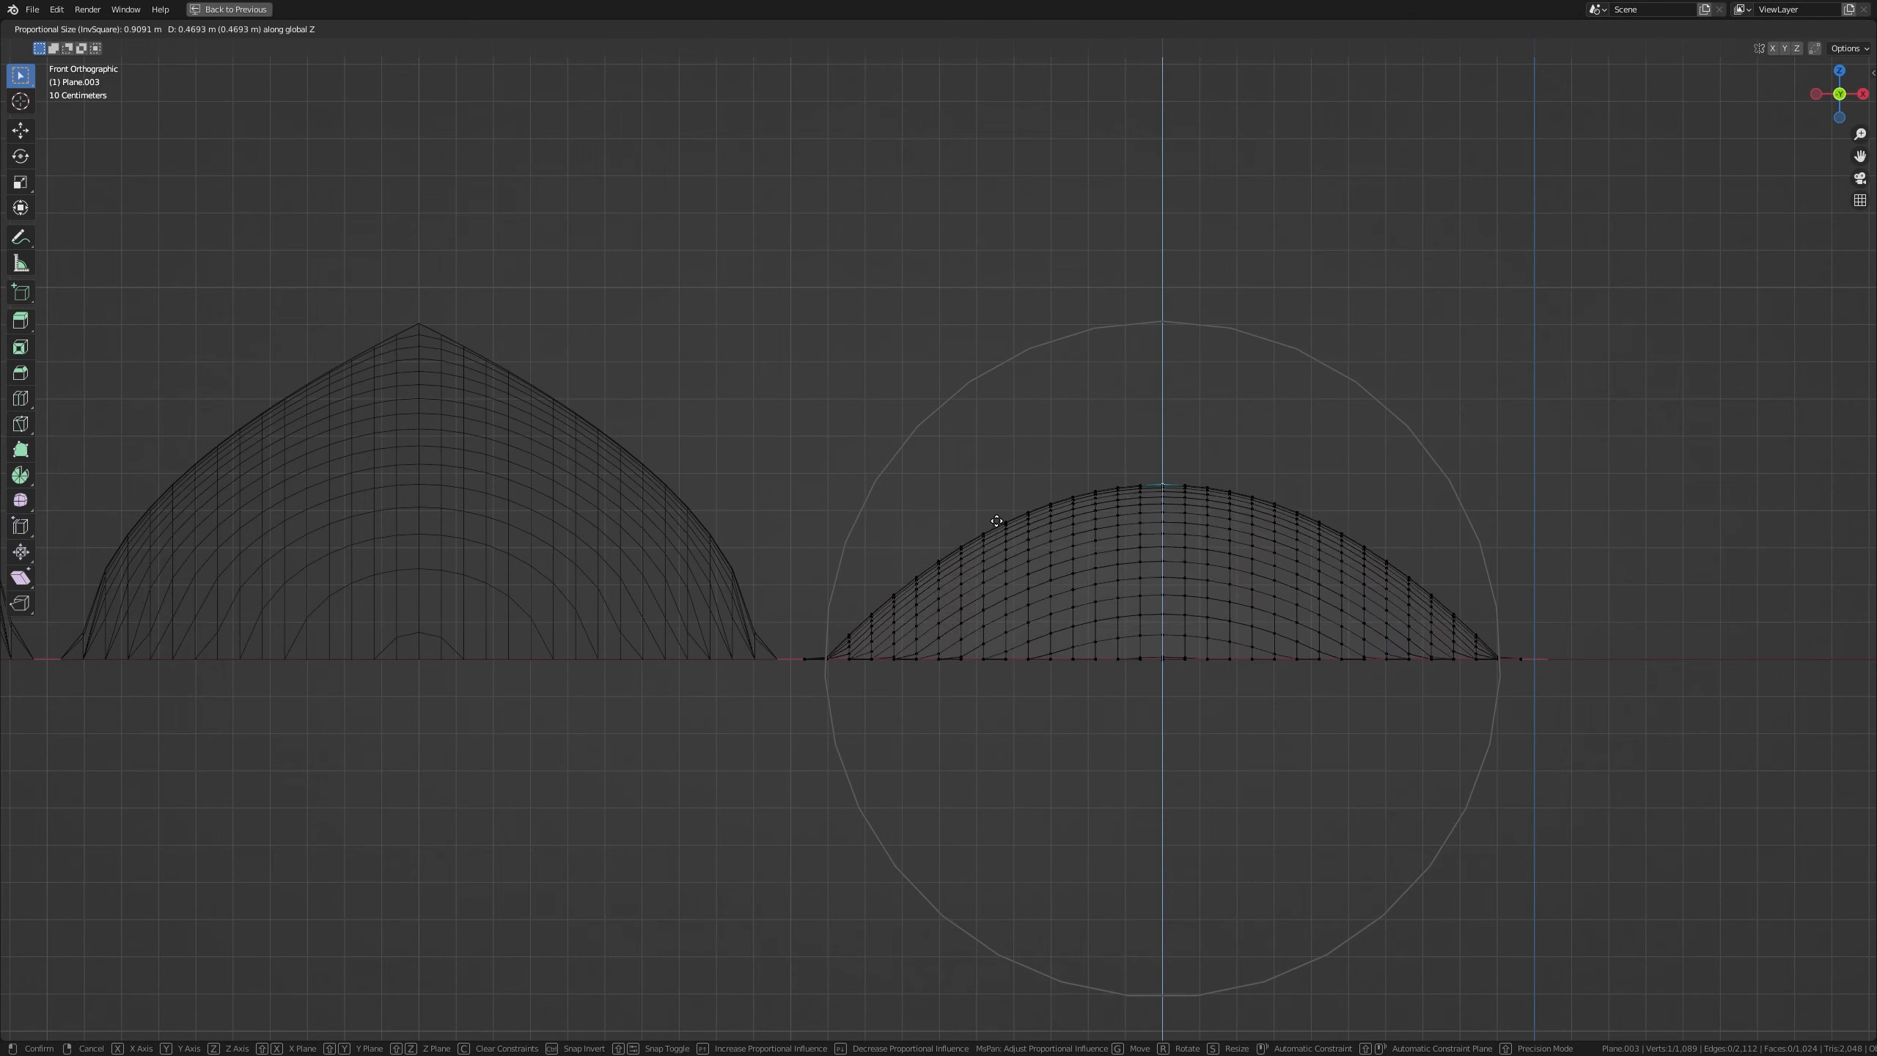
pyautogui.click(1032, 405)
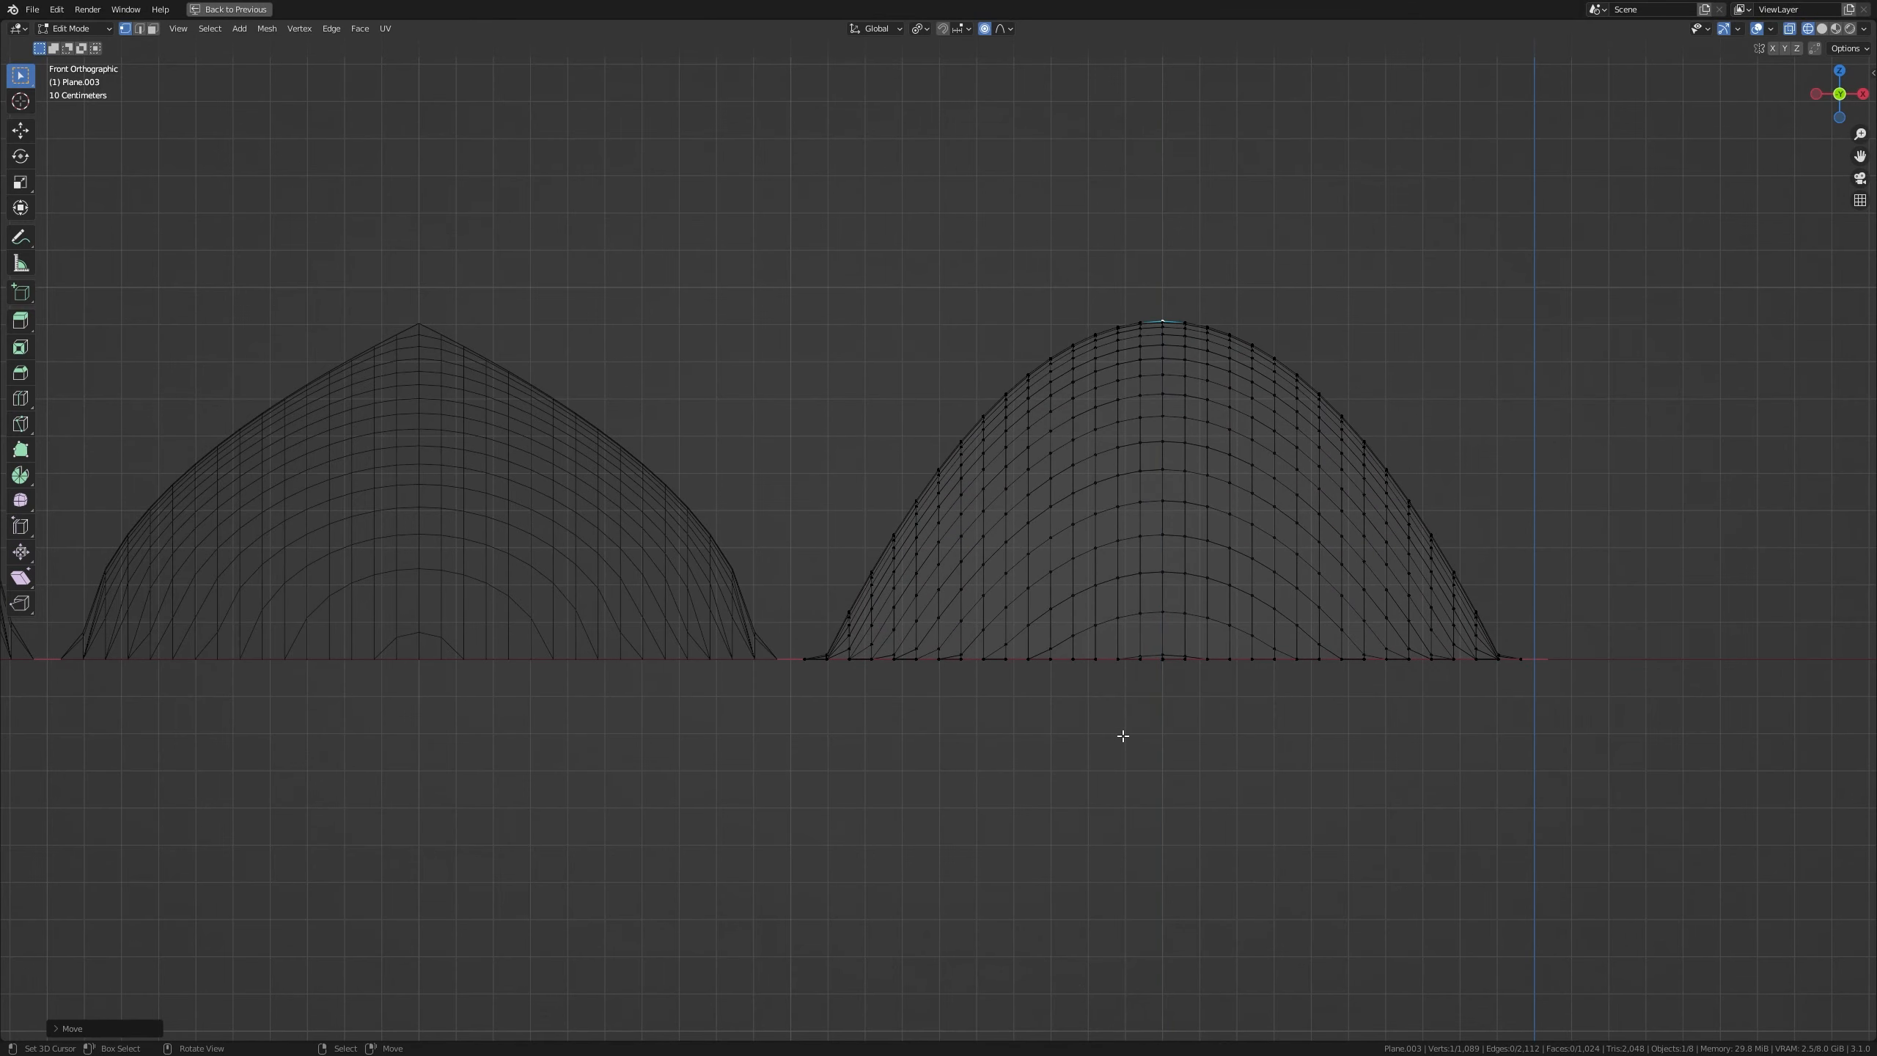
# Set the proportional falloff to Sharp for the next plane in the row
pyautogui.keyDown('shift'); pyautogui.moveTo(1165, 700); pyautogui.dragTo(518, 693, button='middle'); pyautogui.keyUp('shift')
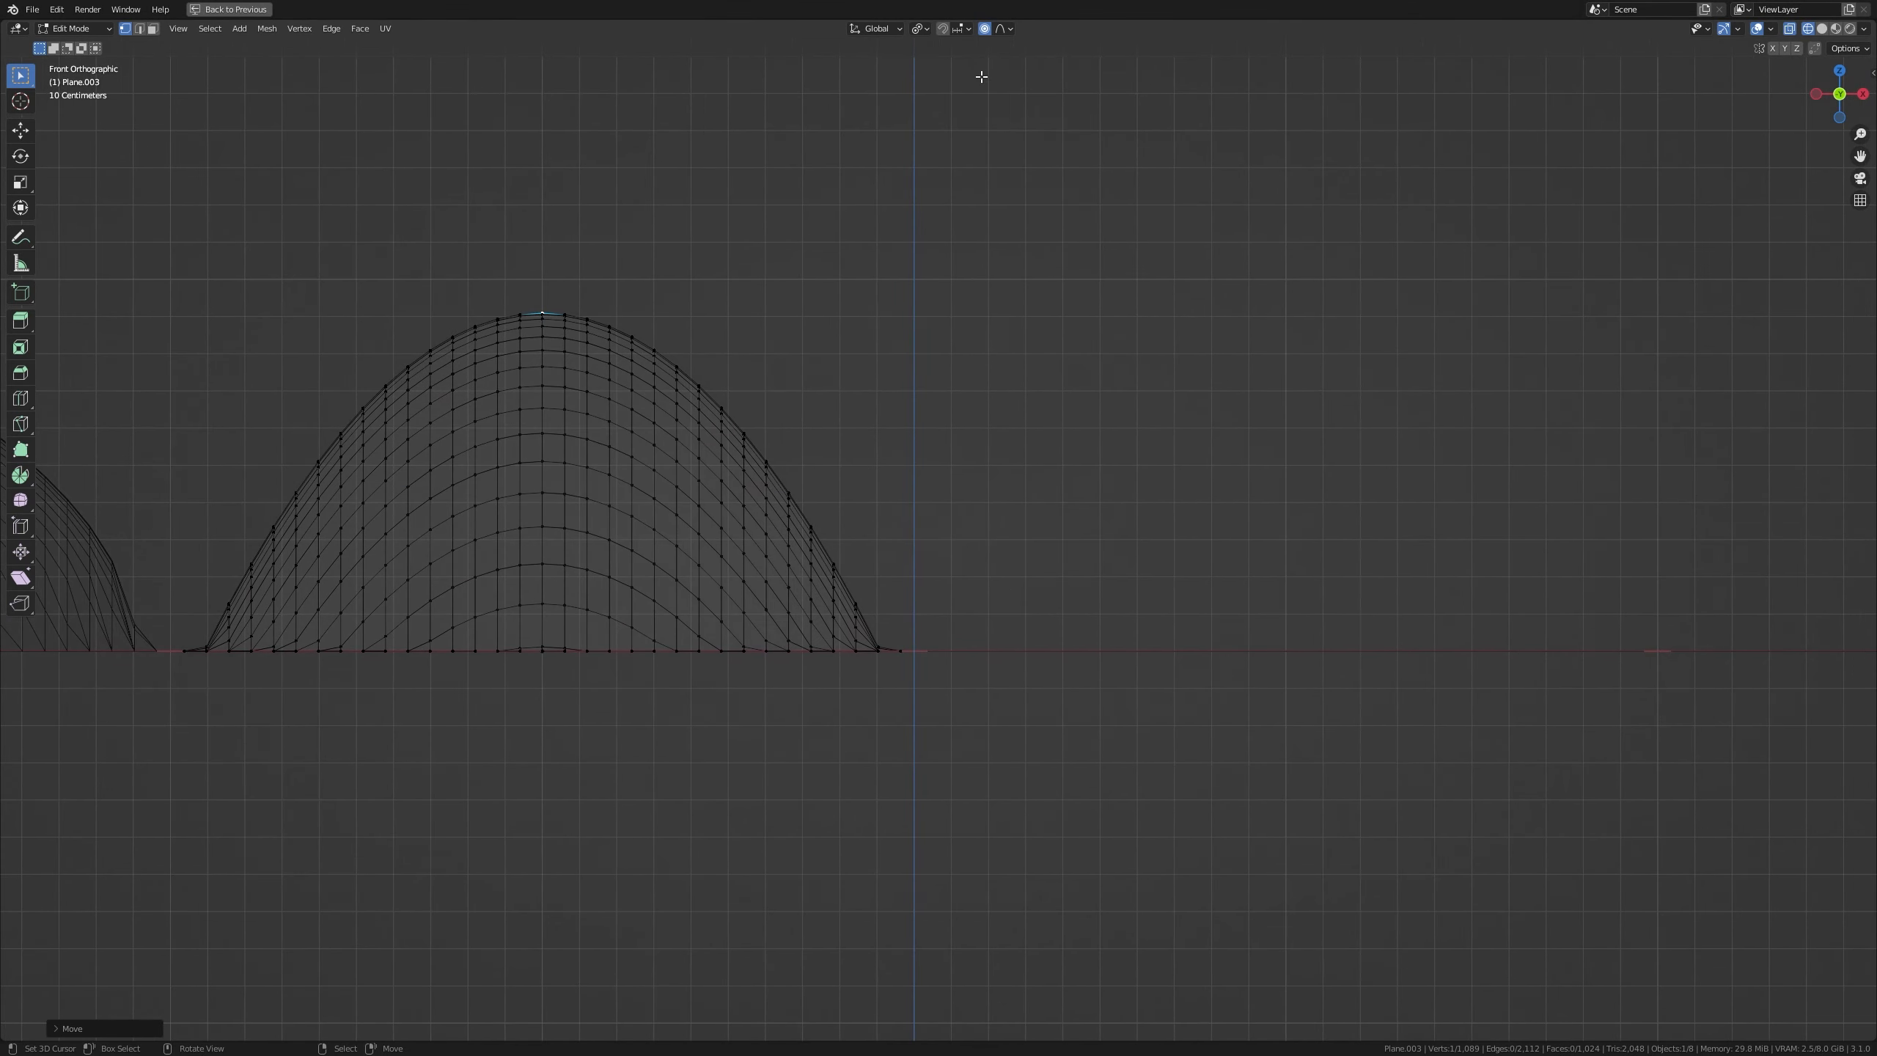
pyautogui.click(1002, 29)
pyautogui.click(977, 153)
pyautogui.keyDown('shift'); pyautogui.moveTo(1183, 569); pyautogui.dragTo(1000, 558, button='middle'); pyautogui.keyUp('shift')
# Raise the fifth plane's centre vertex about 0.9 m along Z with the Sharp falloff and a 0.9091 m influence radius
pyautogui.press('Tab')
pyautogui.click(965, 658)
pyautogui.press('Tab')
pyautogui.click(999, 558)
pyautogui.press('KP_1')
pyautogui.press('g')
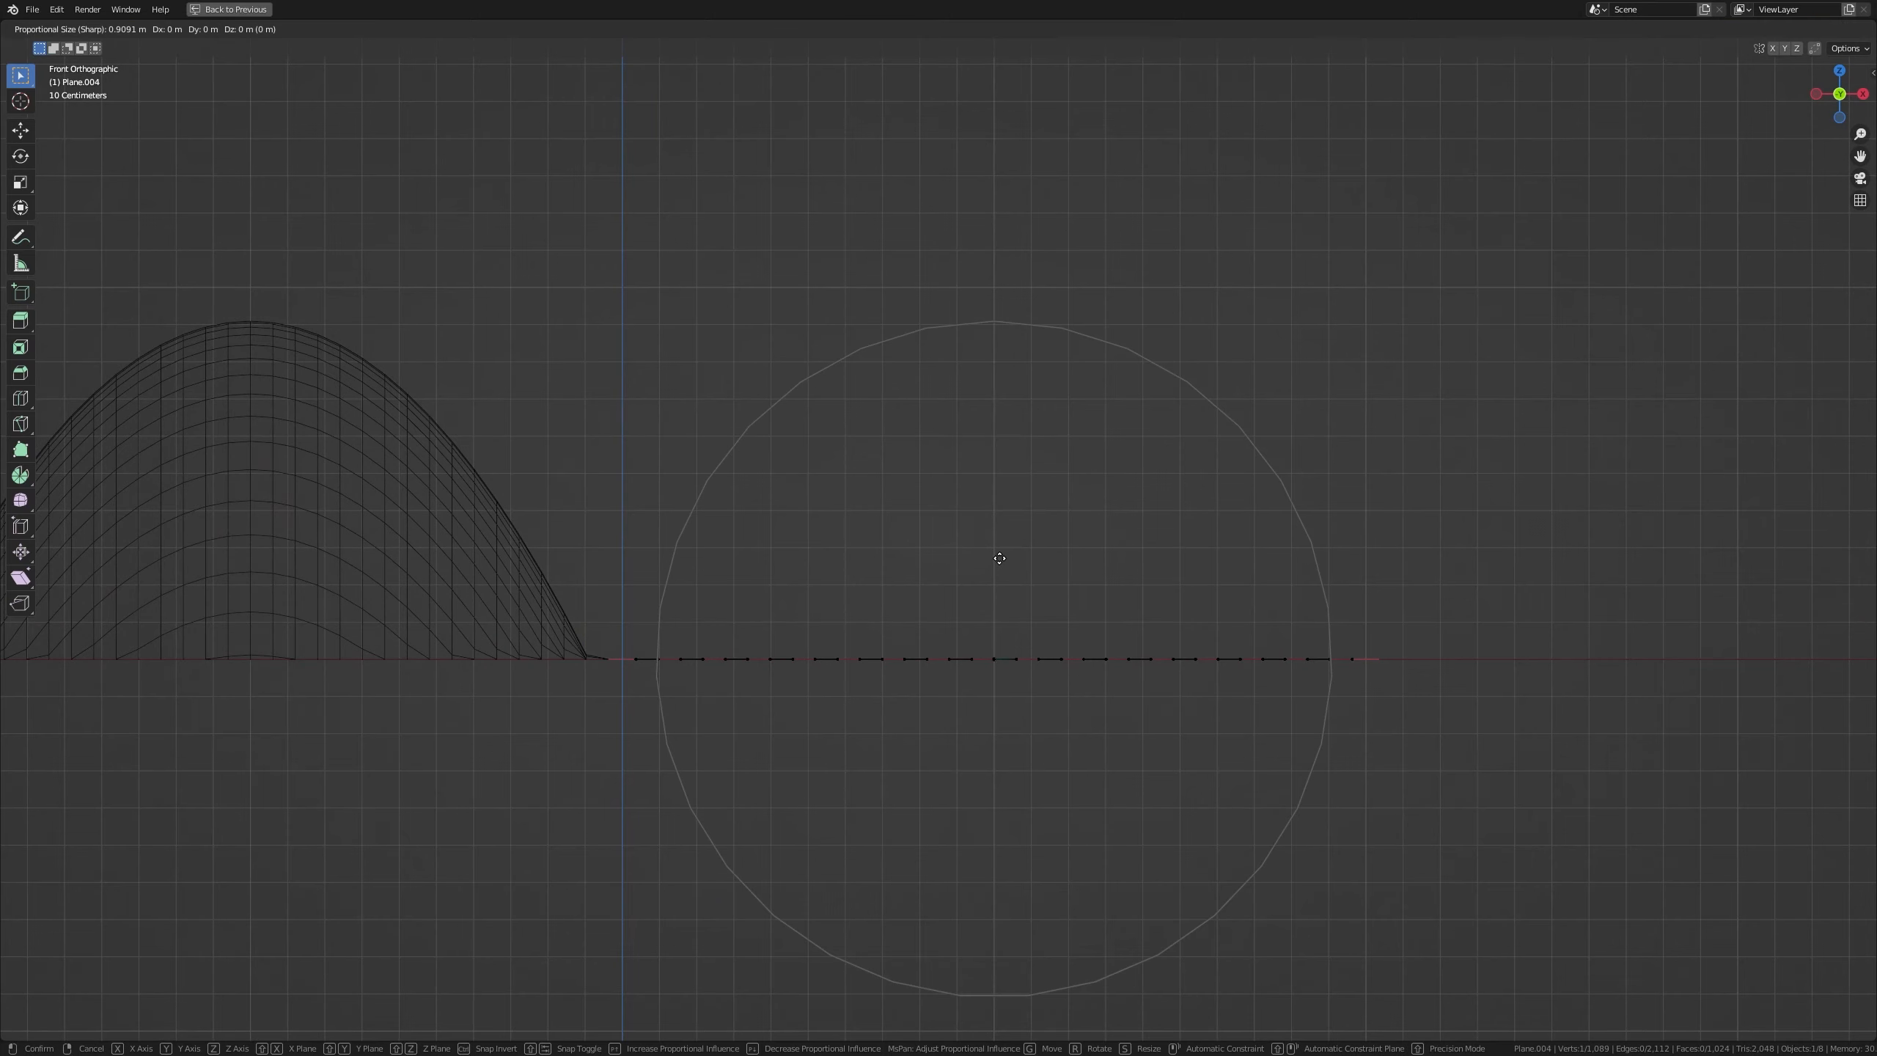
pyautogui.press('z')
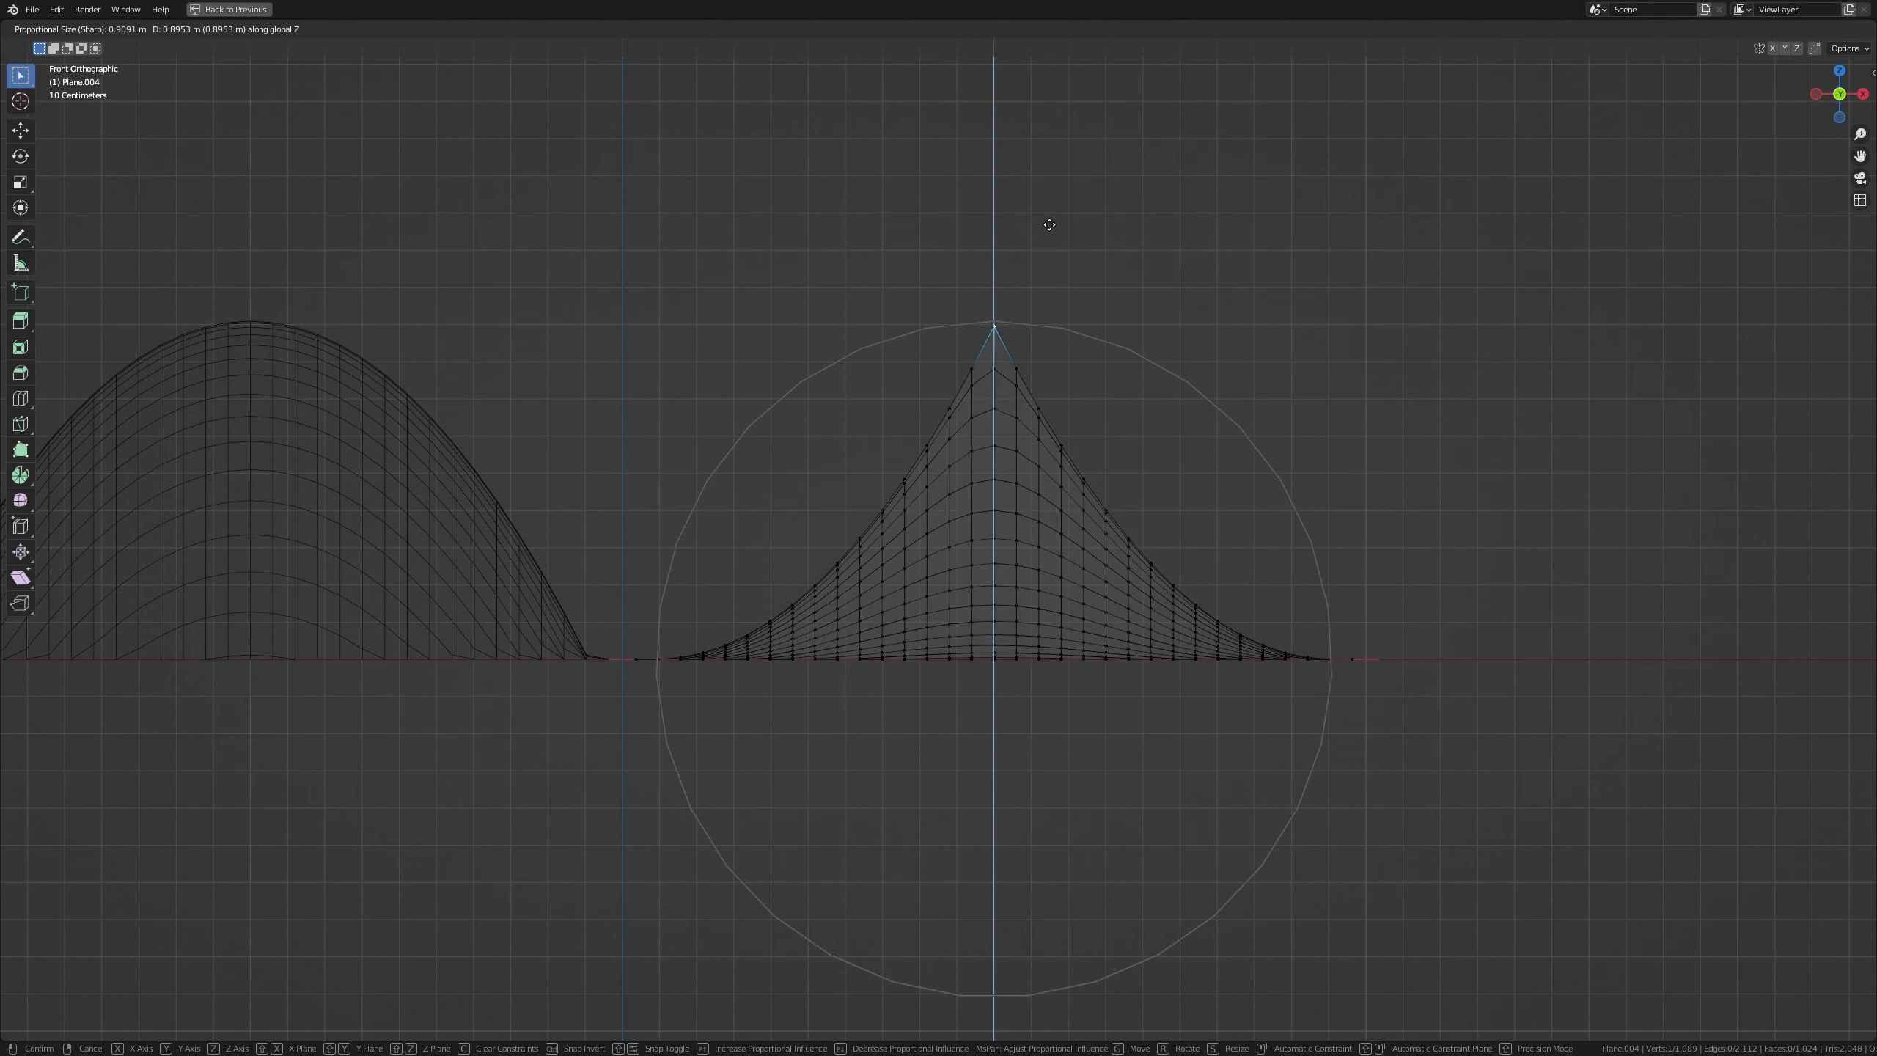
pyautogui.click(1052, 222)
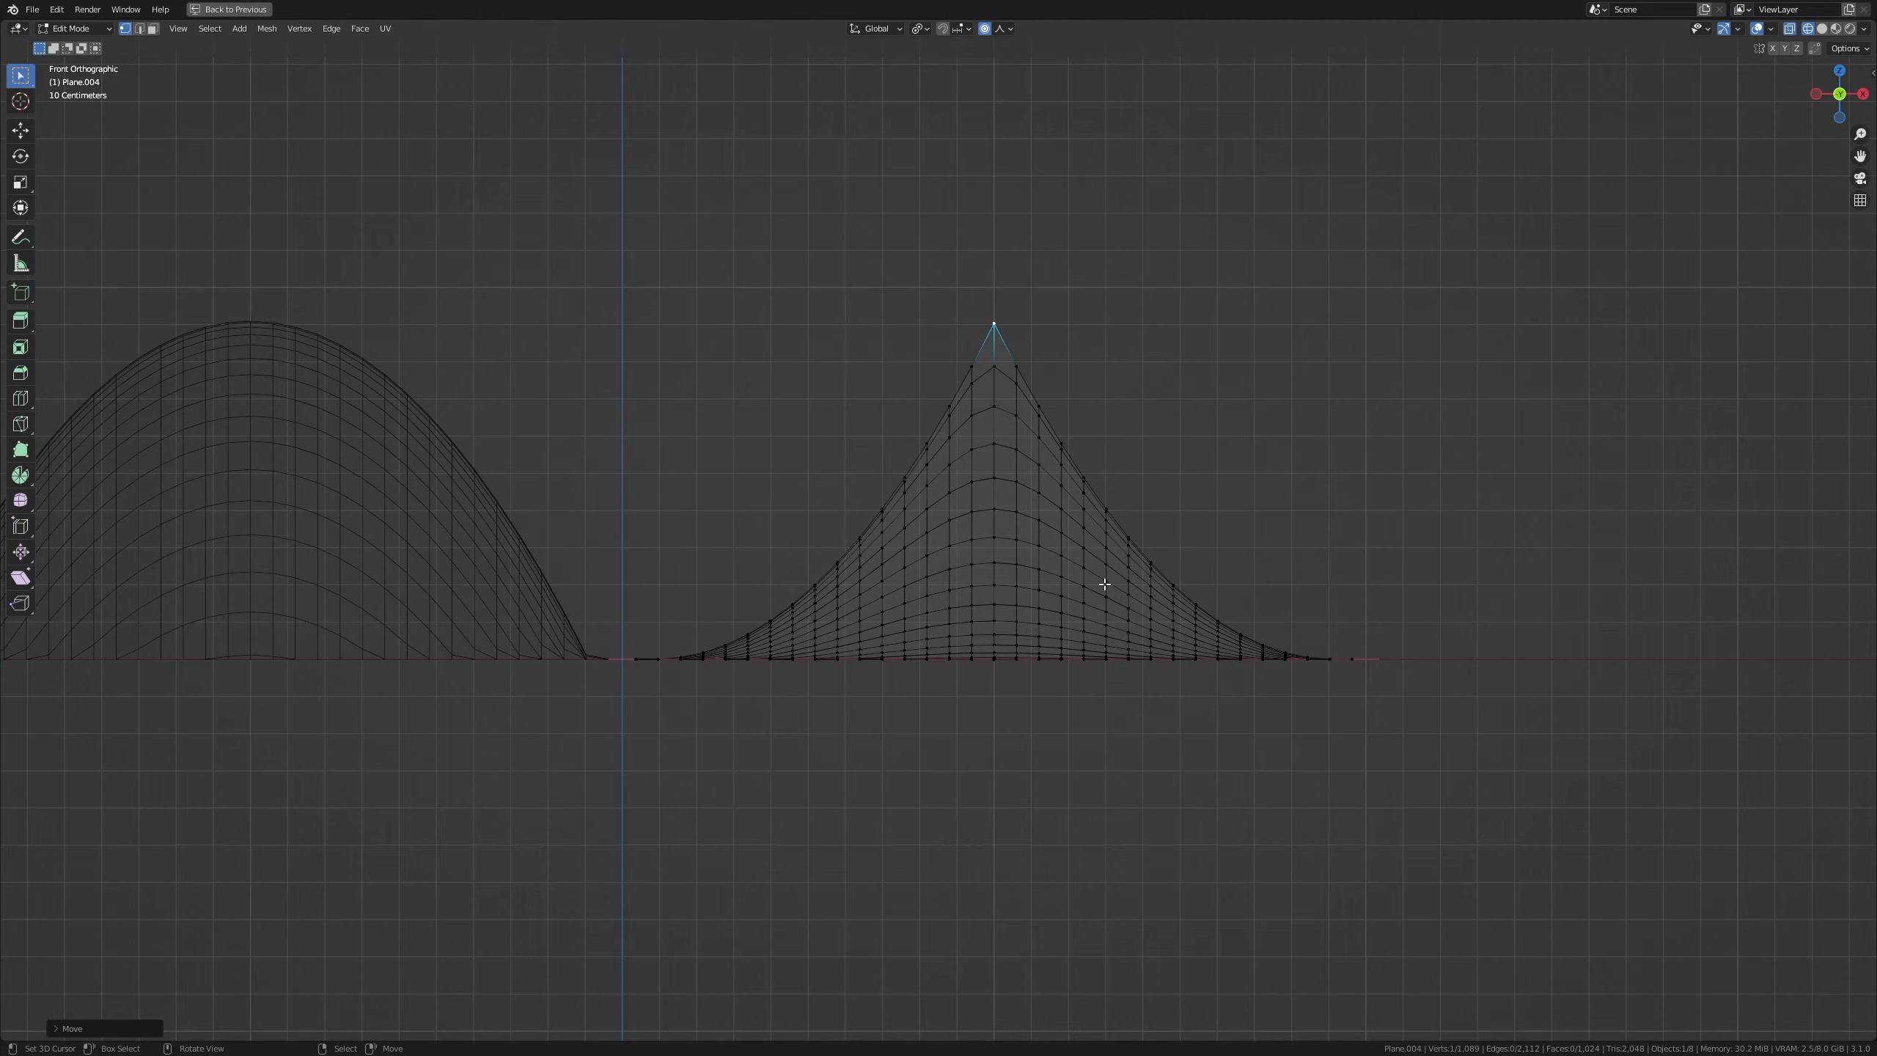
# Set the proportional falloff to Linear and switch Edit Mode to the sixth plane in the row
pyautogui.keyDown('shift'); pyautogui.moveTo(1190, 553); pyautogui.dragTo(742, 563, button='middle'); pyautogui.keyUp('shift')
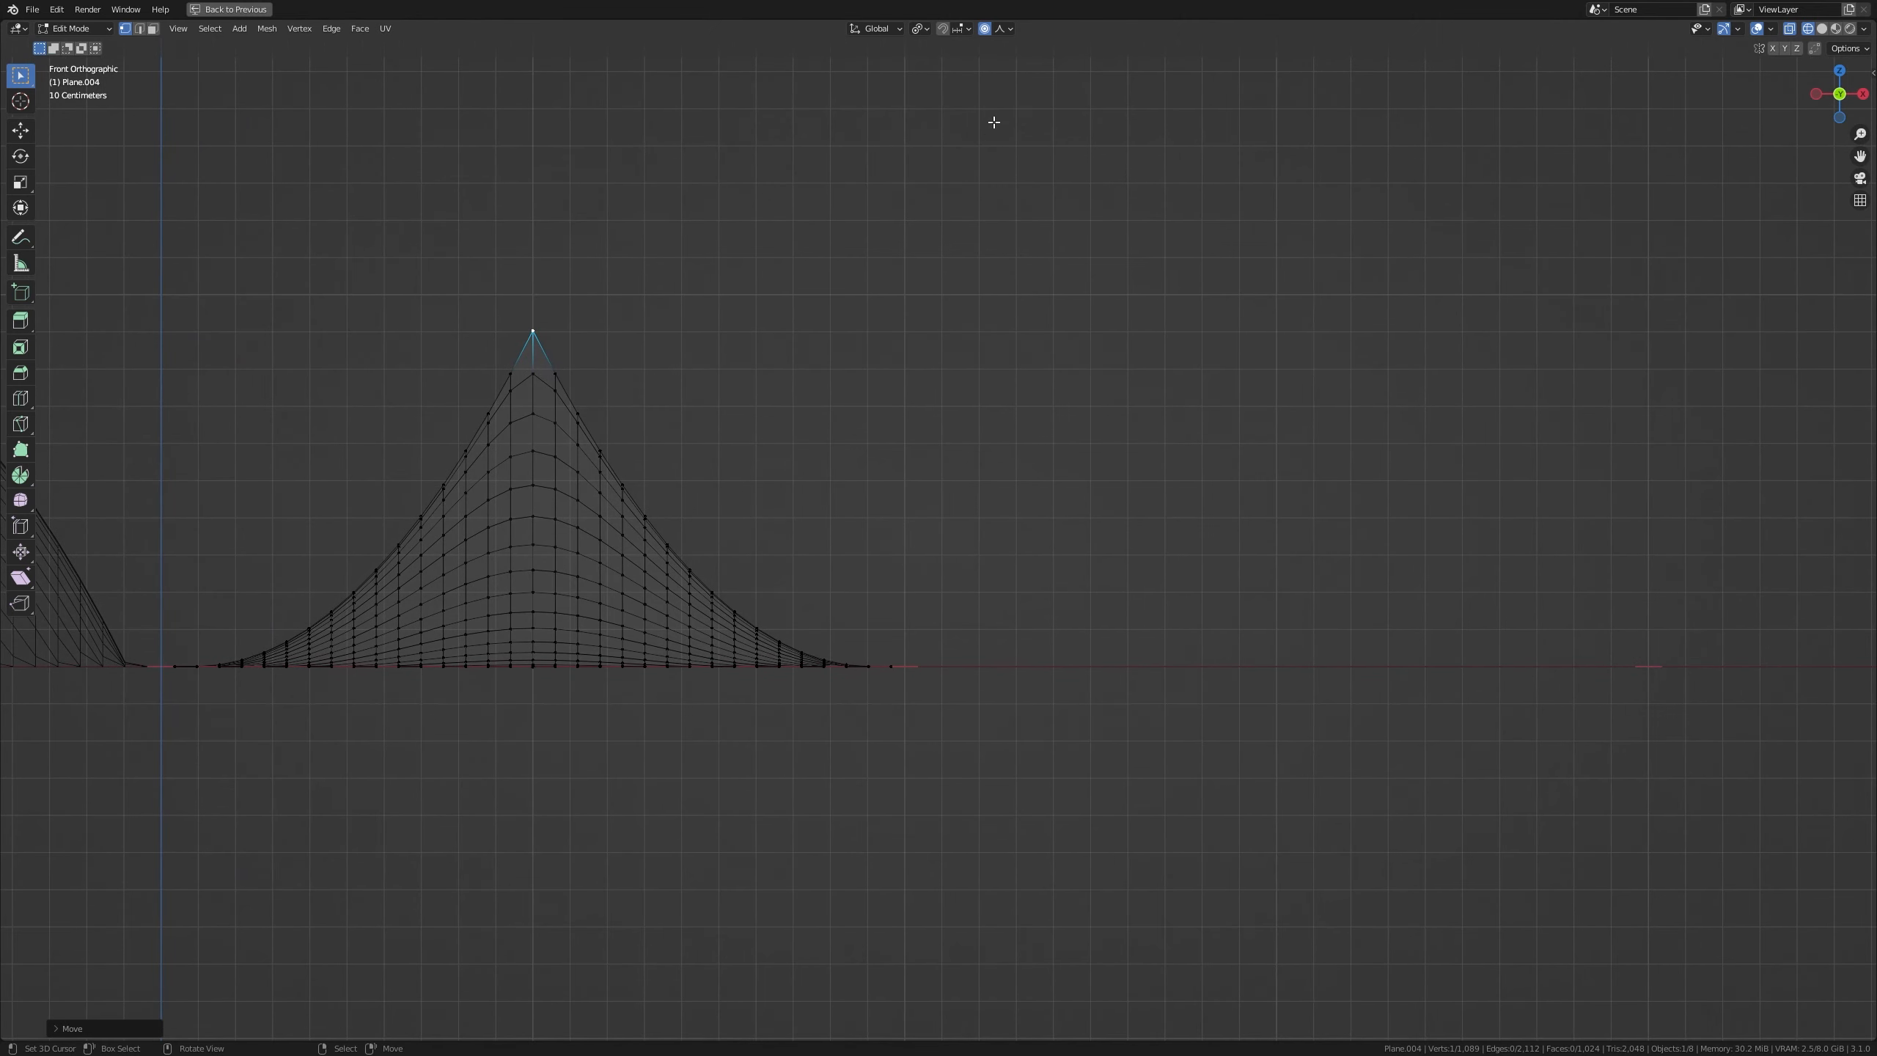
pyautogui.click(1010, 28)
pyautogui.click(971, 172)
pyautogui.press('a')
pyautogui.hotkey('alt', 'q')
# Raise the sixth plane's centre vertex about 0.9 m along Z with the Linear falloff and a 0.9091 m influence radius
pyautogui.moveTo(930, 549); pyautogui.dragTo(1265, 614, button='middle')
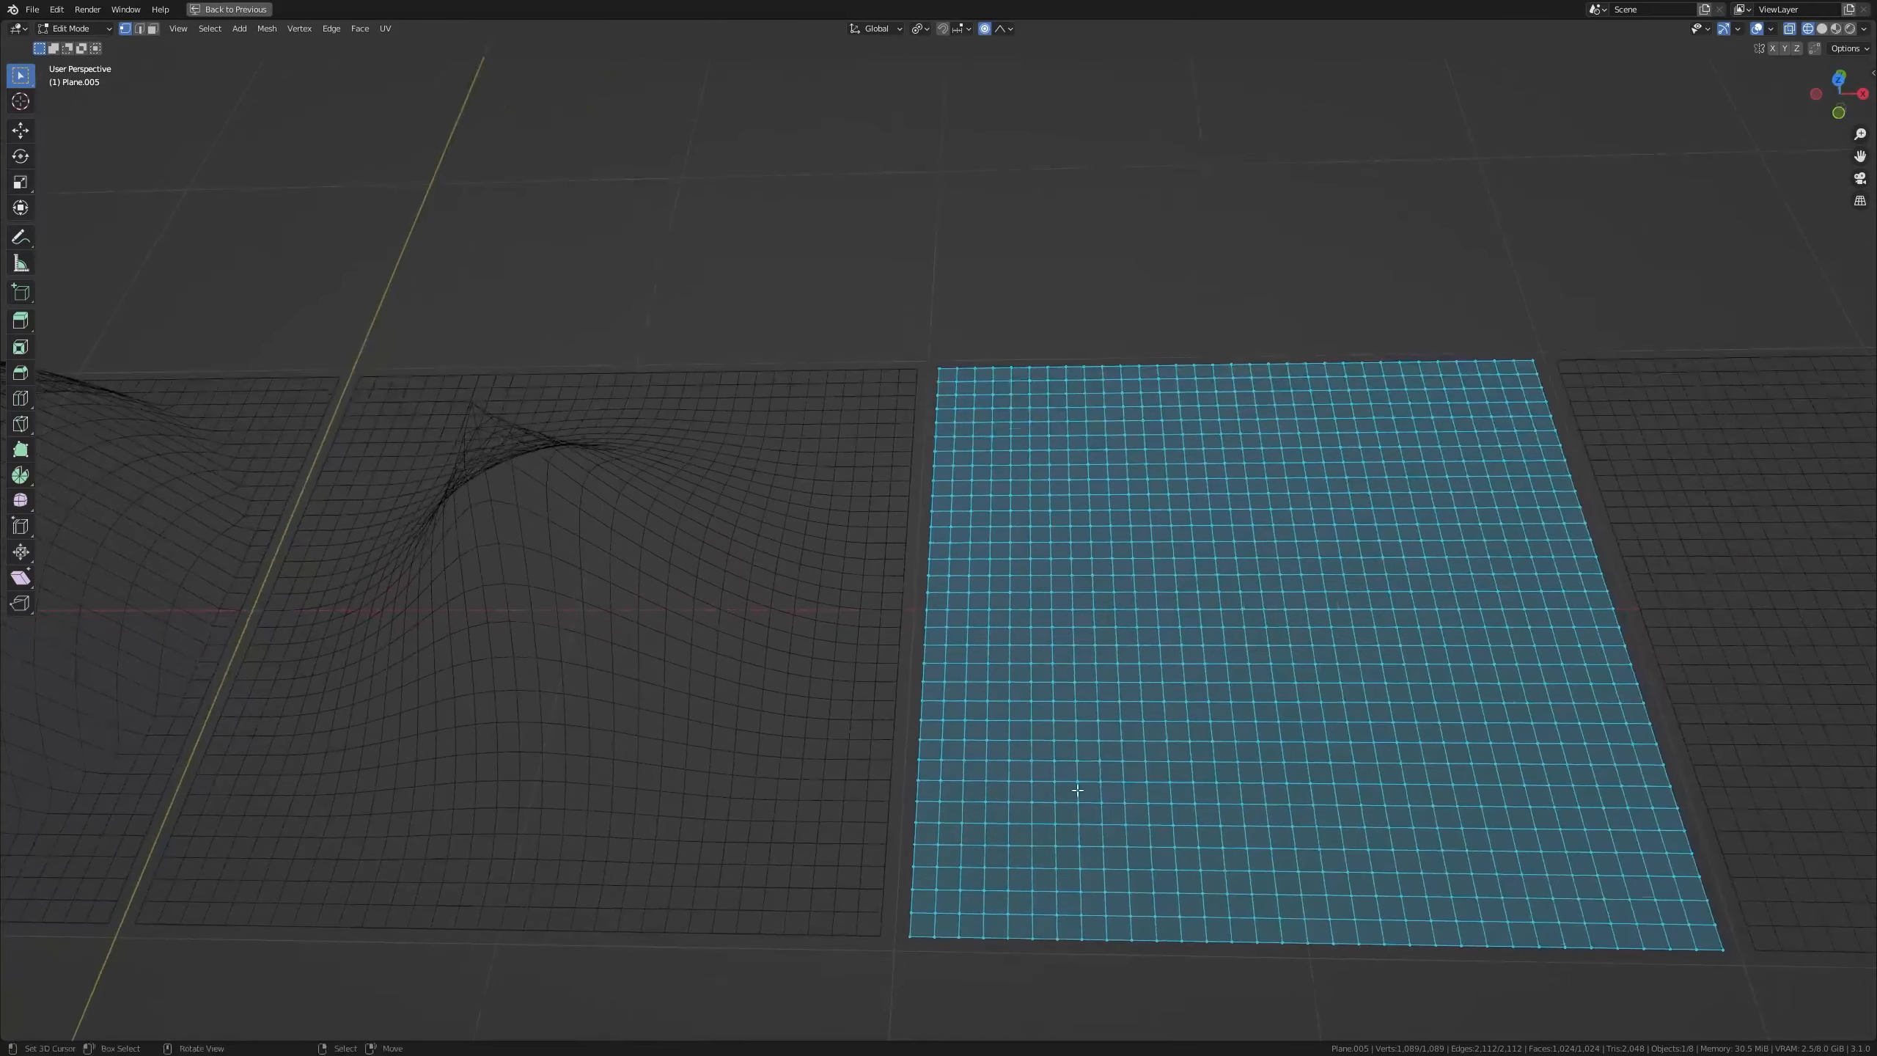
pyautogui.click(1265, 611)
pyautogui.press('KP_1')
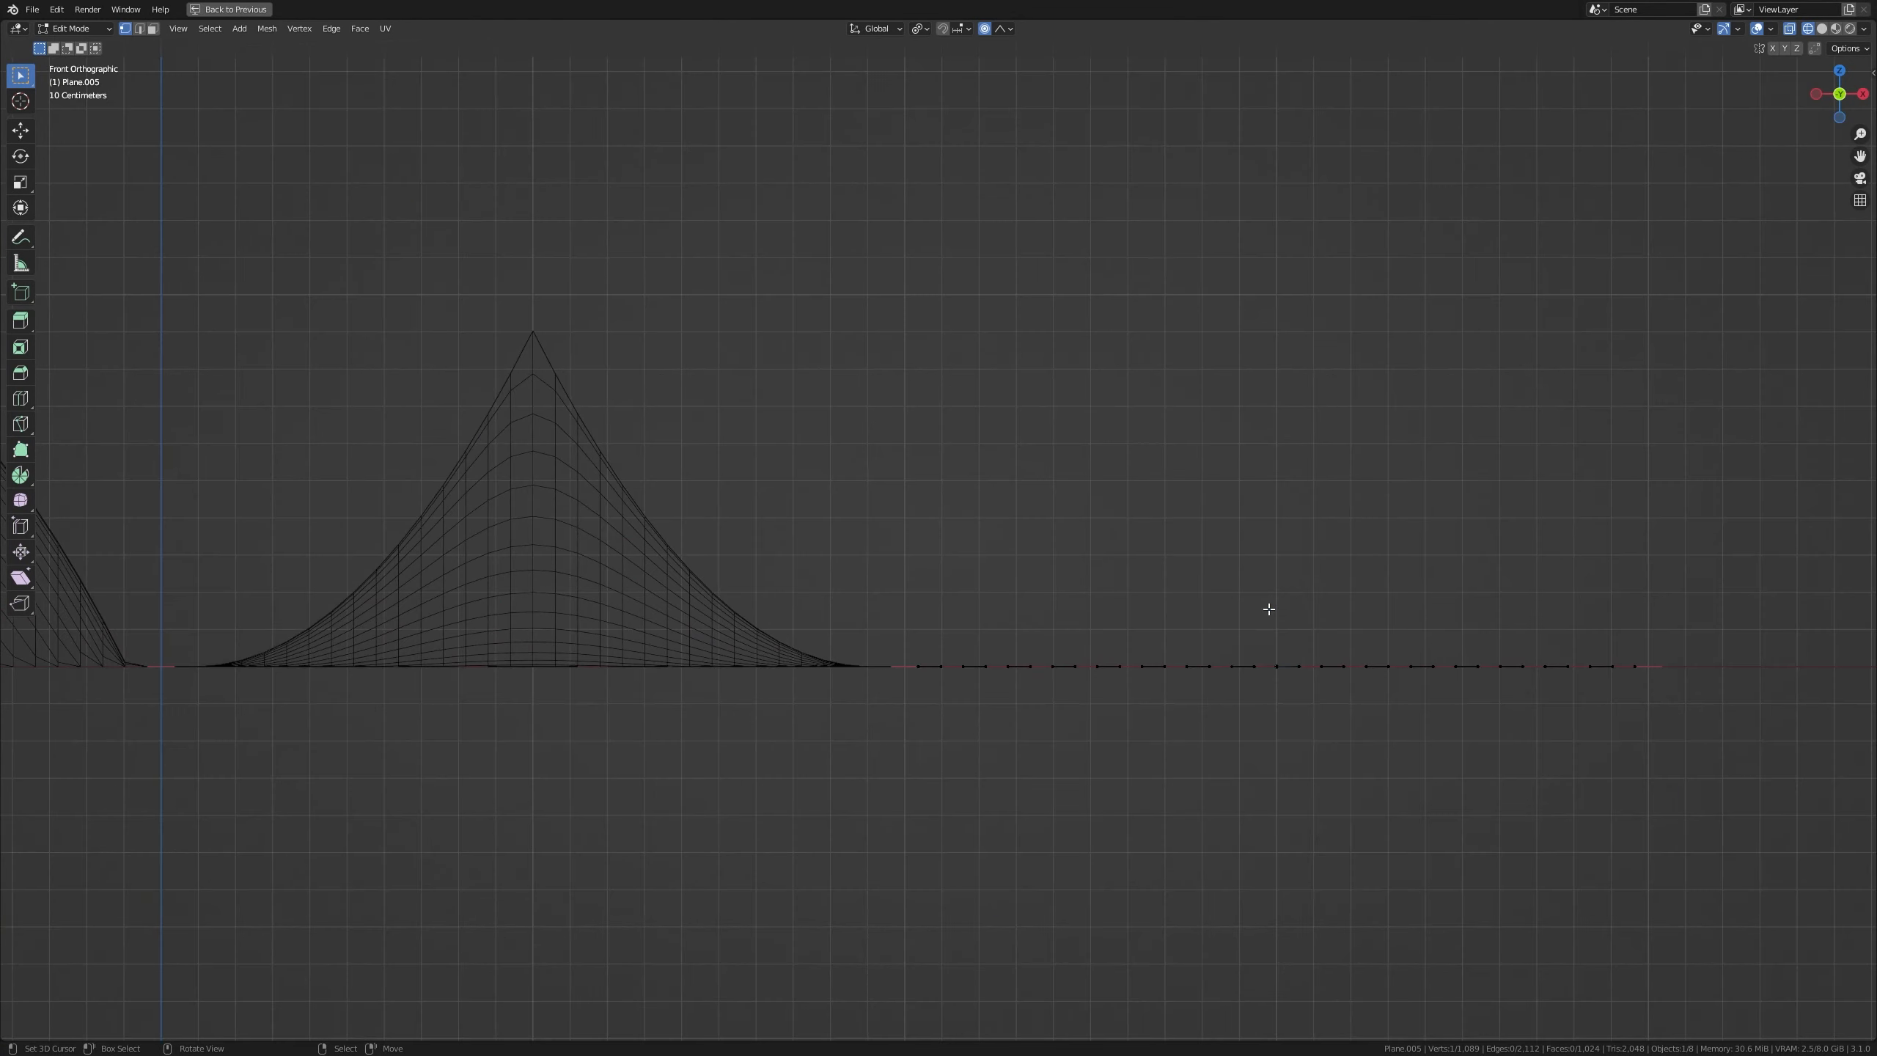
pyautogui.keyDown('shift'); pyautogui.moveTo(1265, 613); pyautogui.dragTo(884, 608, button='middle'); pyautogui.keyUp('shift')
pyautogui.press('g')
pyautogui.press('z')
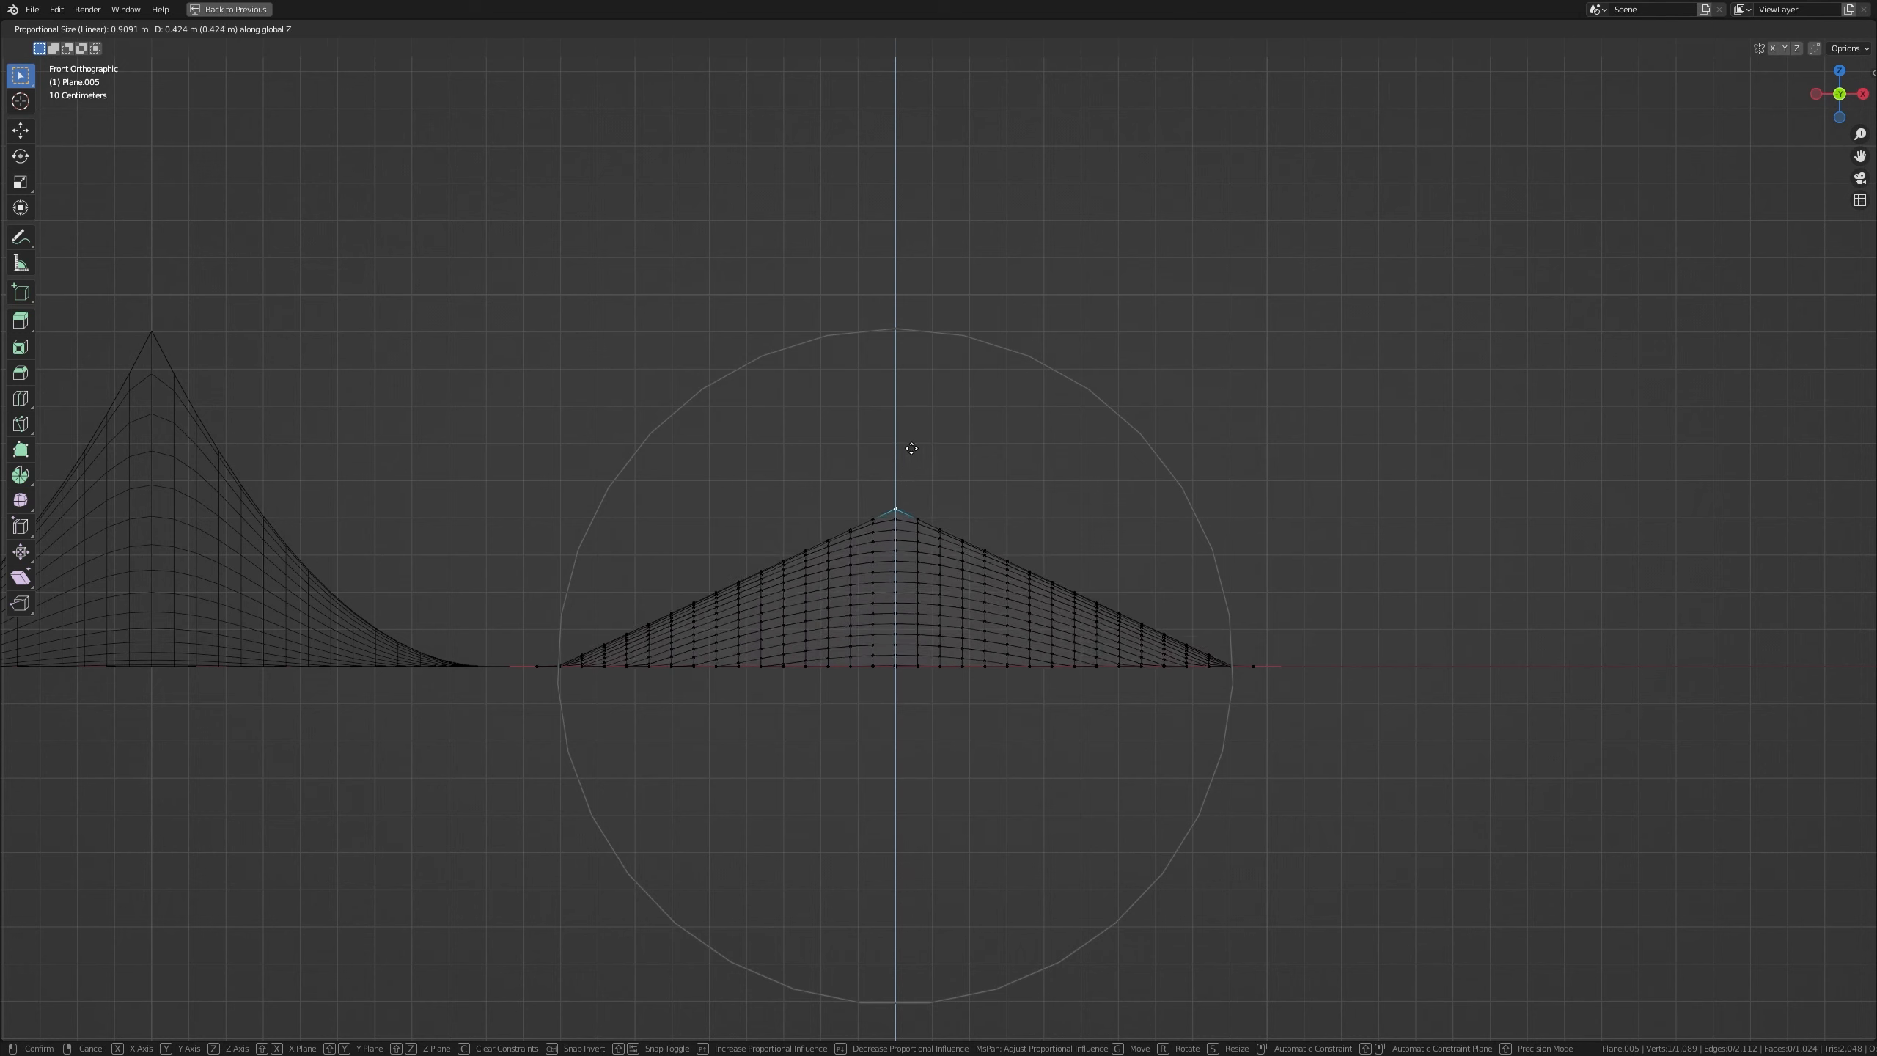
pyautogui.click(948, 278)
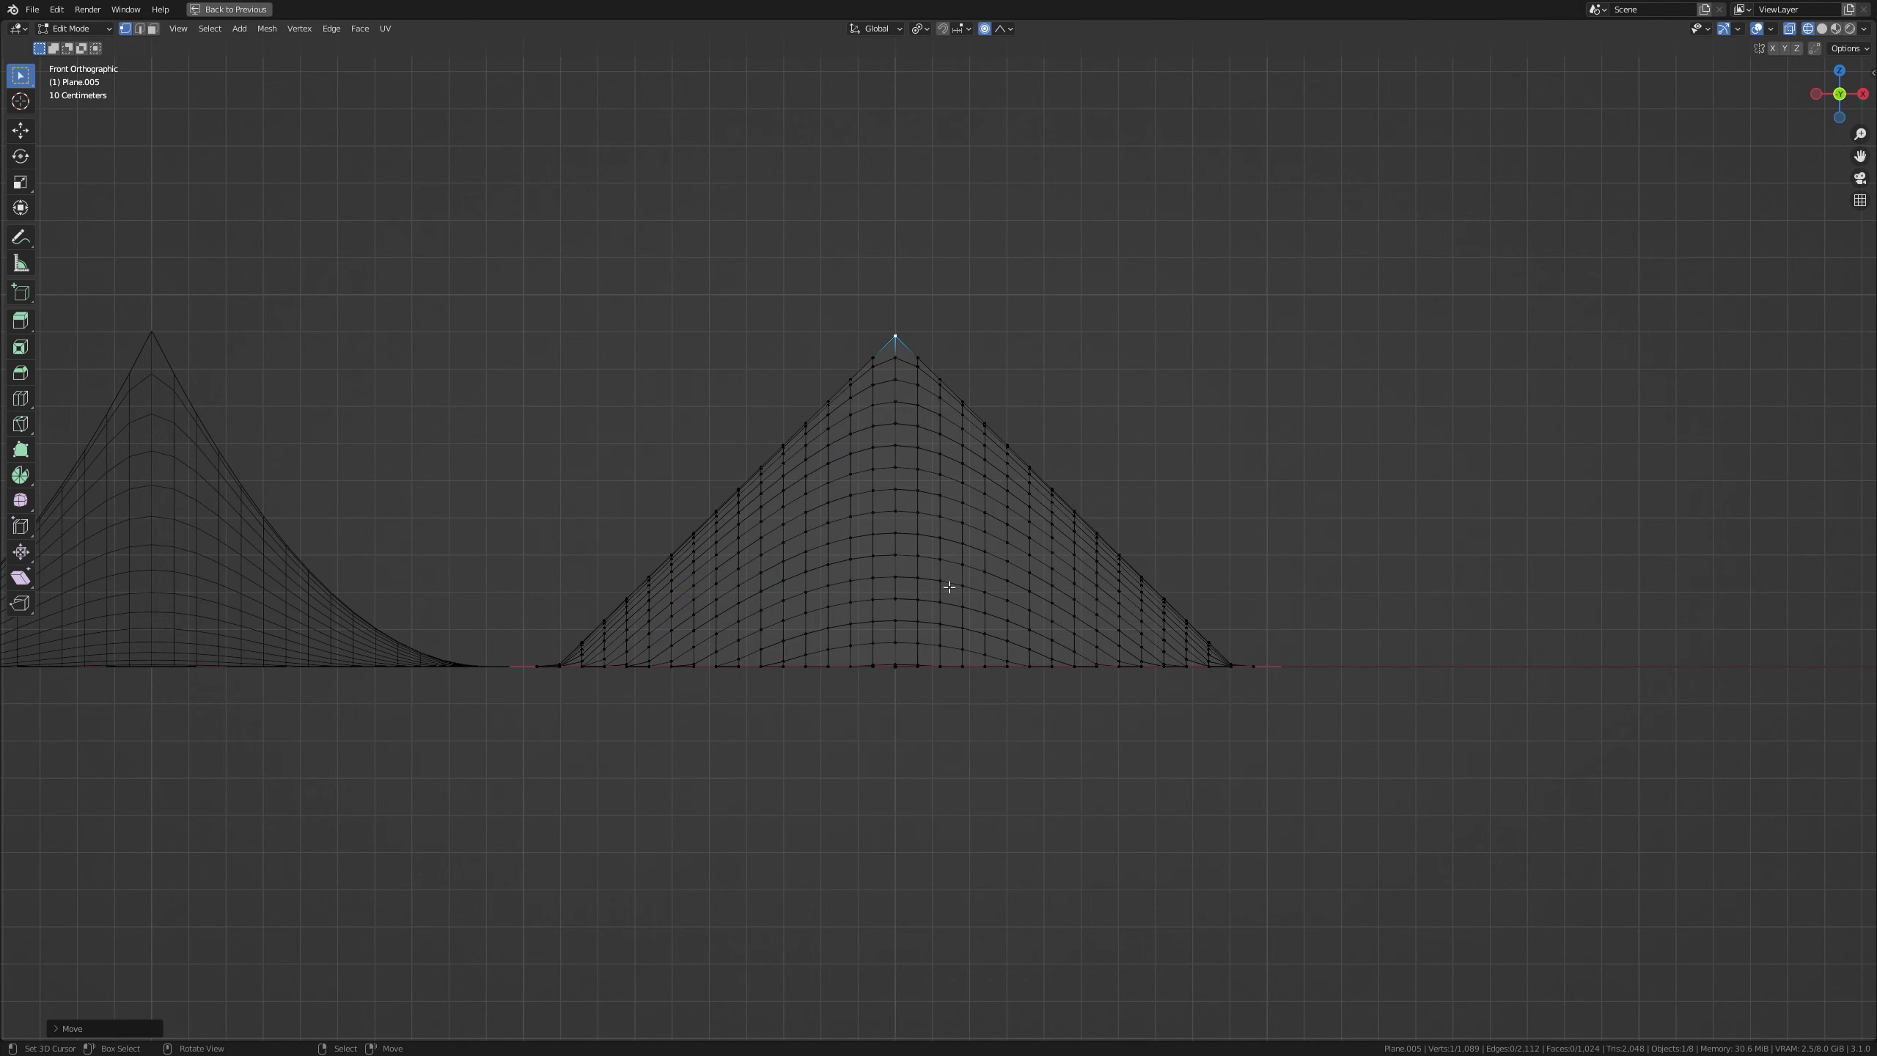
# Enter Edit Mode on the seventh plane and set the proportional falloff to Constant
pyautogui.keyDown('shift'); pyautogui.moveTo(947, 587); pyautogui.dragTo(983, 591, button='middle'); pyautogui.keyUp('shift')
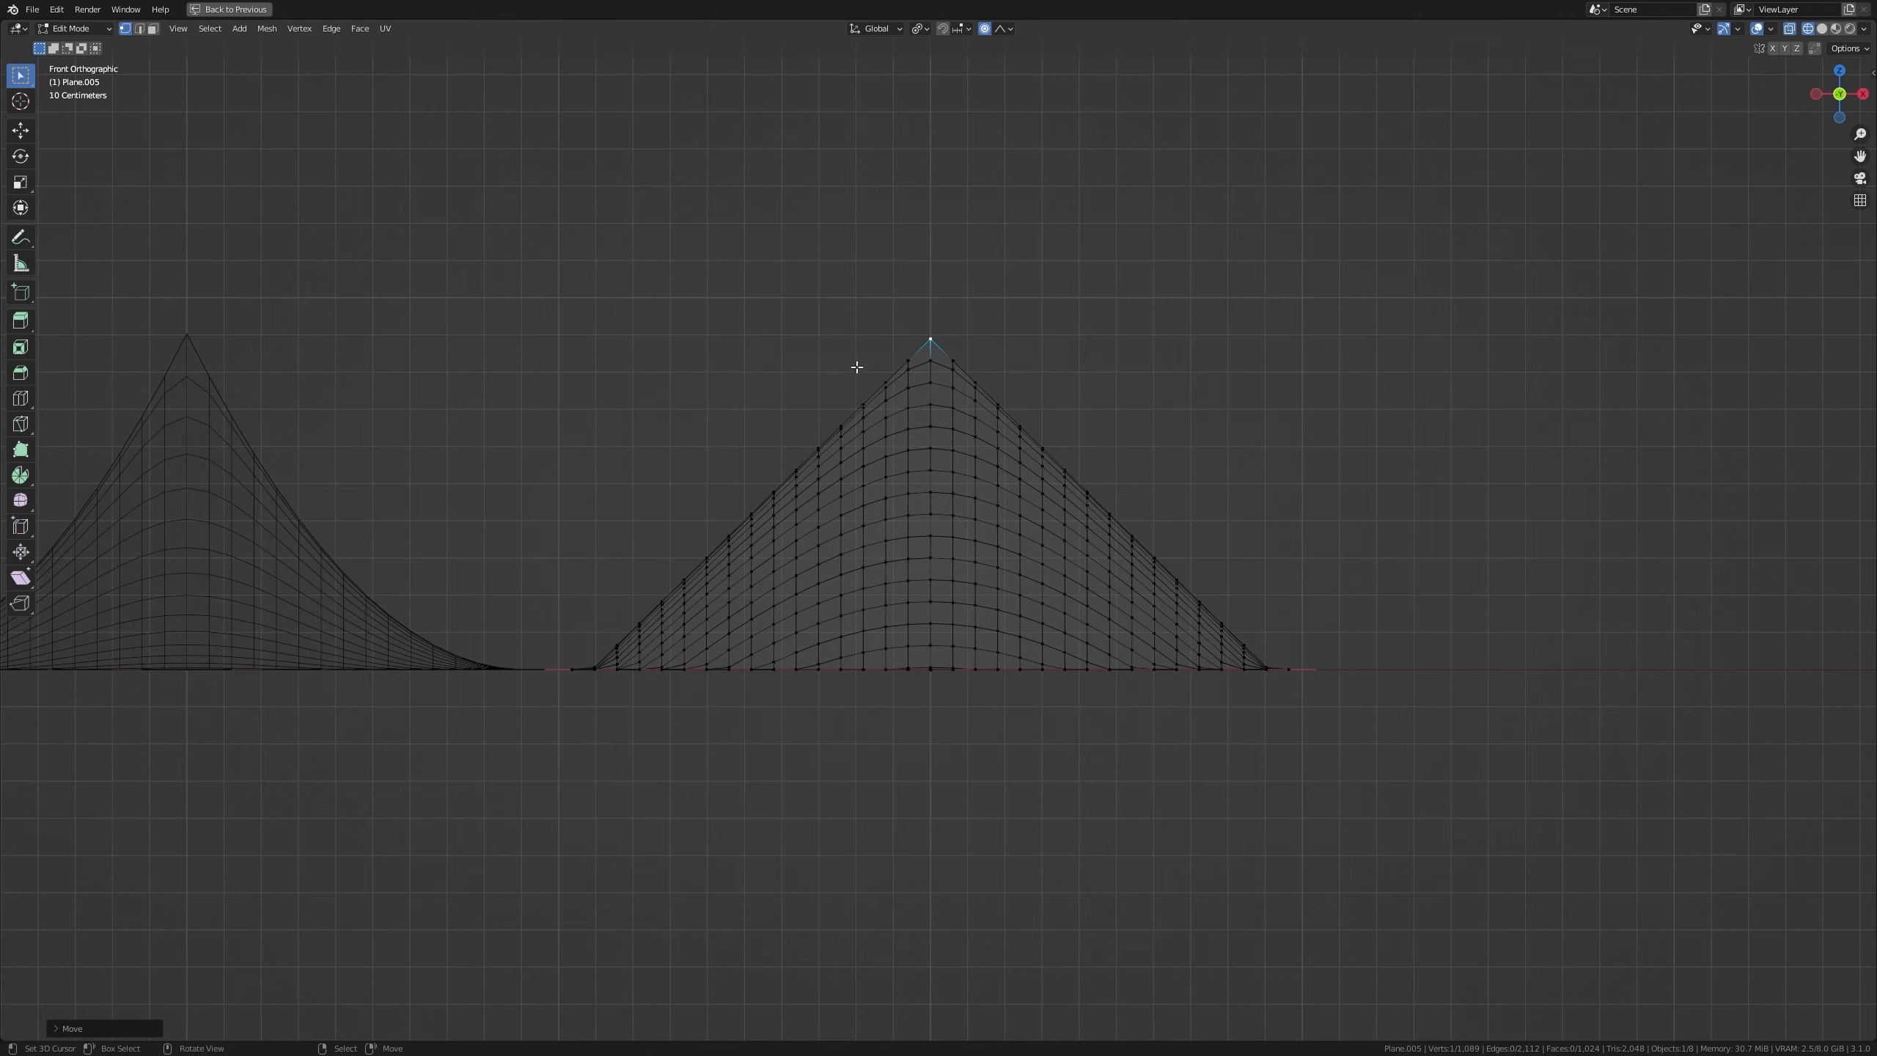
pyautogui.press('Tab')
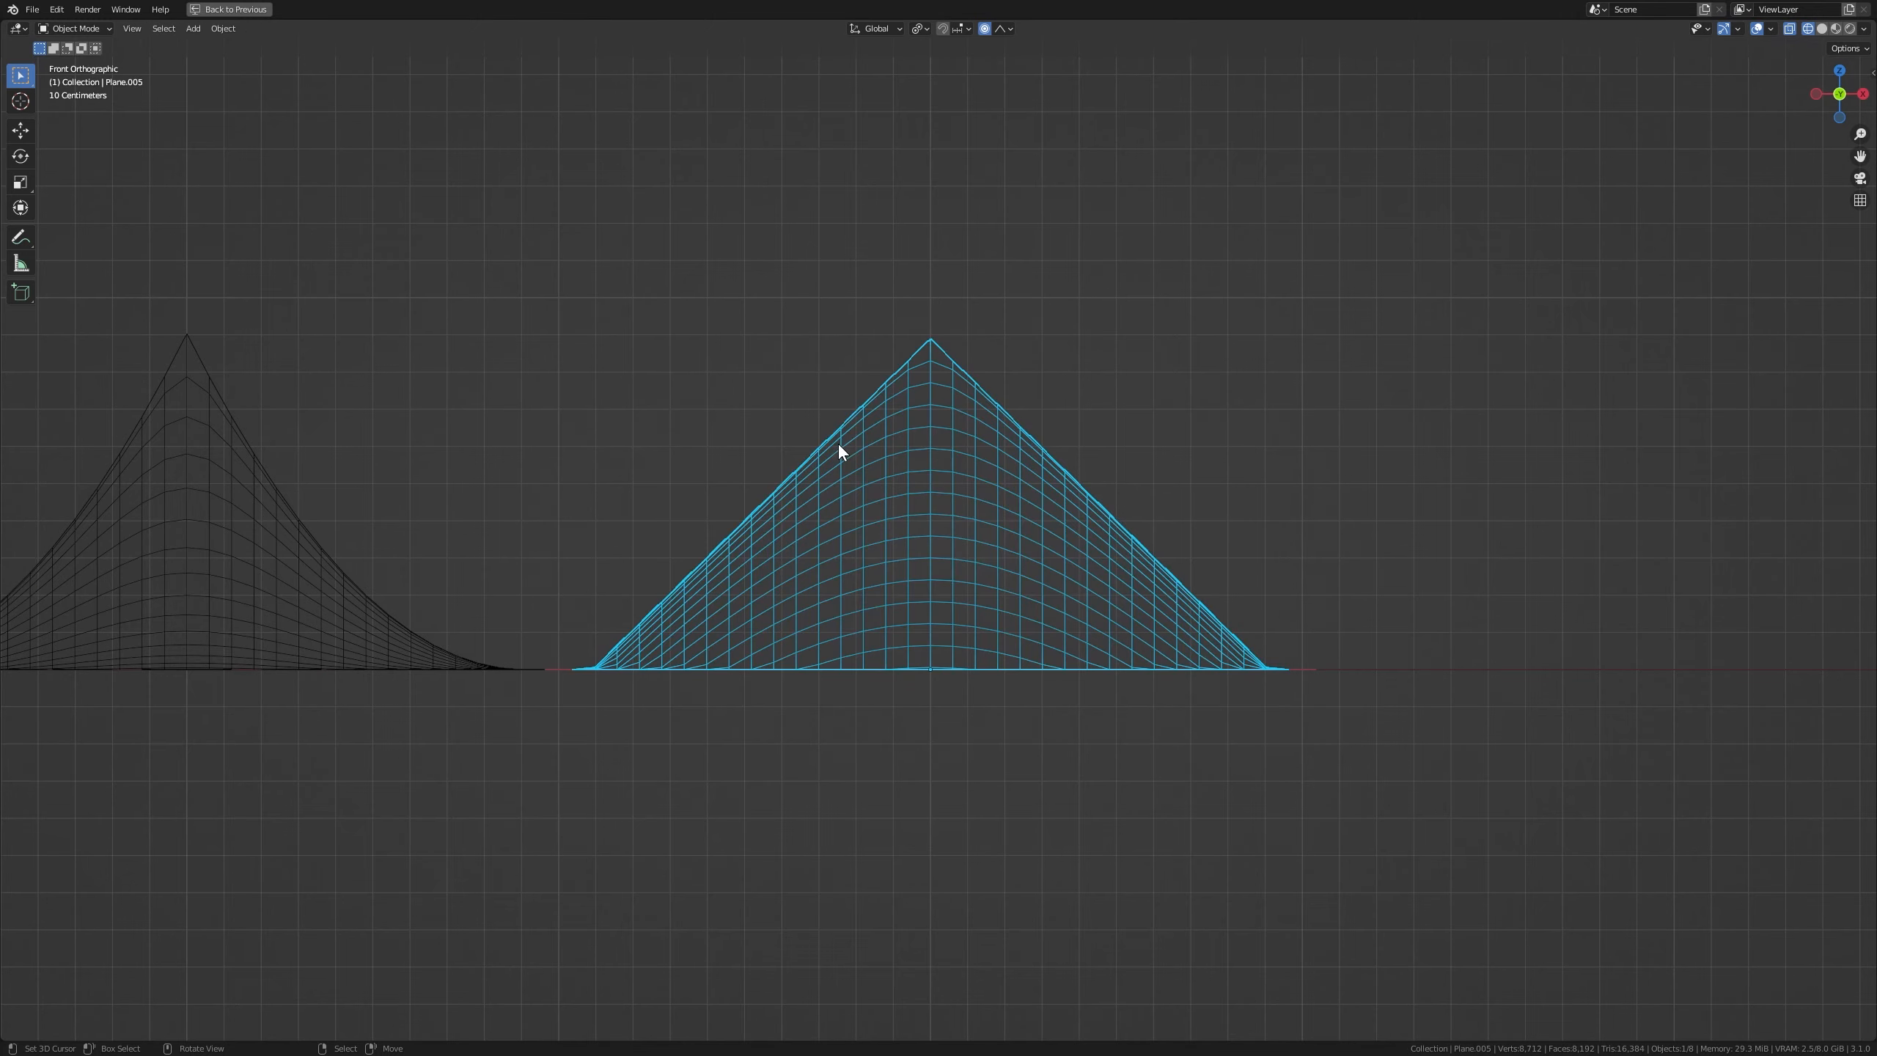
pyautogui.scroll(-5, 839, 449)
pyautogui.click(1006, 28)
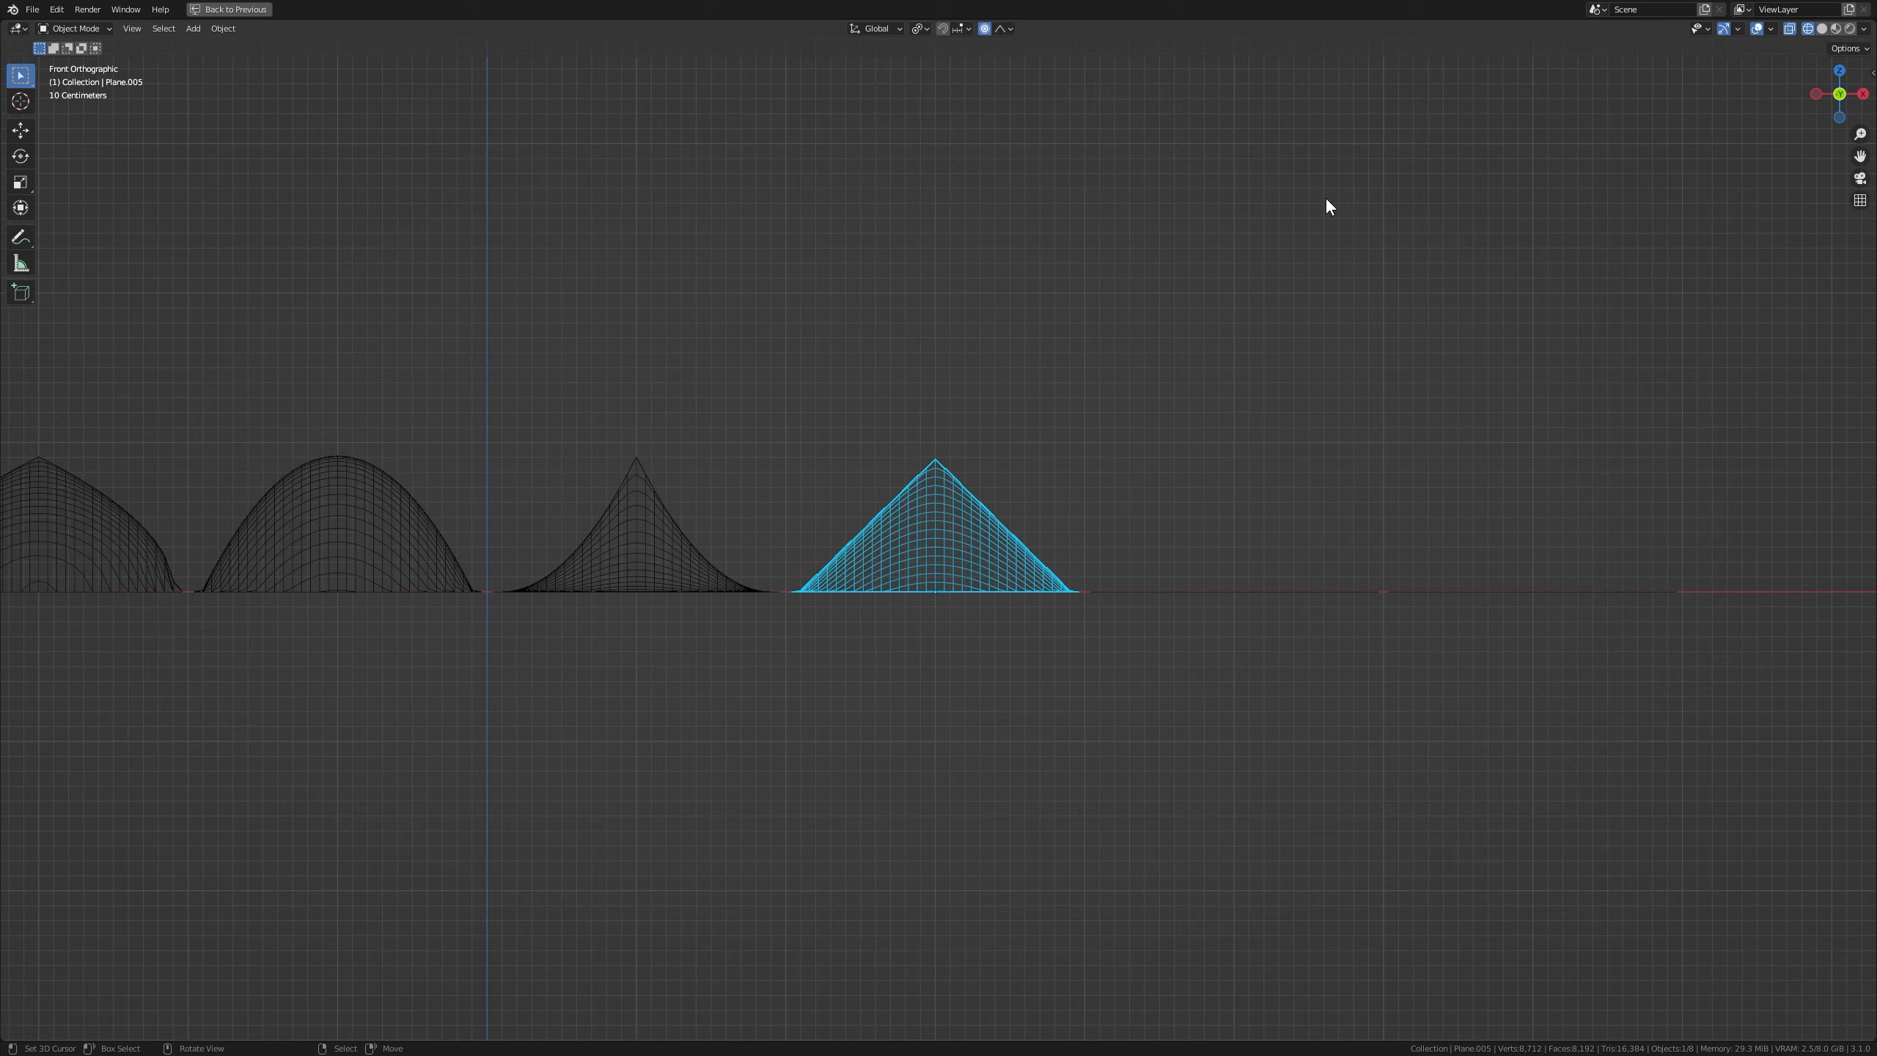
pyautogui.click(1228, 589)
pyautogui.press('Tab')
pyautogui.click(1011, 28)
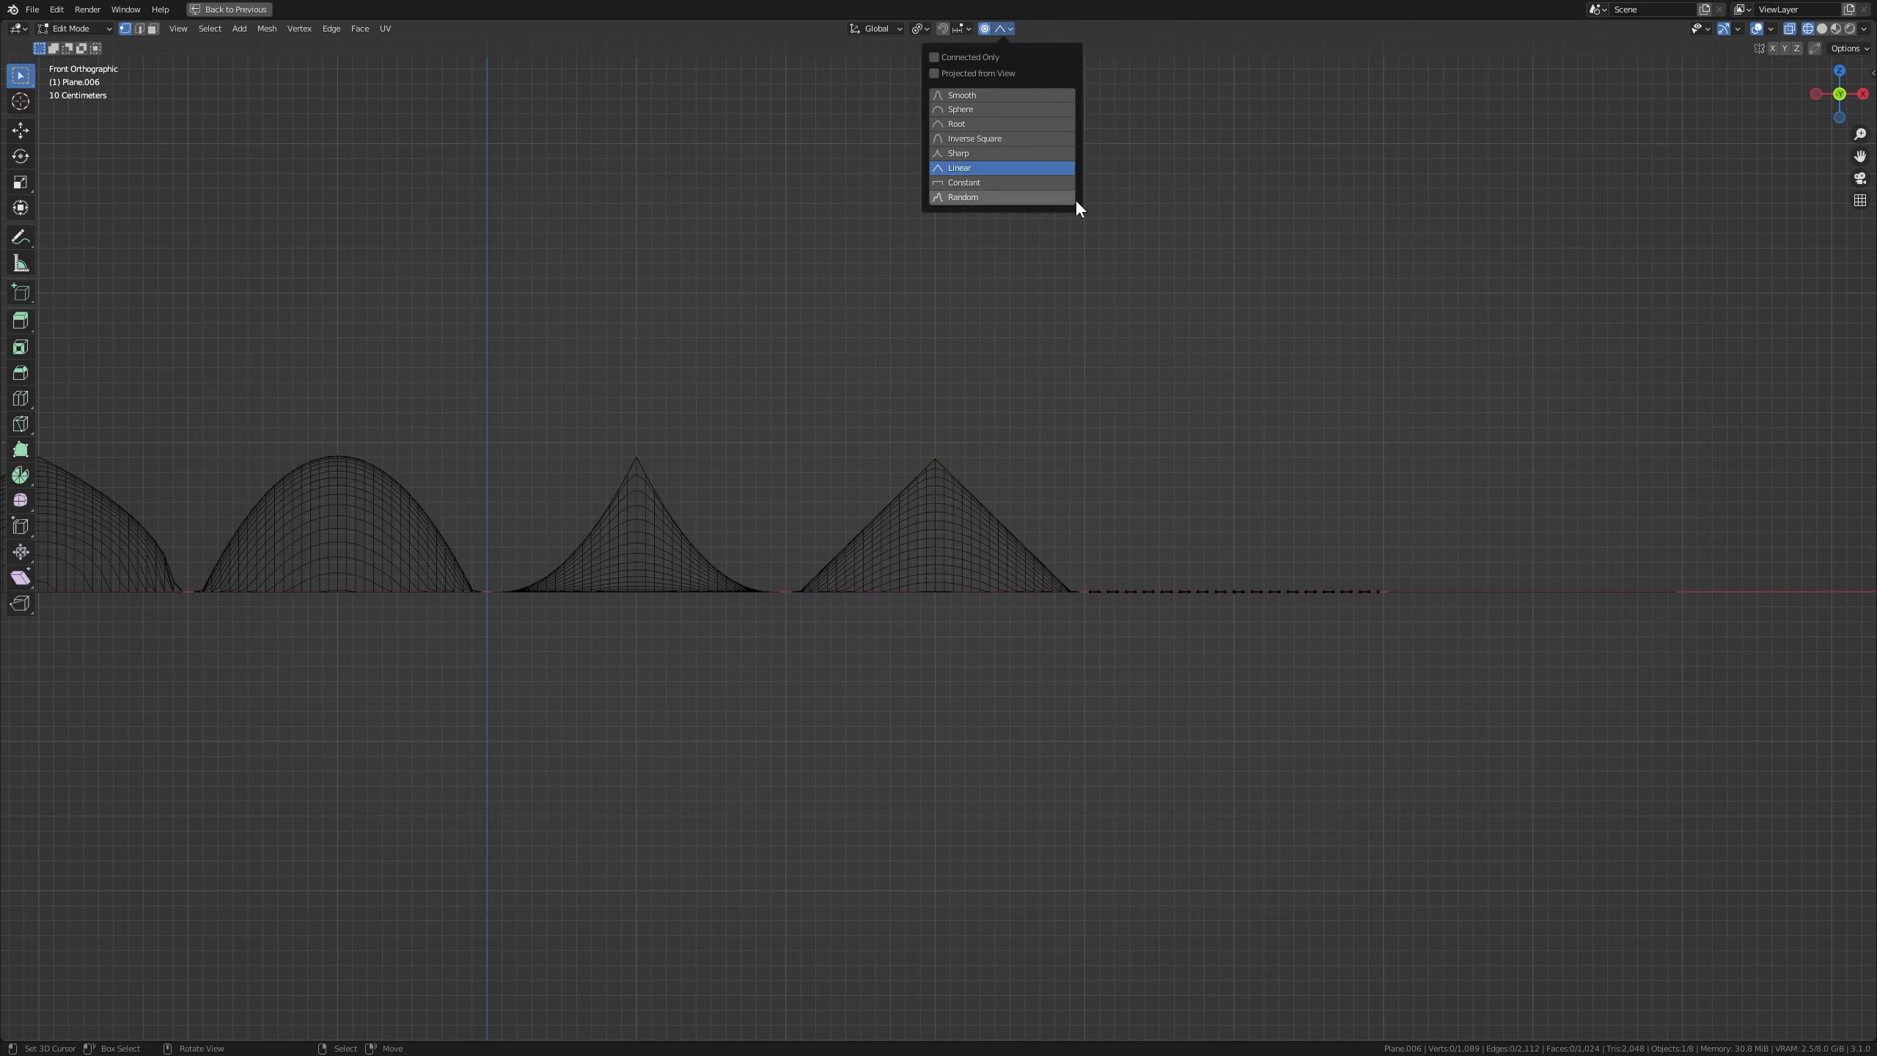
pyautogui.click(951, 196)
# Raise the seventh plane's centre vertex about 0.7 m along Z with the Constant falloff and a 0.9091 m influence radius
pyautogui.keyDown('shift'); pyautogui.moveTo(1328, 411); pyautogui.dragTo(894, 645, button='middle'); pyautogui.keyUp('shift')
pyautogui.scroll(2, 910, 437)
pyautogui.scroll(5, 946, 429)
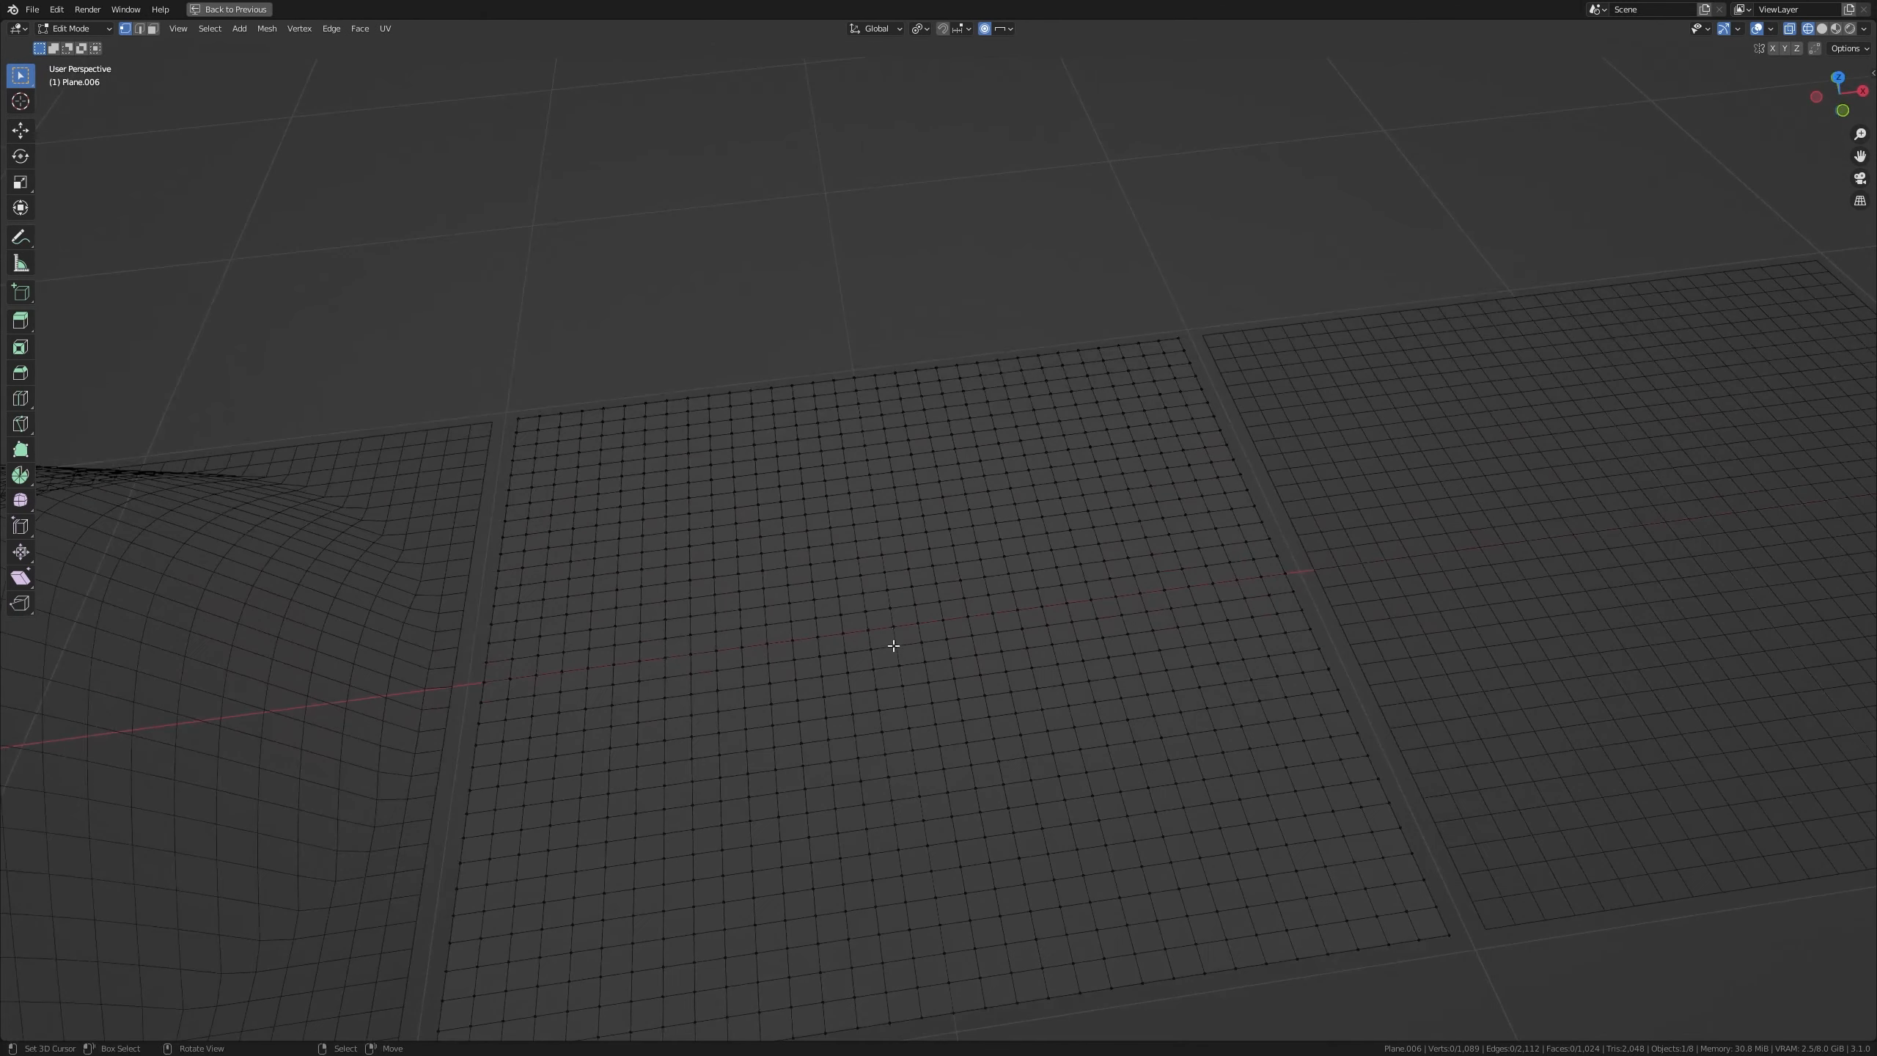
pyautogui.click(900, 630)
pyautogui.press('KP_1')
pyautogui.press('g')
pyautogui.press('z')
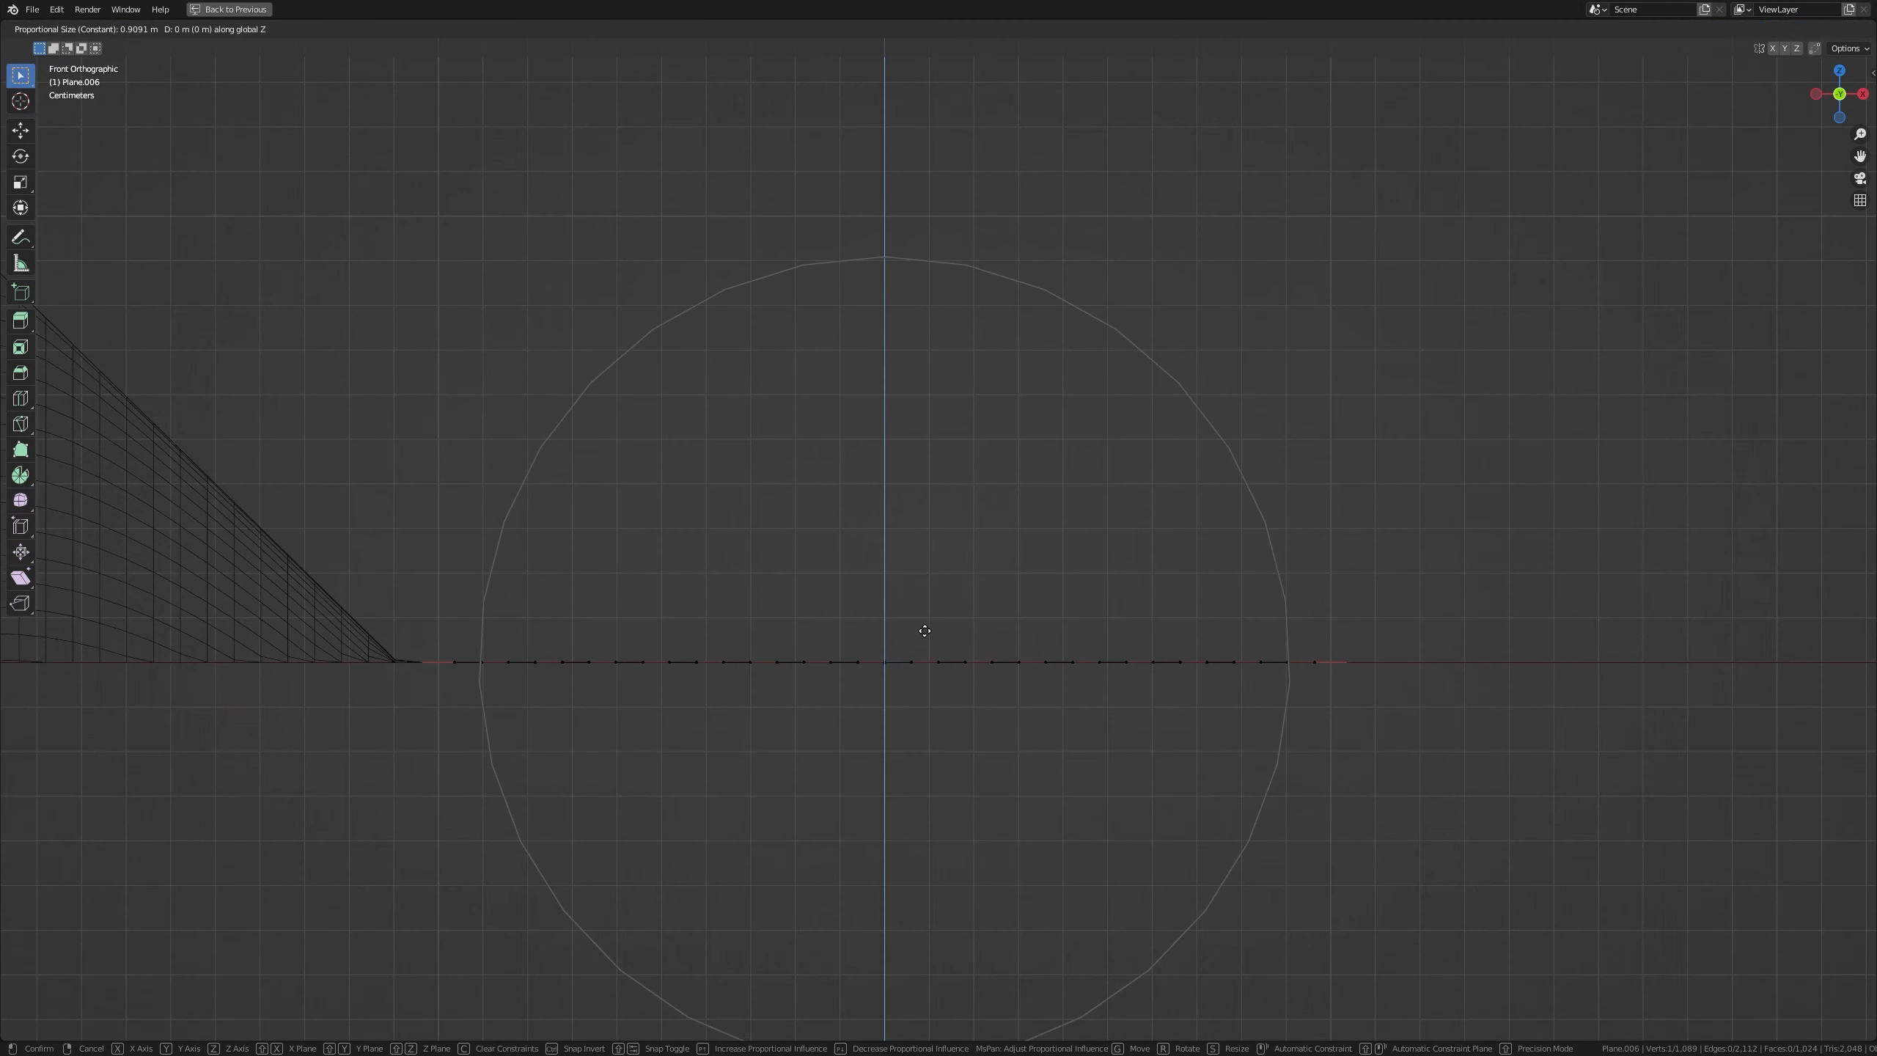
pyautogui.scroll(1, 939, 550)
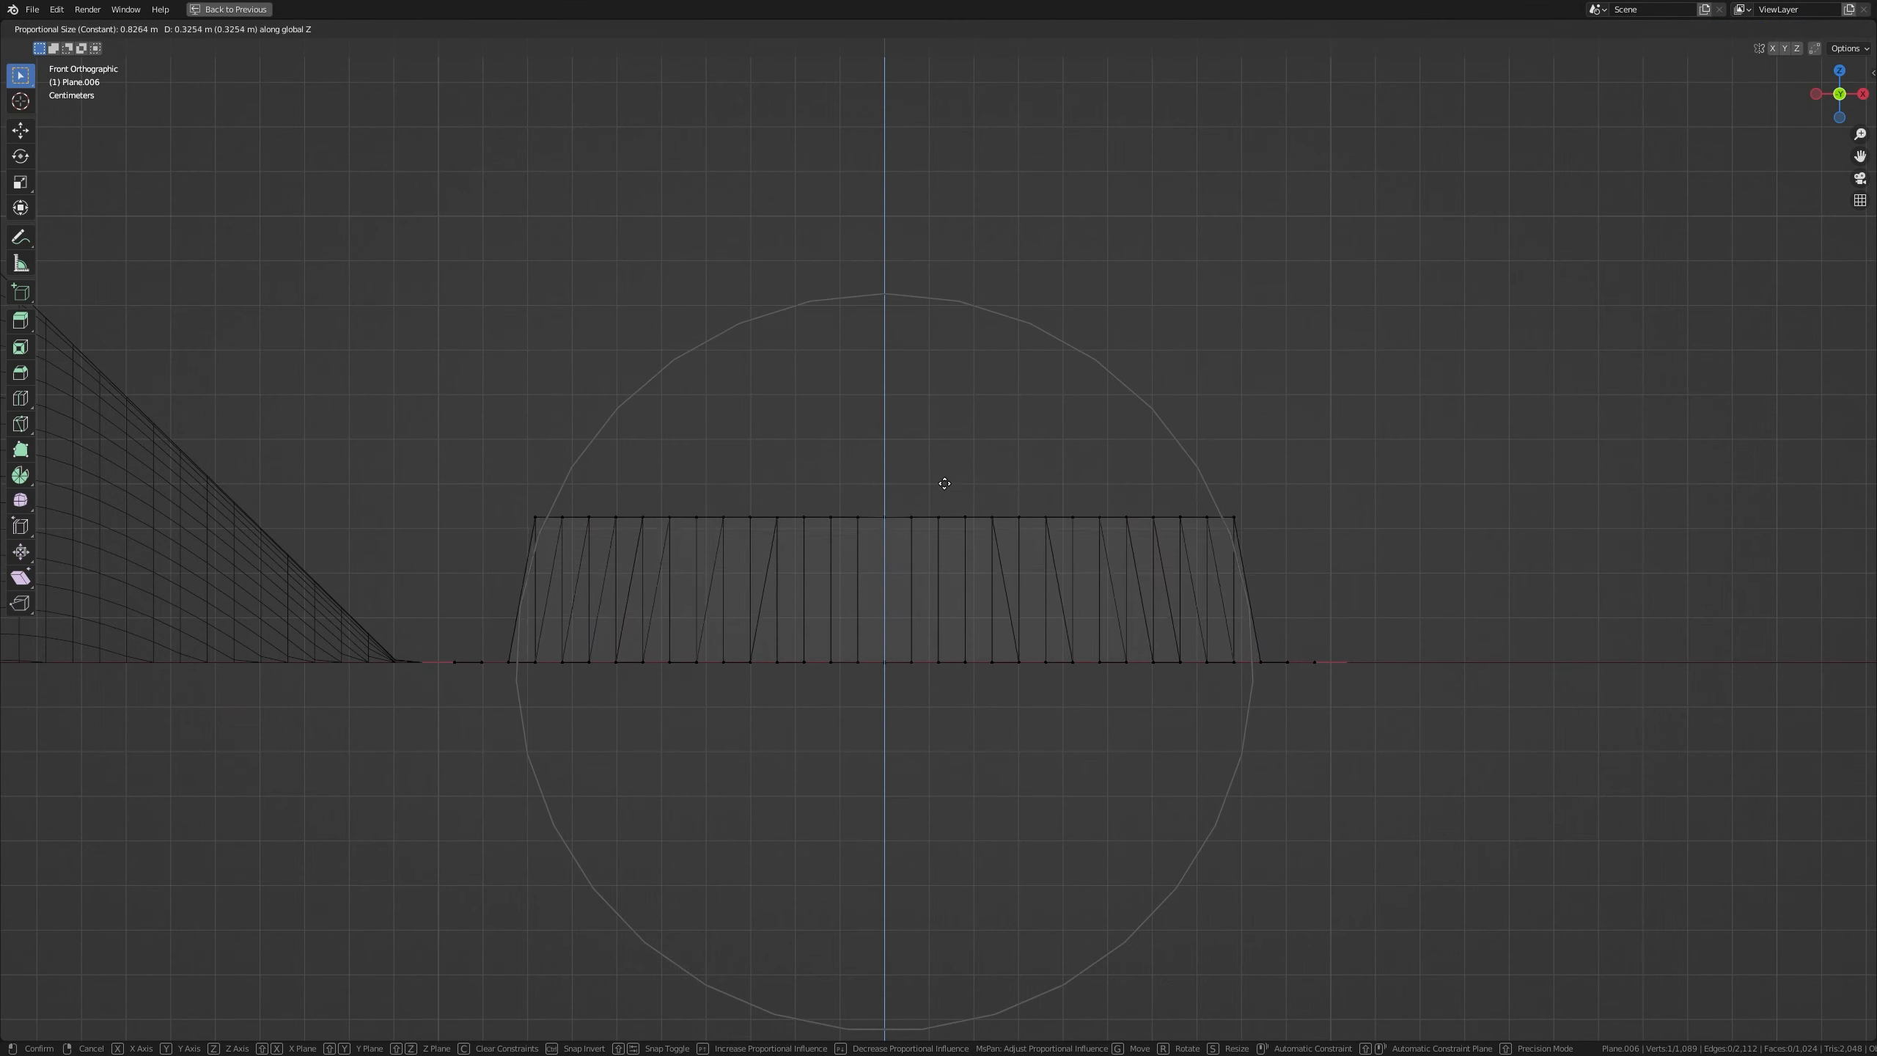
pyautogui.scroll(4, 946, 443)
pyautogui.scroll(-5, 947, 391)
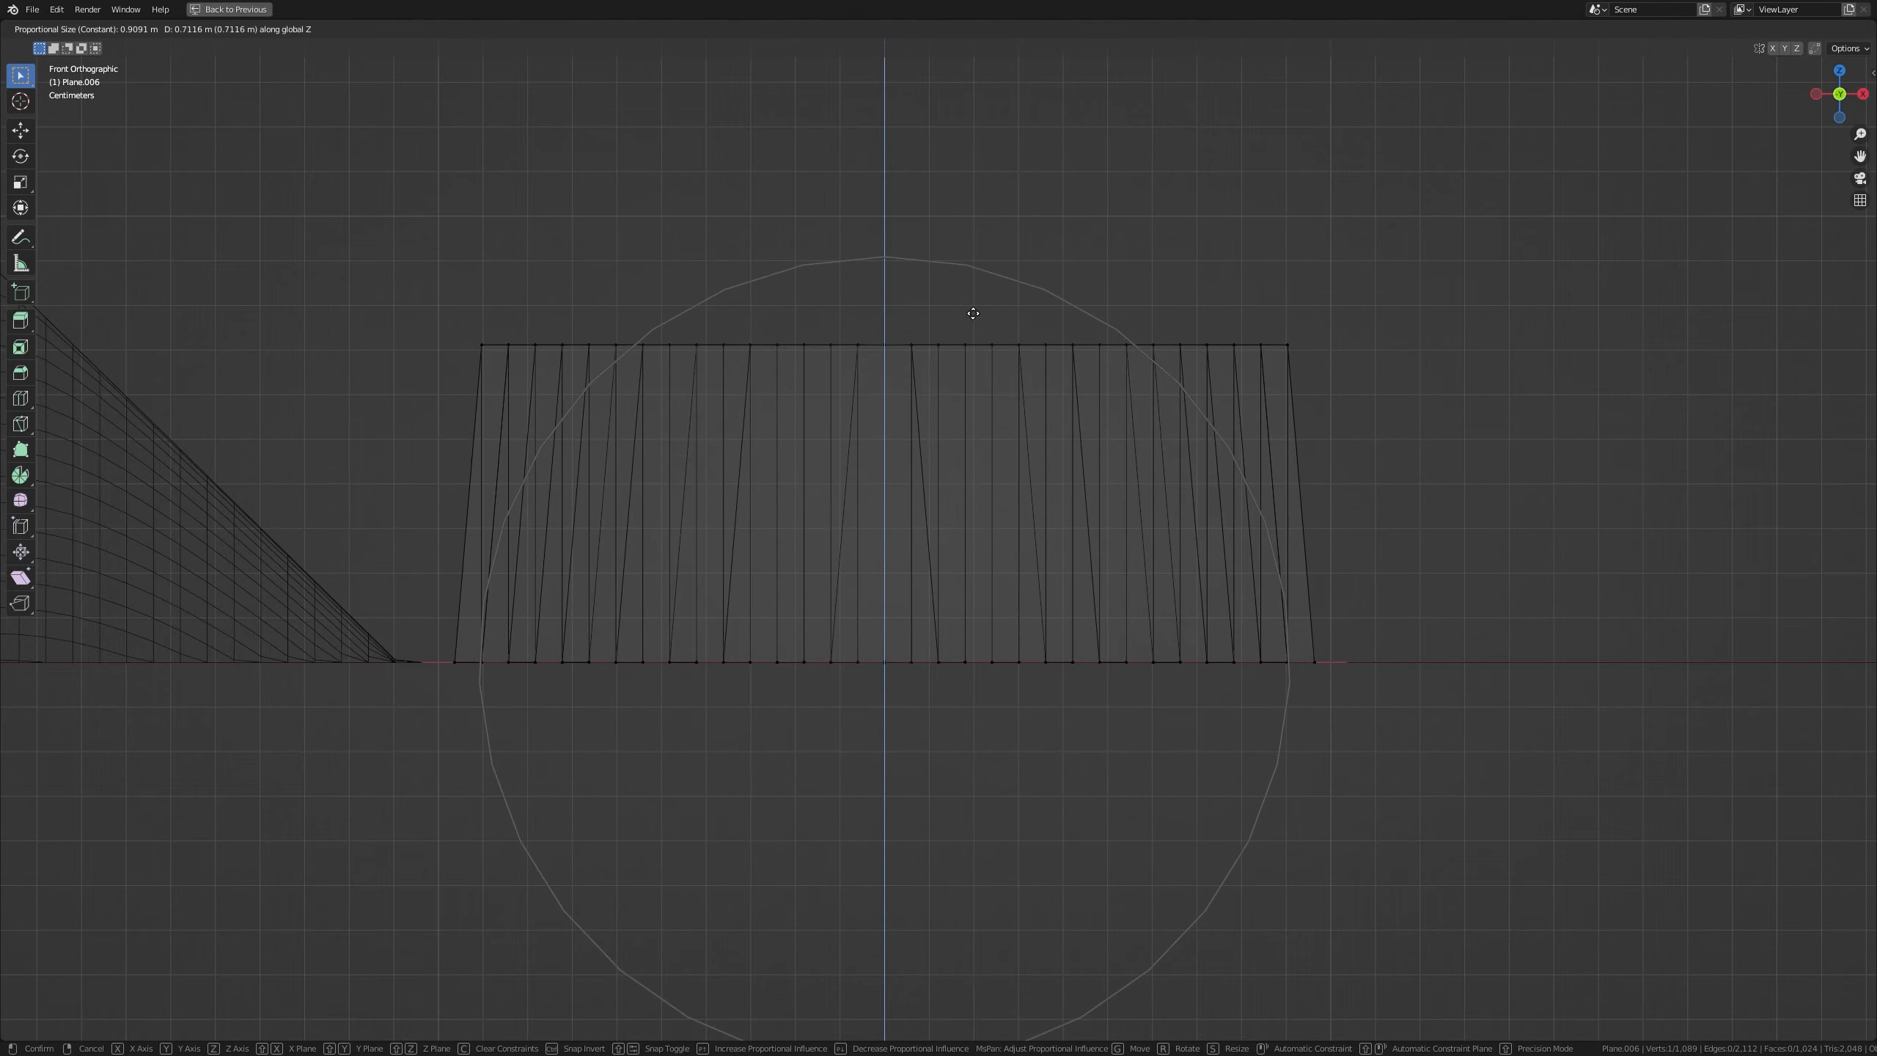
pyautogui.click(935, 377)
# Set the proportional falloff to Random and enter Edit Mode on the eighth plane
pyautogui.scroll(-1, 935, 376)
pyautogui.moveTo(934, 375); pyautogui.dragTo(946, 678, button='middle')
pyautogui.press('Tab')
pyautogui.scroll(-2, 924, 699)
pyautogui.press('KP_1')
pyautogui.press('Tab')
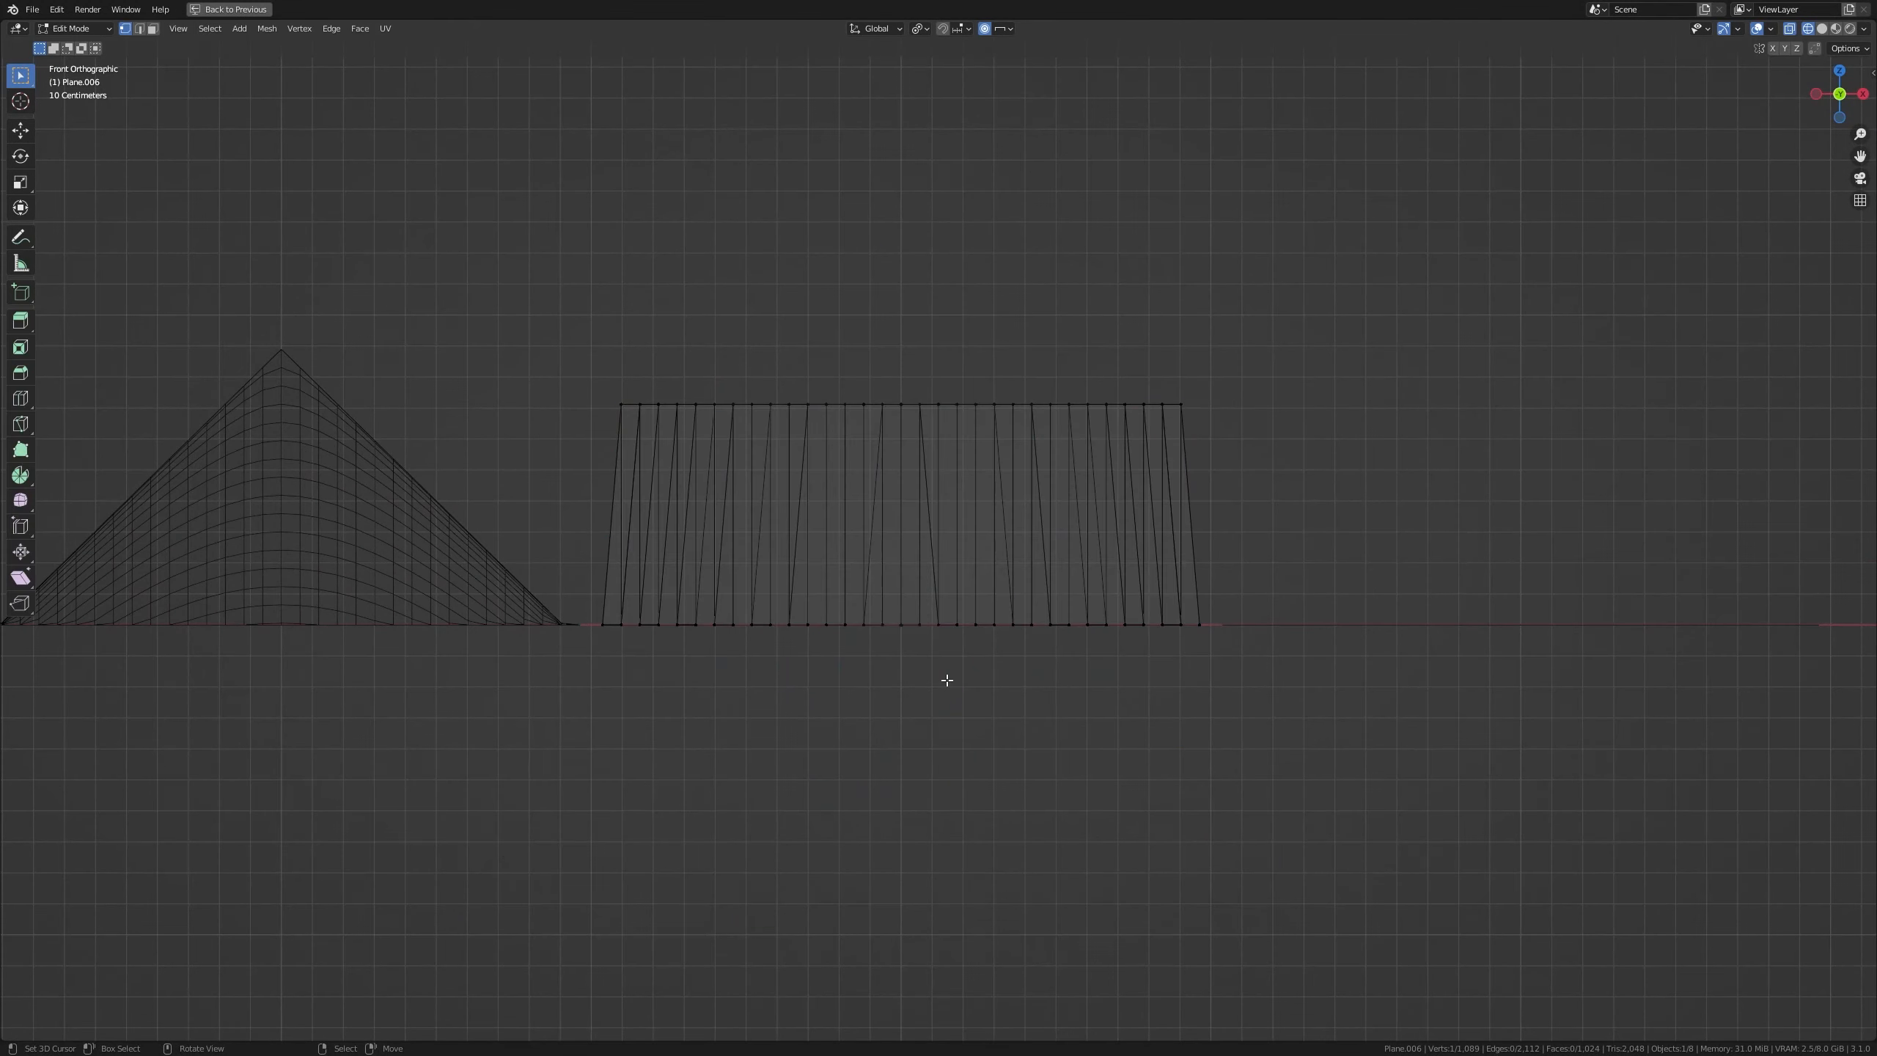
pyautogui.keyDown('shift'); pyautogui.moveTo(1199, 666); pyautogui.dragTo(705, 631, button='middle'); pyautogui.keyUp('shift')
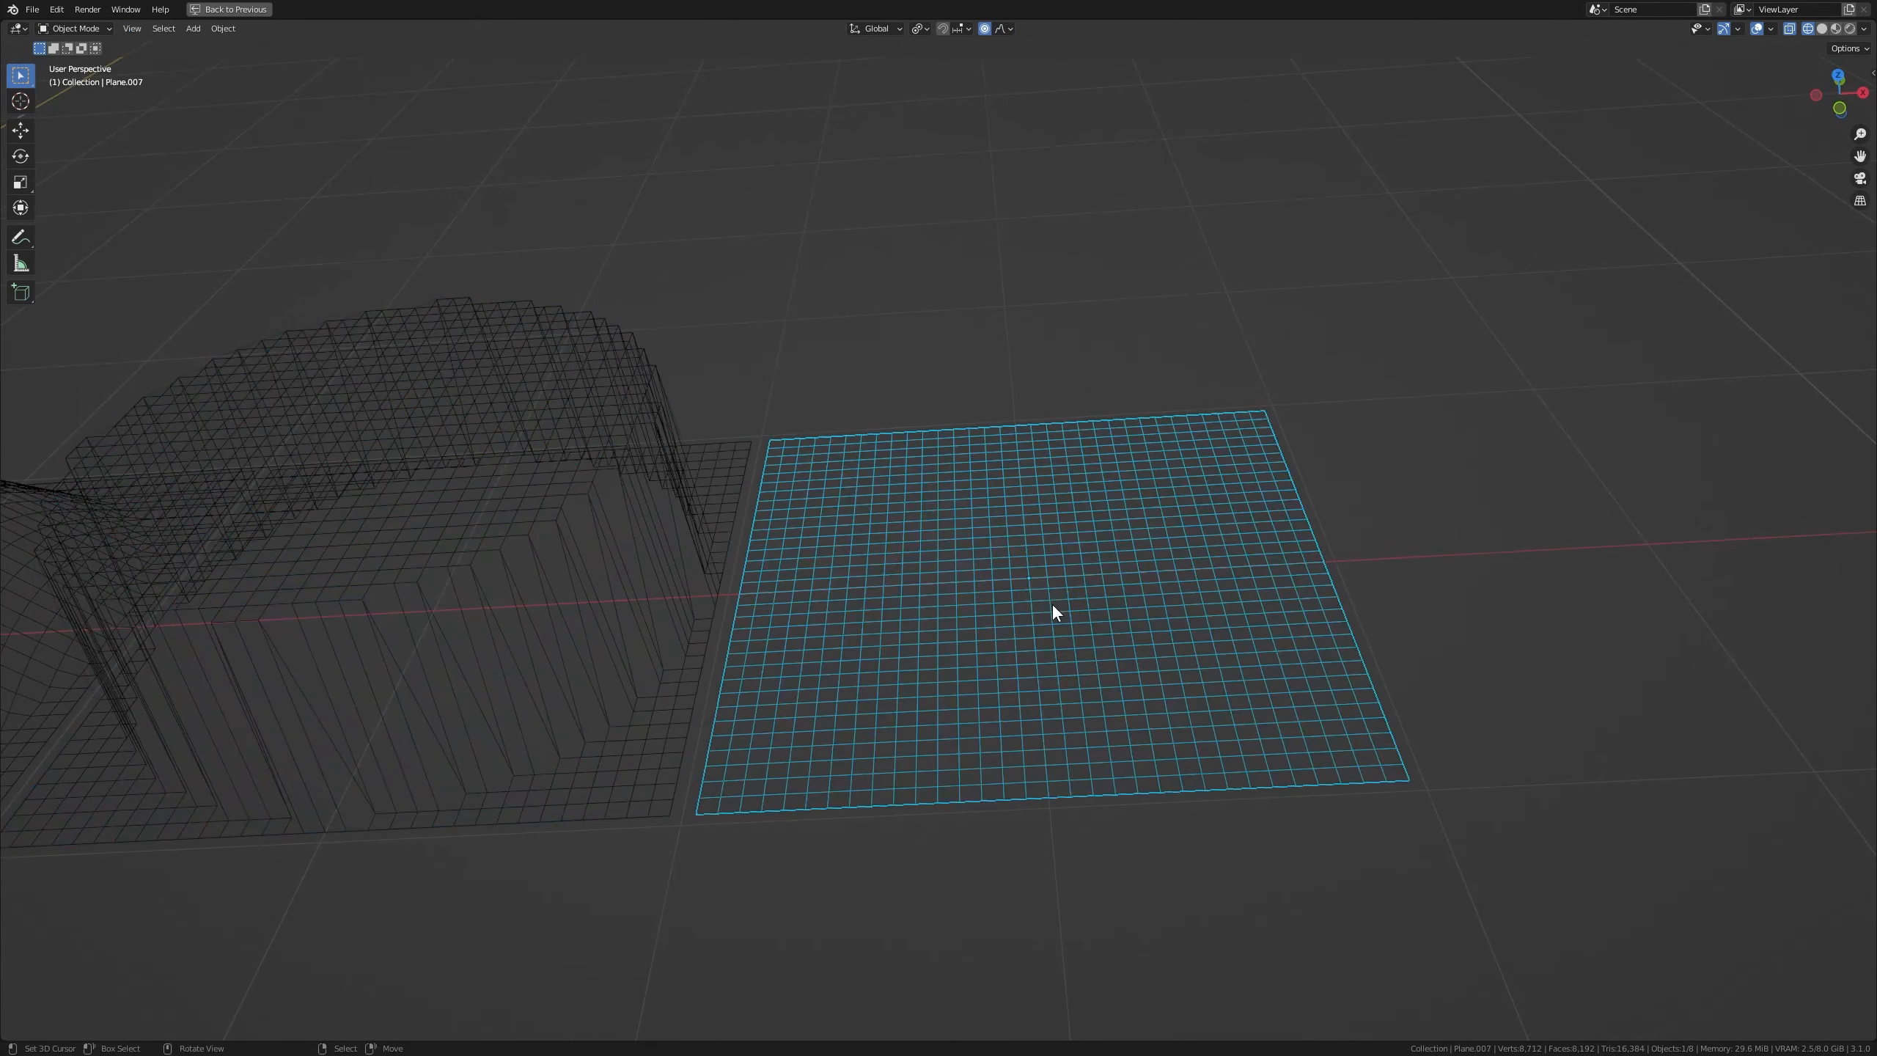
pyautogui.press('Tab')
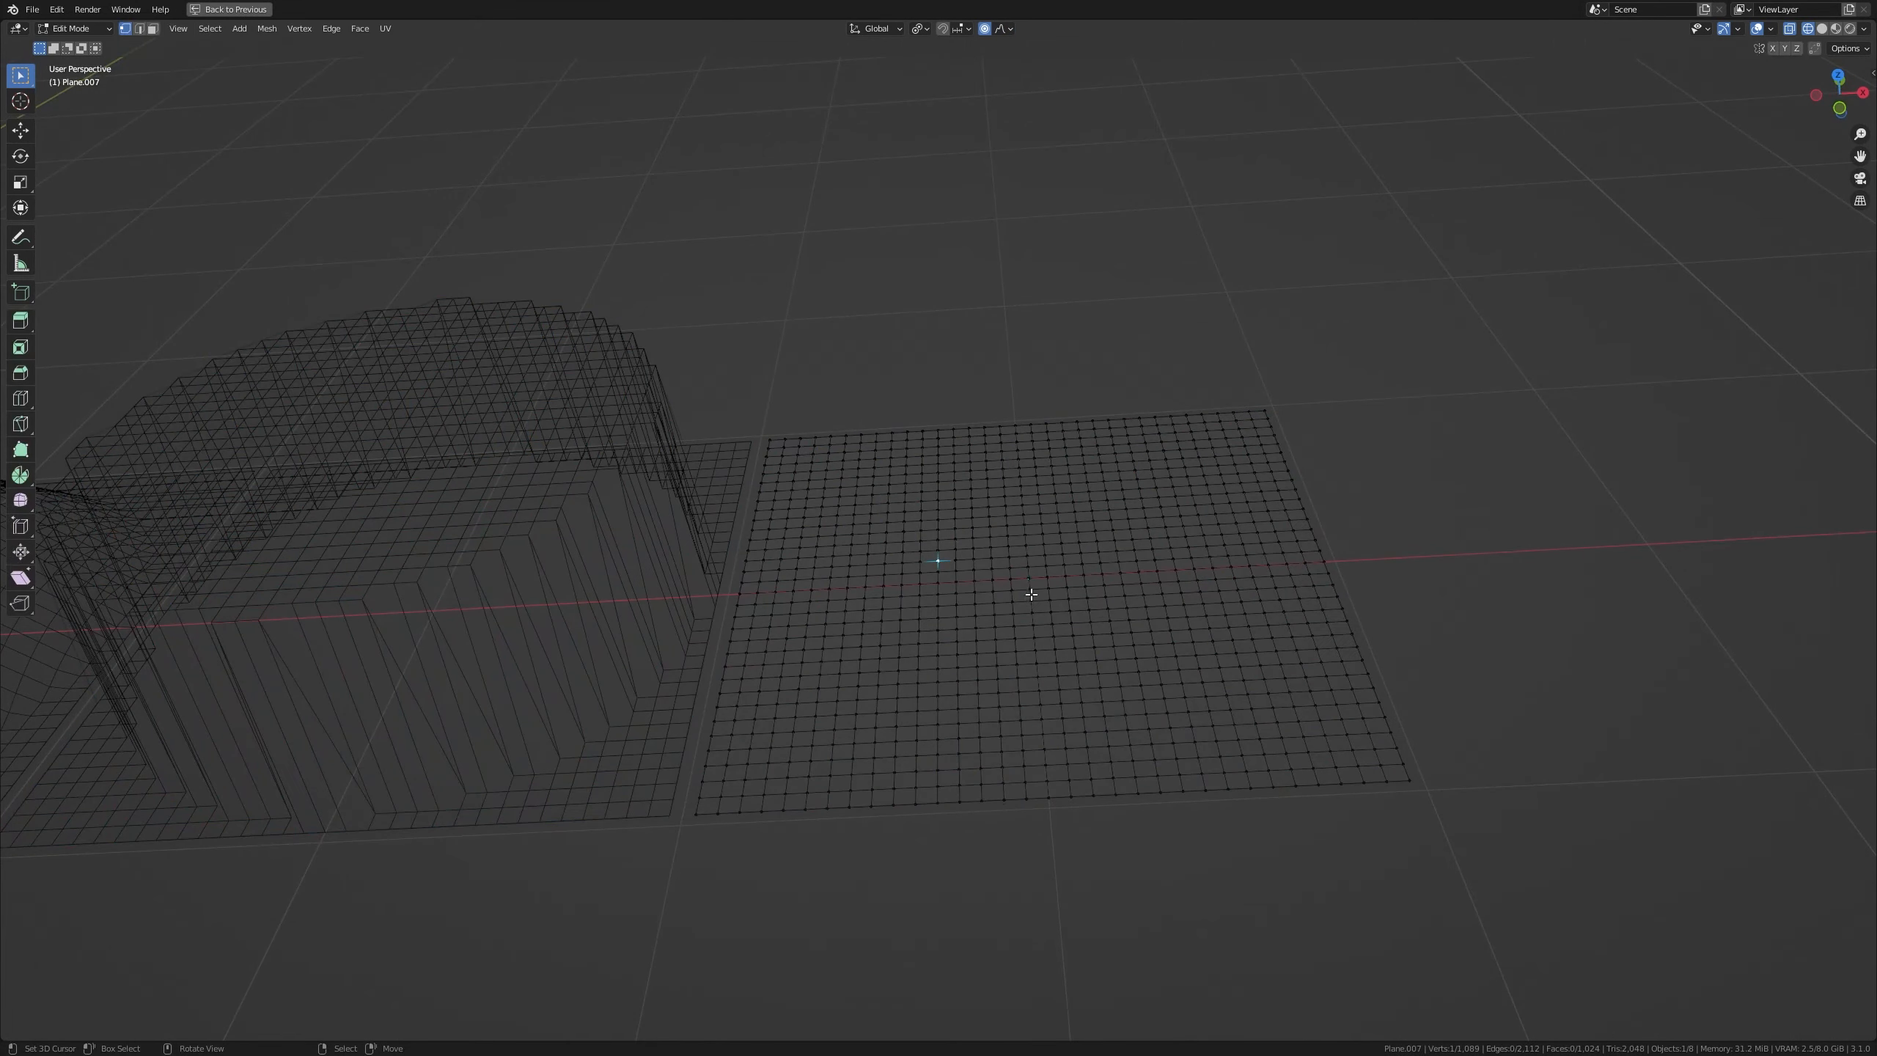
# Raise the eighth plane's centre vertex about 0.9 m along Z with the Random falloff and a 0.9091 m influence radius
pyautogui.press('KP_1')
pyautogui.press('g')
pyautogui.press('z')
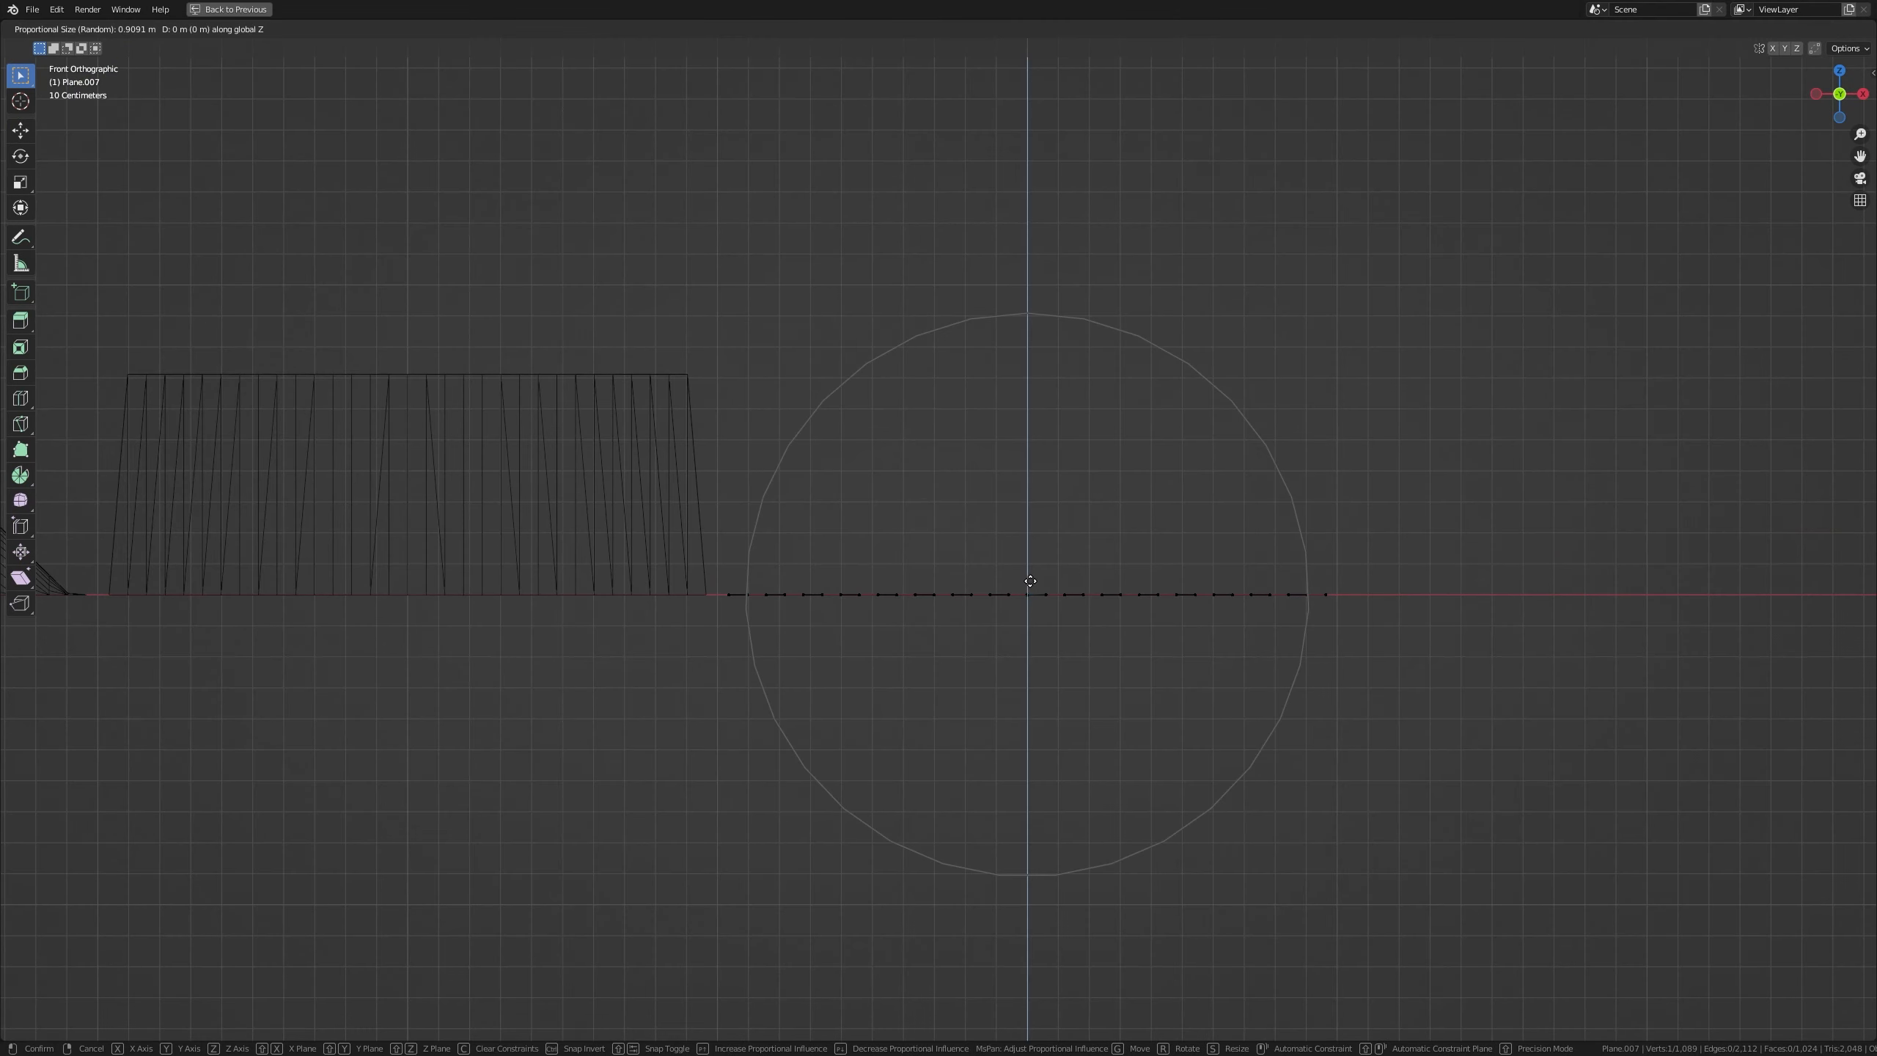
pyautogui.click(1087, 275)
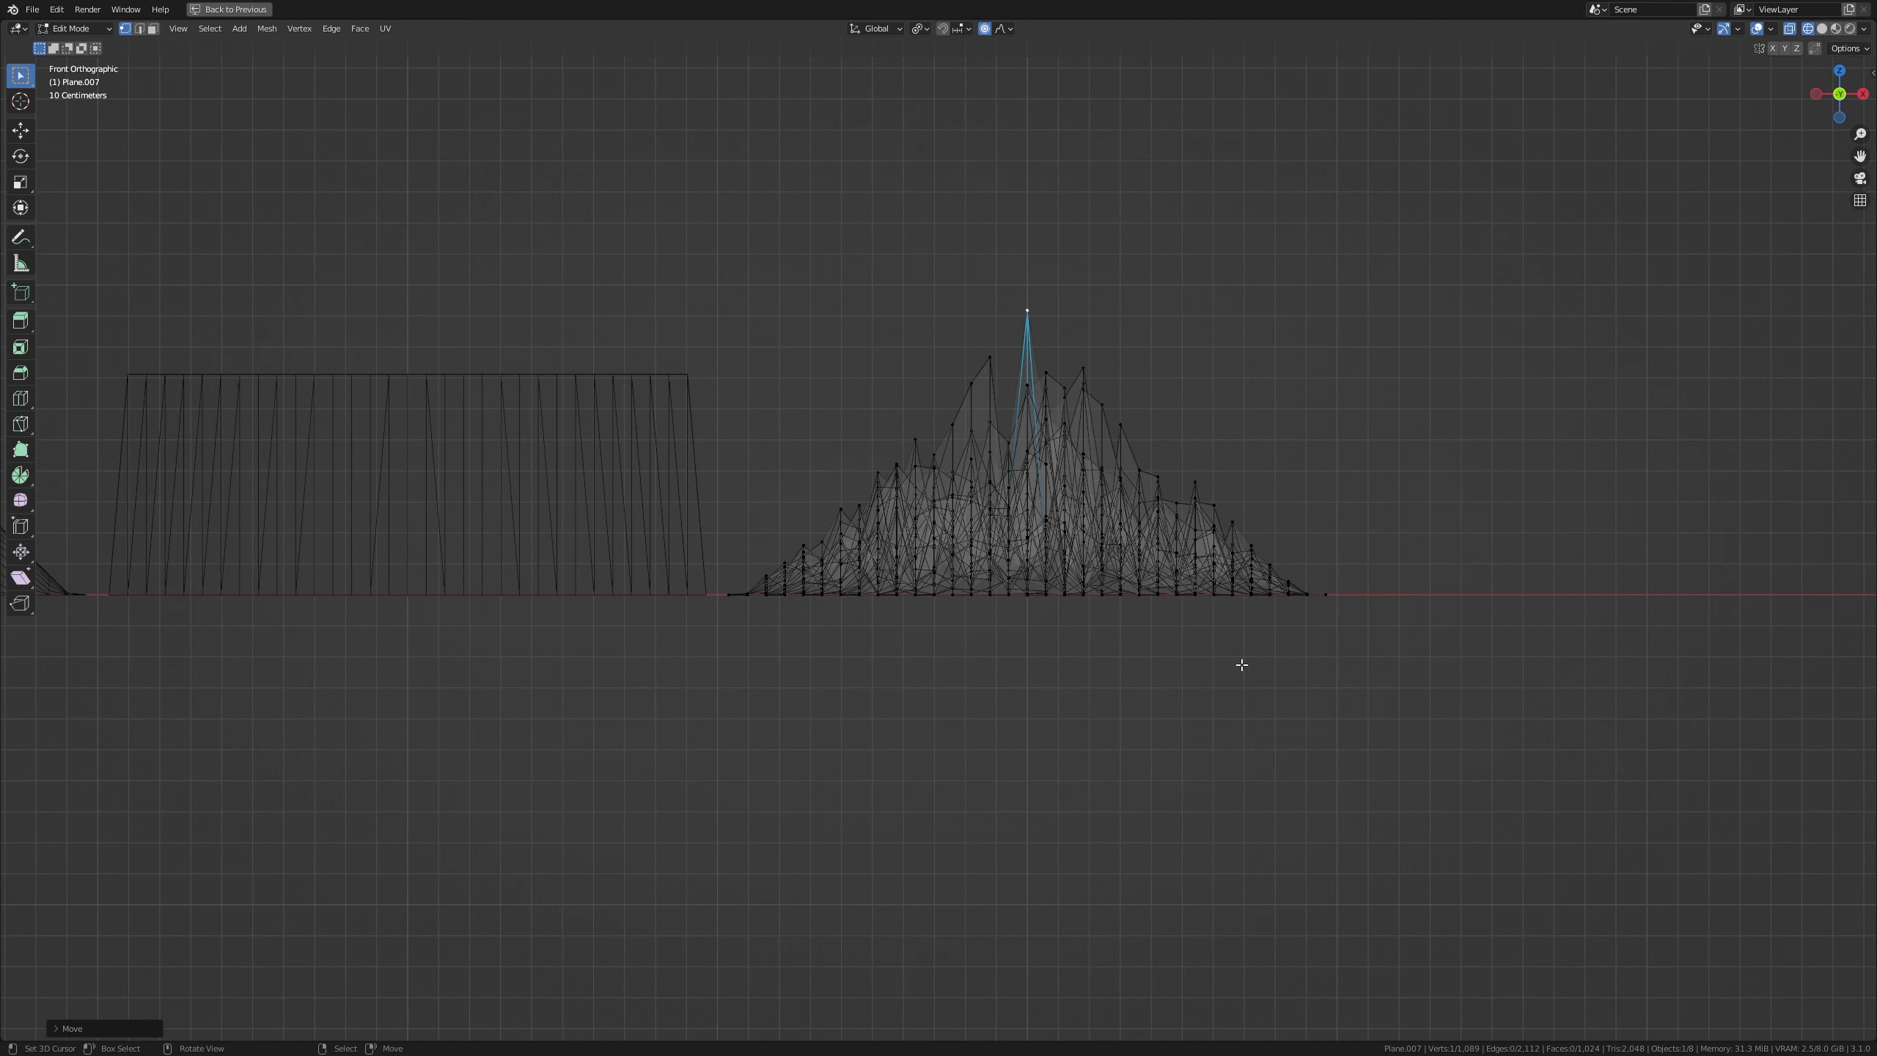
# Return to Object Mode, deselect everything and show the whole row of eight deformed planes in Solid shading
pyautogui.moveTo(856, 533); pyautogui.dragTo(988, 794, button='middle')
pyautogui.press('Tab')
pyautogui.hotkey('alt', 'a')
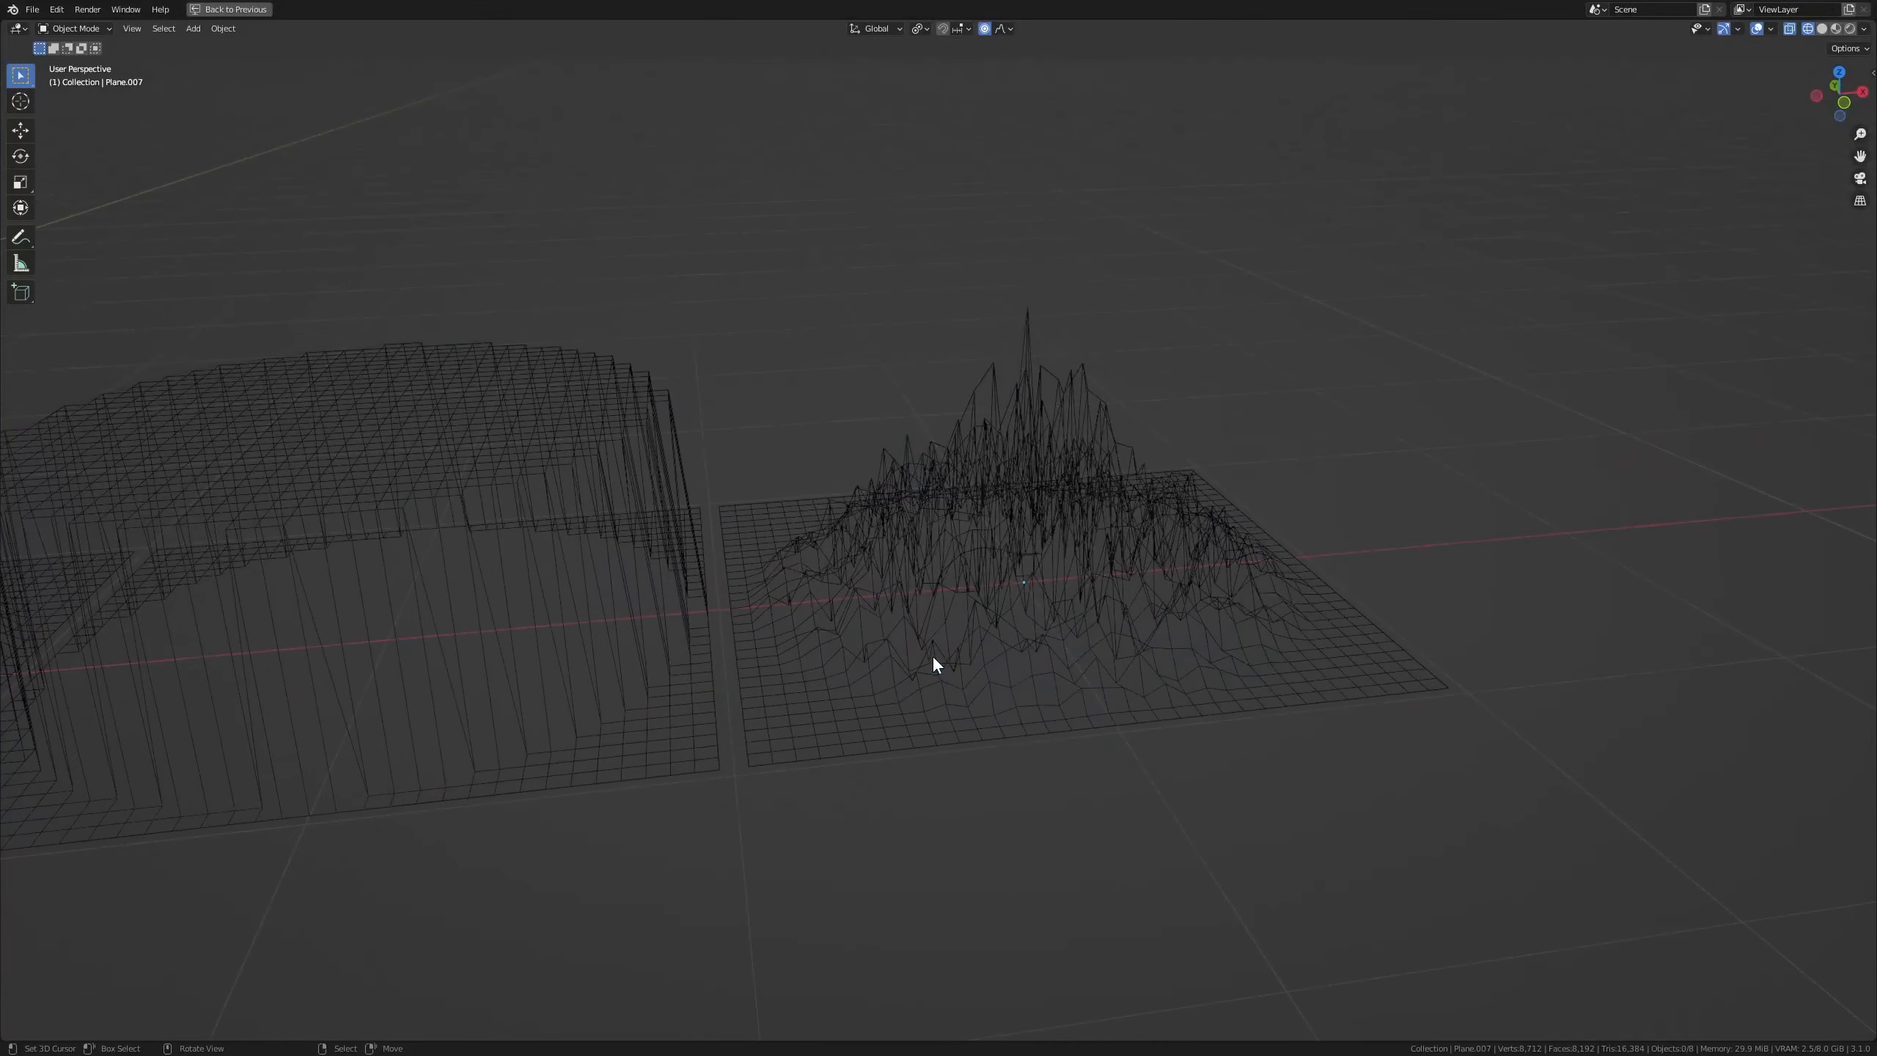
pyautogui.press('z')
pyautogui.click(1293, 723)
pyautogui.scroll(-3, 1294, 723)
pyautogui.keyDown('shift'); pyautogui.moveTo(642, 681); pyautogui.dragTo(1414, 608, button='middle'); pyautogui.keyUp('shift')
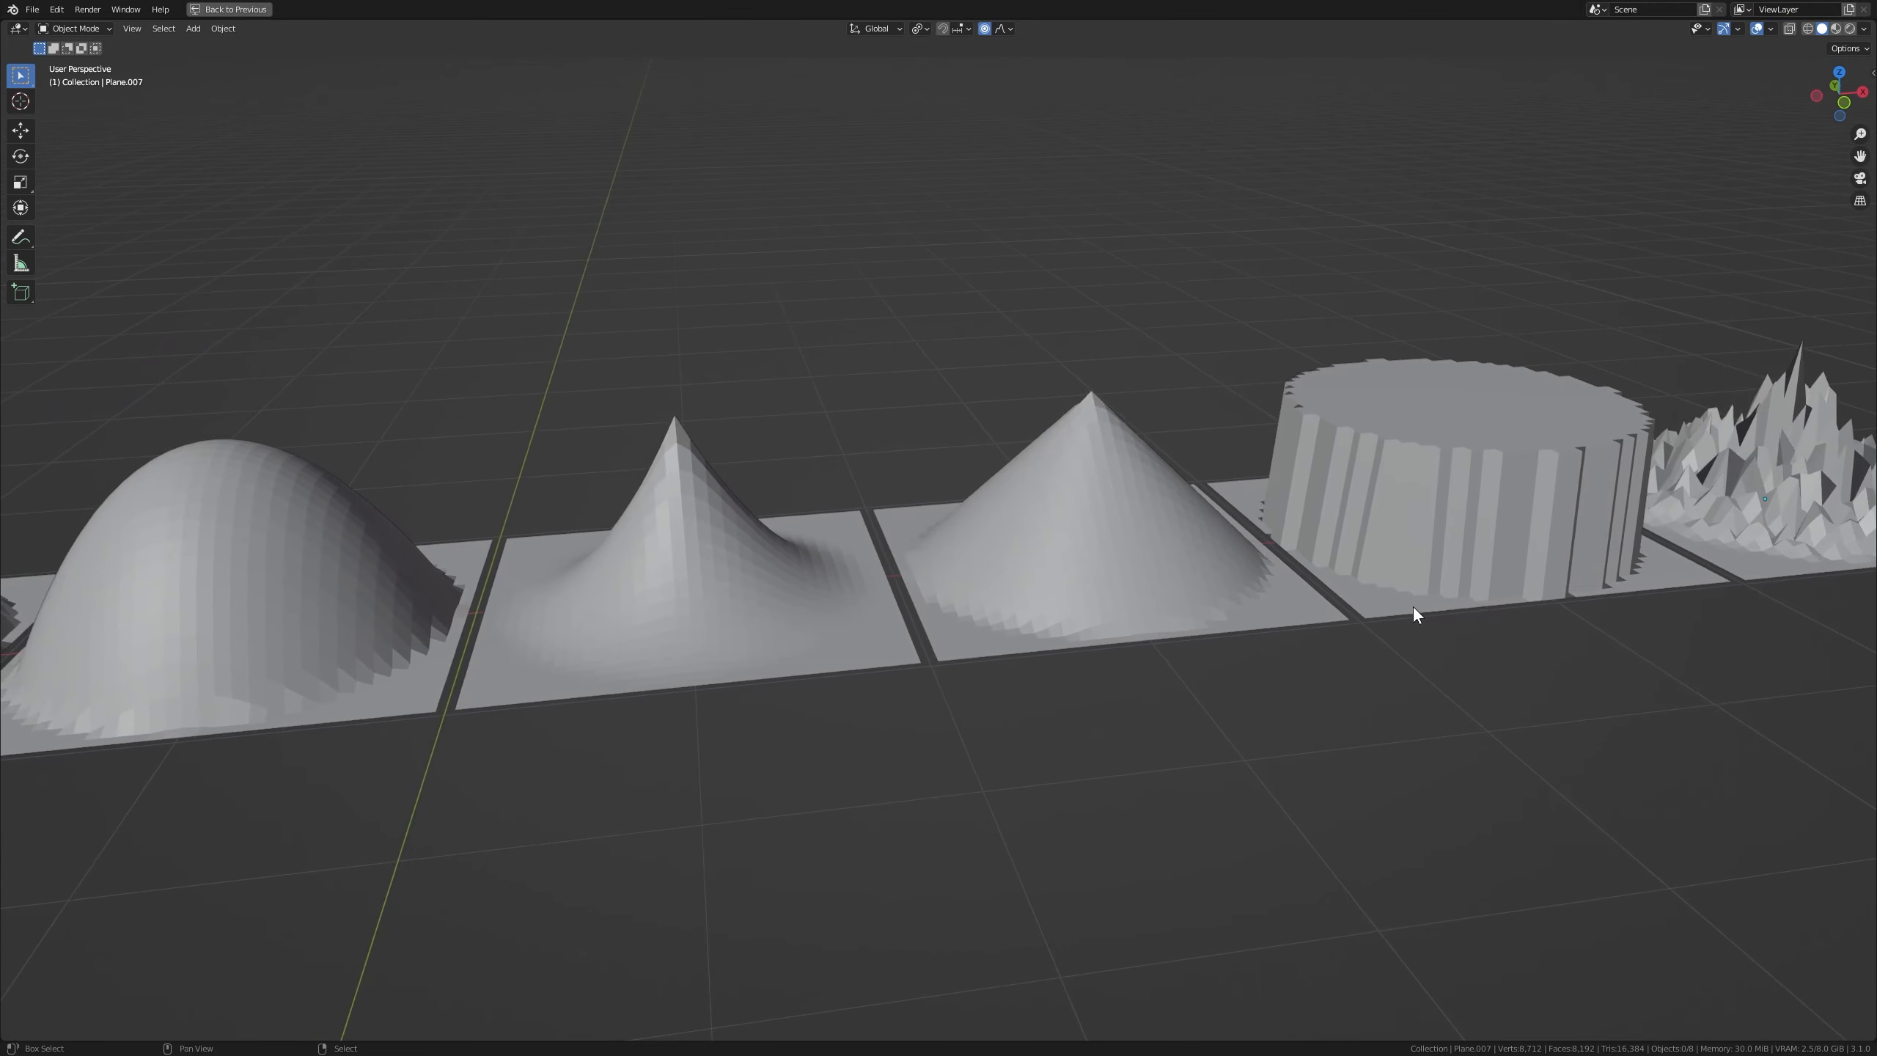
pyautogui.scroll(-2, 908, 585)
pyautogui.scroll(-1, 995, 631)
pyautogui.scroll(-1, 995, 634)
pyautogui.keyDown('shift'); pyautogui.moveTo(886, 627); pyautogui.dragTo(1146, 600, button='middle'); pyautogui.keyUp('shift')
pyautogui.moveTo(1227, 721); pyautogui.dragTo(1085, 713, button='middle')
# Annotate the row with arrows above the first, fifth and sixth planes and wavy strokes above the second and eighth
pyautogui.click(20, 237)
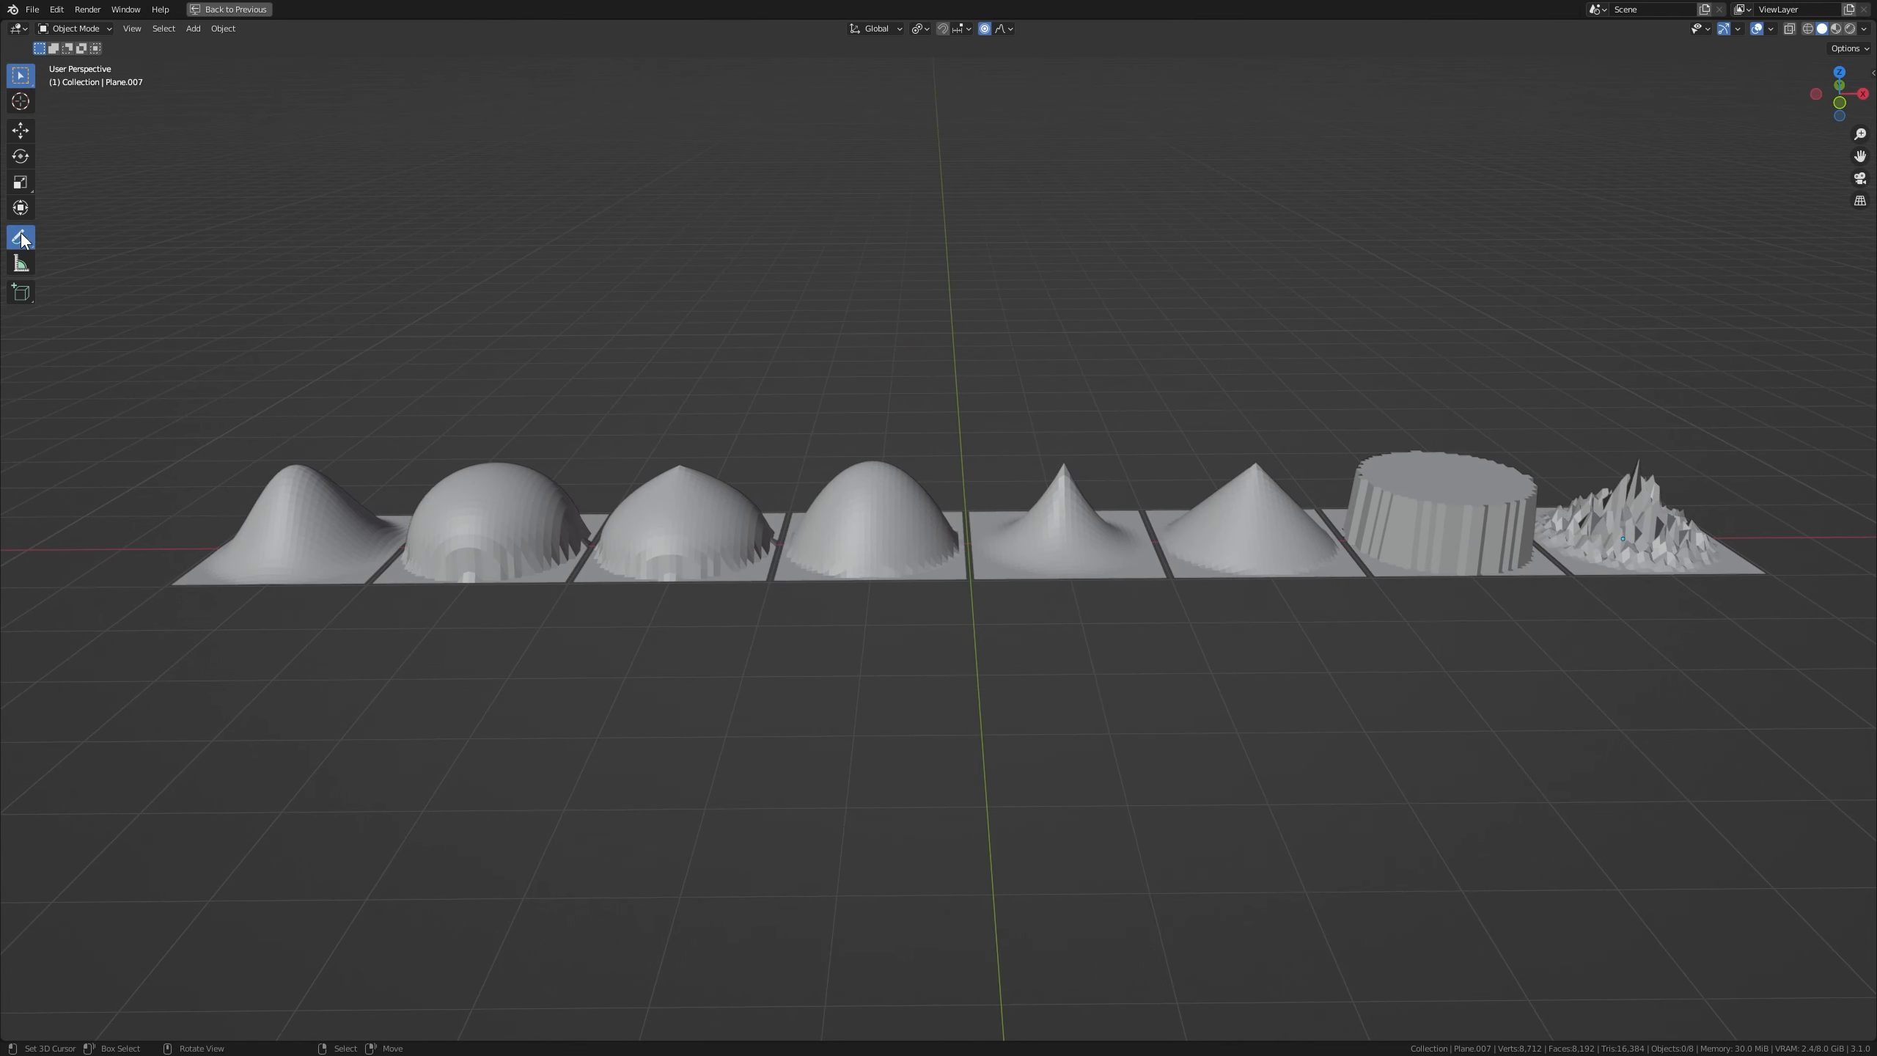
pyautogui.moveTo(330, 281)
pyautogui.mouseDown()
pyautogui.moveTo(323, 422)
pyautogui.moveTo(356, 377)
pyautogui.moveTo(278, 379)
pyautogui.mouseUp()
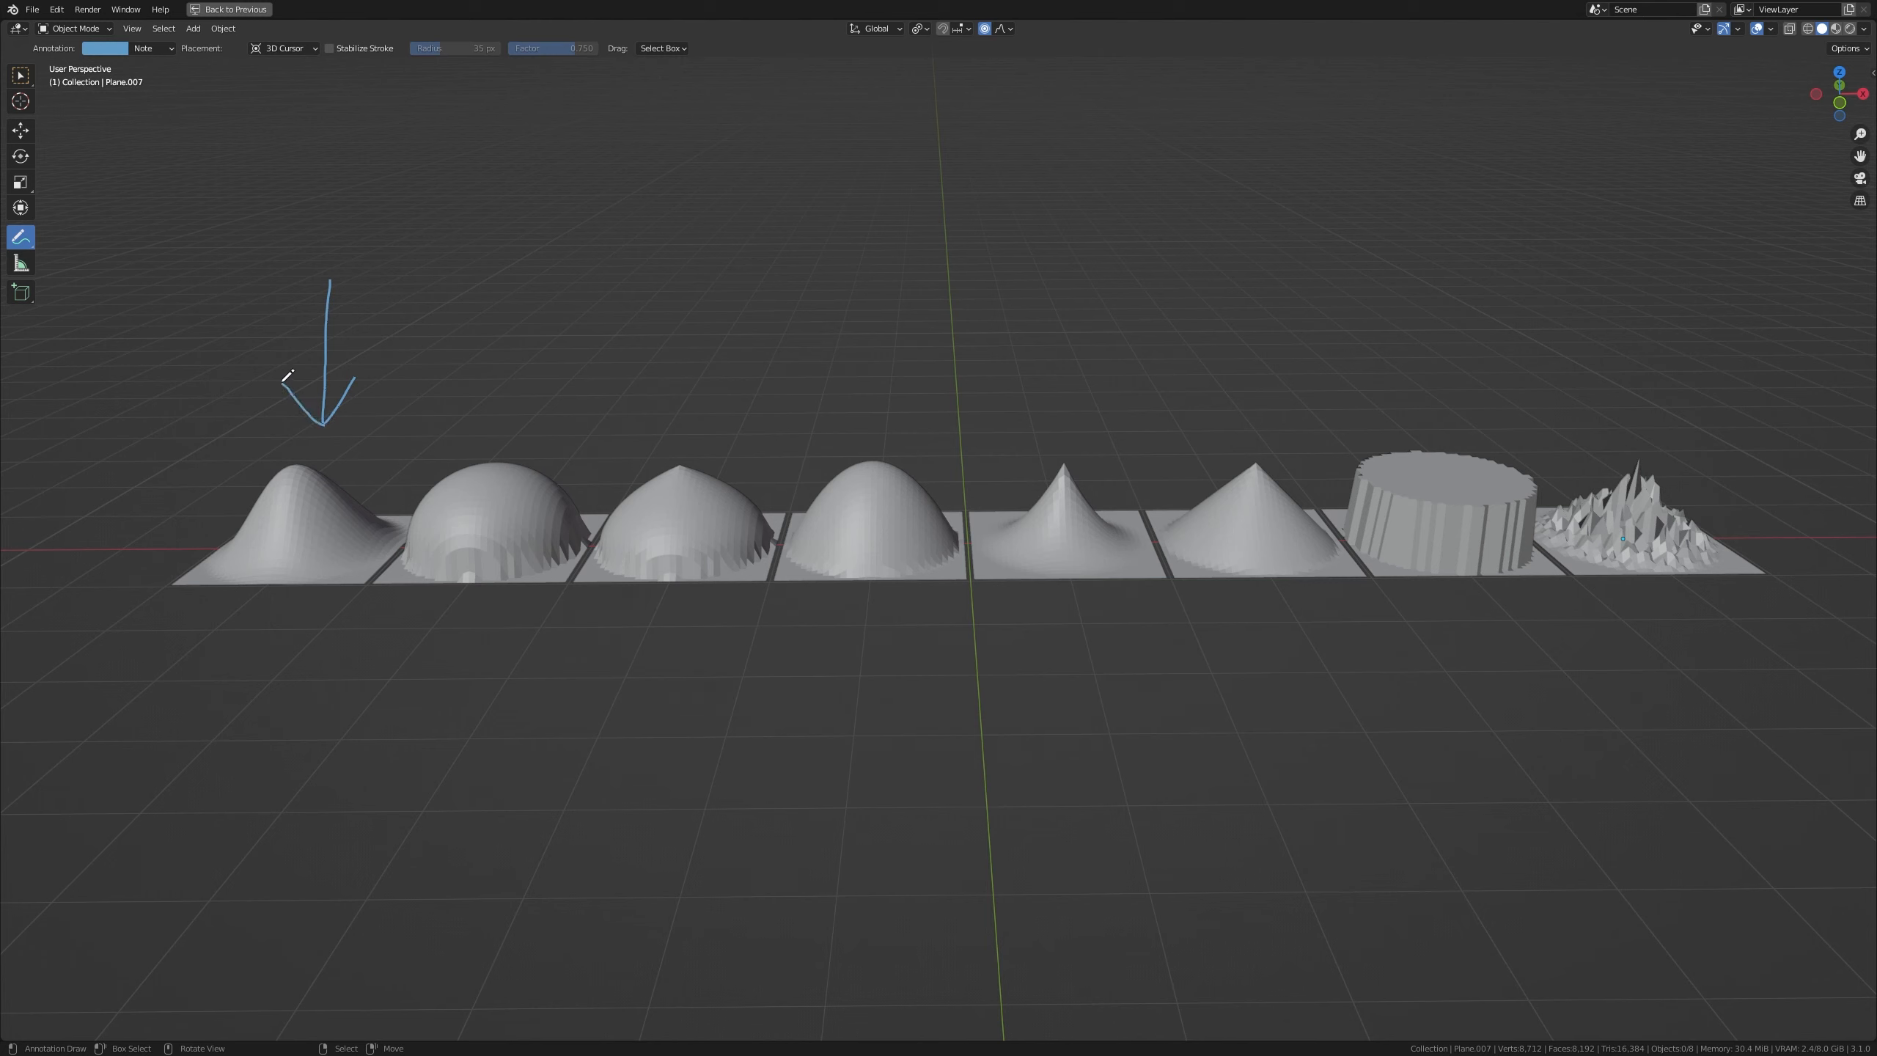
pyautogui.moveTo(1056, 279)
pyautogui.mouseDown()
pyautogui.moveTo(1051, 442)
pyautogui.moveTo(1083, 392)
pyautogui.moveTo(1012, 405)
pyautogui.mouseUp()
pyautogui.moveTo(1243, 292)
pyautogui.mouseDown()
pyautogui.moveTo(1227, 451)
pyautogui.moveTo(1270, 403)
pyautogui.moveTo(1207, 400)
pyautogui.mouseUp()
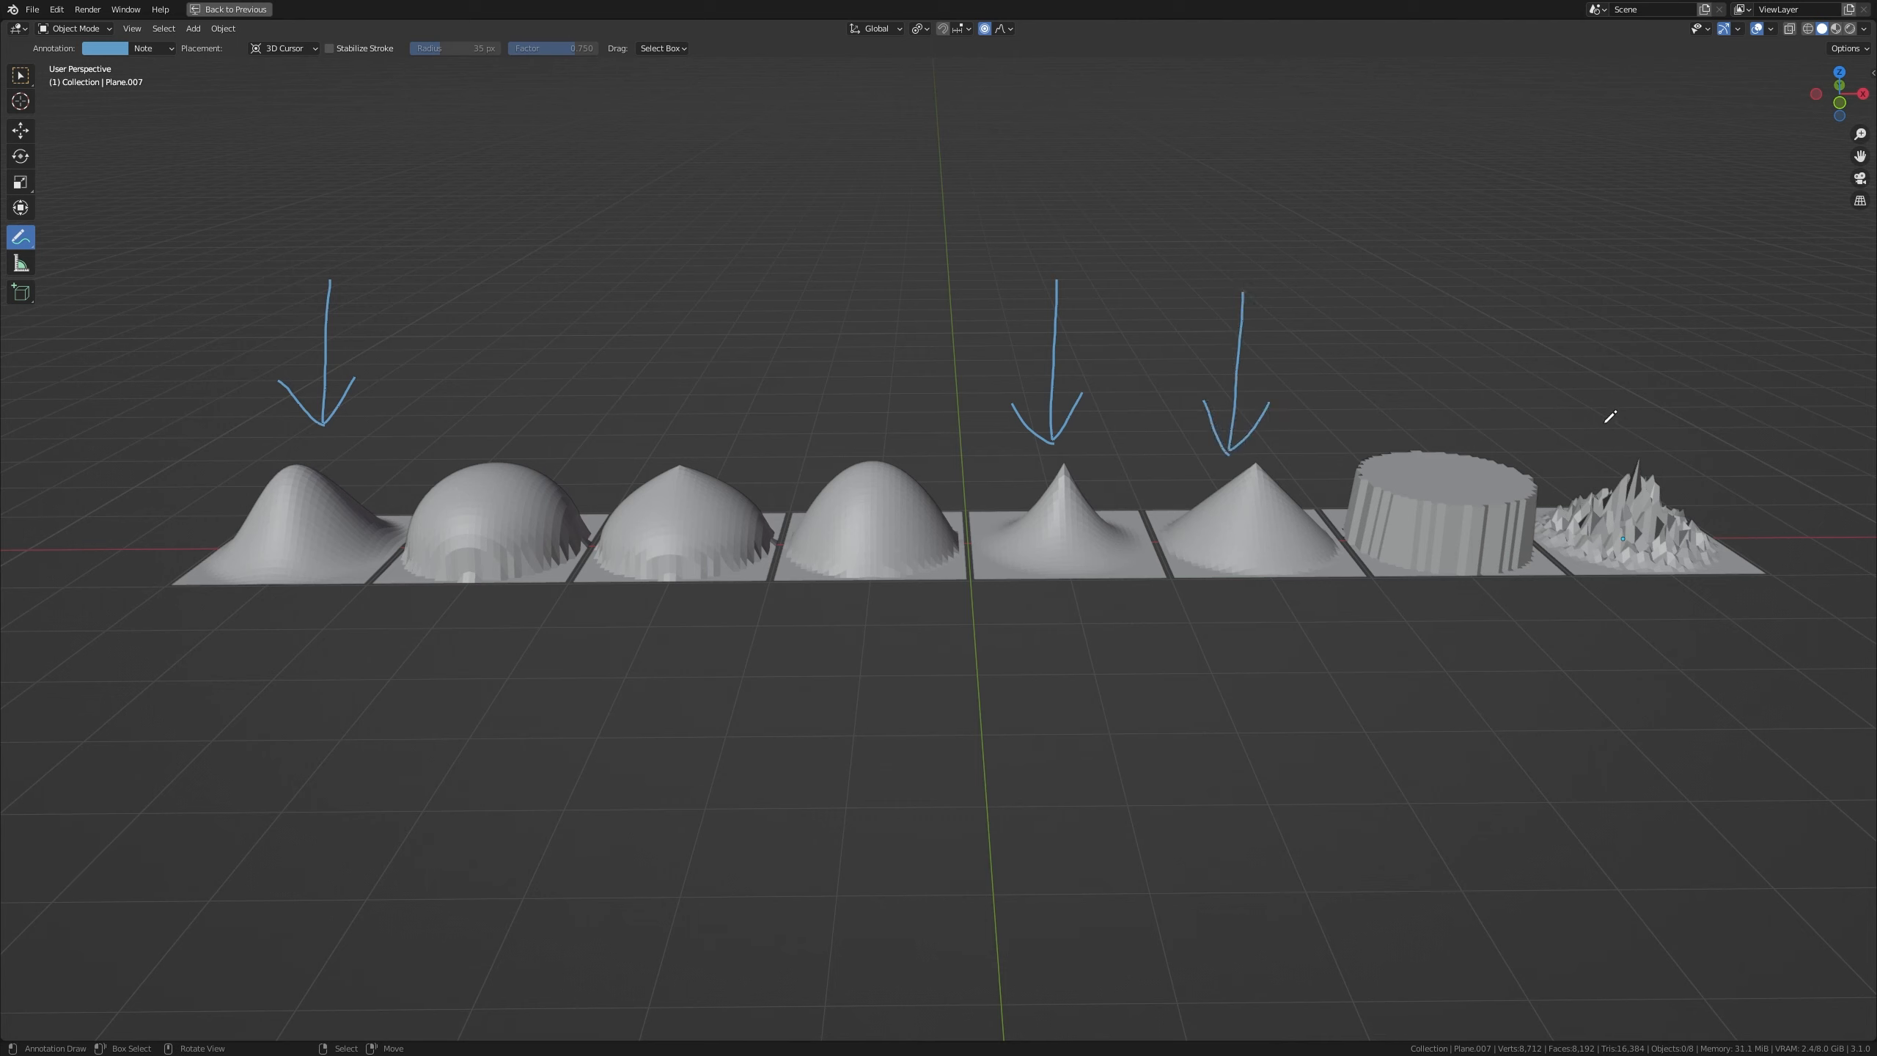
pyautogui.moveTo(1554, 400)
pyautogui.mouseDown()
pyautogui.moveTo(1626, 408)
pyautogui.moveTo(1678, 381)
pyautogui.mouseUp()
pyautogui.moveTo(459, 368); pyautogui.dragTo(569, 360)
pyautogui.keyDown('shift'); pyautogui.moveTo(1116, 676); pyautogui.dragTo(1094, 673, button='middle'); pyautogui.keyUp('shift')
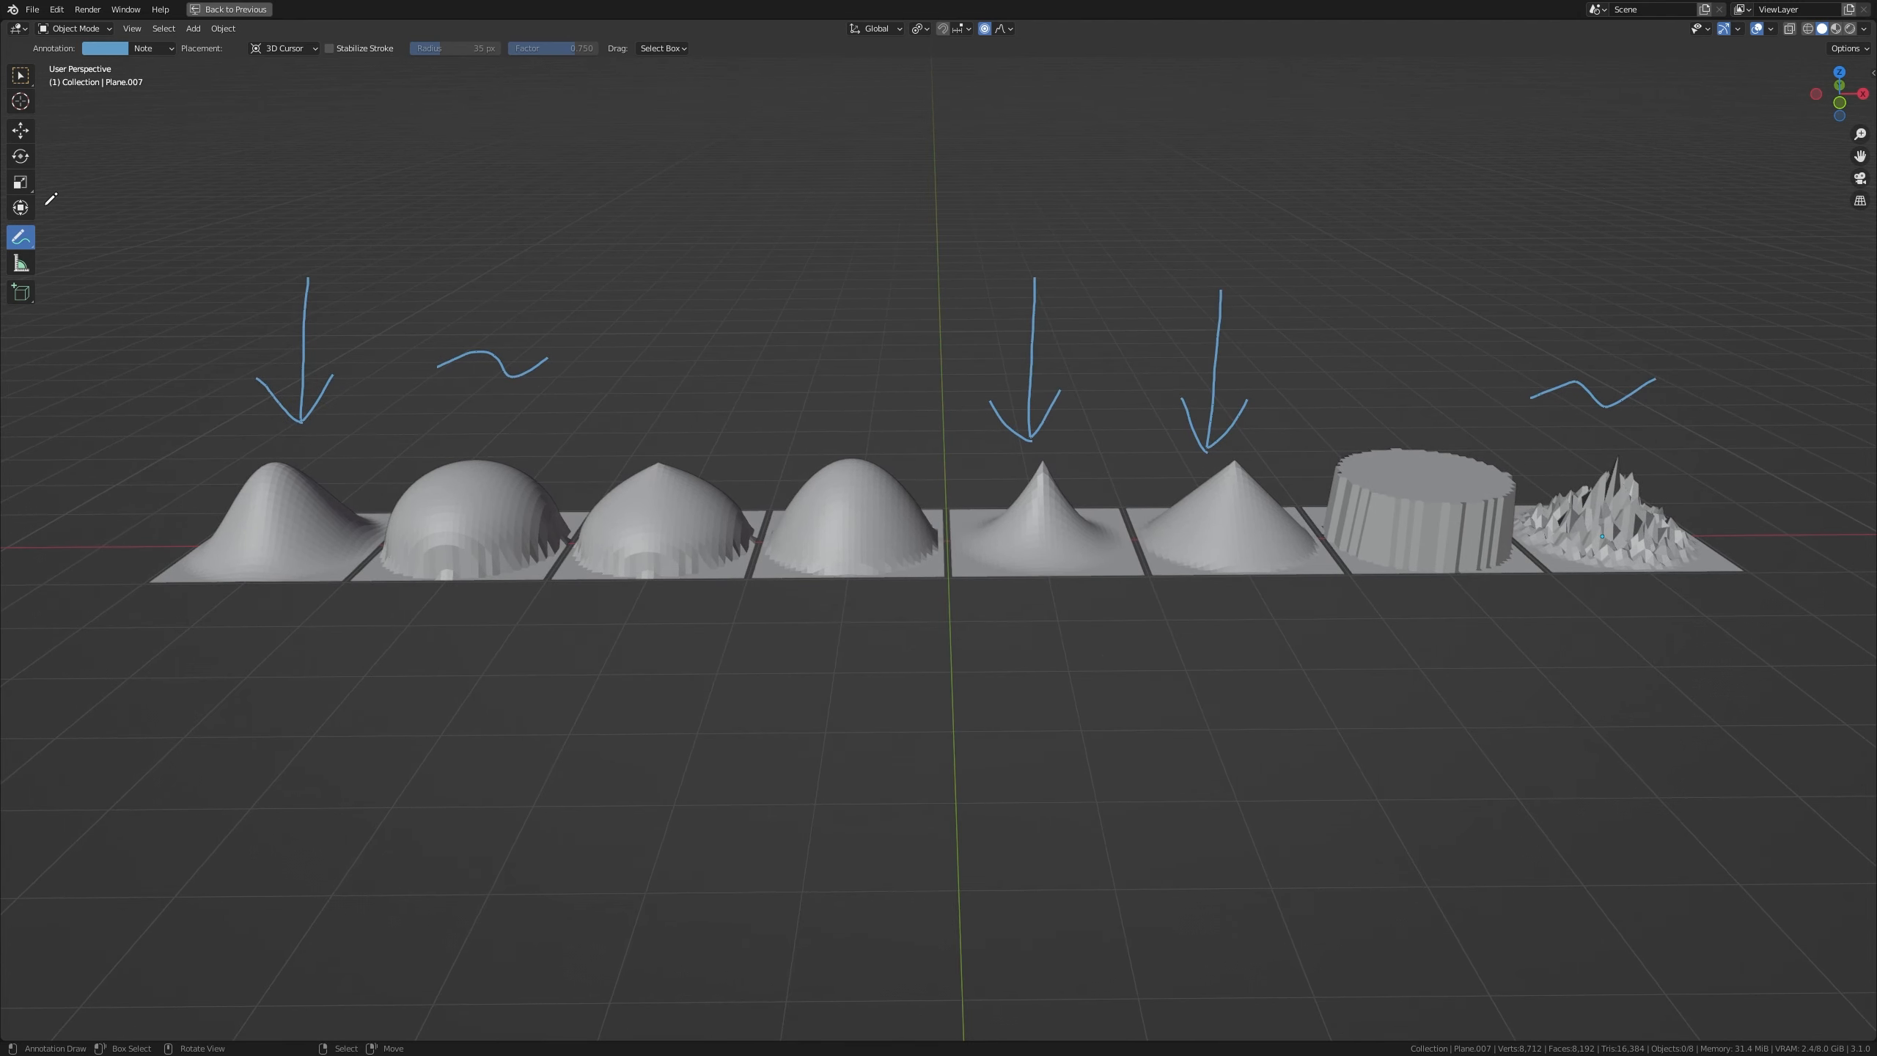
pyautogui.click(20, 76)
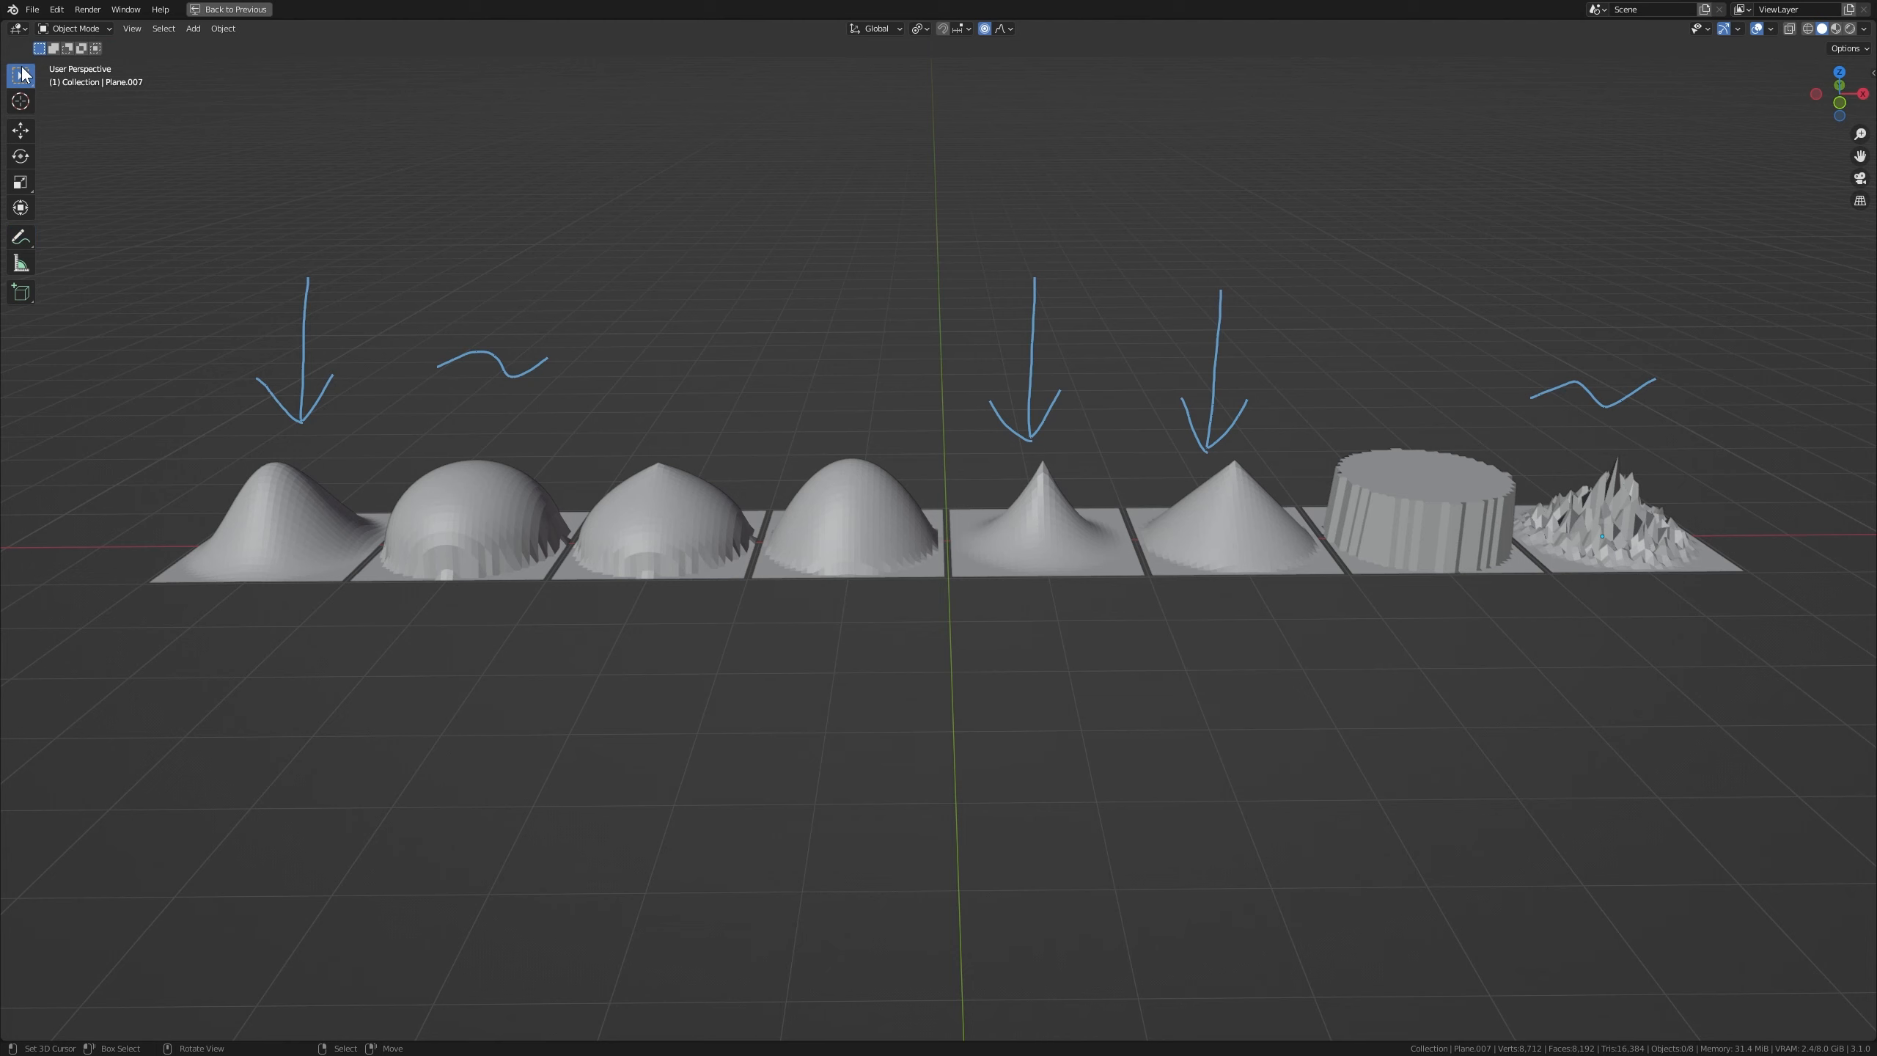
# Enter Edit Mode on the first plane, select all its vertices and frame them in the view
pyautogui.click(1006, 29)
pyautogui.click(1007, 29)
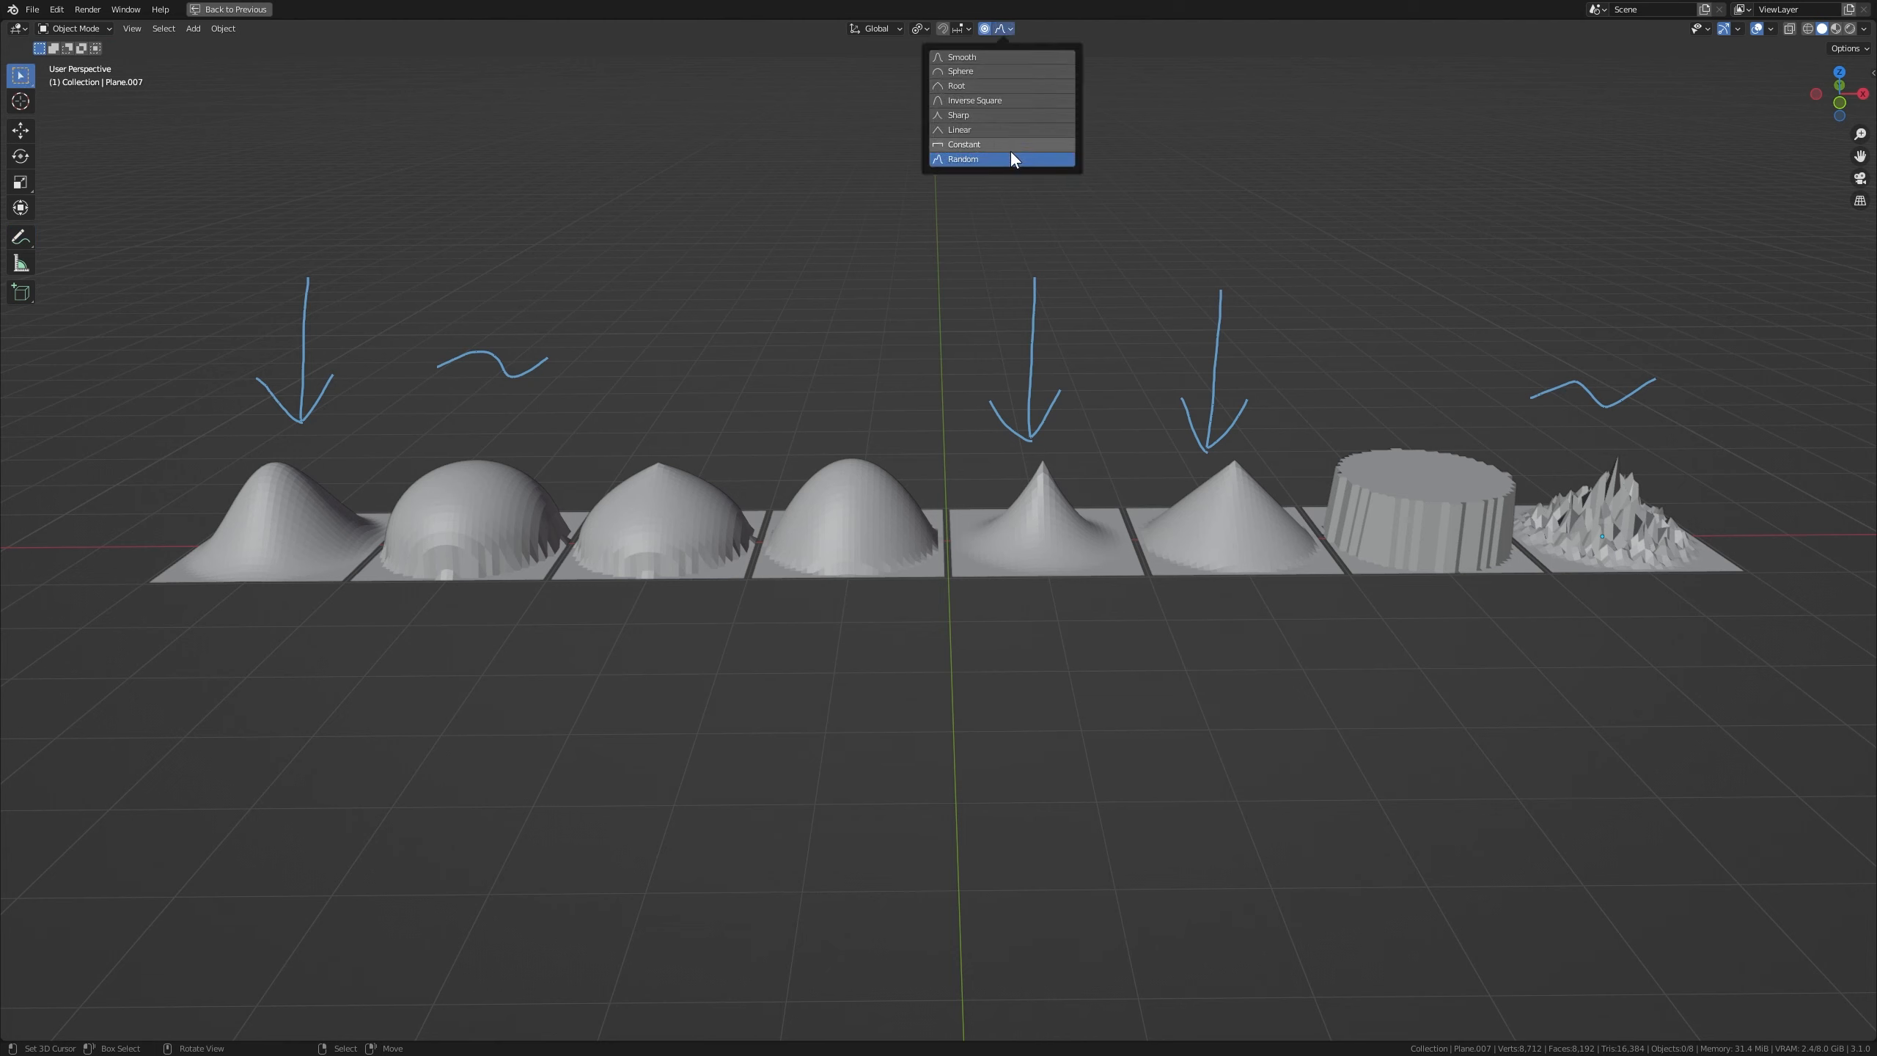
pyautogui.keyDown('shift'); pyautogui.moveTo(389, 399); pyautogui.dragTo(830, 419, button='middle'); pyautogui.keyUp('shift')
pyautogui.click(792, 500)
pyautogui.press('Tab')
pyautogui.press('a')
pyautogui.press('KP_Decimal')
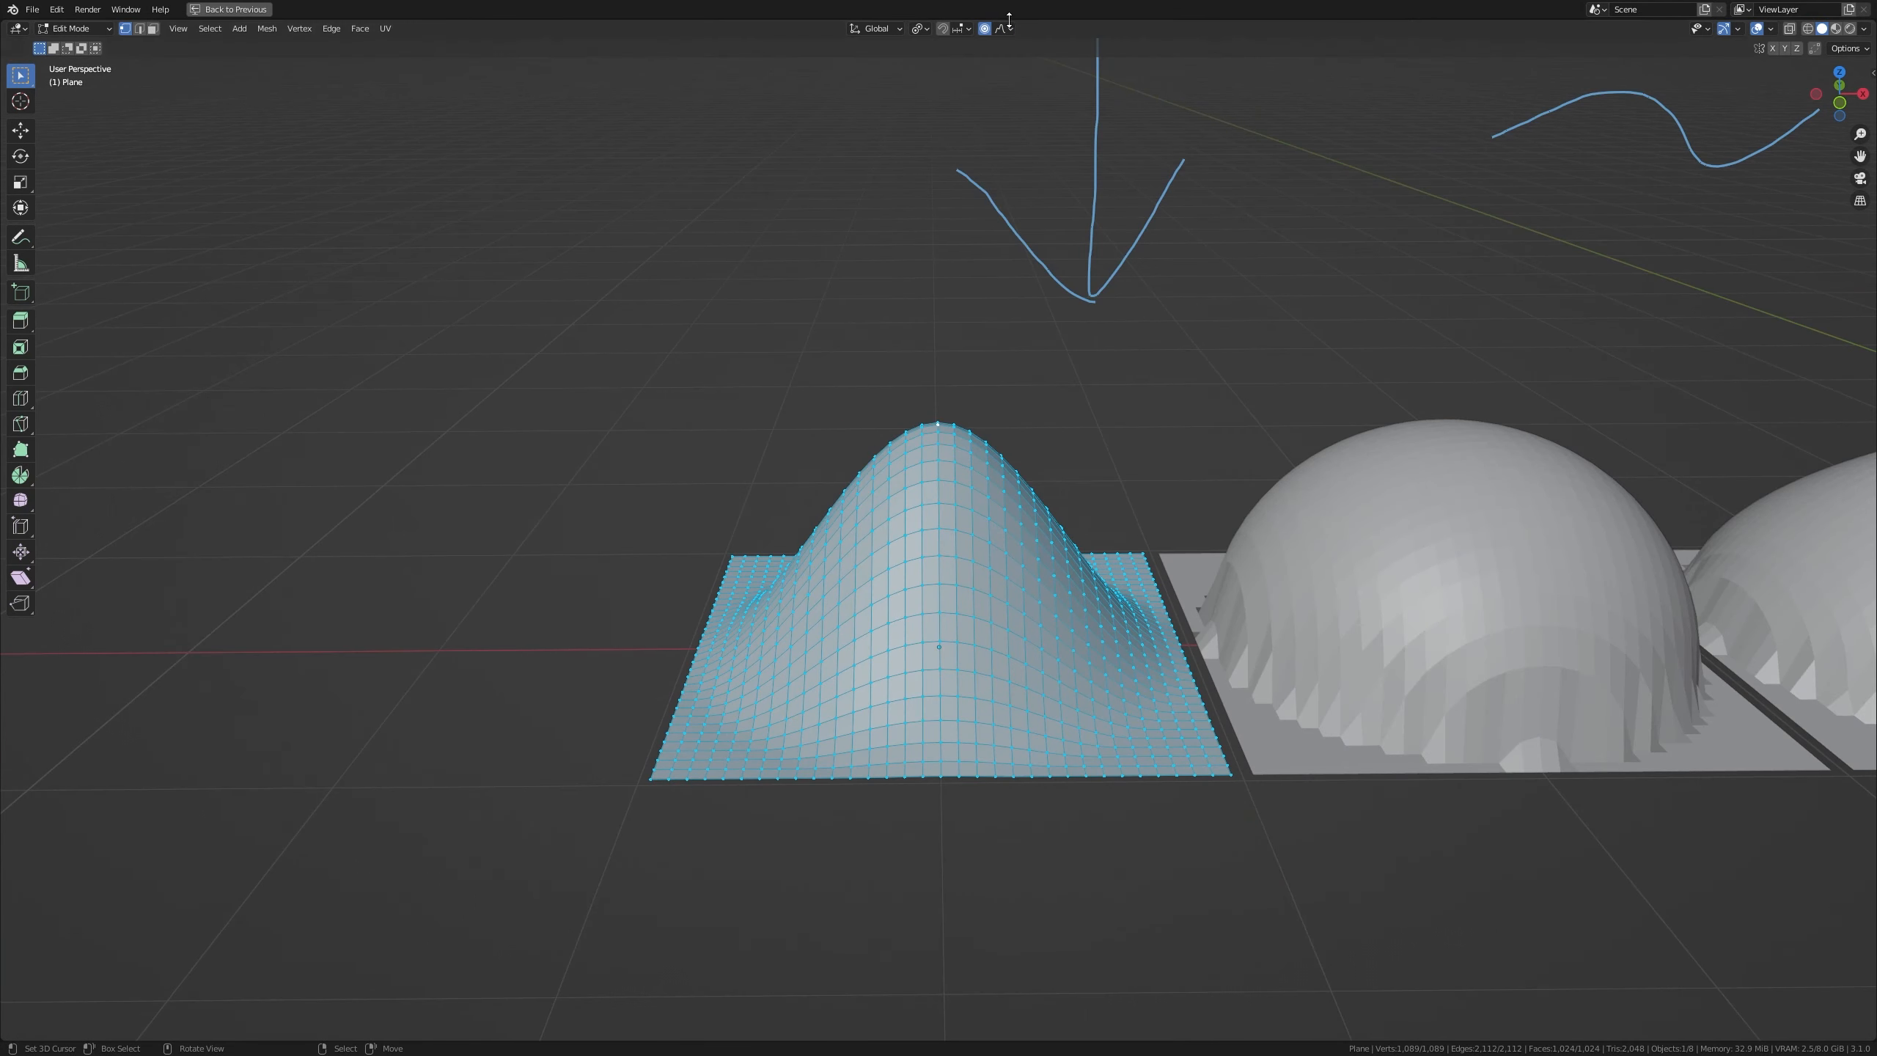
# Select only the first plane's peak vertex and set the proportional falloff to Smooth
pyautogui.click(1002, 29)
pyautogui.click(1004, 28)
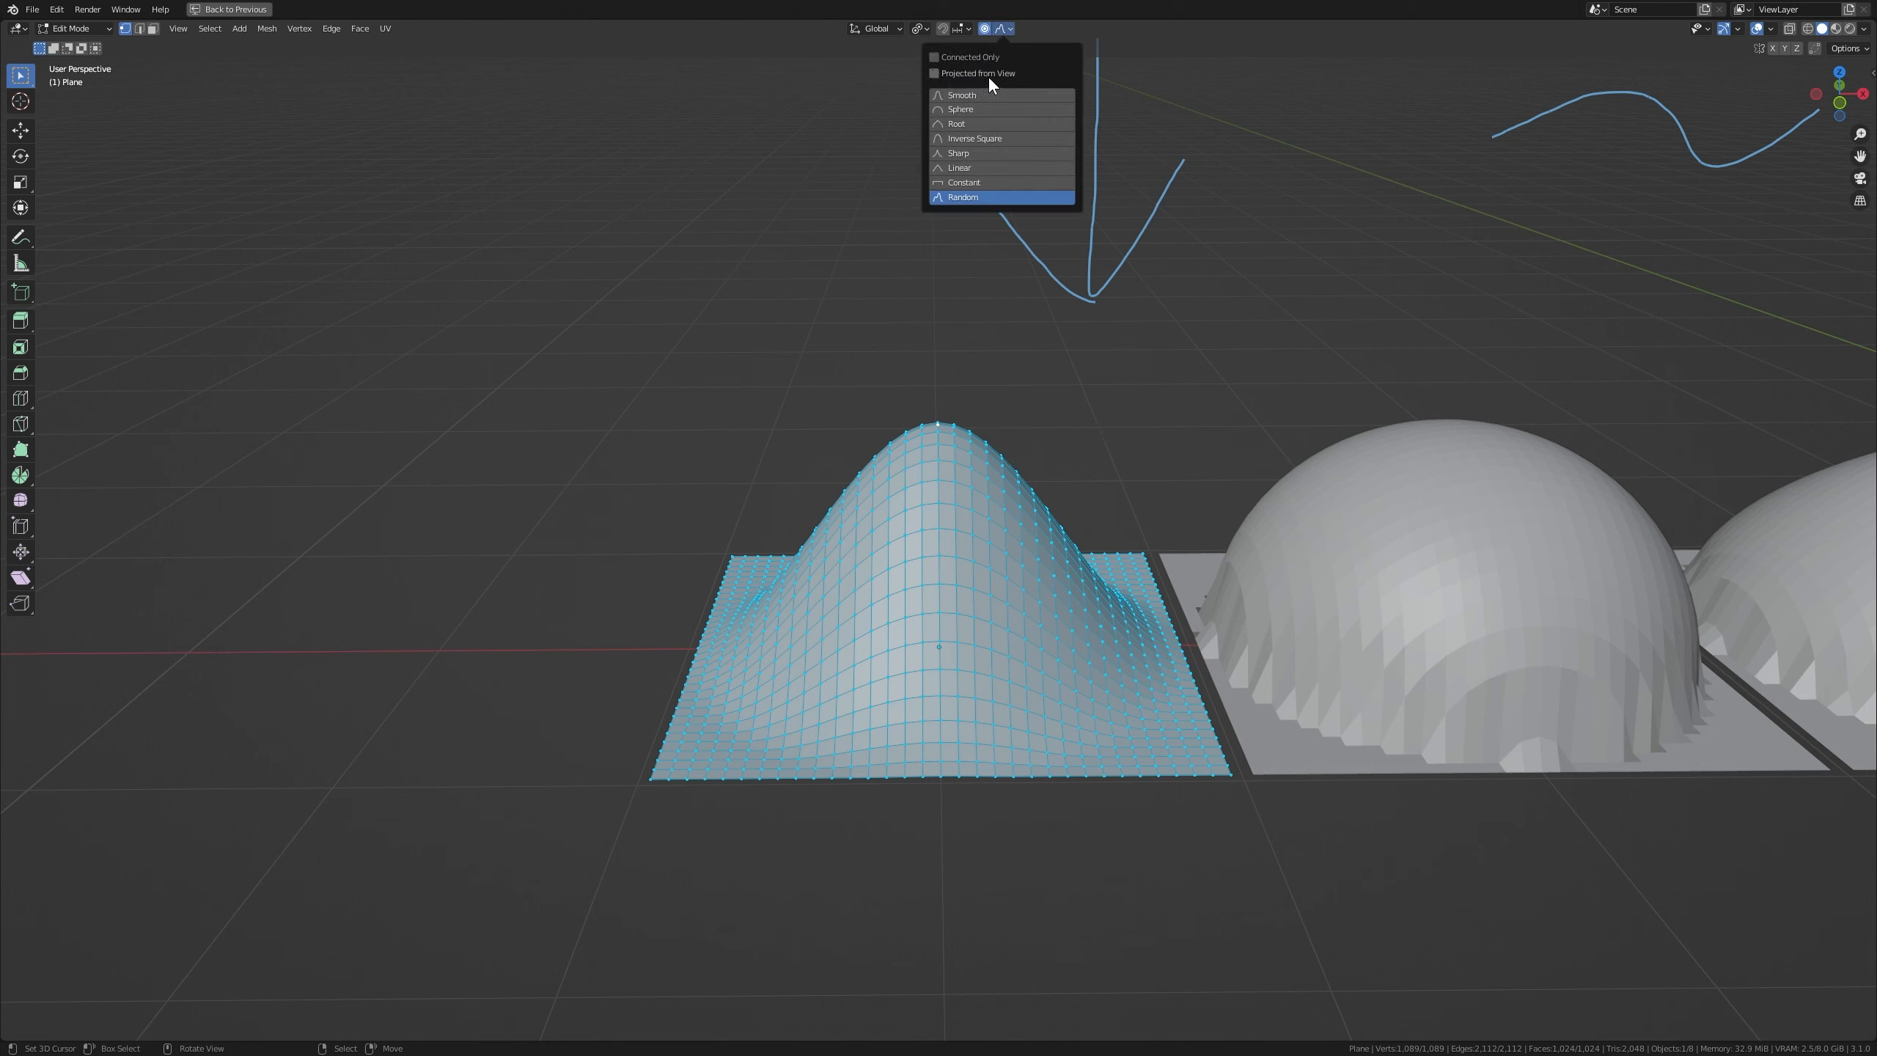
pyautogui.moveTo(956, 499); pyautogui.dragTo(913, 506, button='middle')
pyautogui.hotkey('alt', 'a')
pyautogui.moveTo(937, 433); pyautogui.dragTo(920, 455, button='middle')
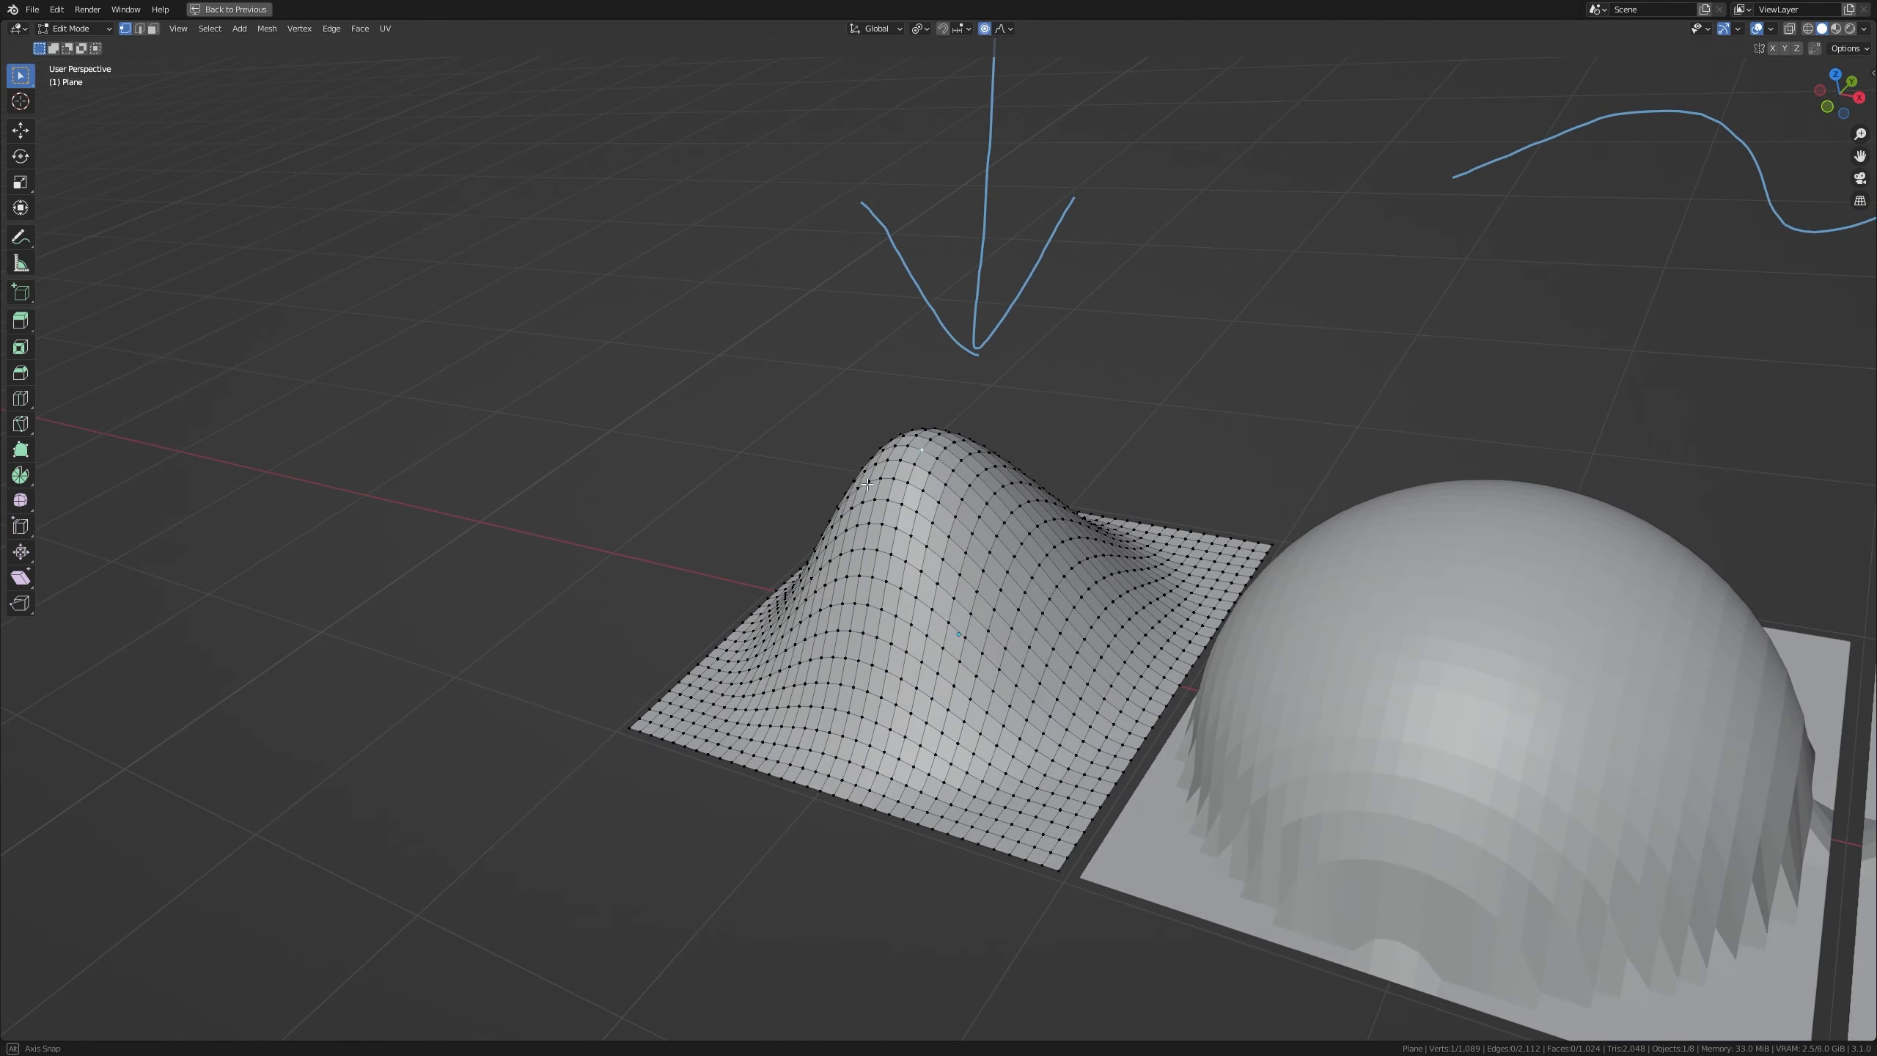
pyautogui.press('g')
pyautogui.rightClick(900, 479)
pyautogui.click(1006, 28)
pyautogui.click(987, 95)
# Try moving the peak vertex freely with the Smooth falloff while enlarging the influence radius
pyautogui.press('g')
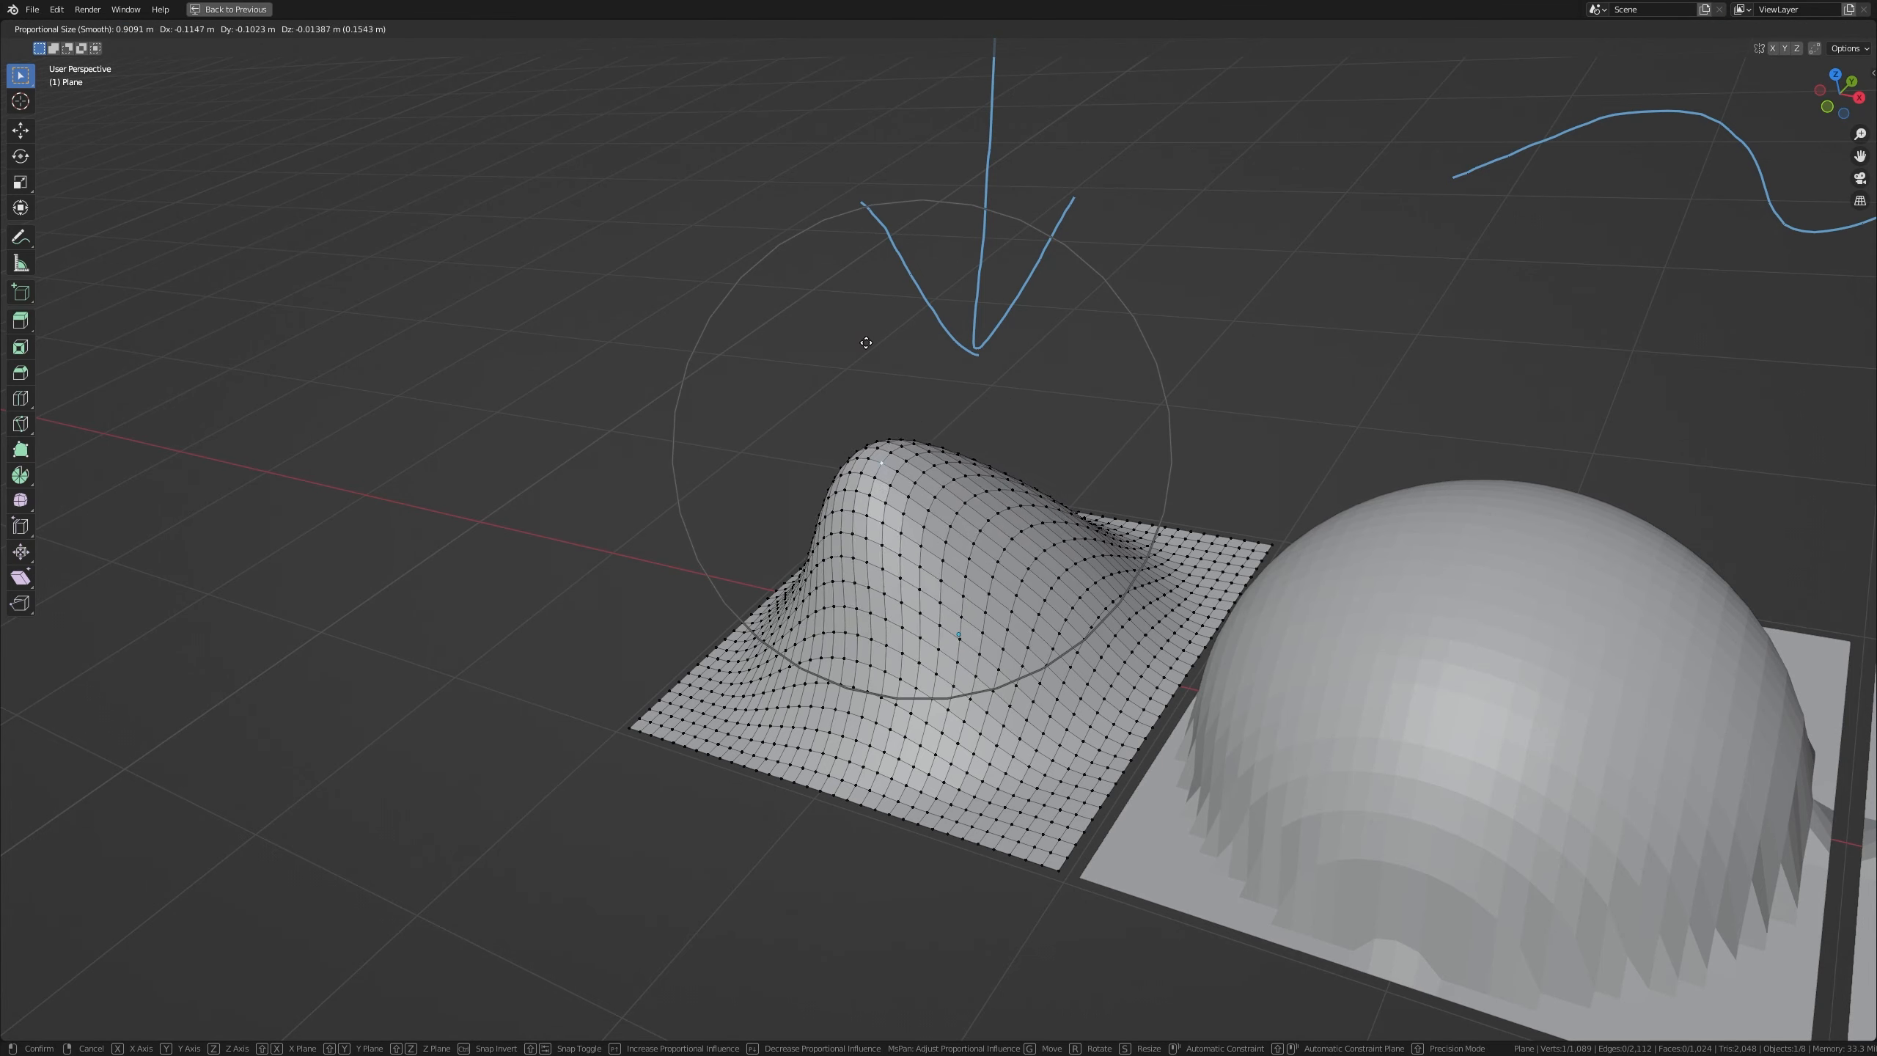
pyautogui.scroll(-2, 881, 358)
pyautogui.rightClick(914, 382)
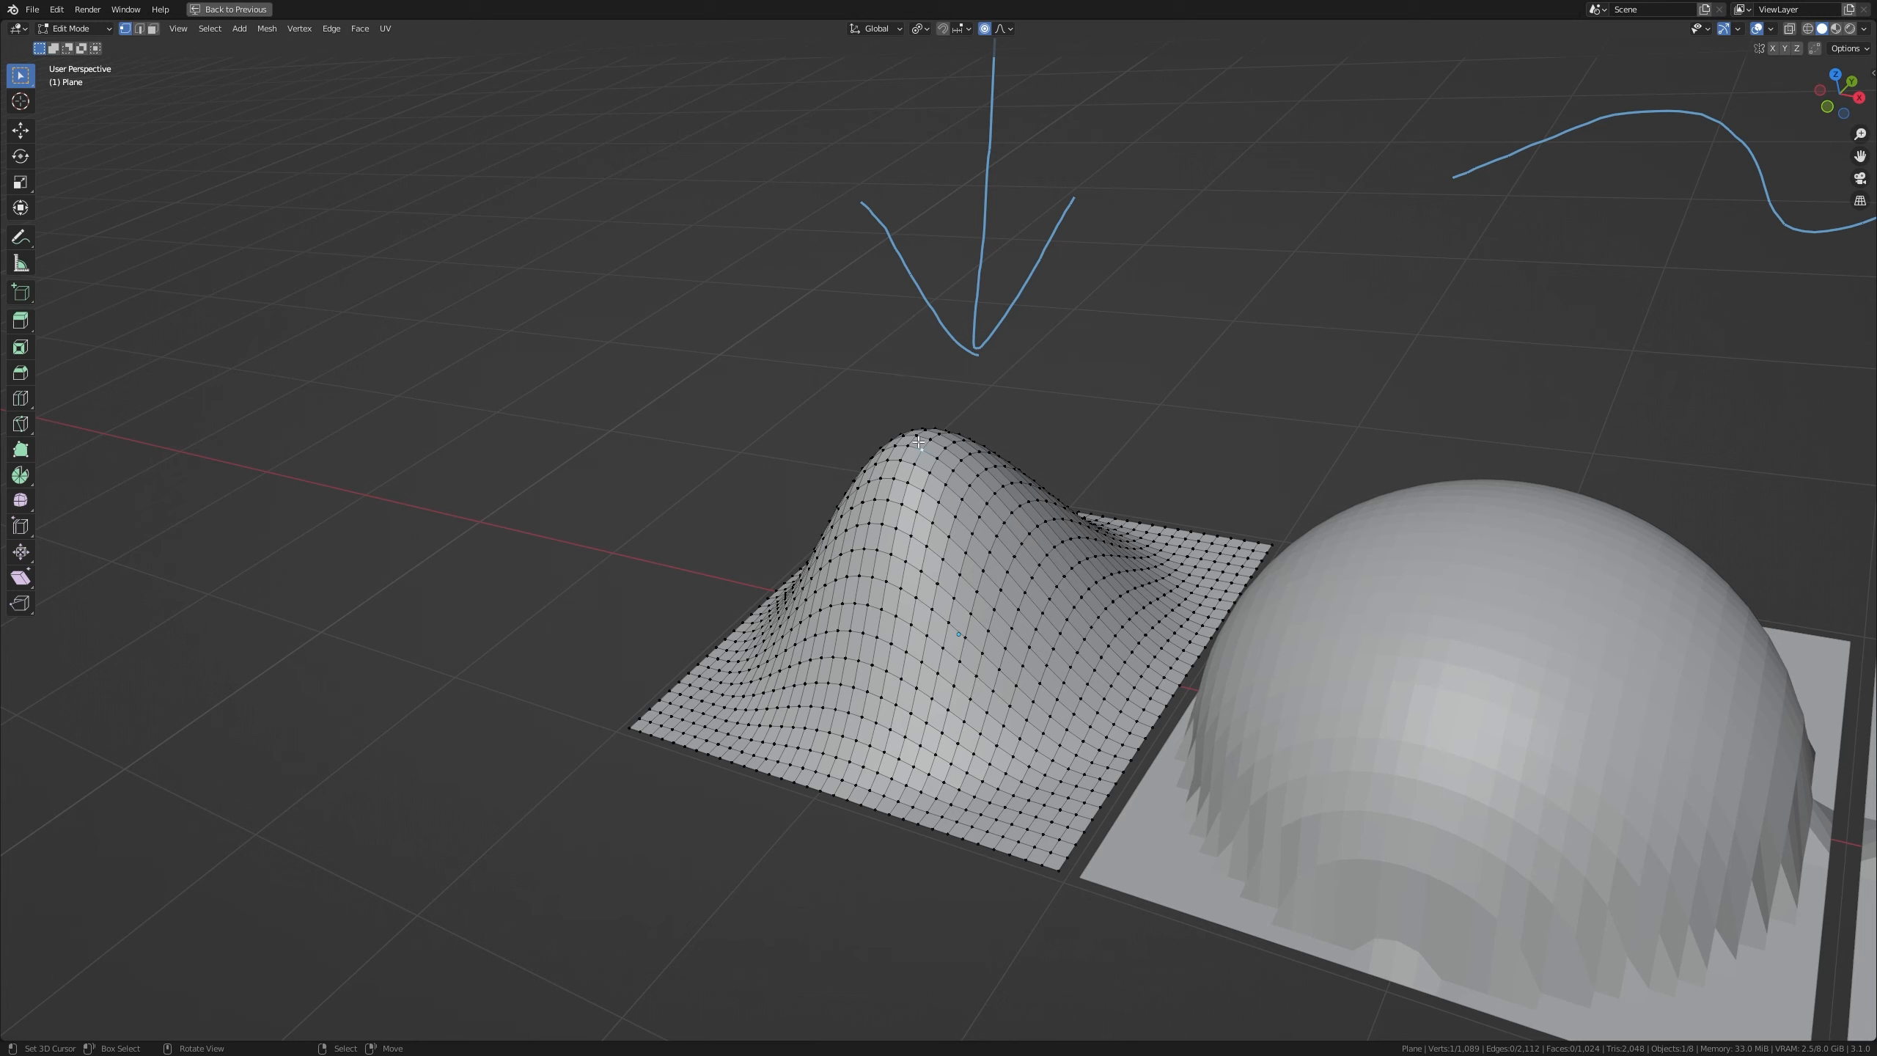
# Grow the first plane's peak selection twice and try moving it with the Smooth falloff
pyautogui.press('ctrl+KP_Add')
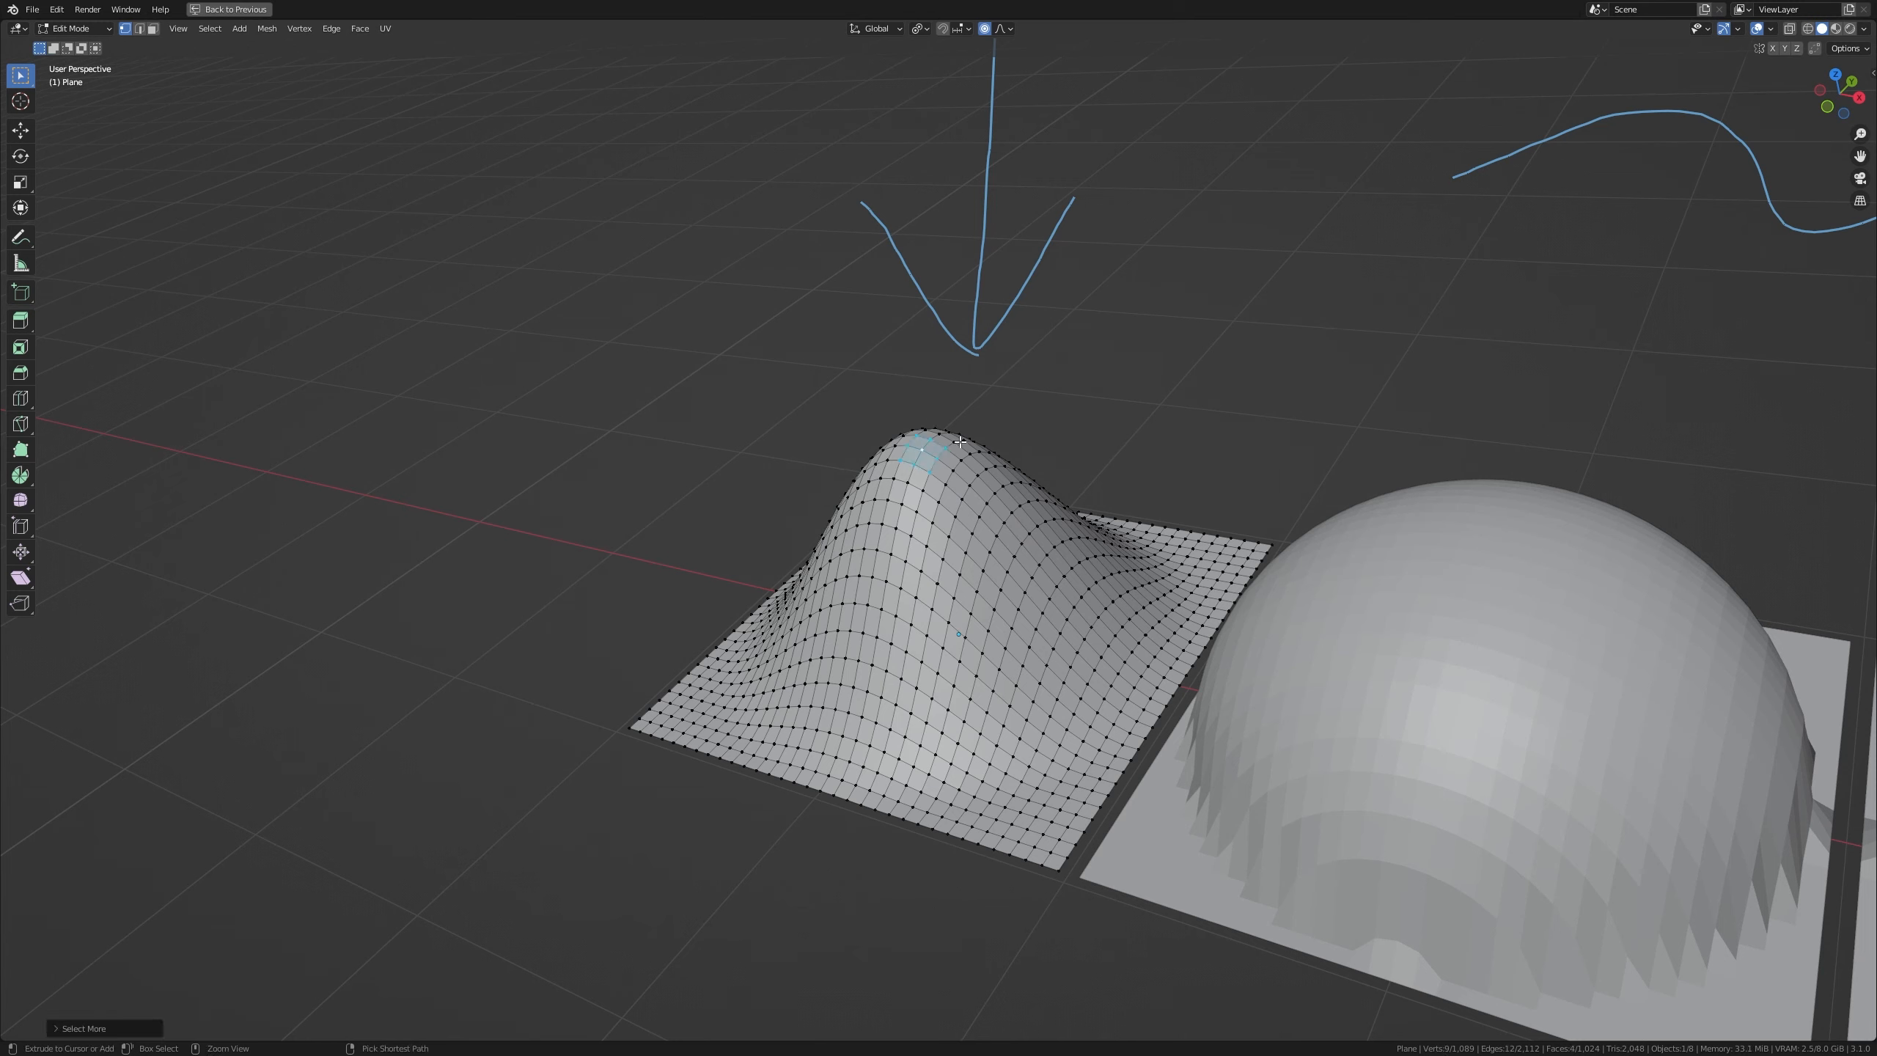
pyautogui.press('ctrl+KP_Add')
pyautogui.press('g')
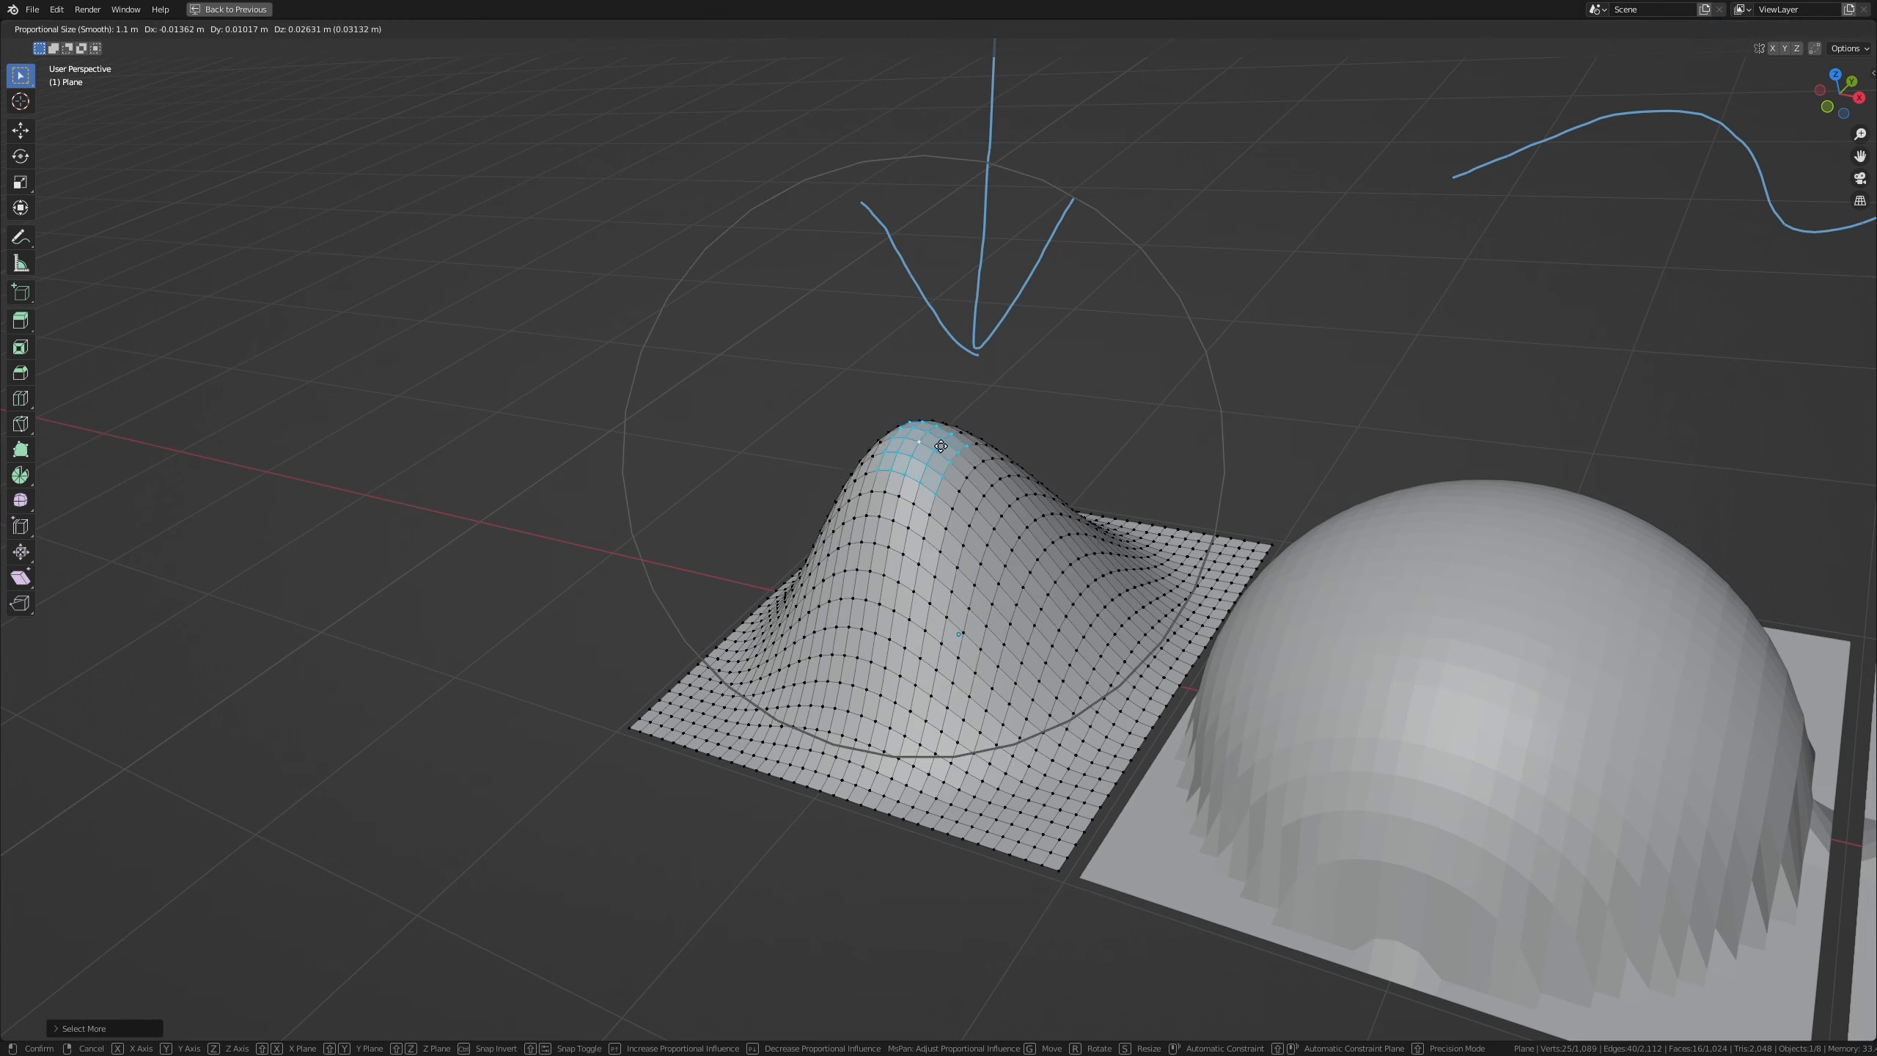
pyautogui.rightClick(928, 497)
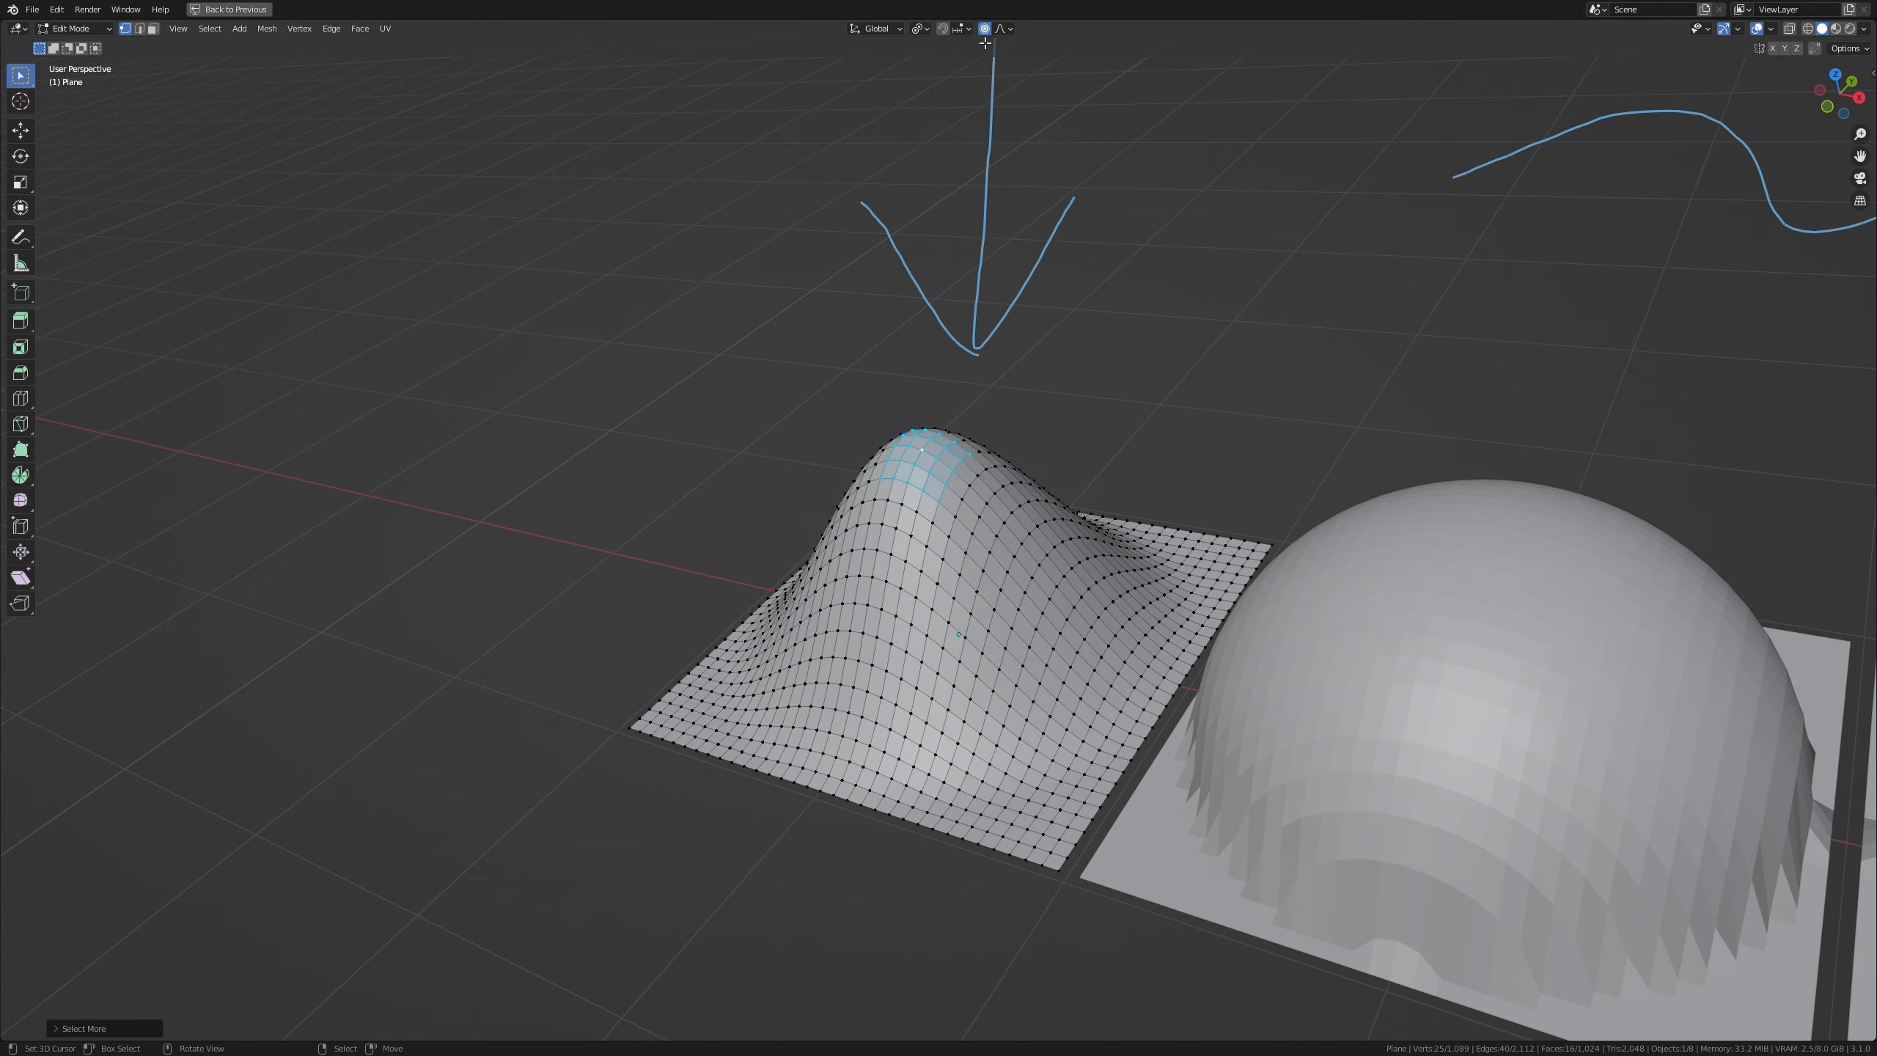
pyautogui.click(1007, 27)
pyautogui.press('g')
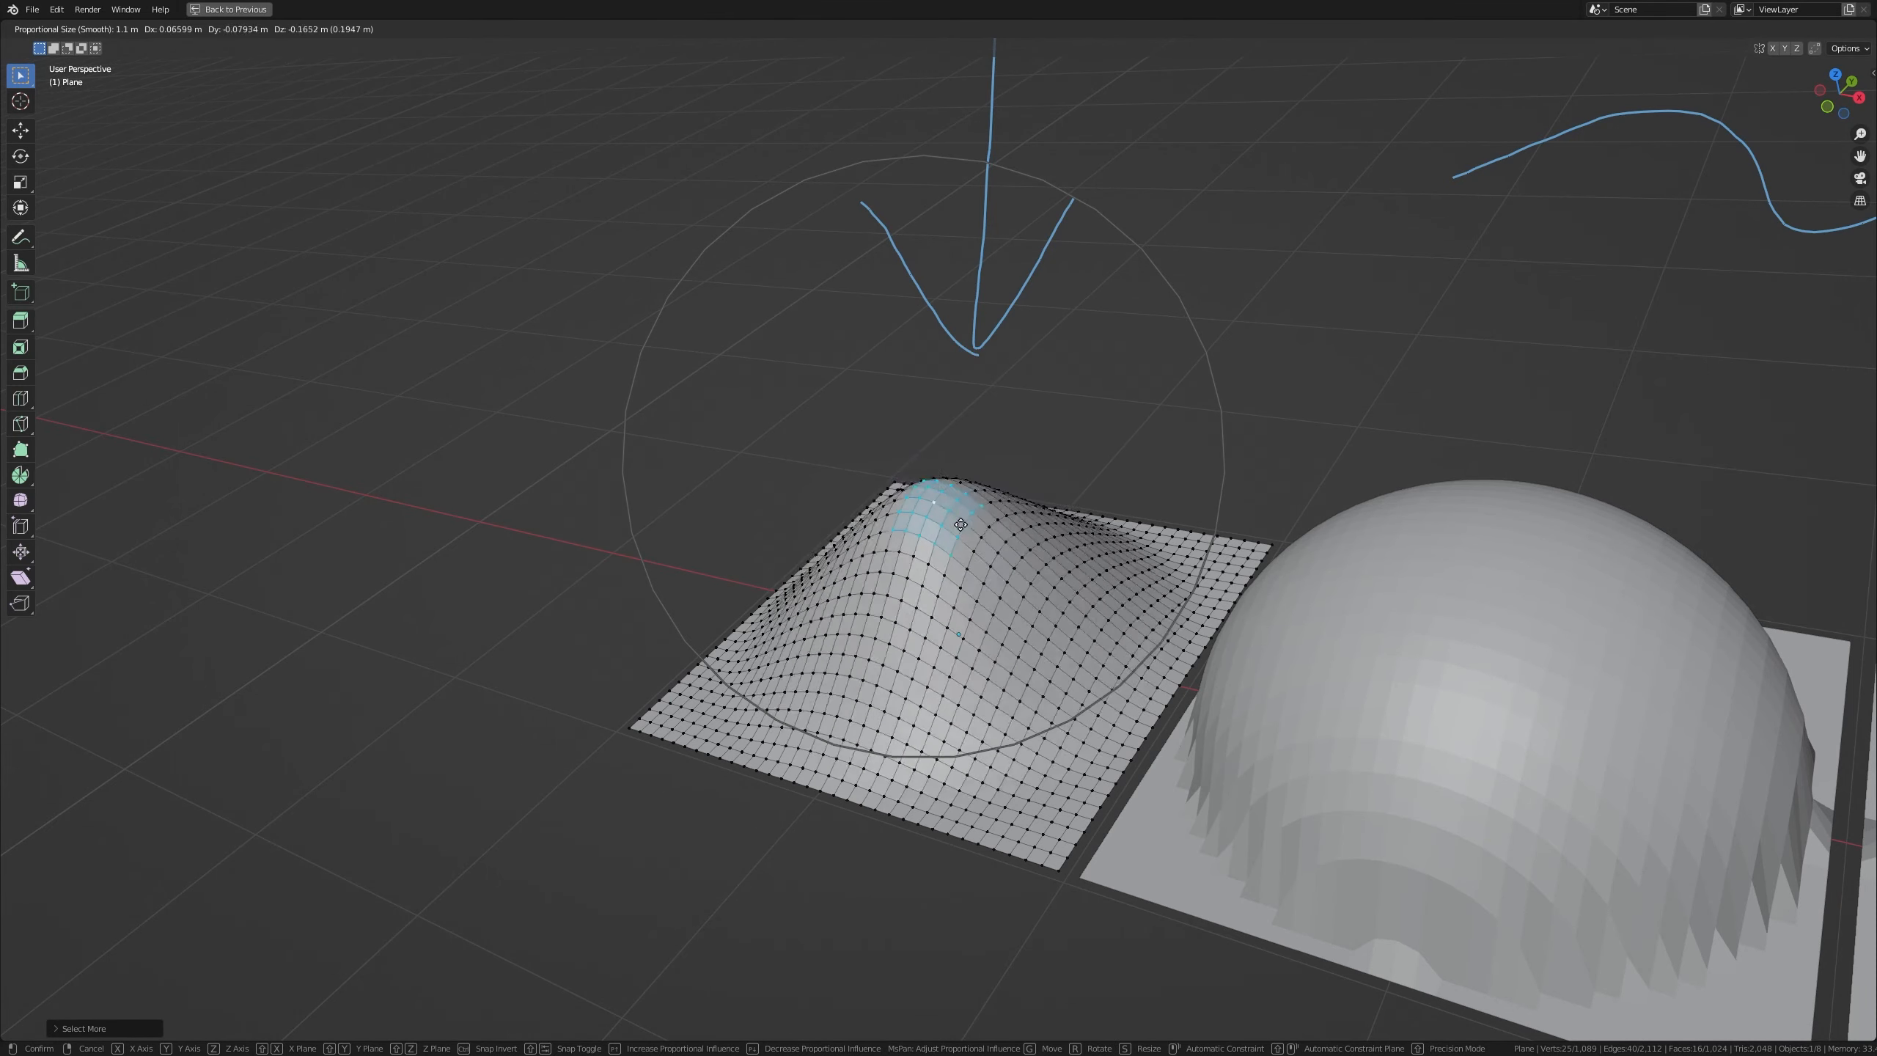
pyautogui.click(966, 490)
# Hide an edge loop and its connecting strip beside the first plane's peak, splitting the visible mesh into two parts
pyautogui.keyDown('alt'); pyautogui.click(966, 490); pyautogui.keyUp('alt')
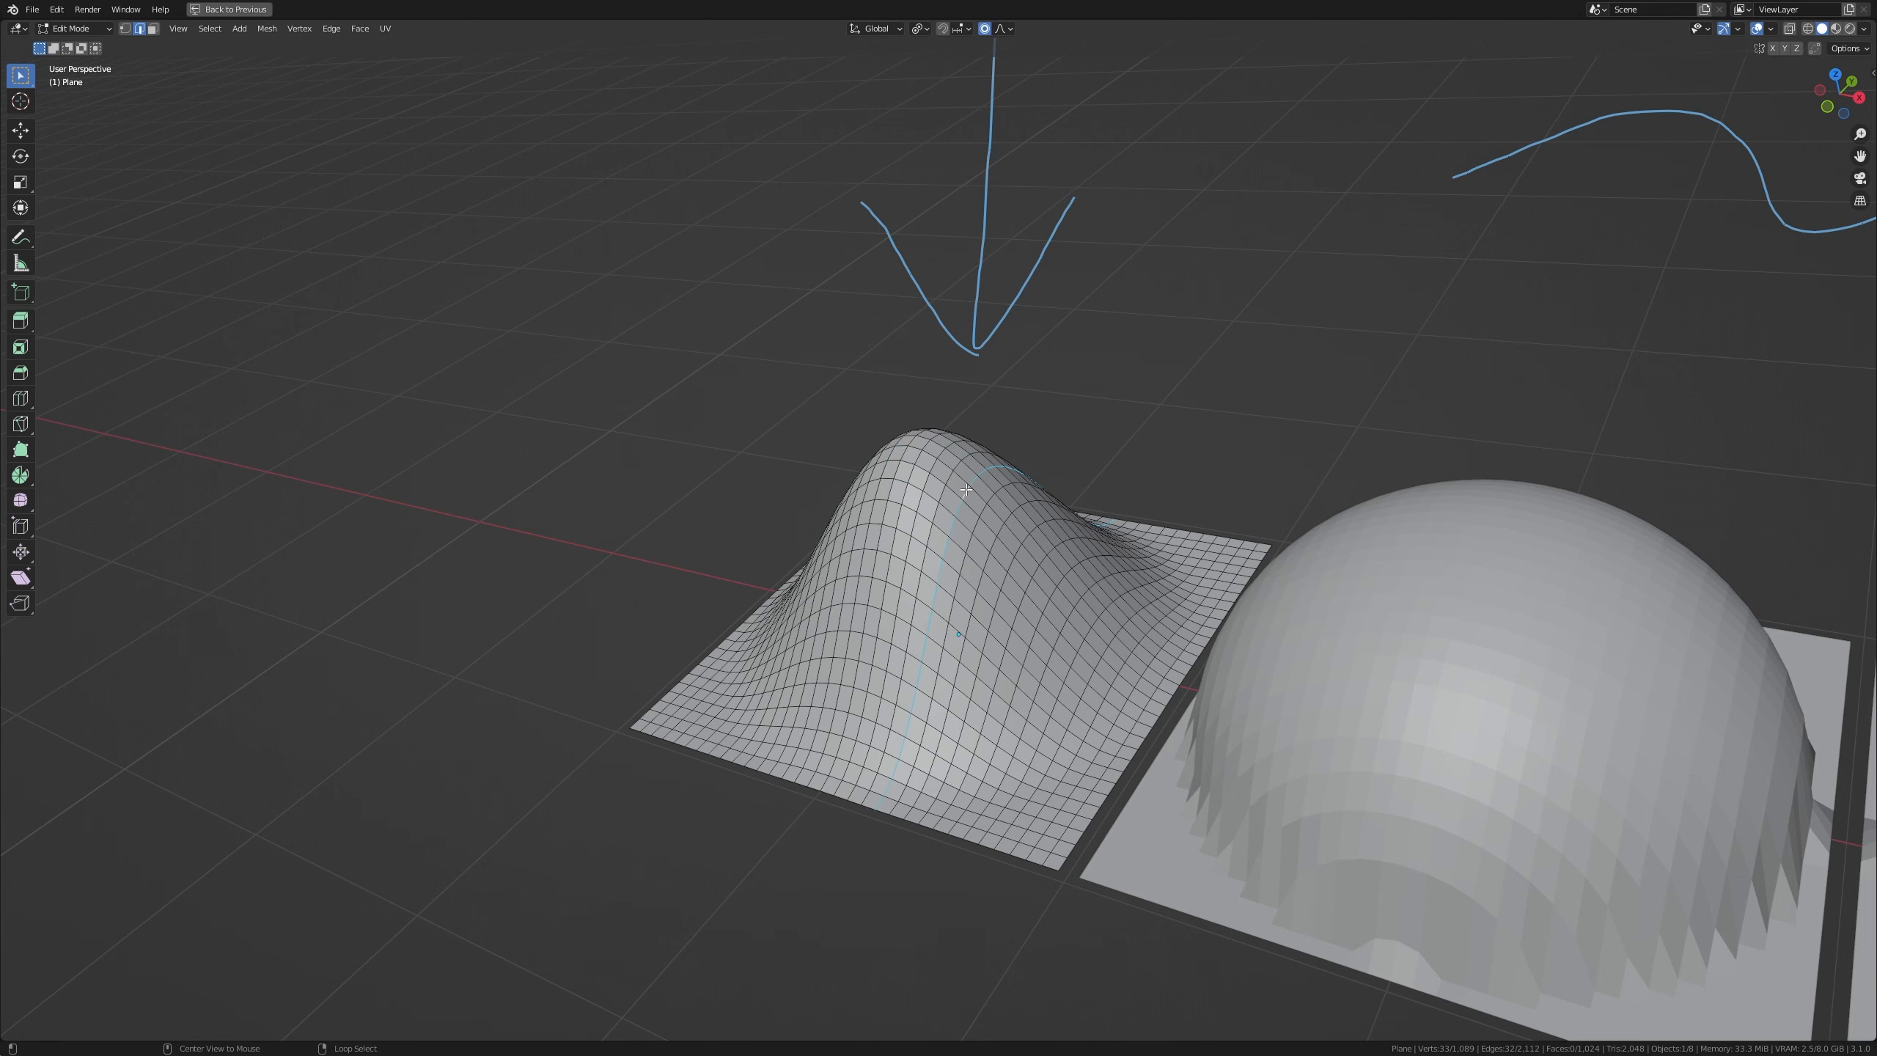
pyautogui.press('h')
pyautogui.press('1')
pyautogui.press('l')
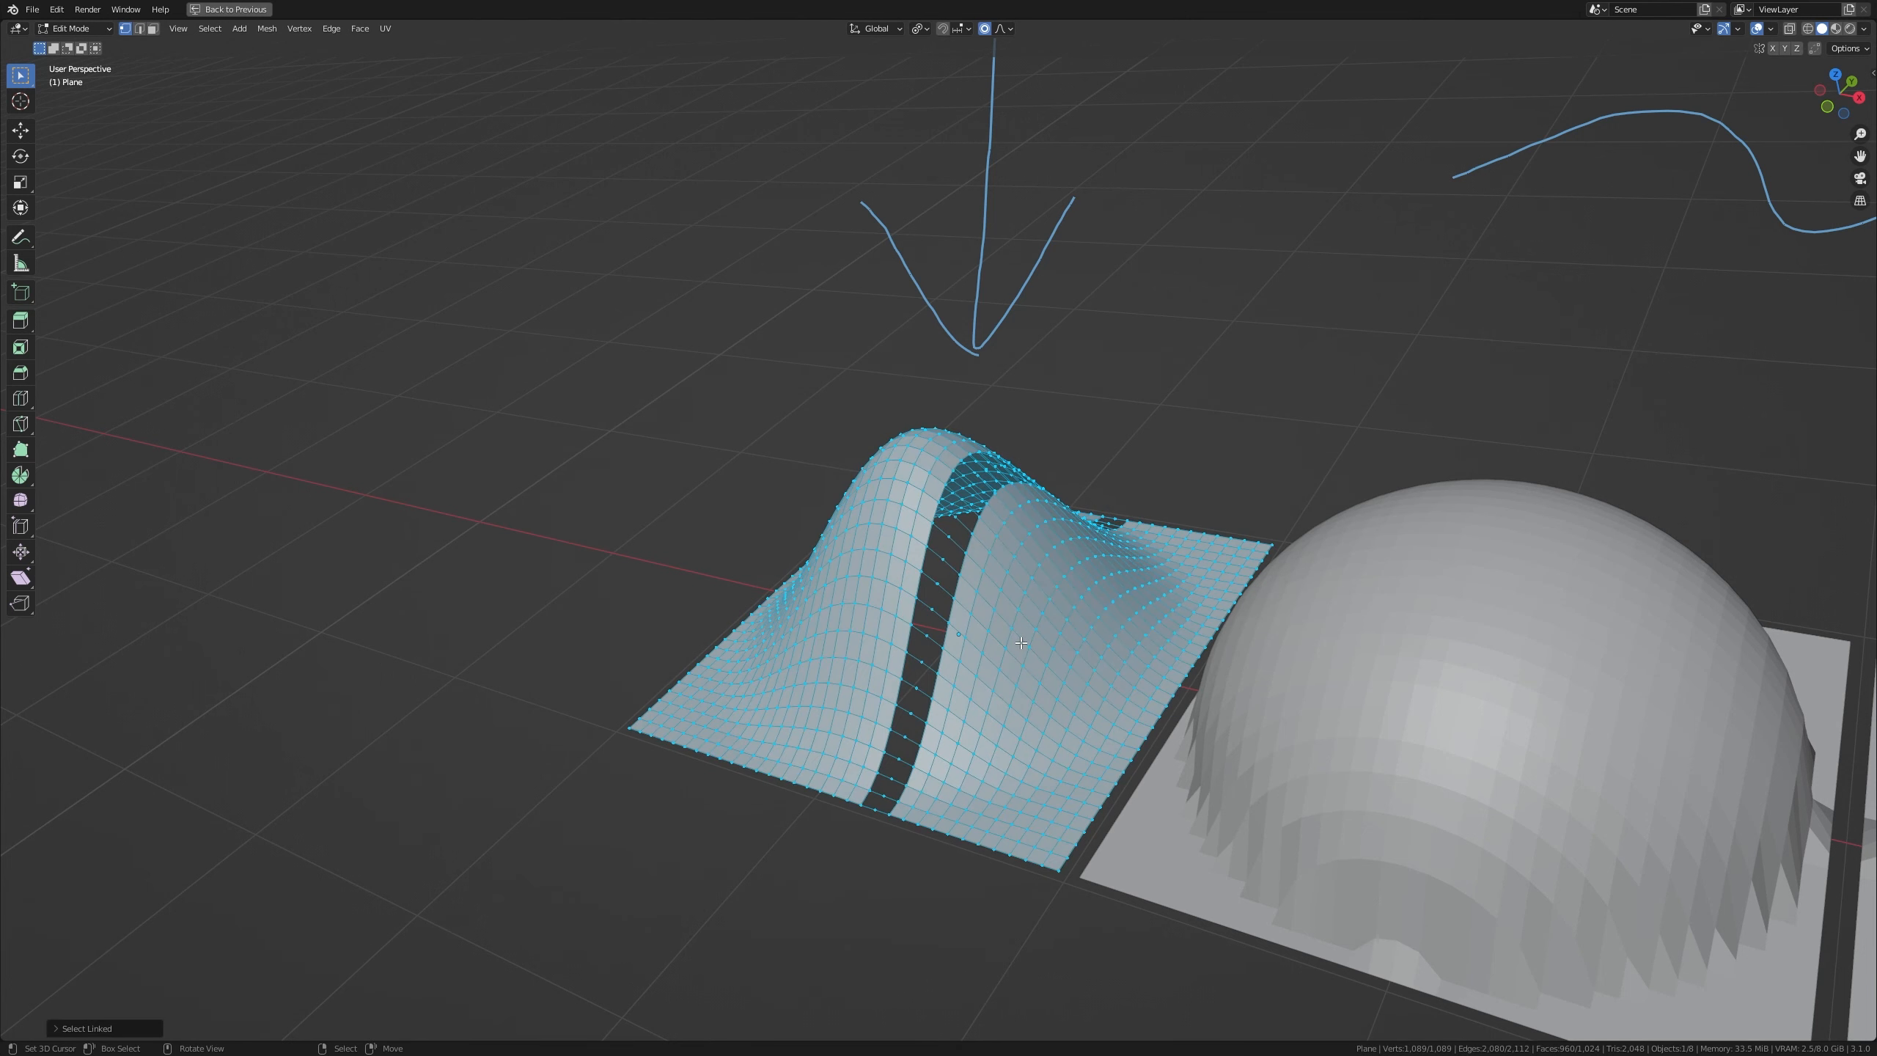
pyautogui.hotkey('alt', 'a')
pyautogui.press('a')
pyautogui.hotkey('alt', 'a')
pyautogui.press('2')
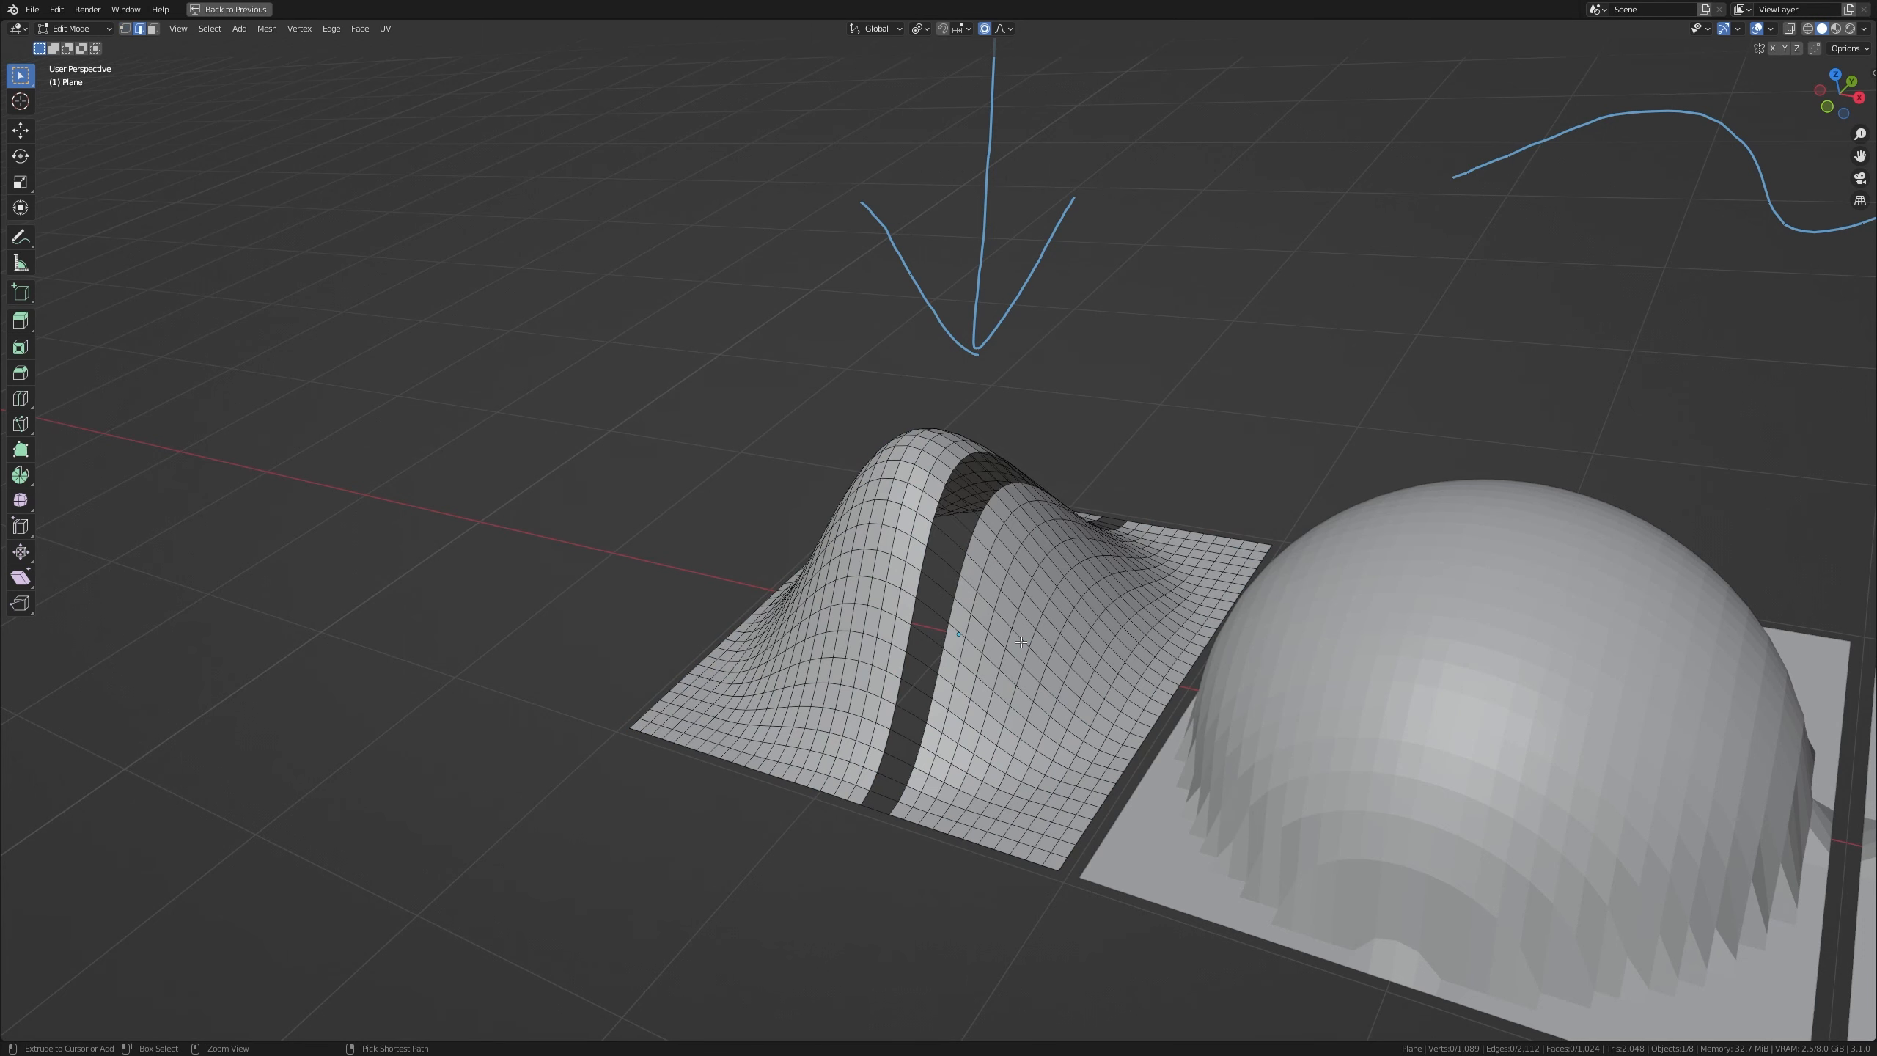
pyautogui.press('1')
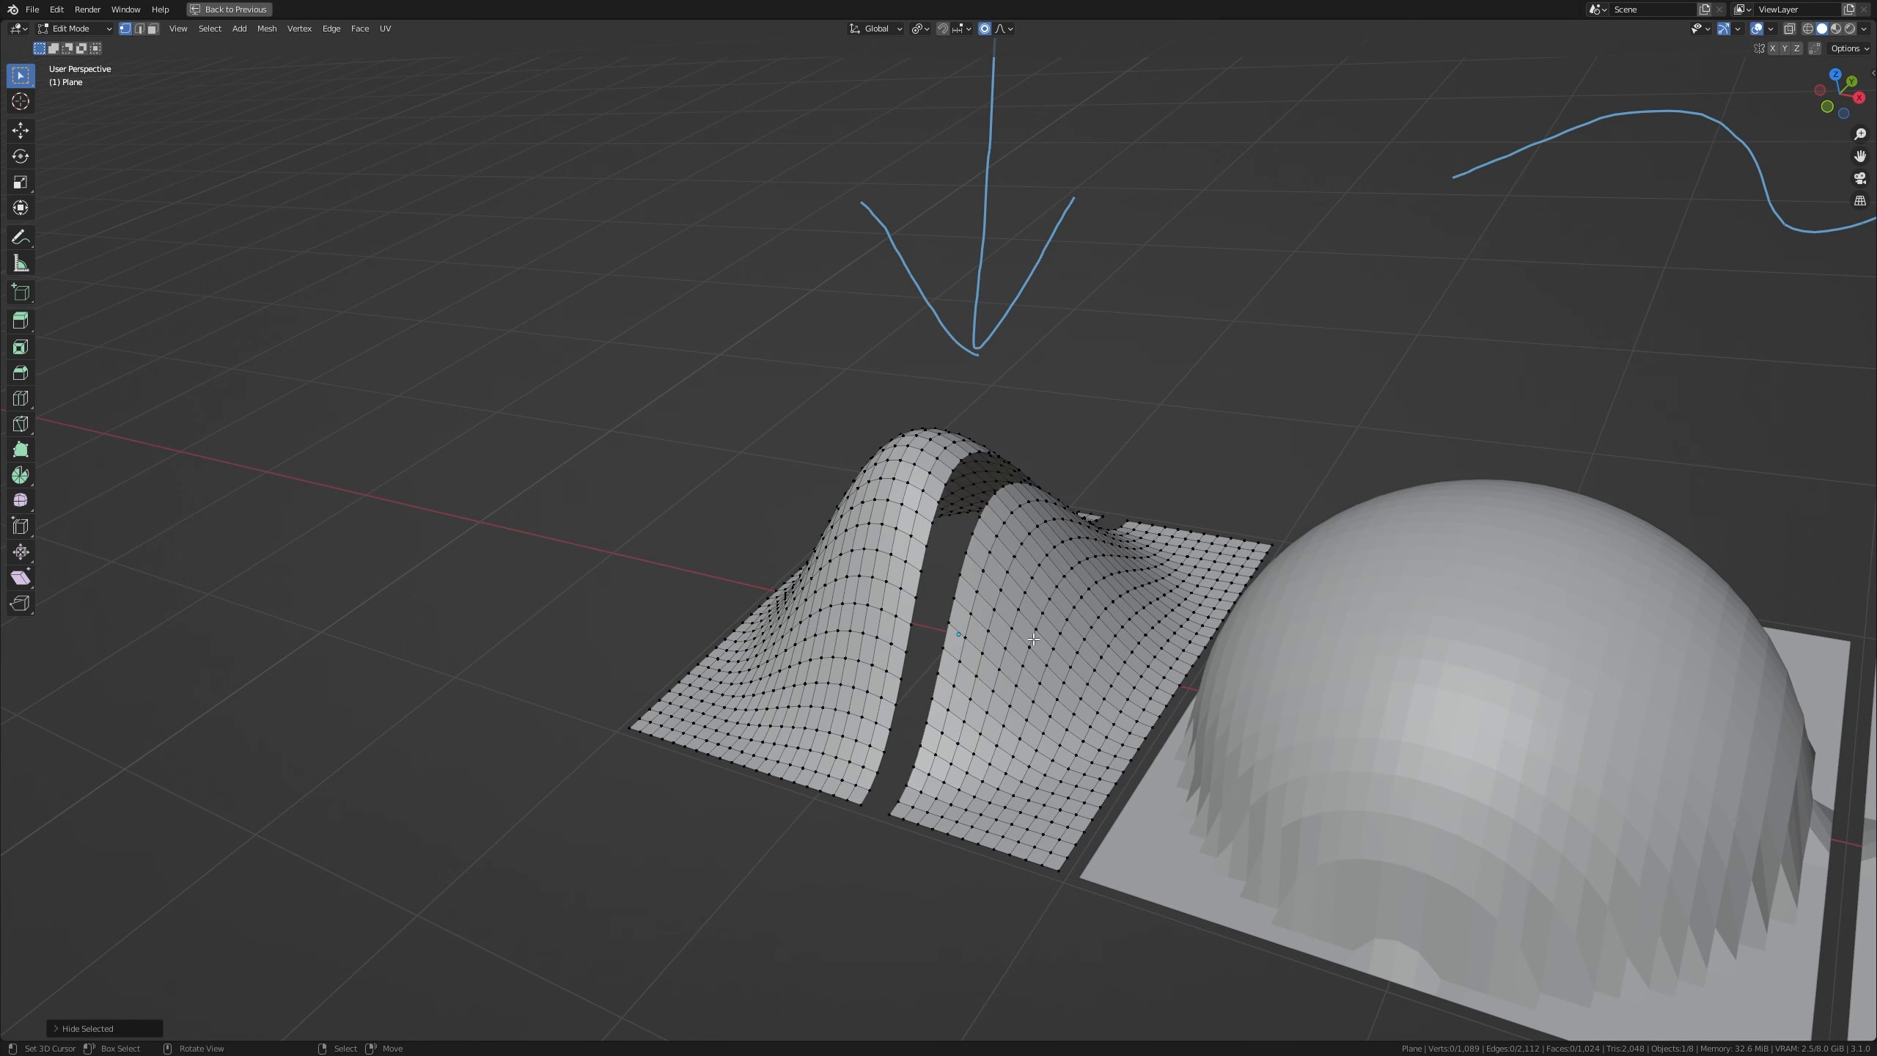
# Select the linked mesh part on the far side of the gap from the peak and try moving it
pyautogui.press('l')
pyautogui.press('g')
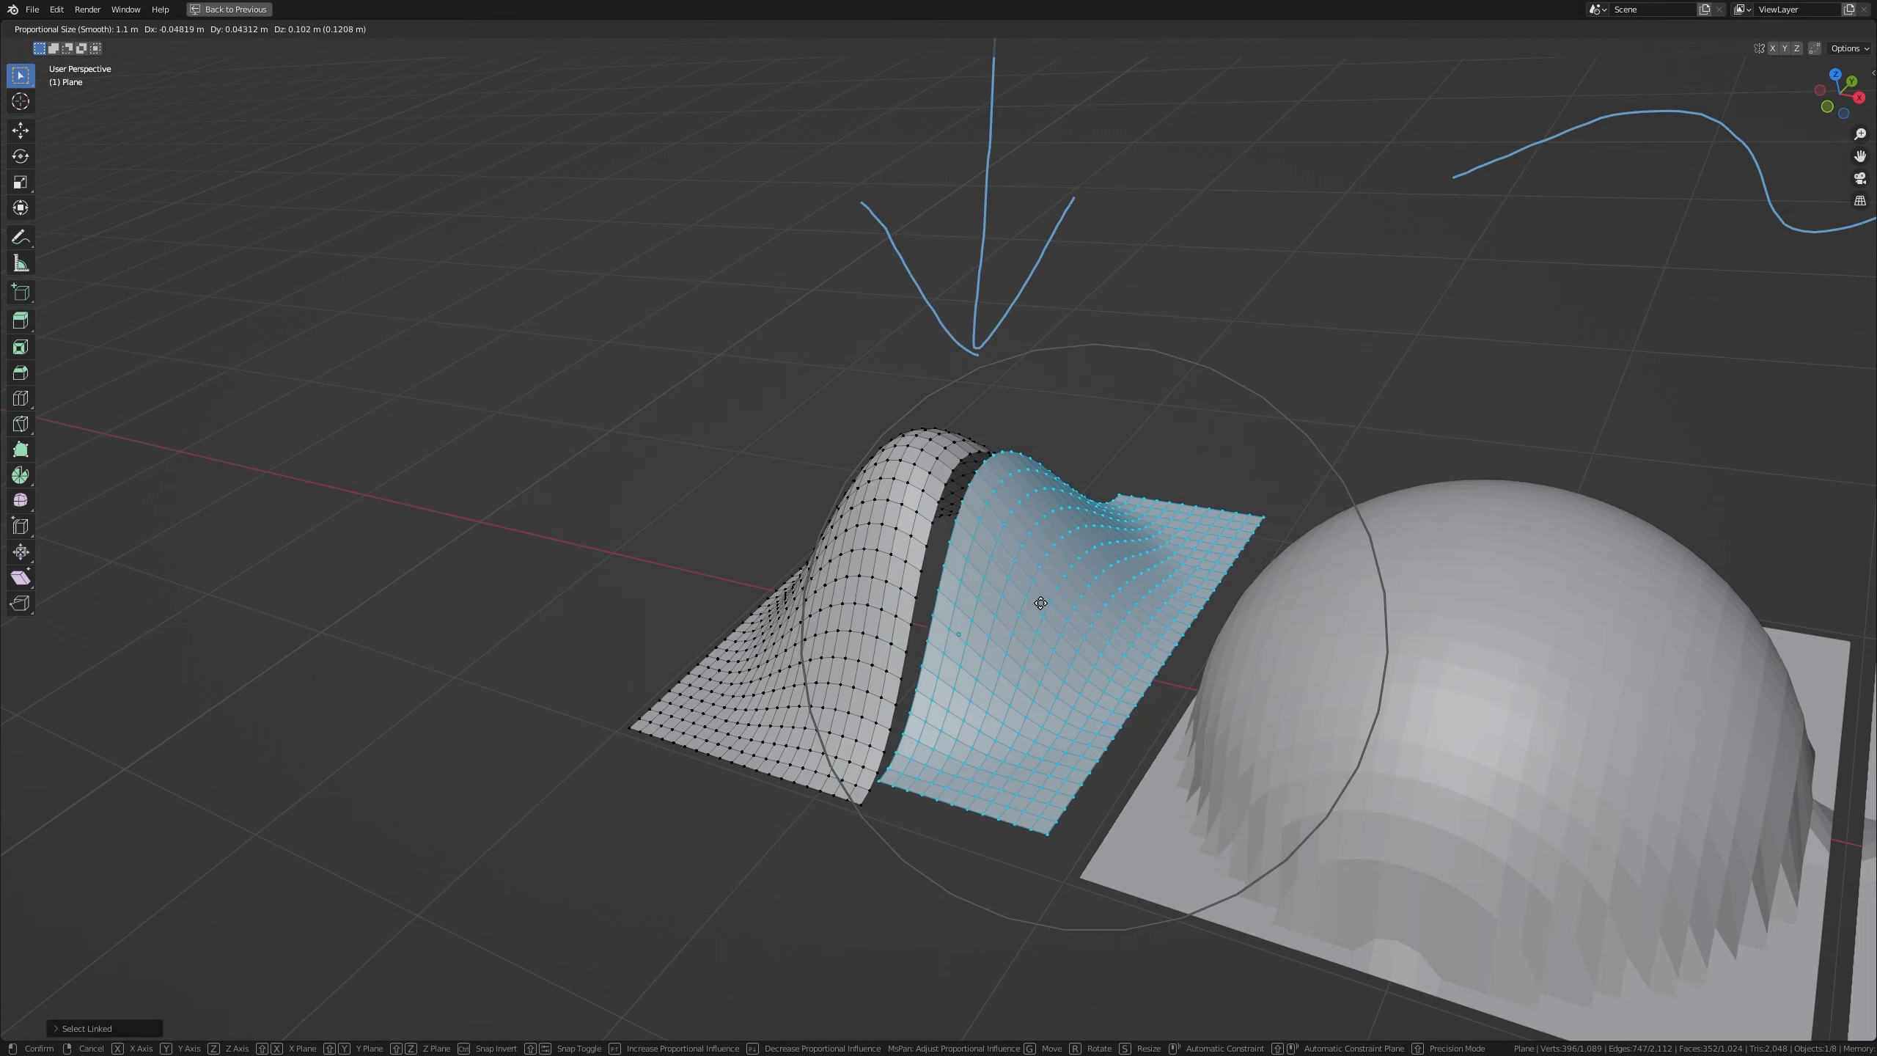
pyautogui.rightClick(1044, 603)
# Select the peak vertex and try moving it near the hidden strip, checking the Connected Only option between attempts
pyautogui.press('a')
pyautogui.press('a')
pyautogui.rightClick(946, 449)
pyautogui.press('g')
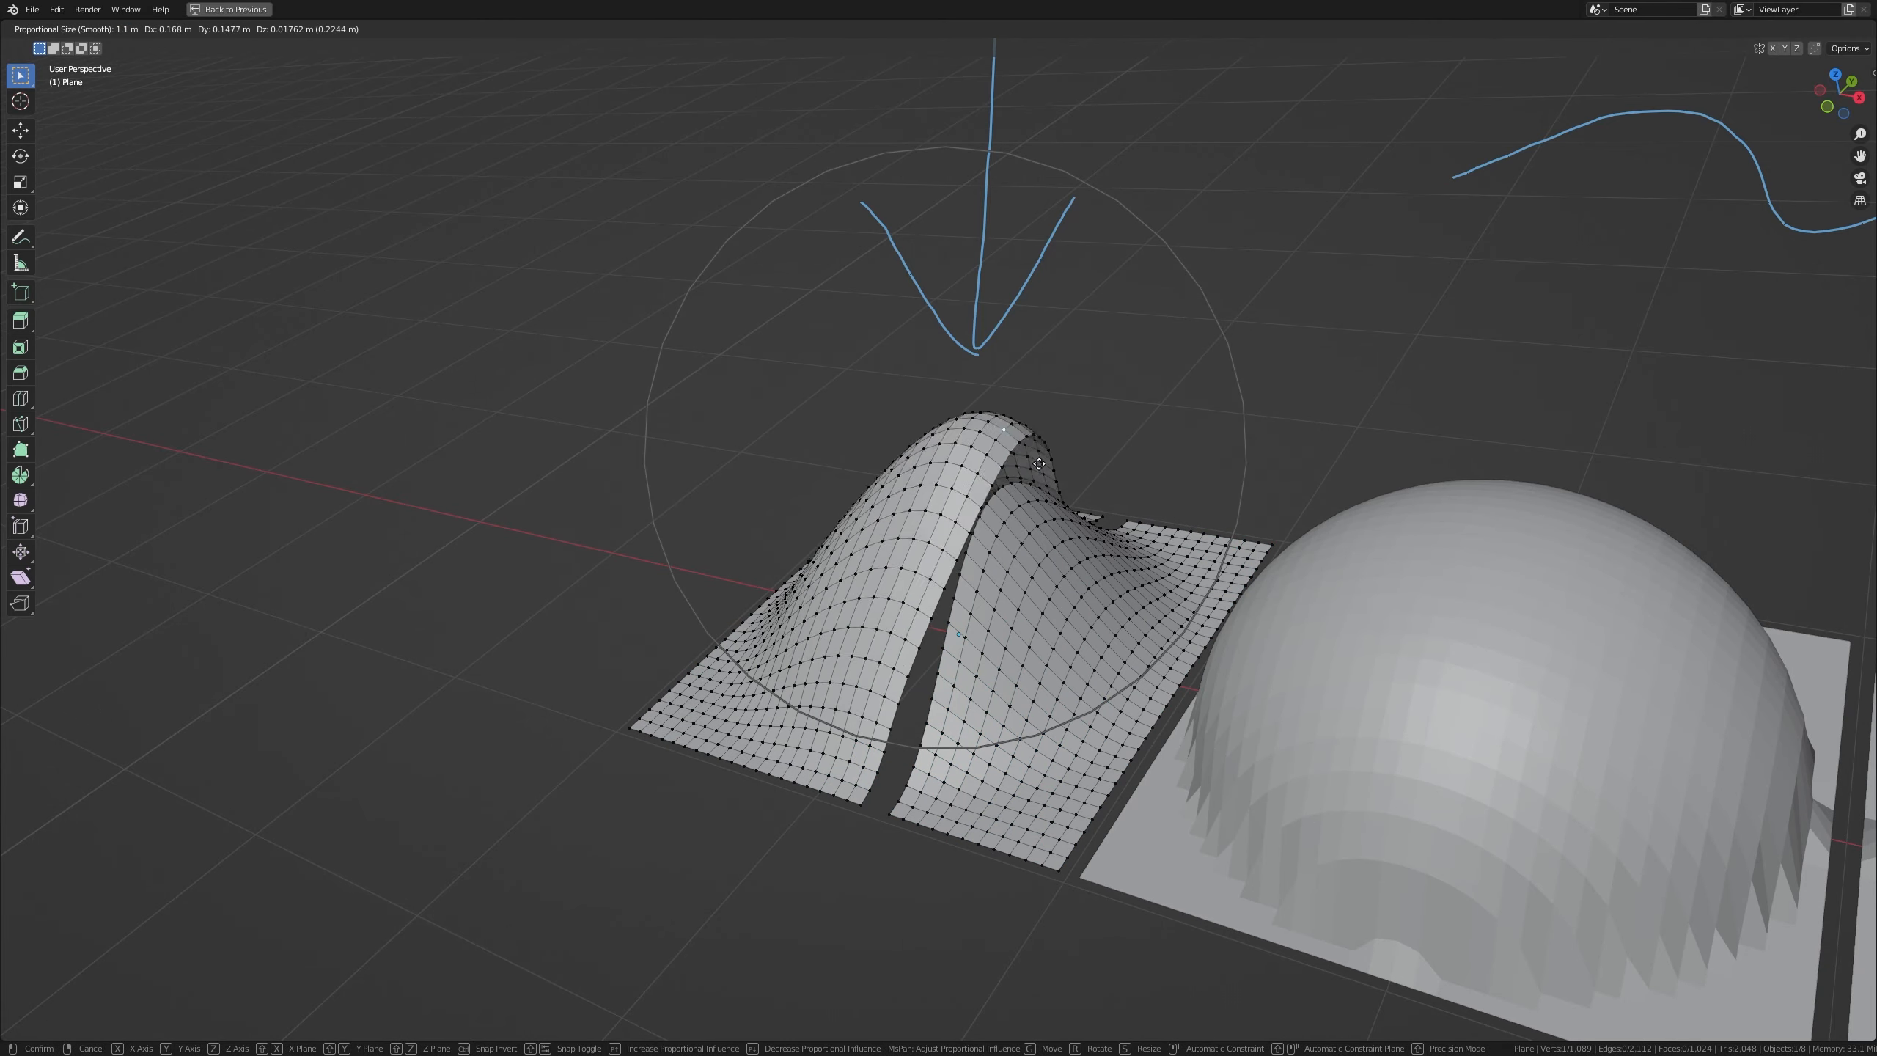
pyautogui.rightClick(989, 331)
pyautogui.click(1006, 31)
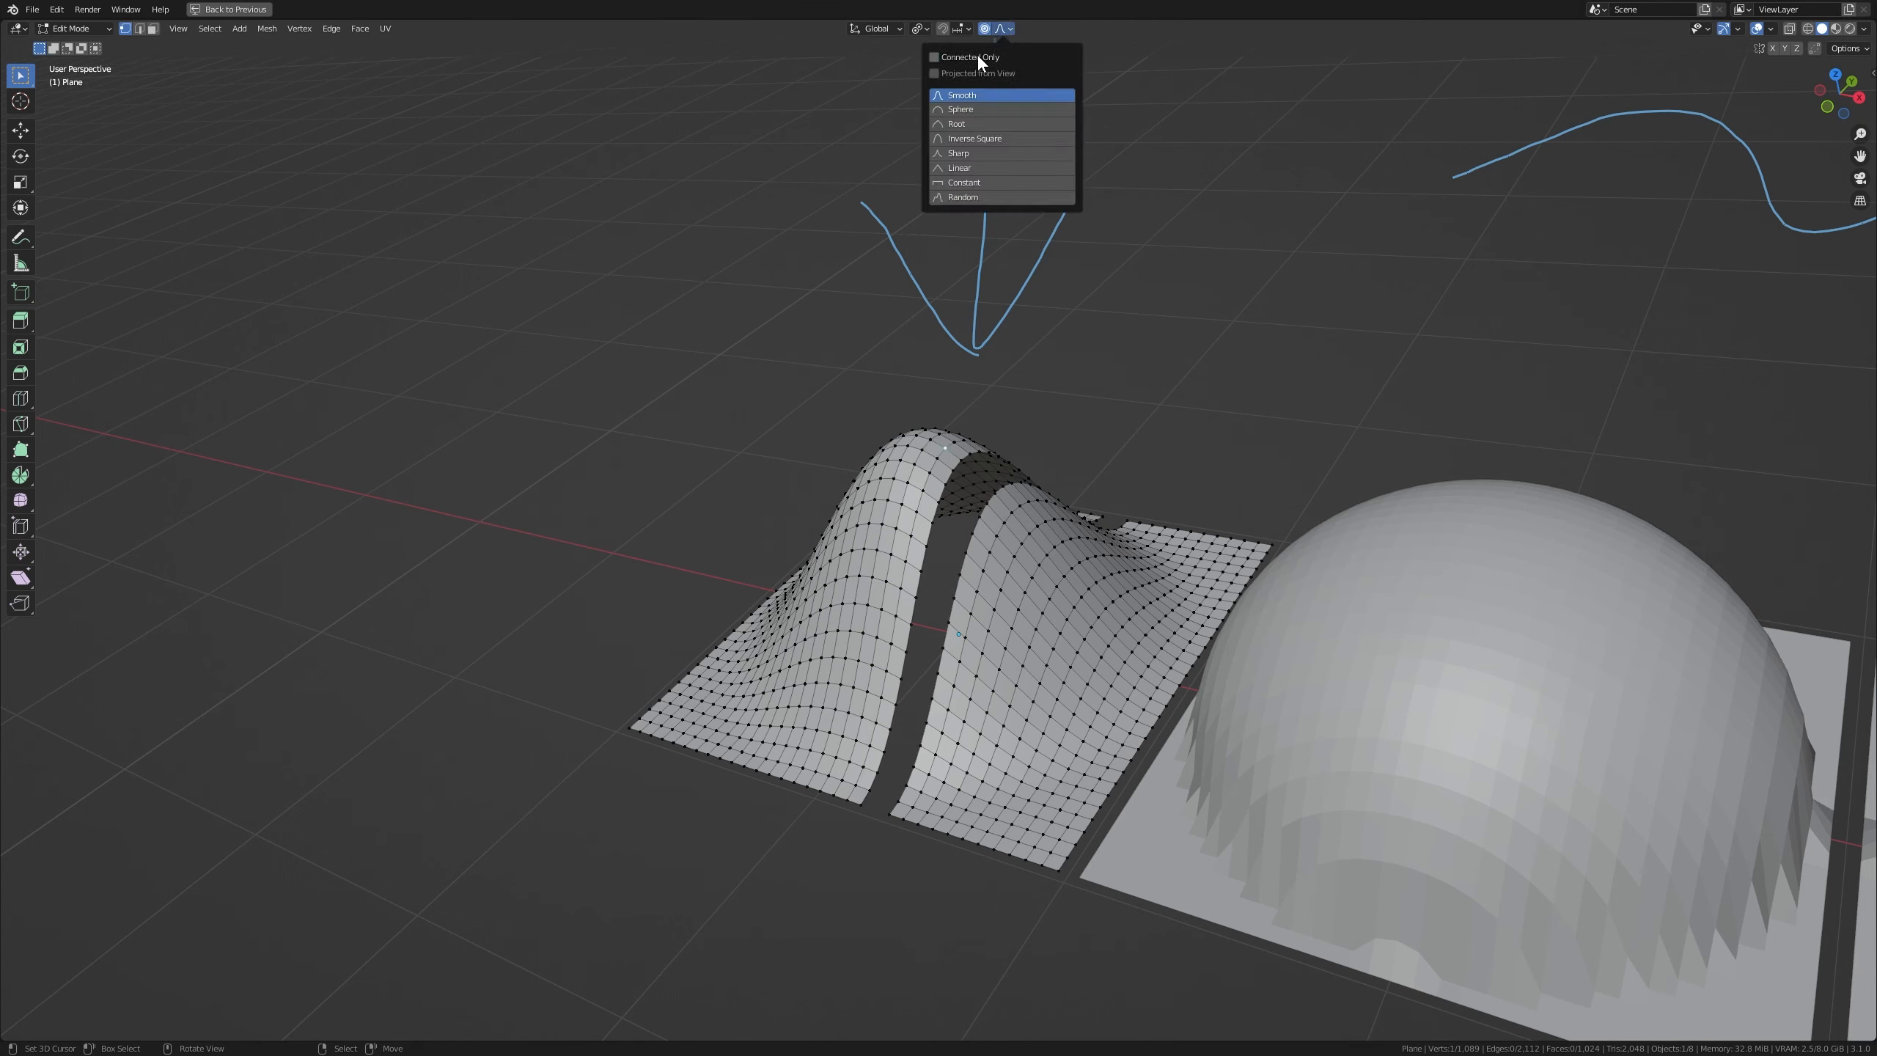
pyautogui.press('g')
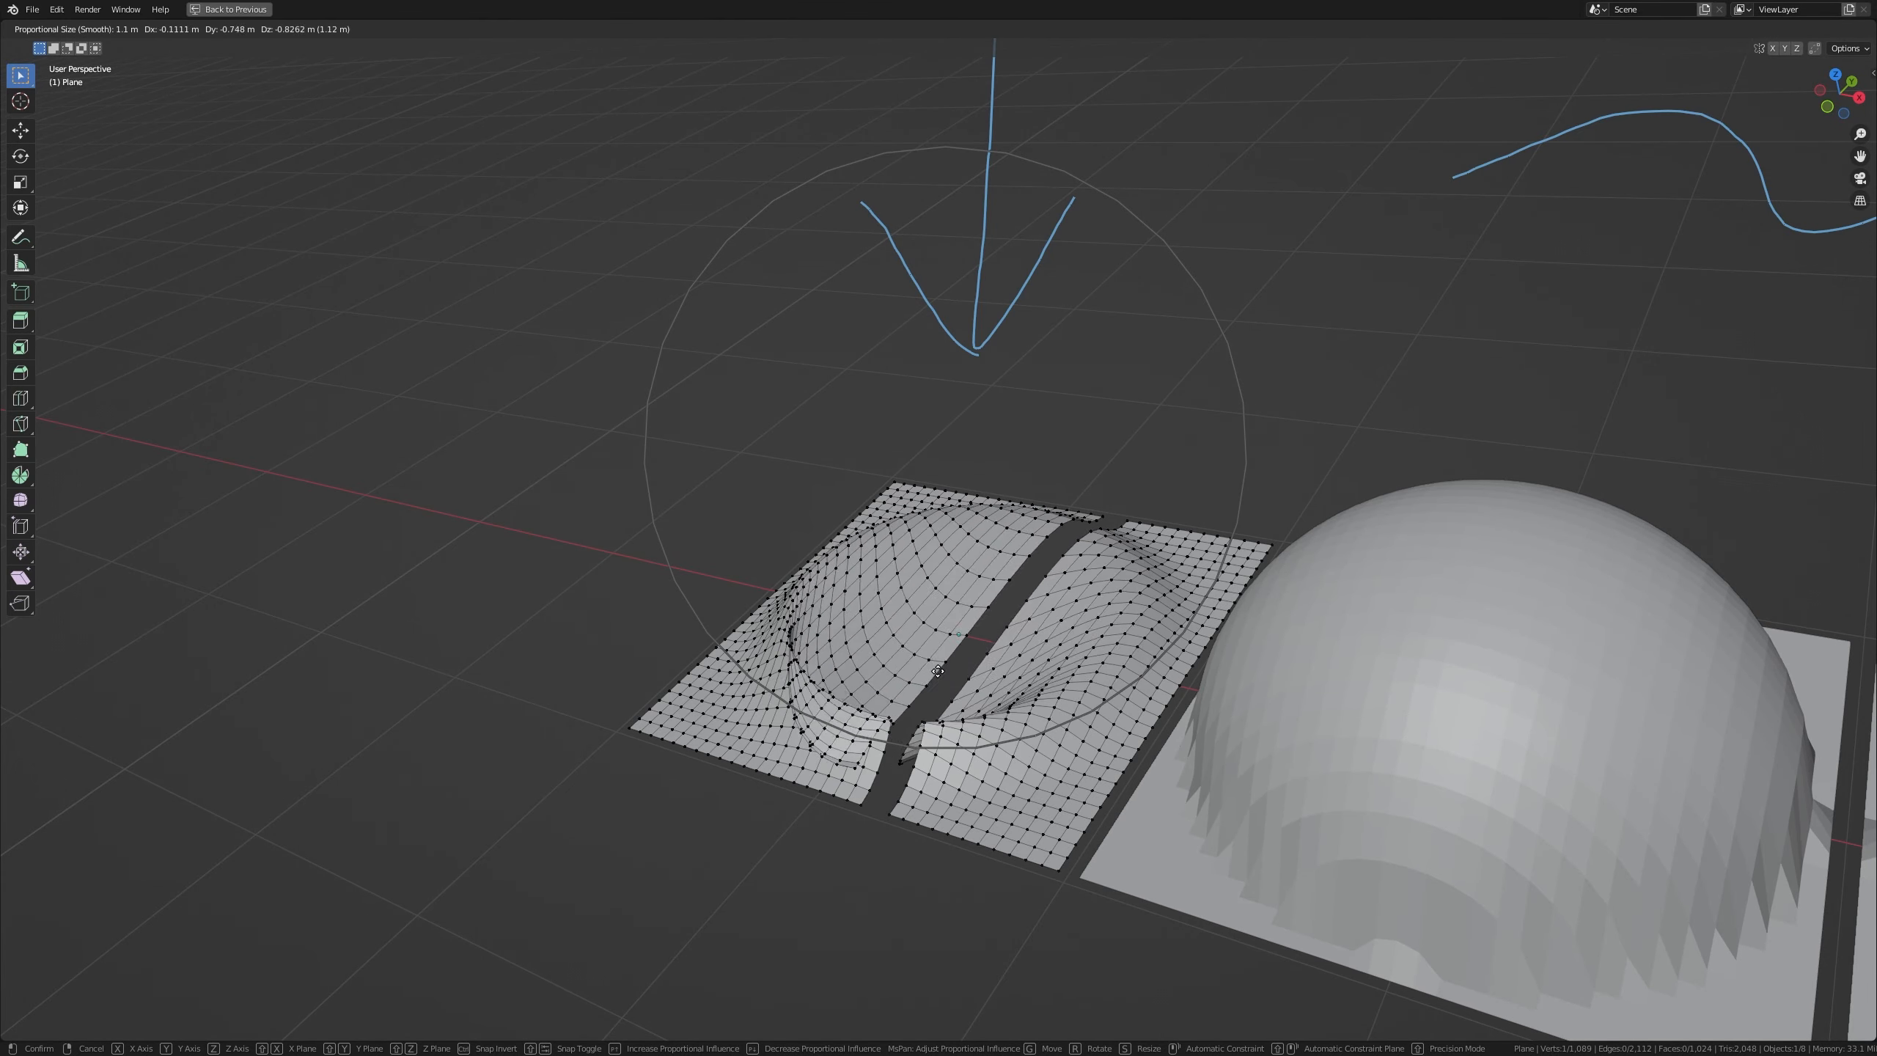
pyautogui.click(1081, 488)
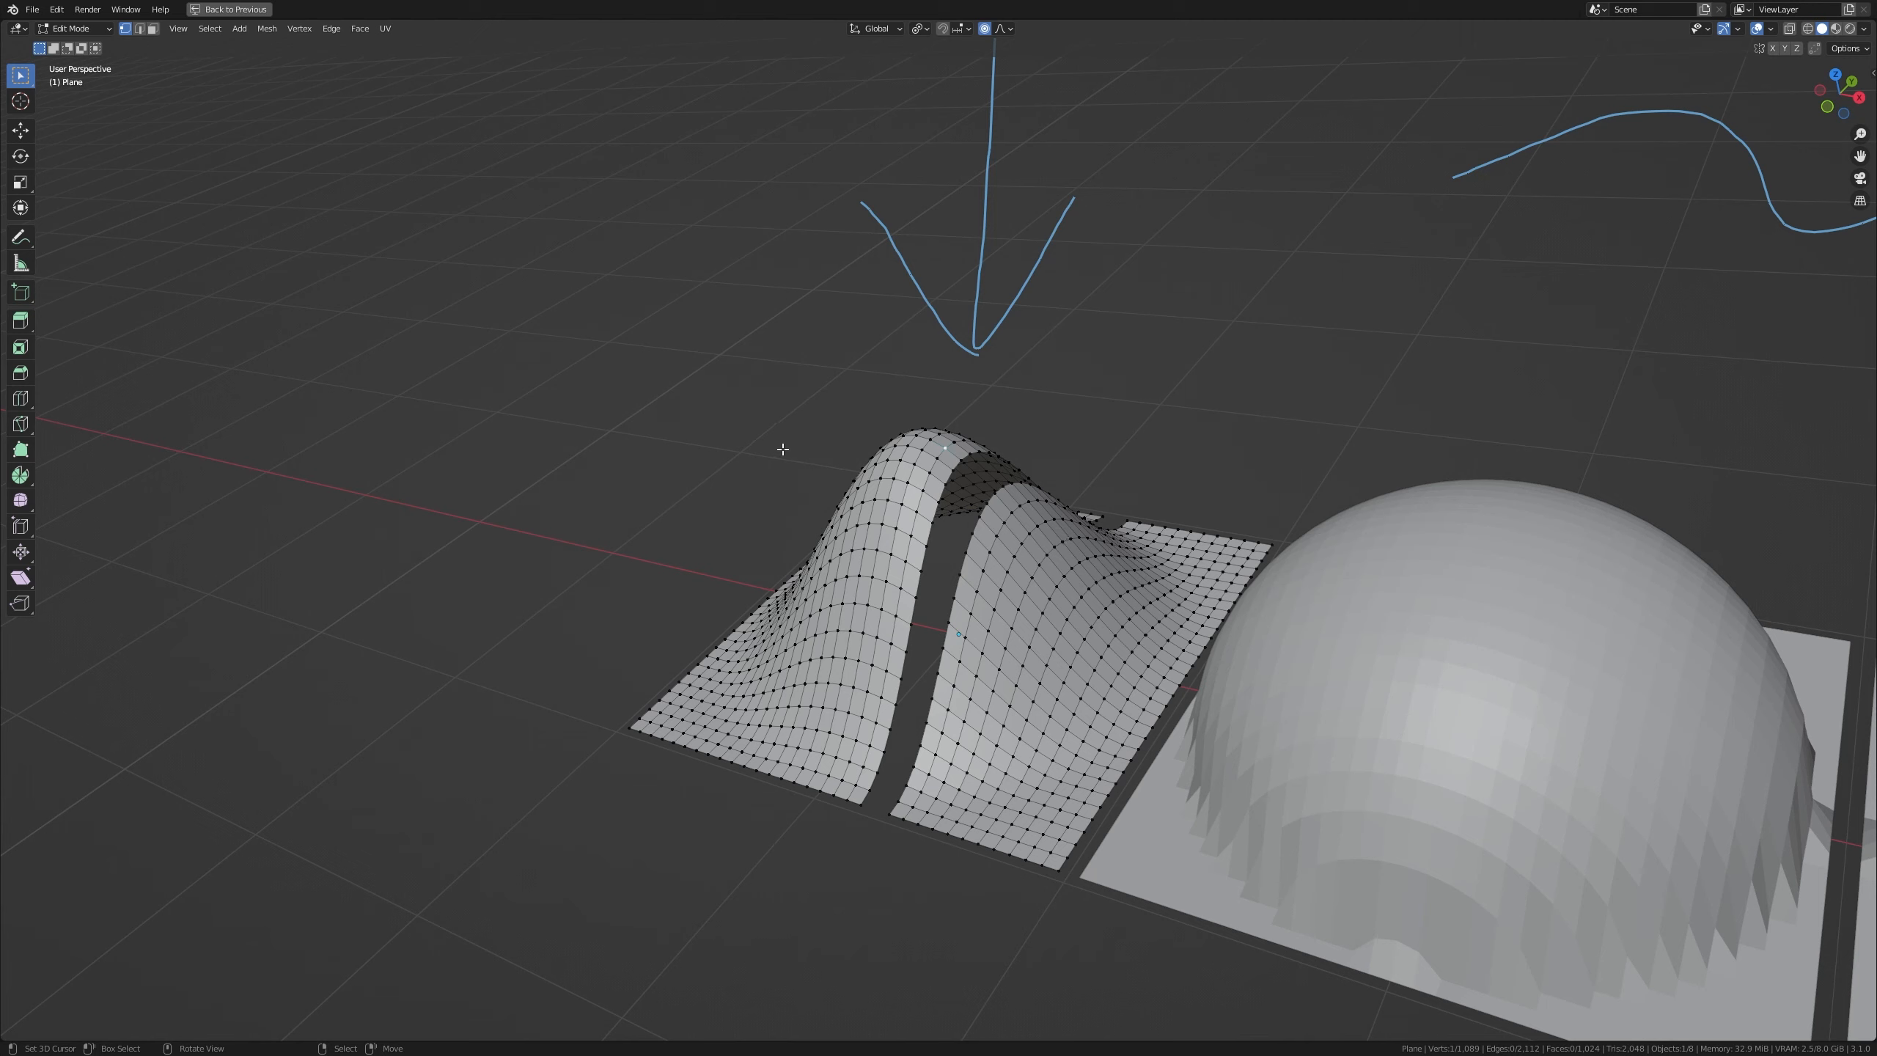
# Reveal the first plane's hidden geometry and deselect everything
pyautogui.press('Tab')
pyautogui.press('Tab')
pyautogui.hotkey('alt', 'h')
pyautogui.hotkey('alt', 'a')
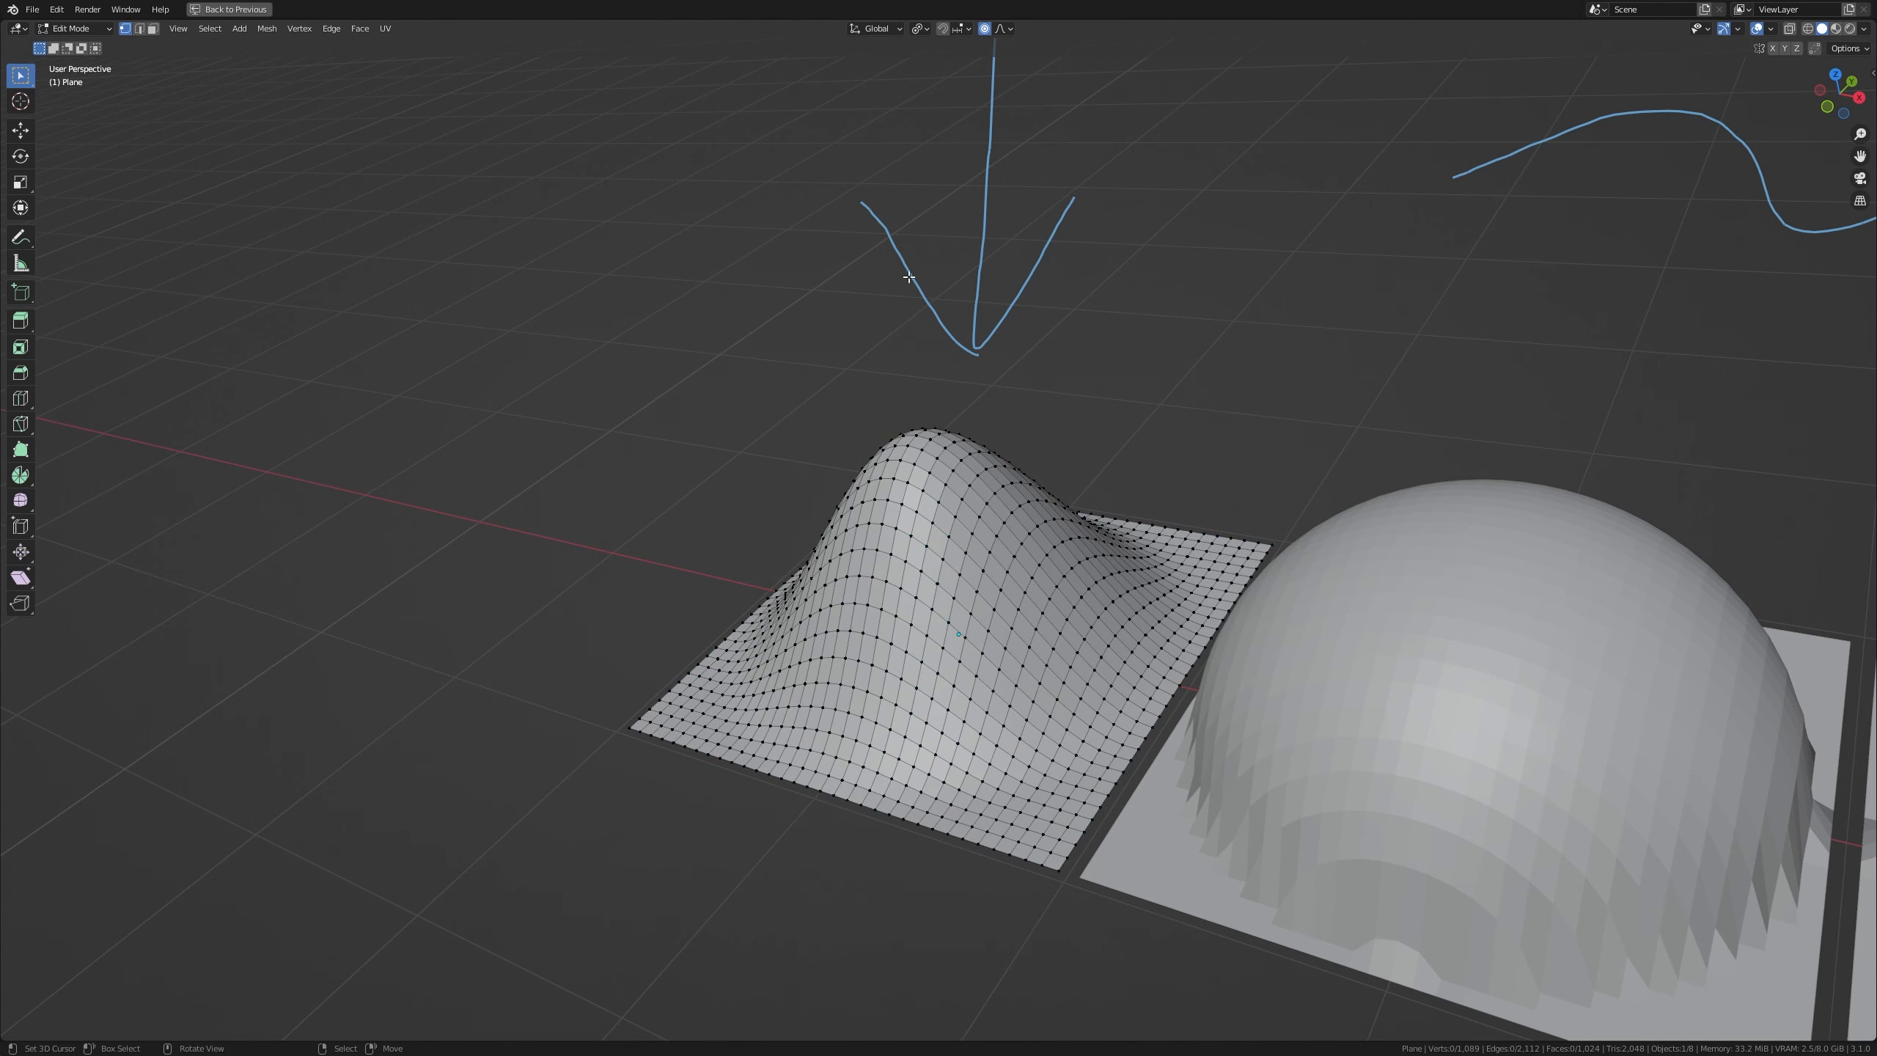
# Enable Projected from View for proportional editing and move the first plane's peak vertex upward
pyautogui.click(1004, 29)
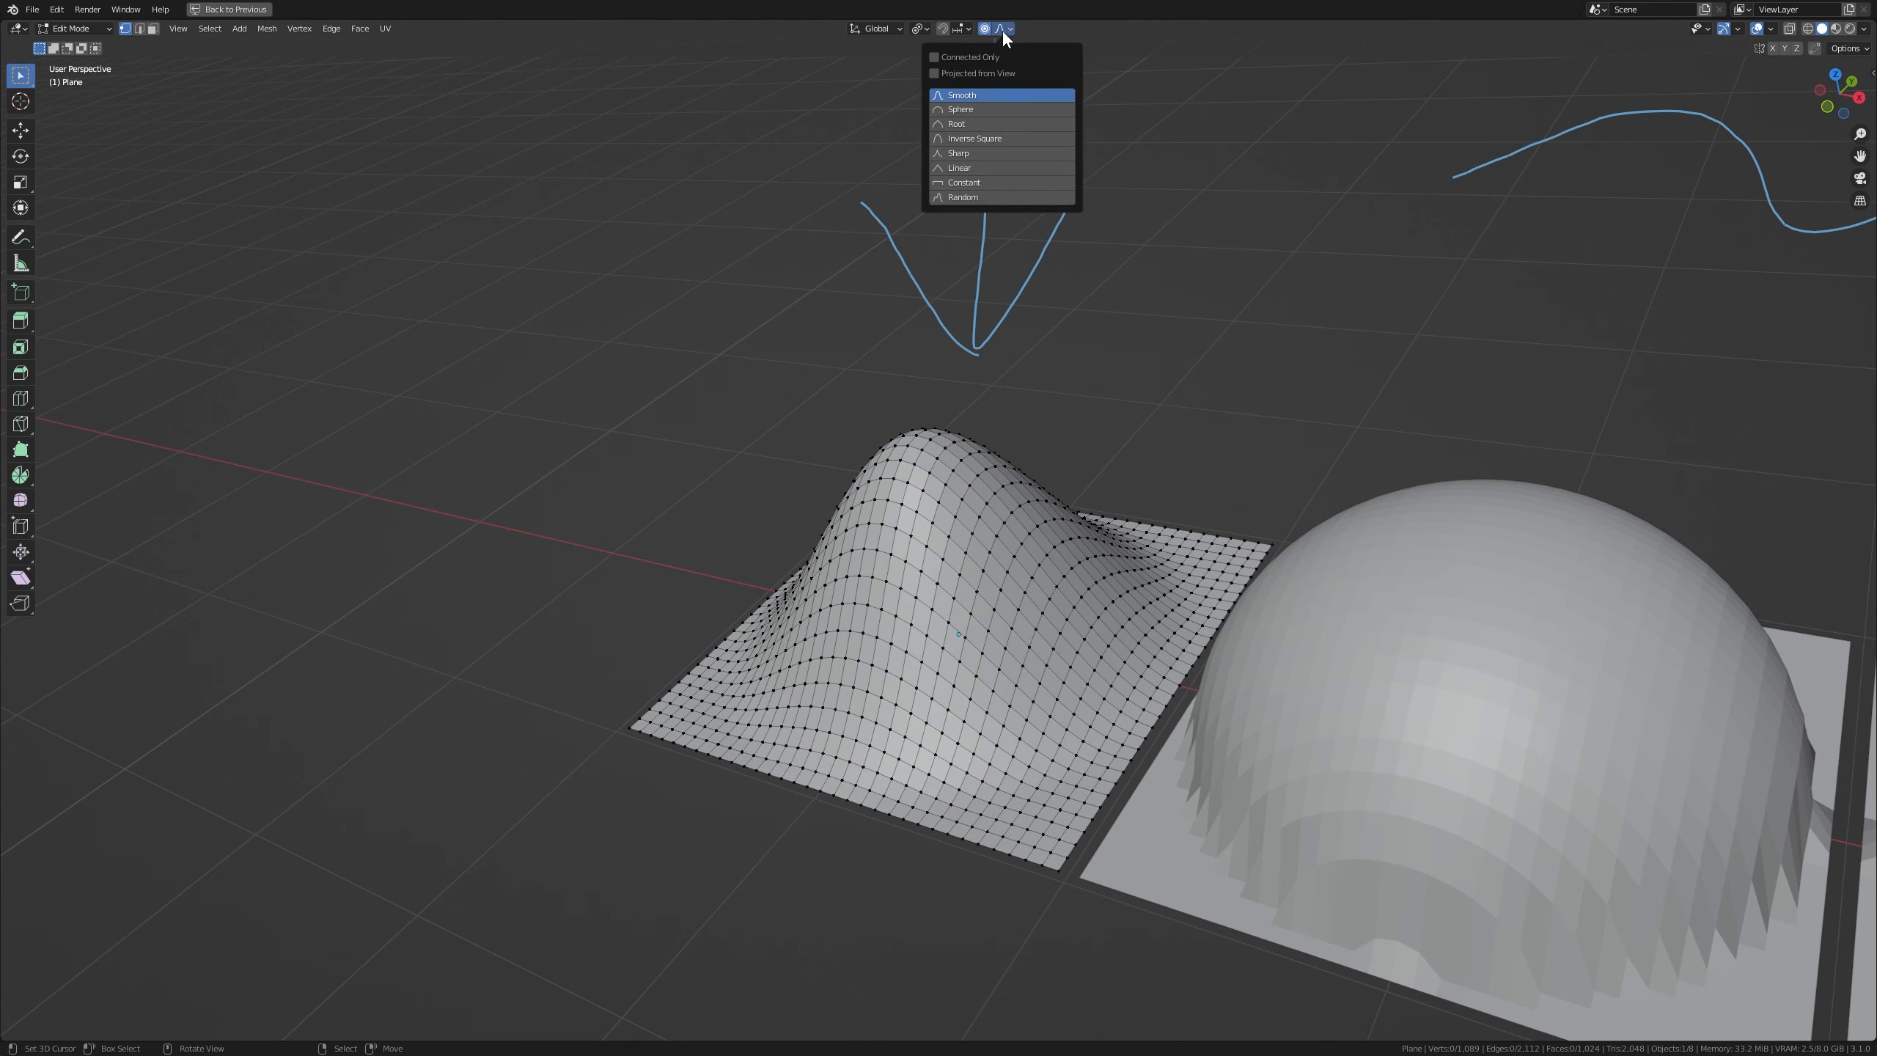
pyautogui.click(977, 72)
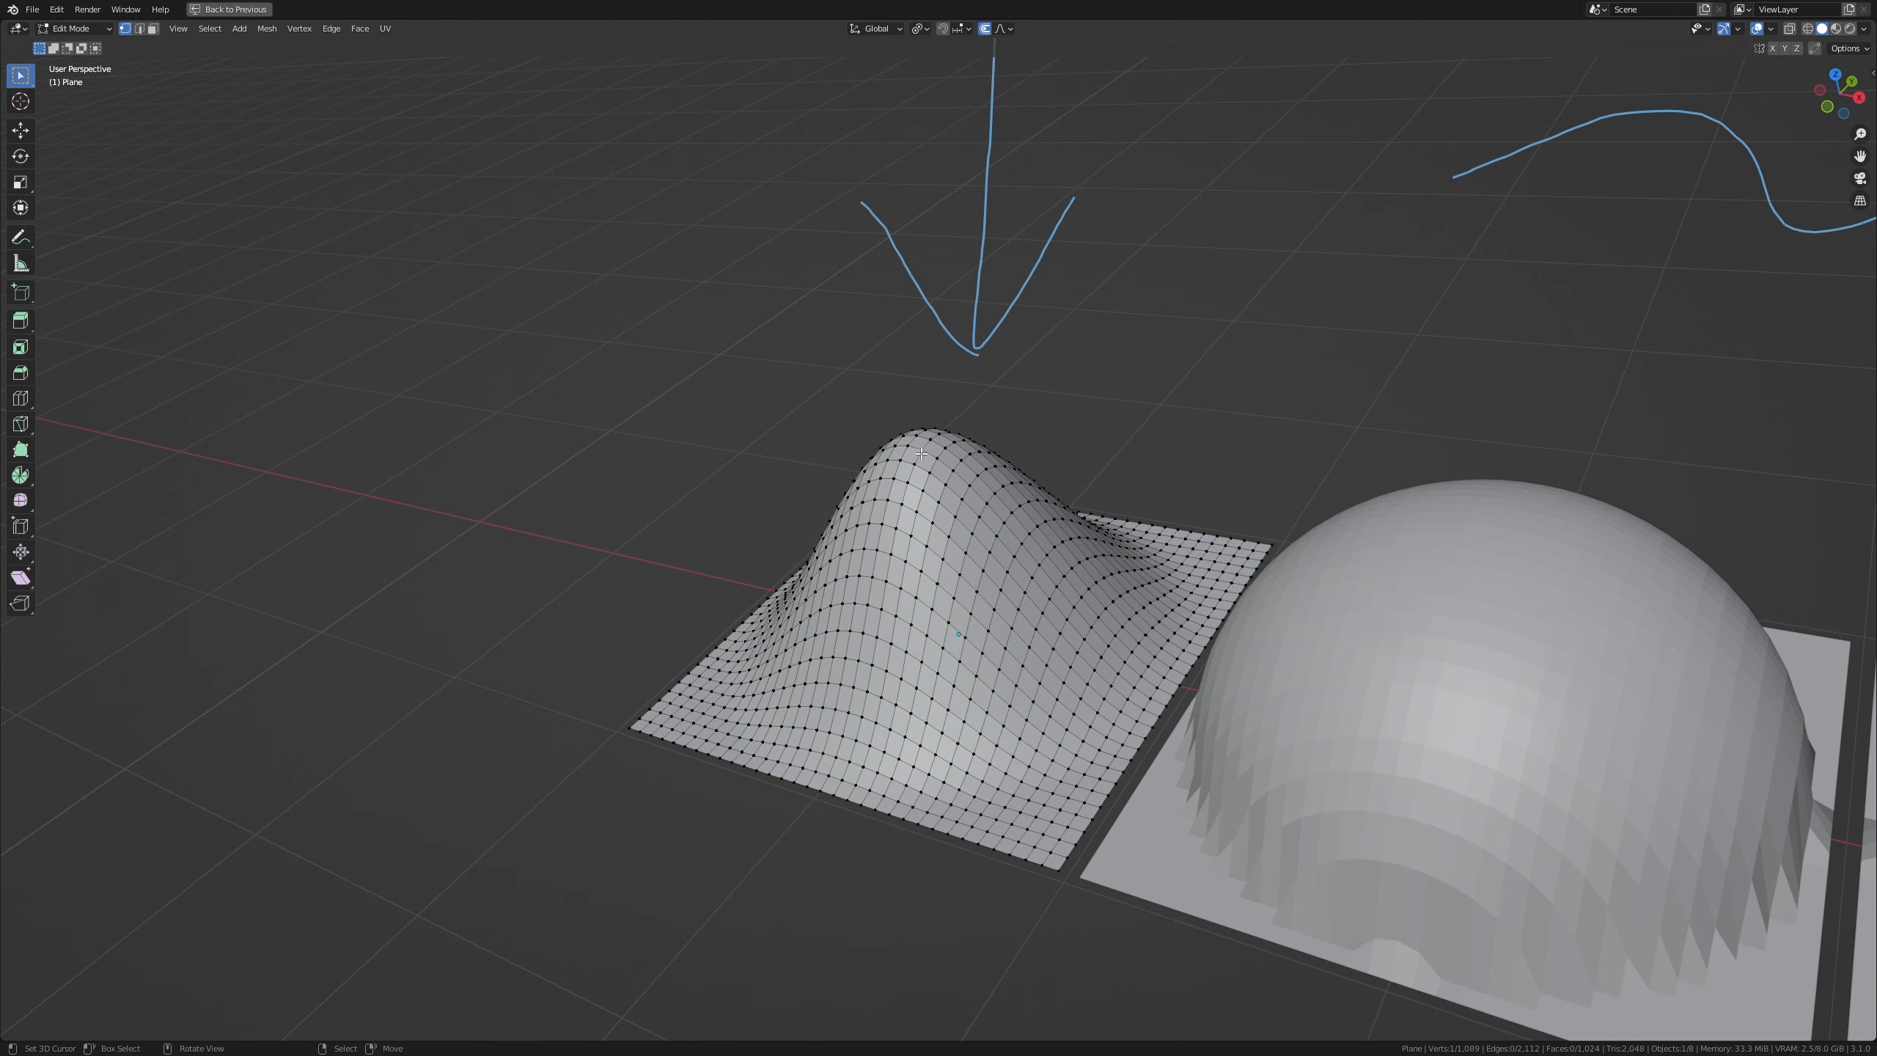
pyautogui.press('g')
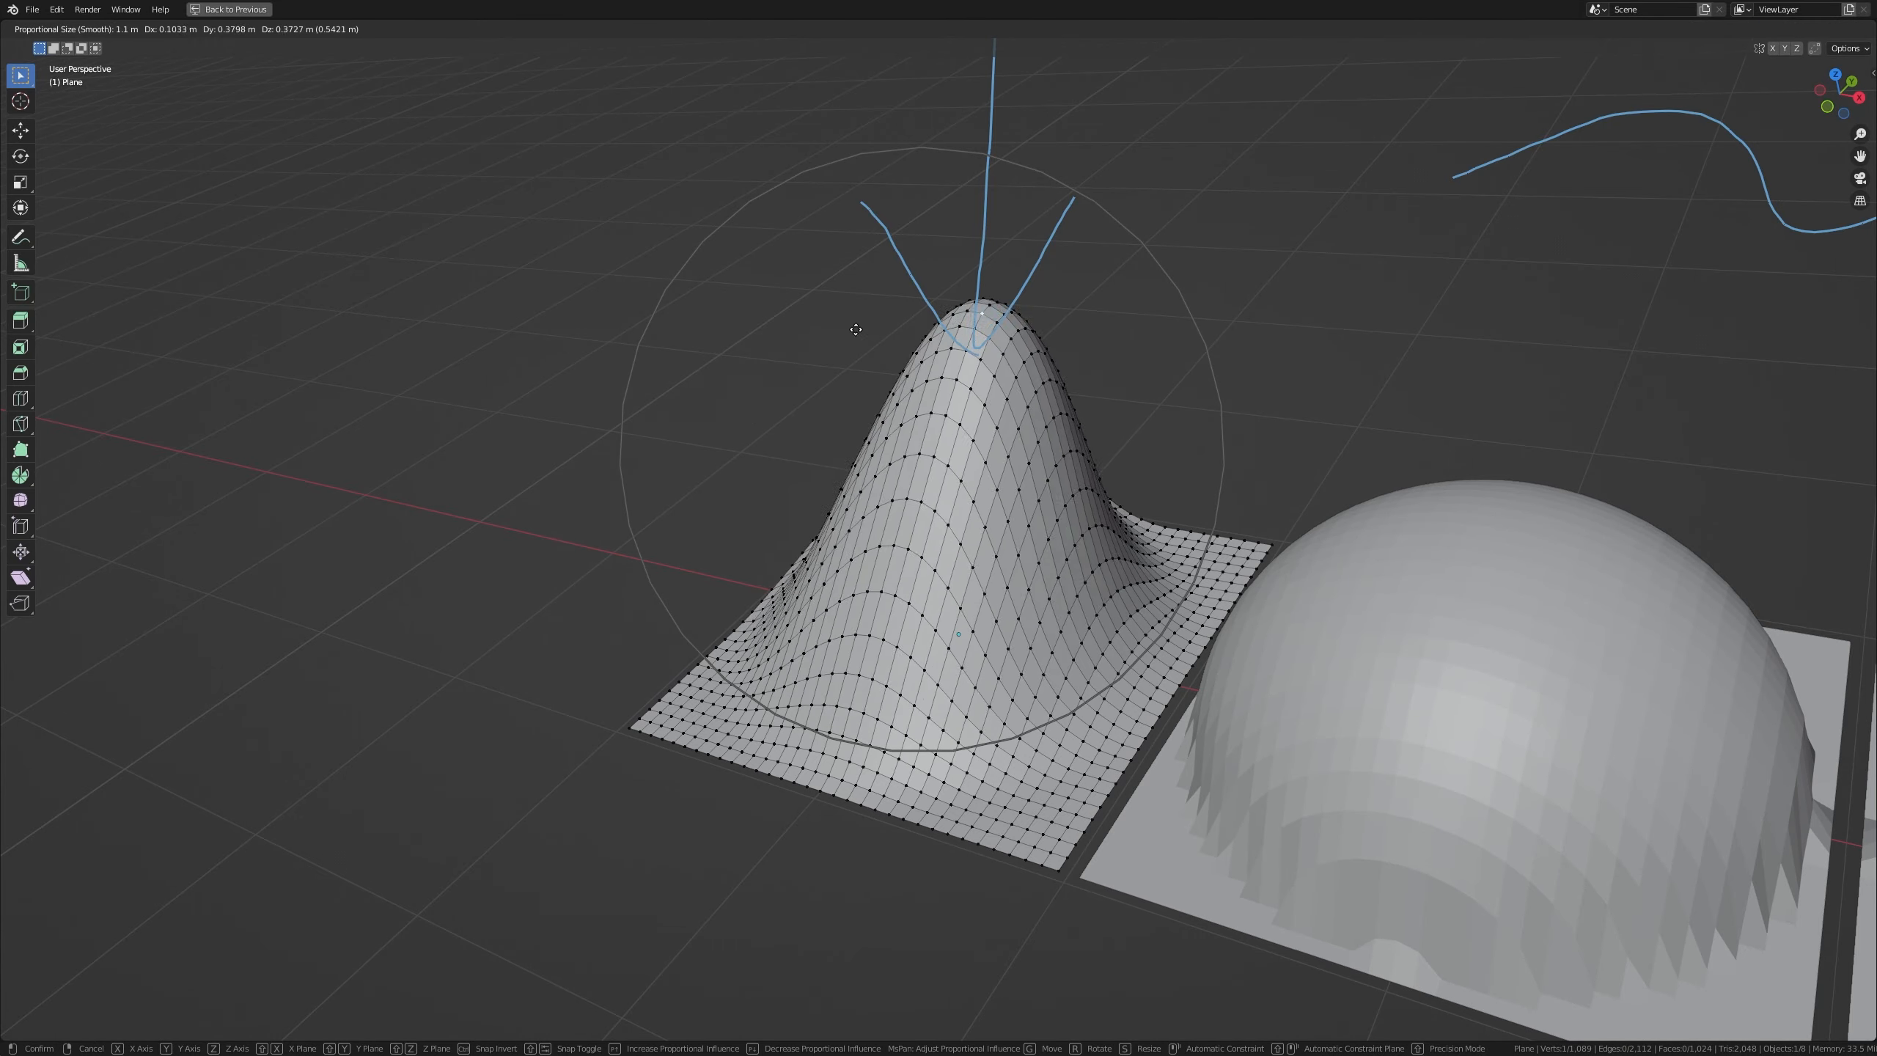
pyautogui.click(796, 275)
pyautogui.moveTo(749, 445); pyautogui.dragTo(658, 343, button='middle')
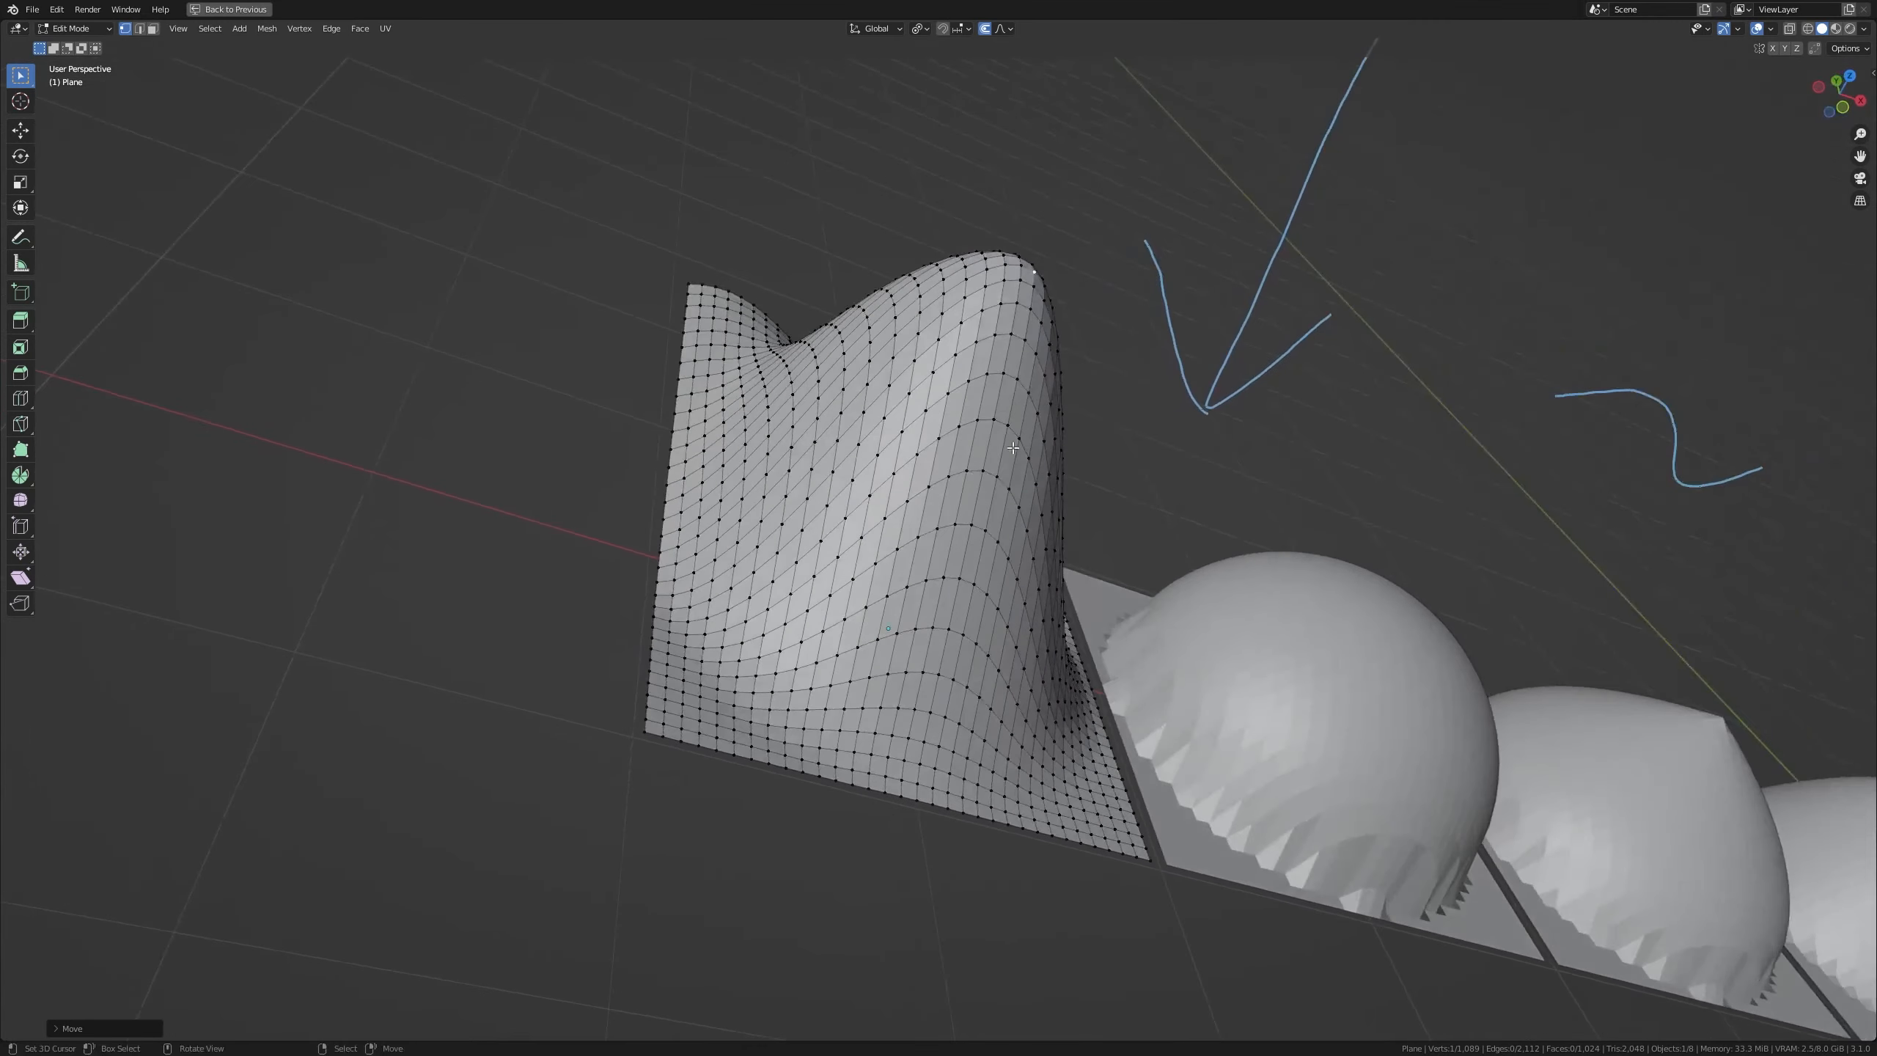
# Undo the peak move and try several free moves of the peak vertex from a different viewing angle
pyautogui.hotkey('ctrl', 'z')
pyautogui.moveTo(704, 412)
pyautogui.mouseDown(button='middle')
pyautogui.moveTo(1094, 537)
pyautogui.moveTo(1016, 582)
pyautogui.moveTo(975, 643)
pyautogui.moveTo(806, 673)
pyautogui.moveTo(768, 637)
pyautogui.moveTo(1016, 589)
pyautogui.mouseUp(button='middle')
pyautogui.press('g')
pyautogui.rightClick(1016, 582)
pyautogui.press('g')
pyautogui.rightClick(924, 666)
pyautogui.press('g')
pyautogui.rightClick(746, 629)
pyautogui.press('g')
pyautogui.rightClick(1016, 588)
pyautogui.rightClick(1015, 588)
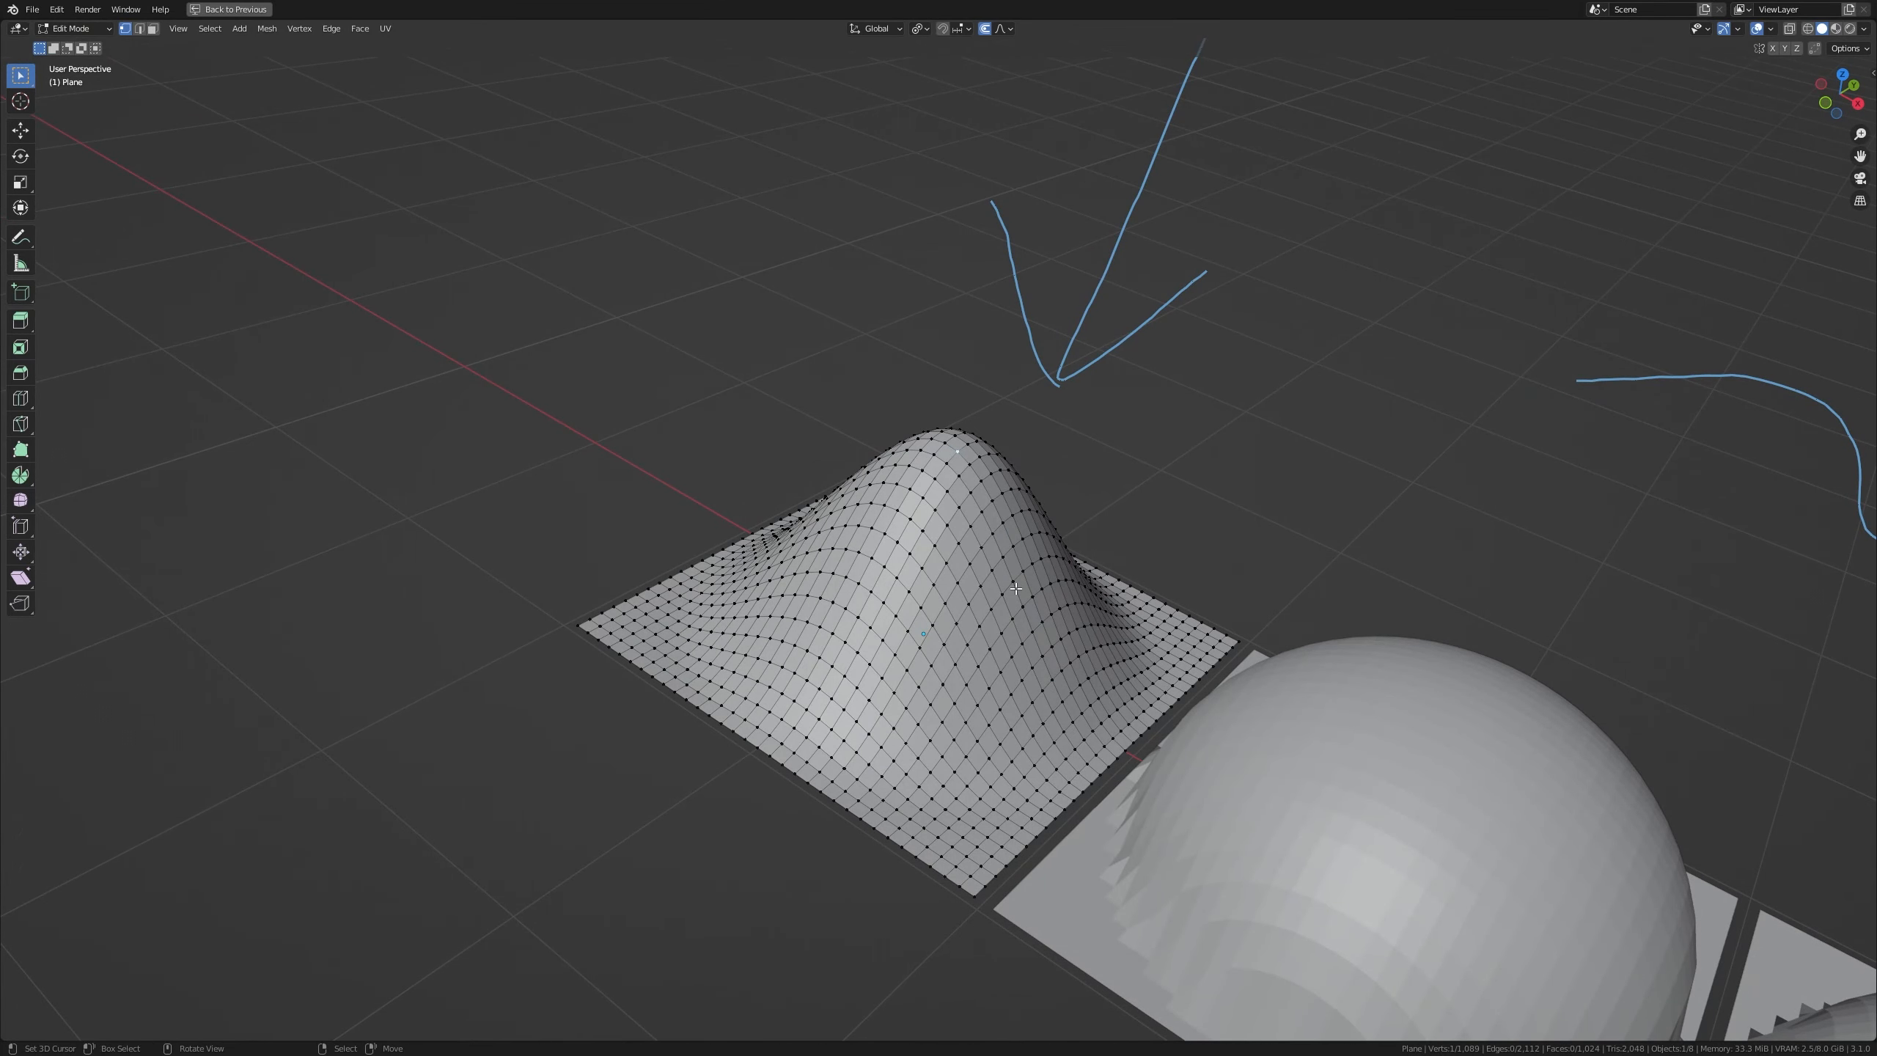
# Try moving and vertex-sliding the peak vertex with the projected Smooth falloff
pyautogui.press('g')
pyautogui.rightClick(851, 655)
pyautogui.press('g')
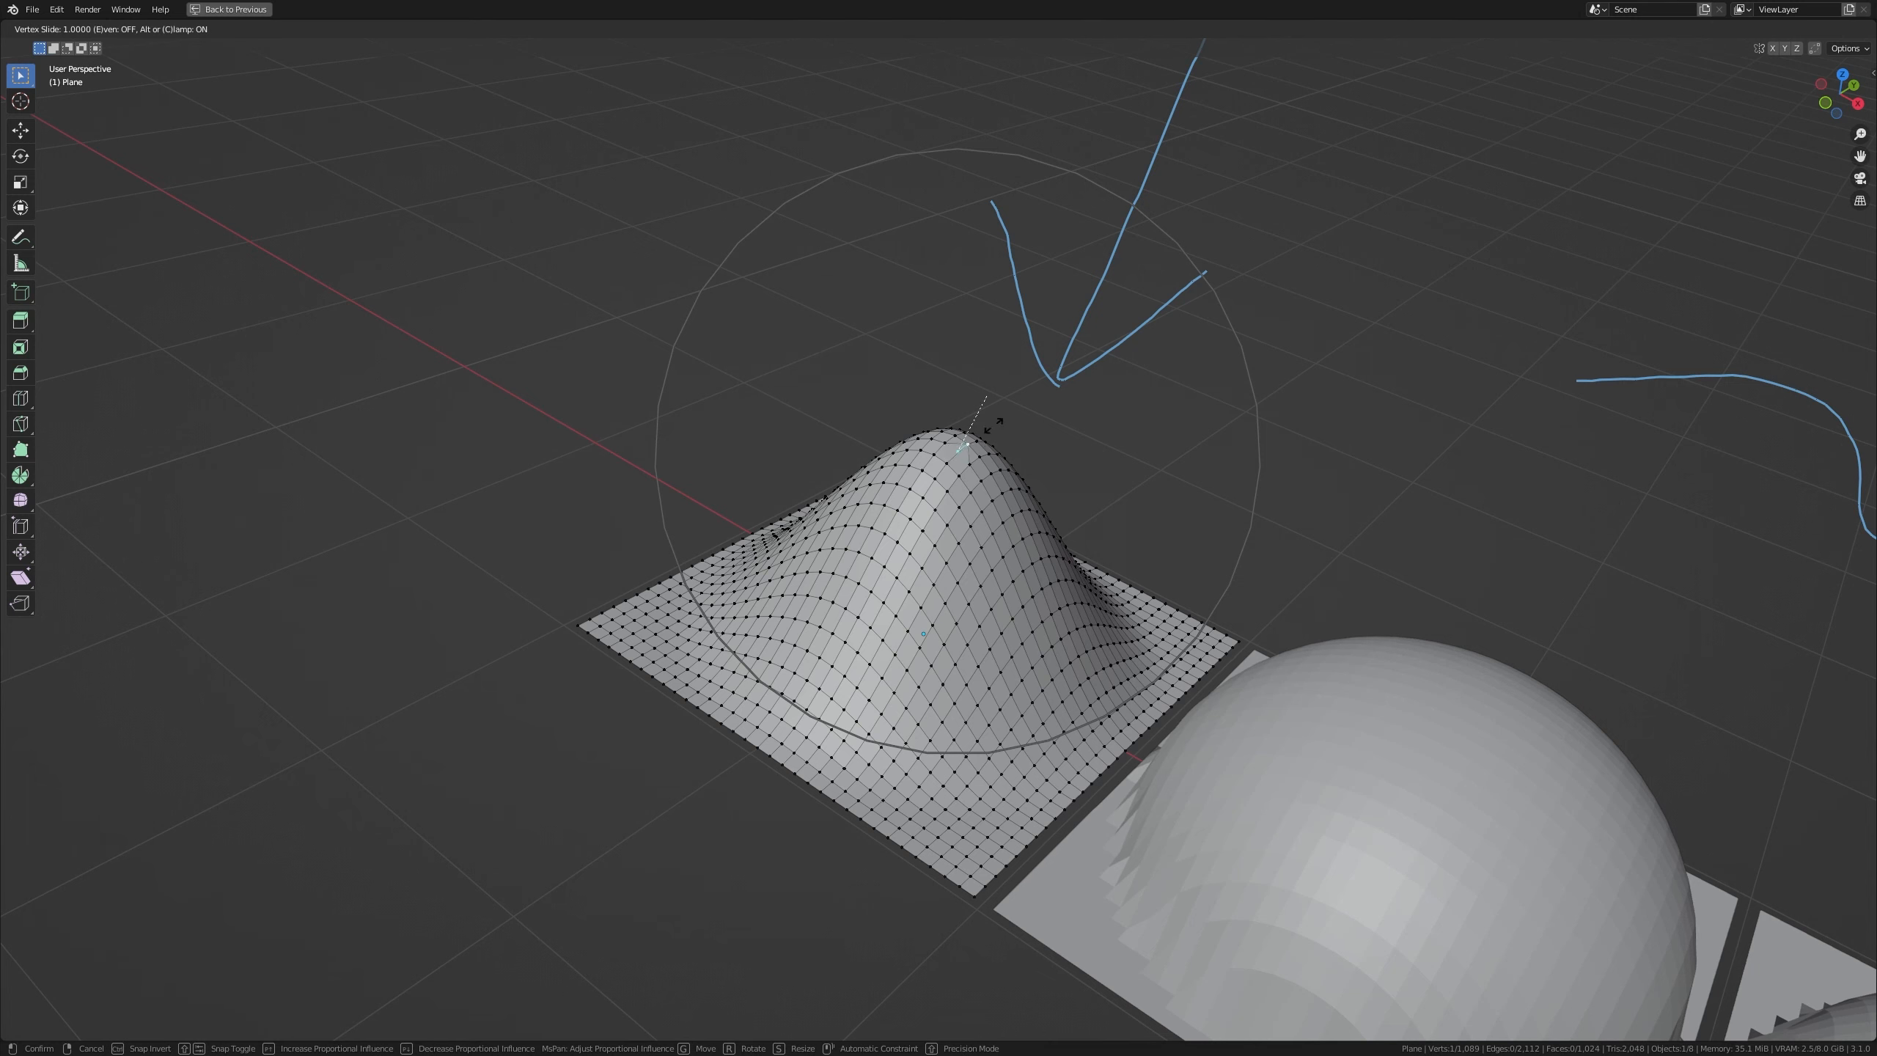
pyautogui.rightClick(954, 500)
pyautogui.press('g')
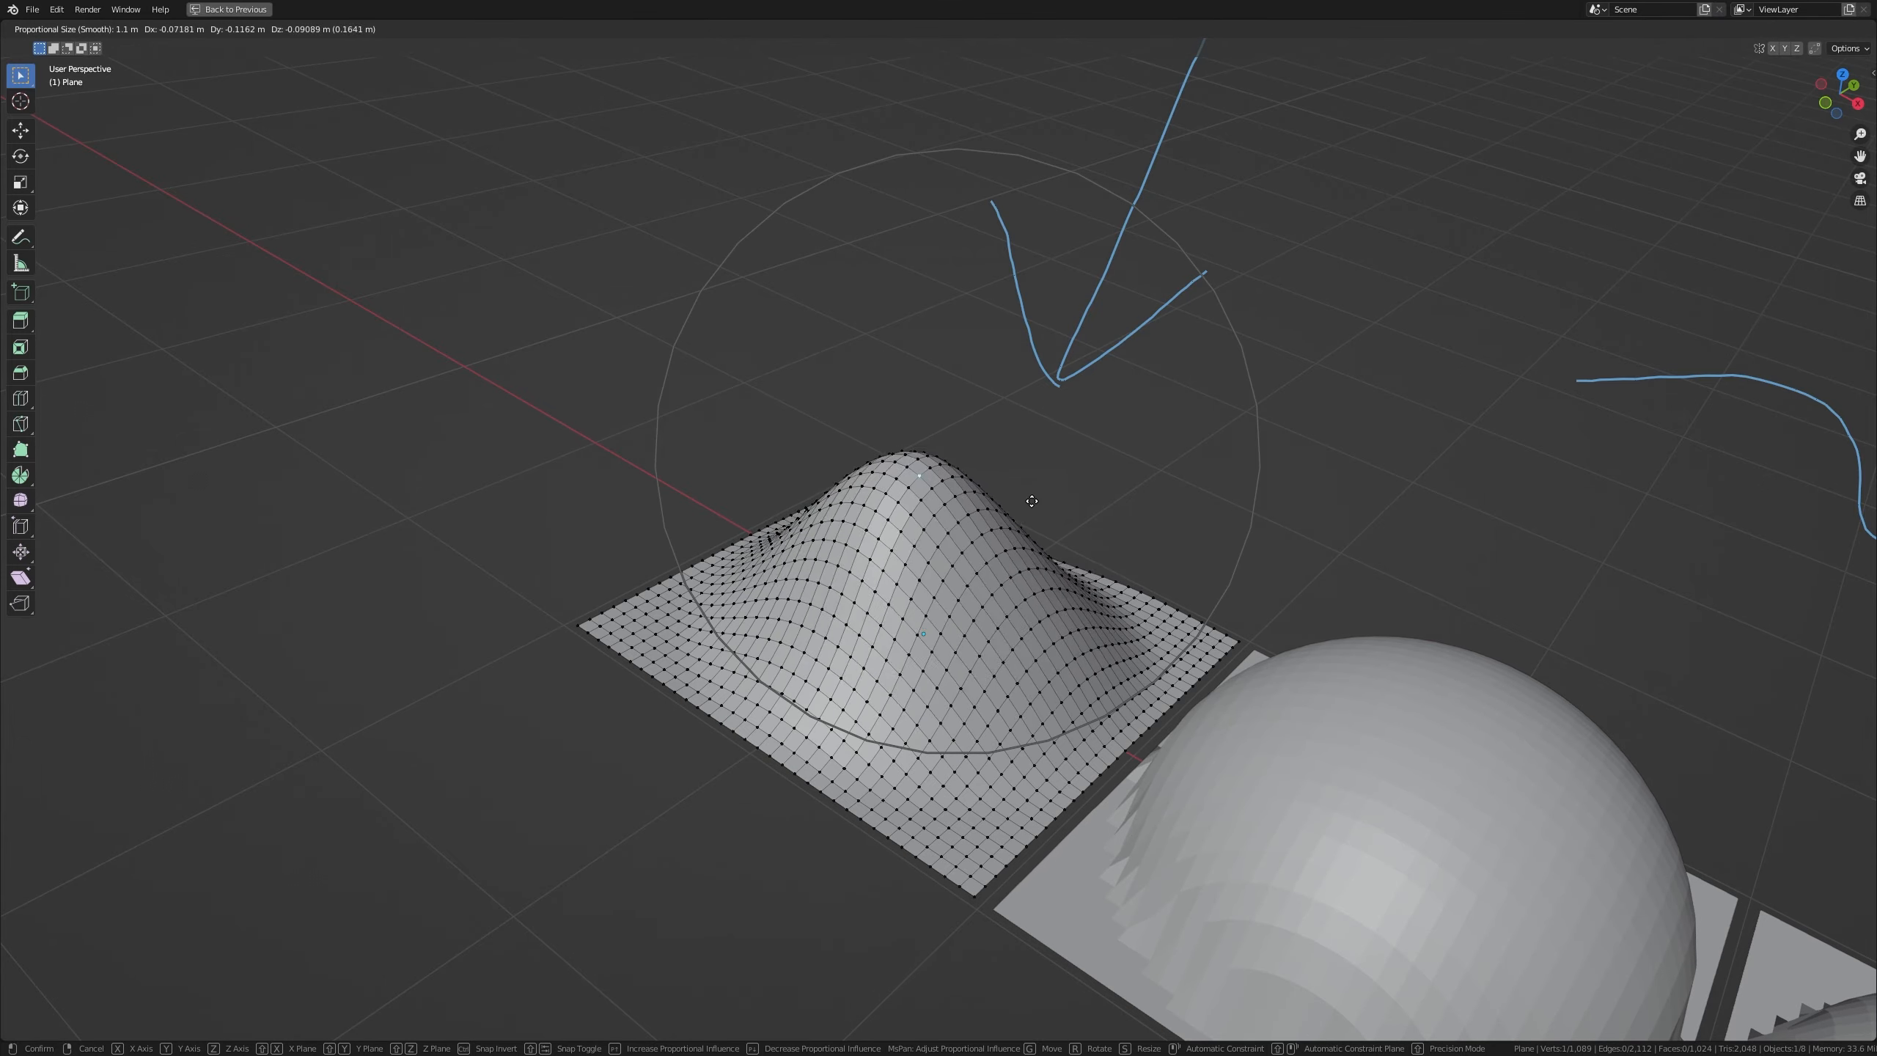
pyautogui.rightClick(934, 388)
# Add the second, third and fourth planes to the selection and enter Edit Mode on all four planes
pyautogui.click(1006, 30)
pyautogui.press('Tab')
pyautogui.scroll(-7, 1306, 702)
pyautogui.keyDown('shift'); pyautogui.rightClick(1071, 648); pyautogui.keyUp('shift')
pyautogui.keyDown('shift'); pyautogui.rightClick(1201, 703); pyautogui.keyUp('shift')
pyautogui.keyDown('shift'); pyautogui.rightClick(1332, 768); pyautogui.keyUp('shift')
pyautogui.press('Tab')
# Circle-select the peak vertices of the four planes in the right orthographic wireframe view
pyautogui.press('KP_3')
pyautogui.scroll(3, 1043, 436)
pyautogui.press('z')
pyautogui.scroll(5, 939, 388)
pyautogui.press('a')
pyautogui.press('a')
pyautogui.press('c')
pyautogui.click(938, 393)
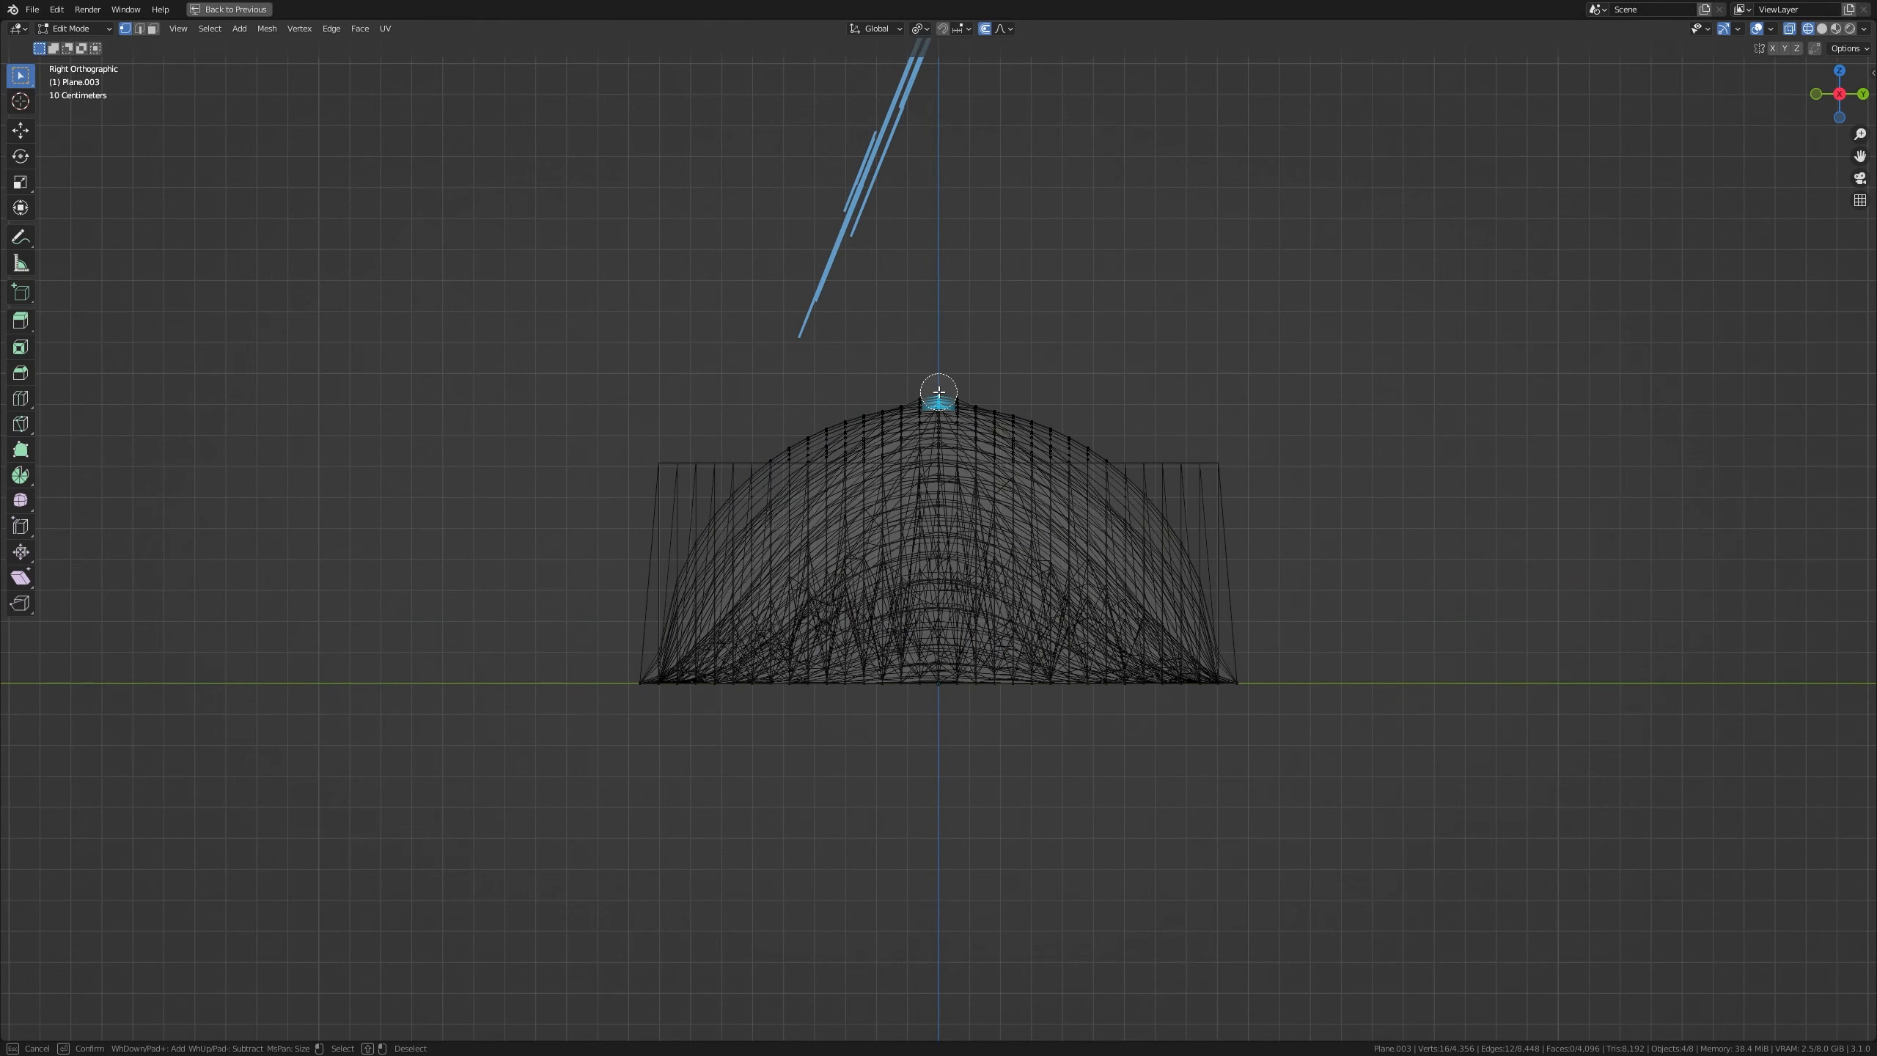
pyautogui.rightClick(937, 393)
# Try raising and rotating the four planes' peaks together with Projected from View enabled
pyautogui.press('g')
pyautogui.press('z')
pyautogui.rightClick(994, 333)
pyautogui.press('g')
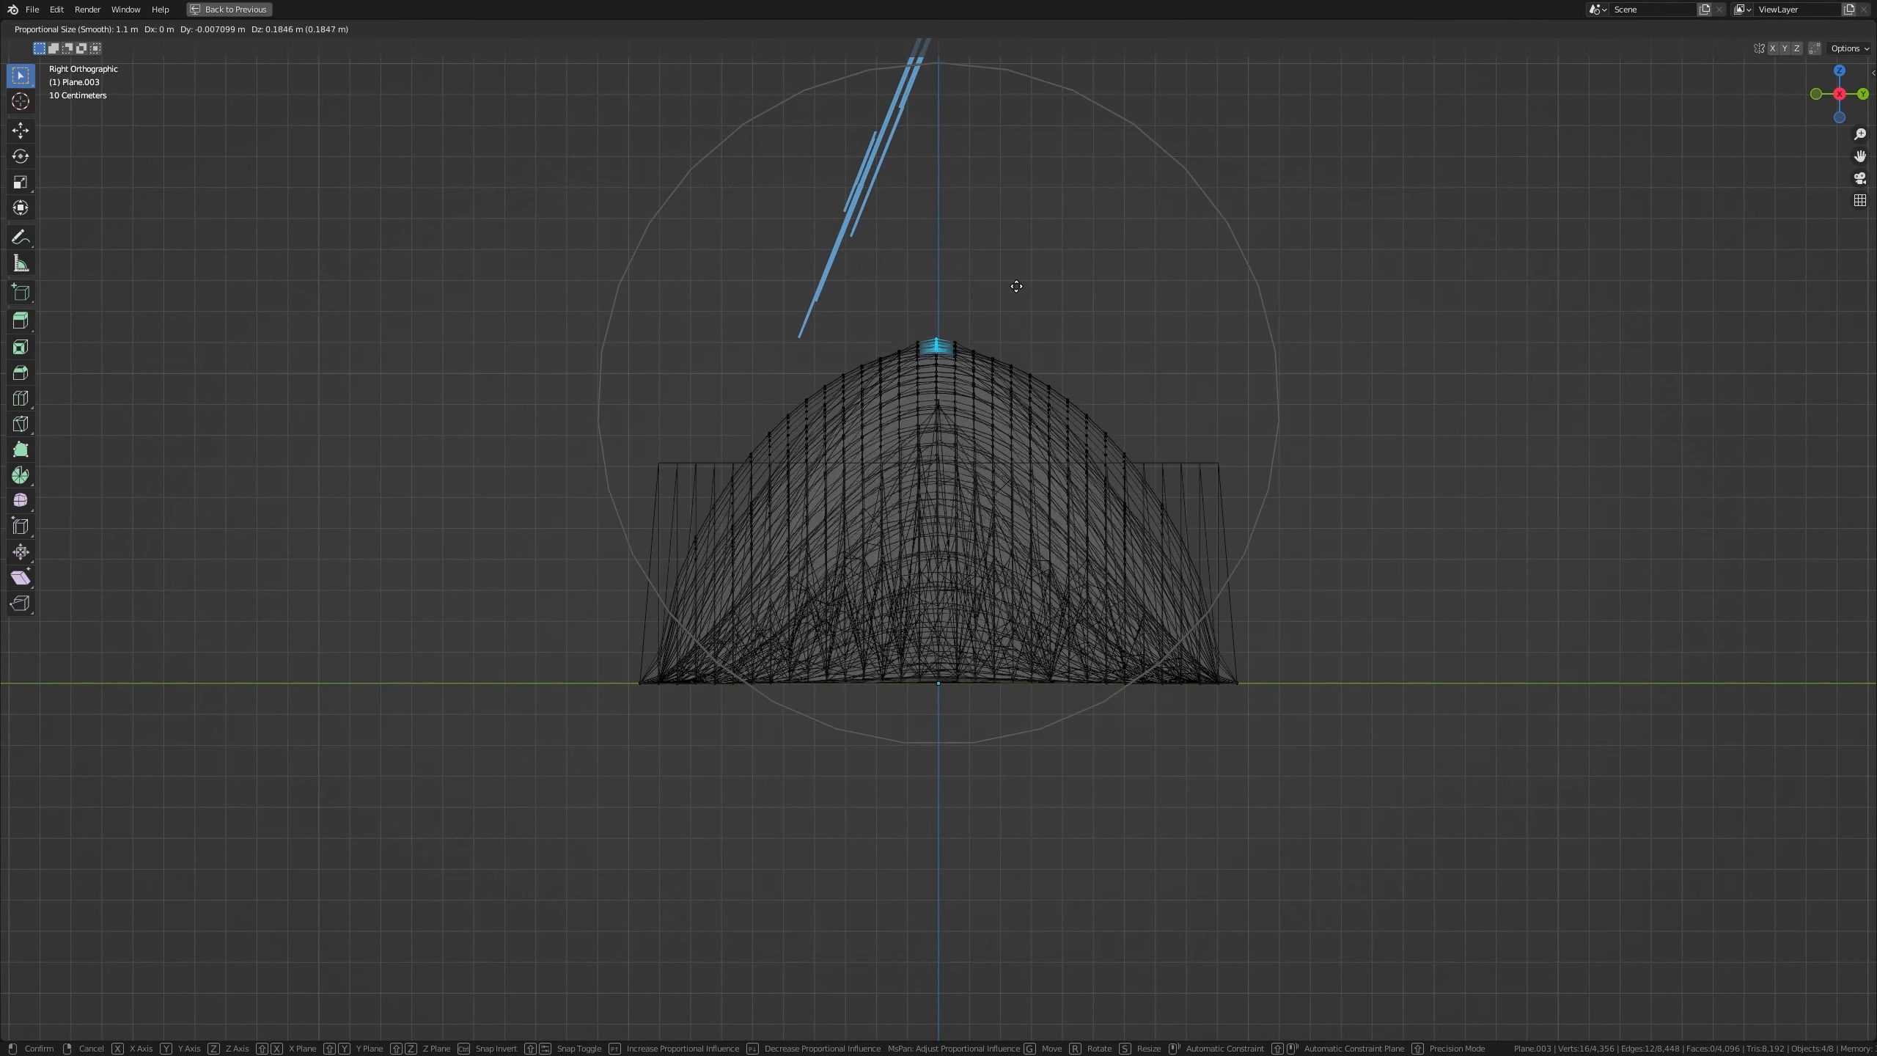
pyautogui.click(1014, 281)
pyautogui.press('r')
pyautogui.click(1138, 506)
pyautogui.moveTo(1009, 519); pyautogui.dragTo(931, 529, button='middle')
pyautogui.click(1137, 641)
pyautogui.scroll(-6, 894, 683)
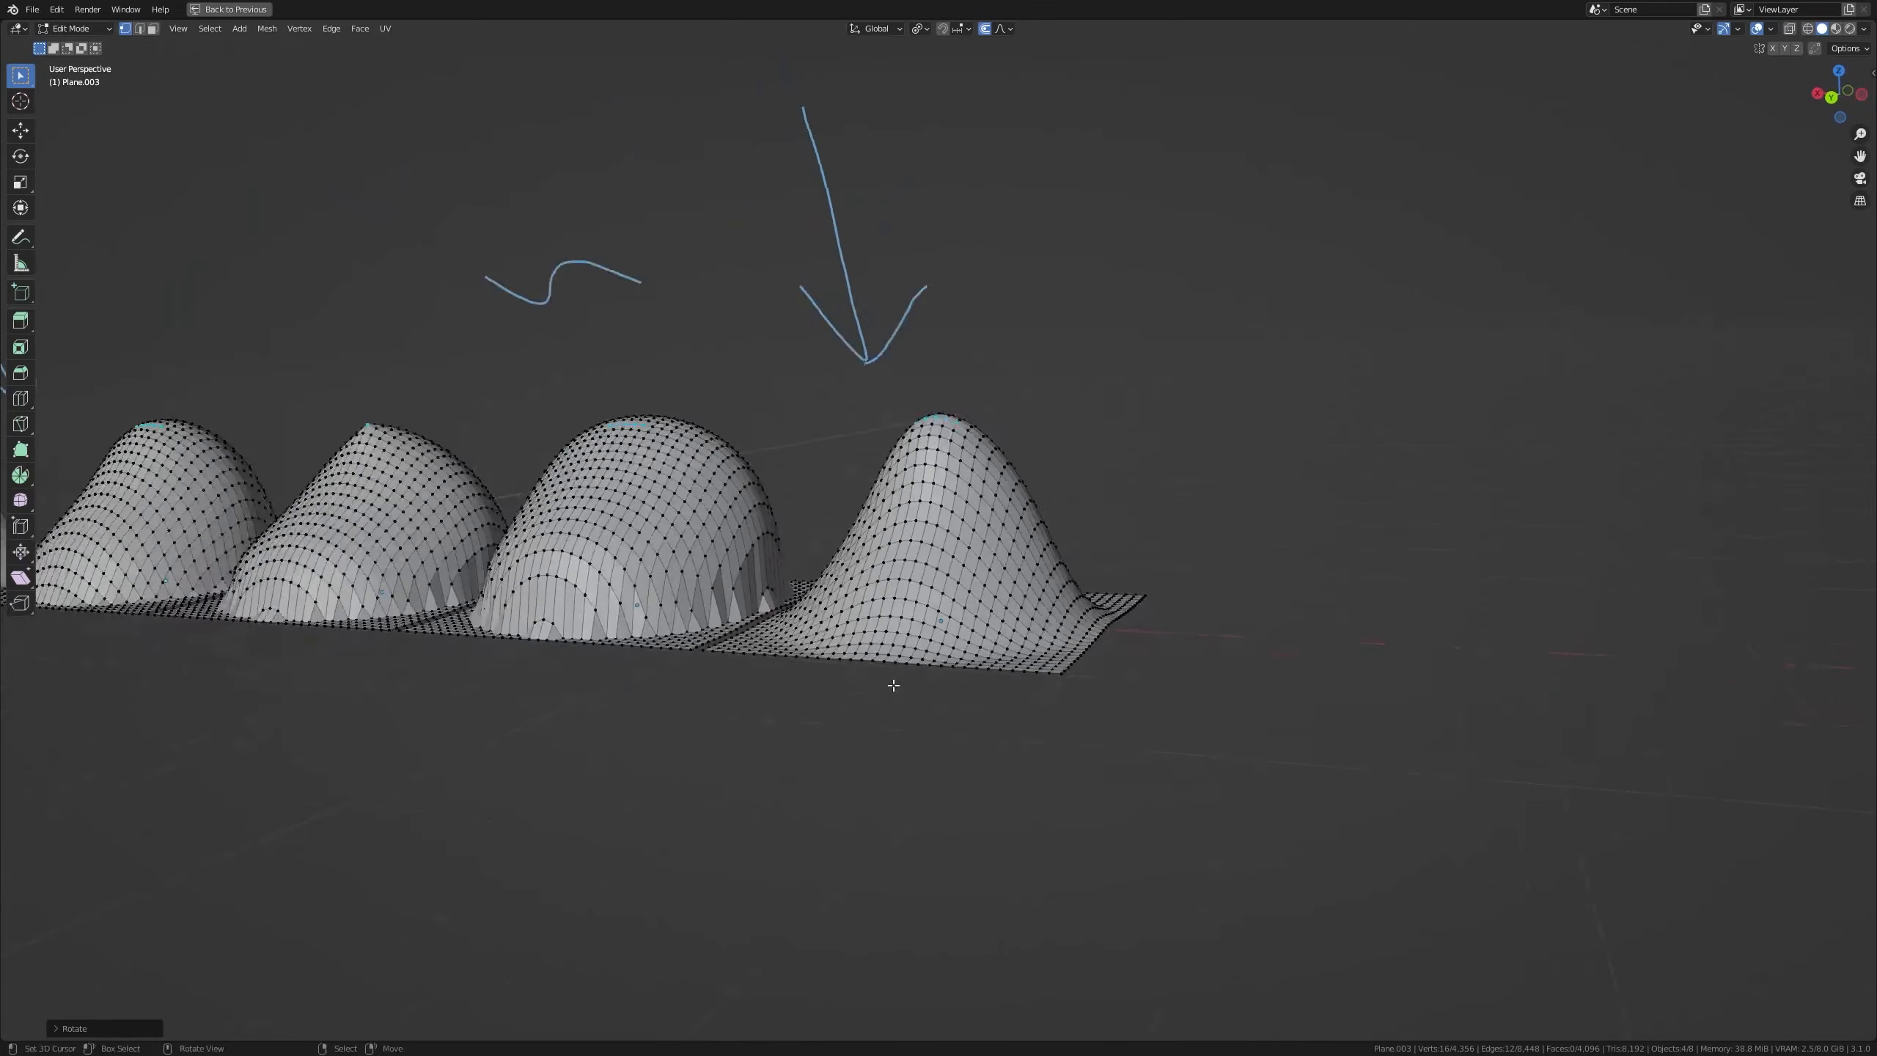
# Disable Projected from View and try rotating the four planes' peaks in the right orthographic view
pyautogui.click(1005, 27)
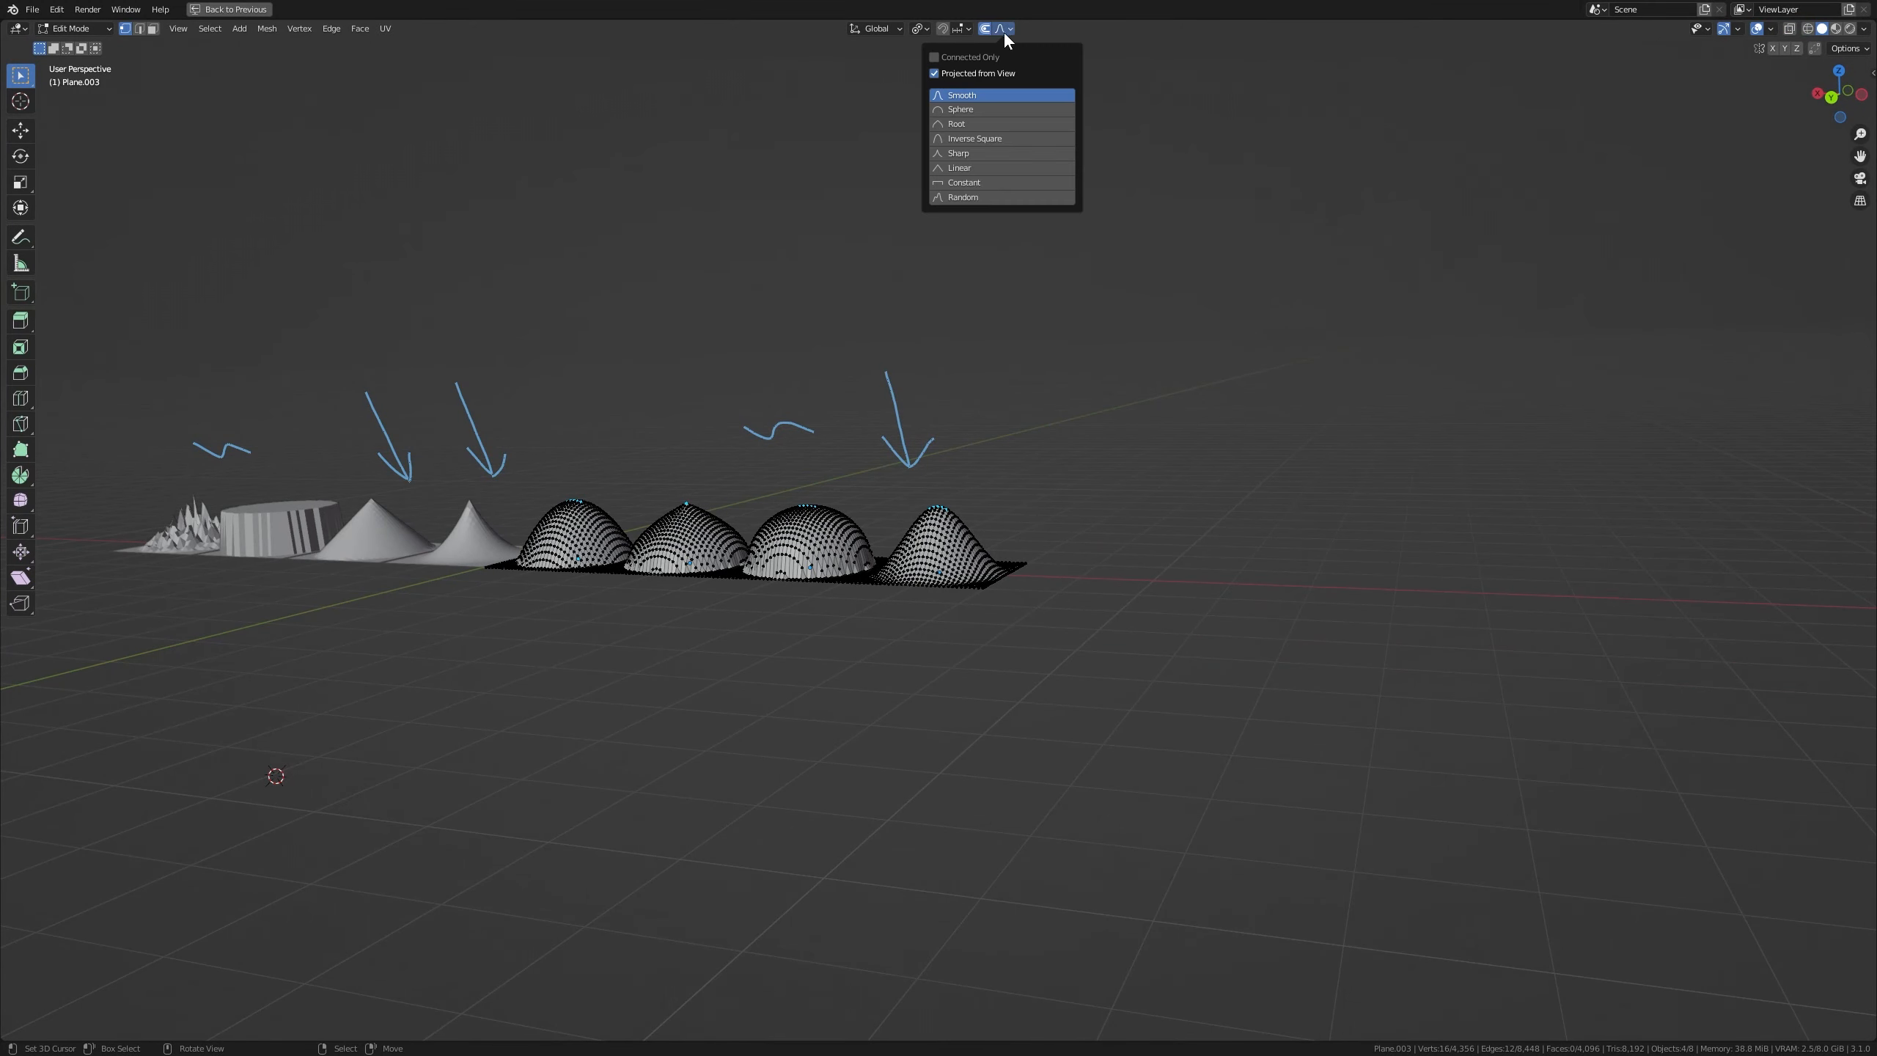
pyautogui.click(974, 73)
pyautogui.press('KP_1')
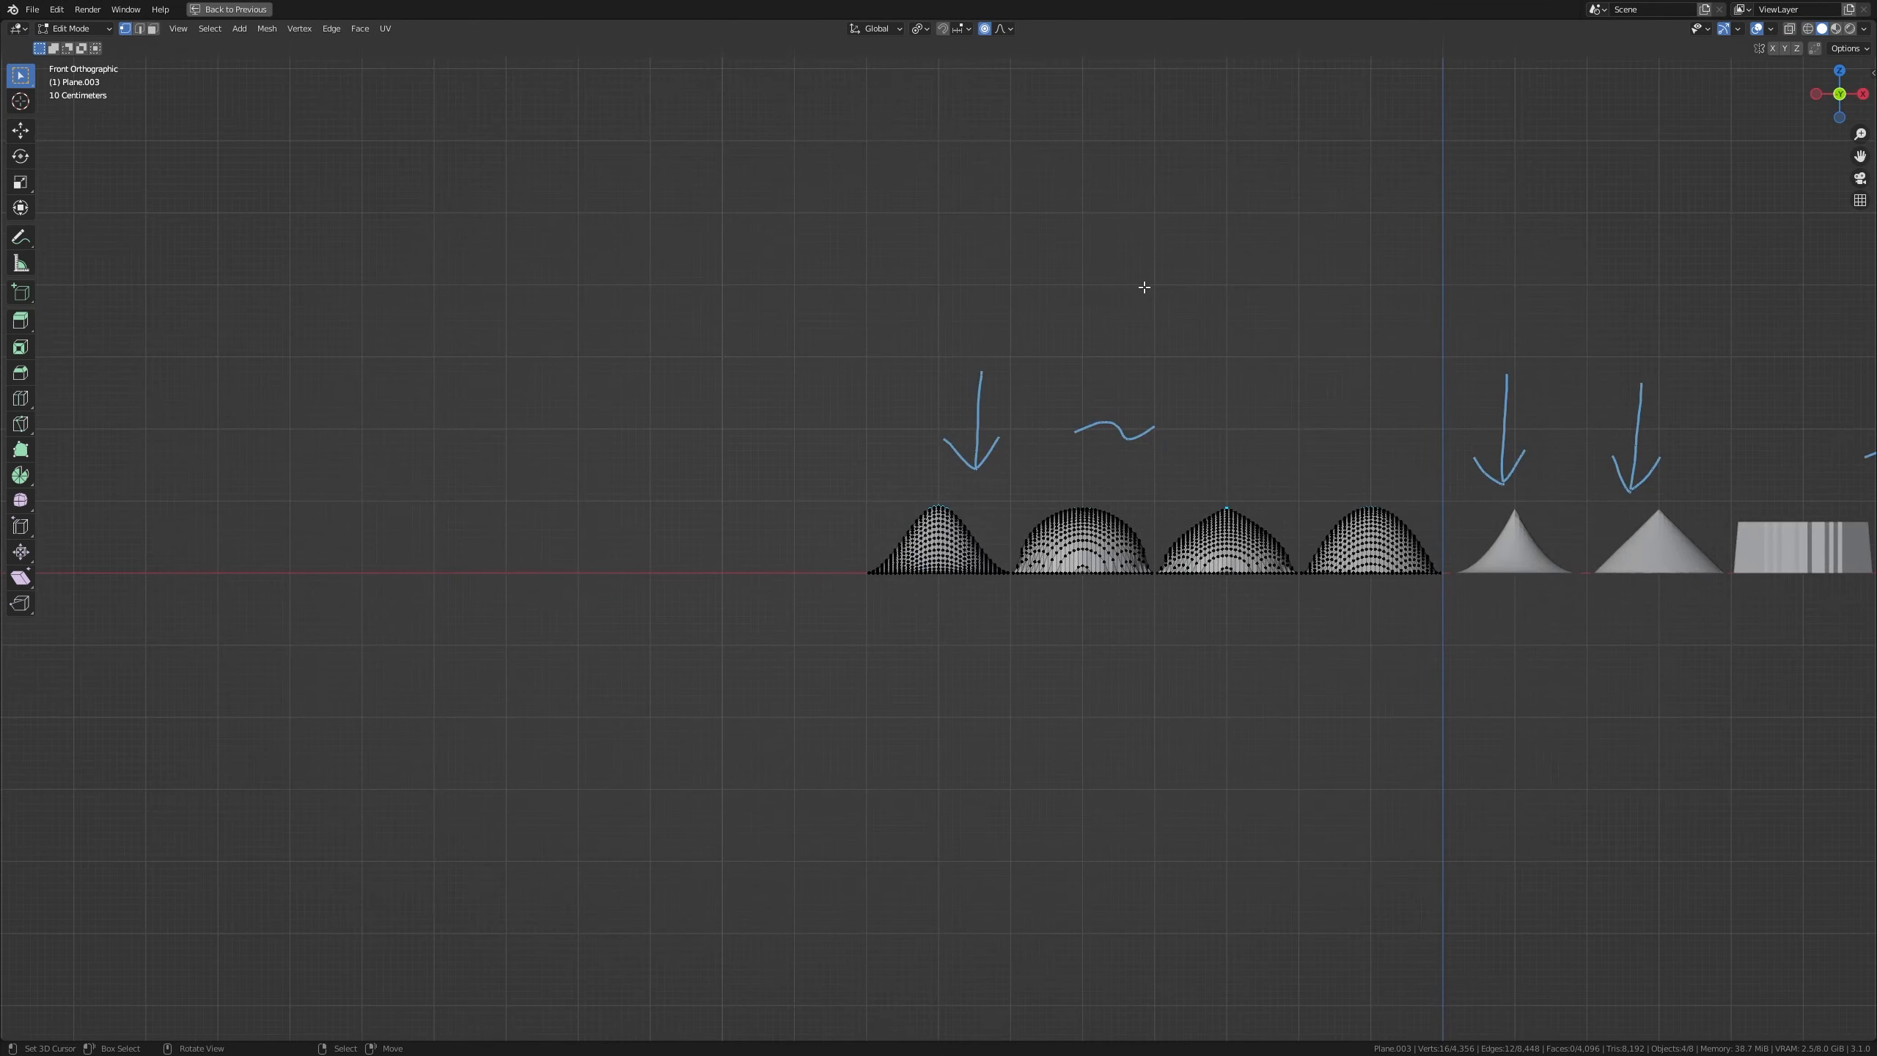
pyautogui.press('KP_3')
pyautogui.scroll(10, 1144, 287)
pyautogui.press('r')
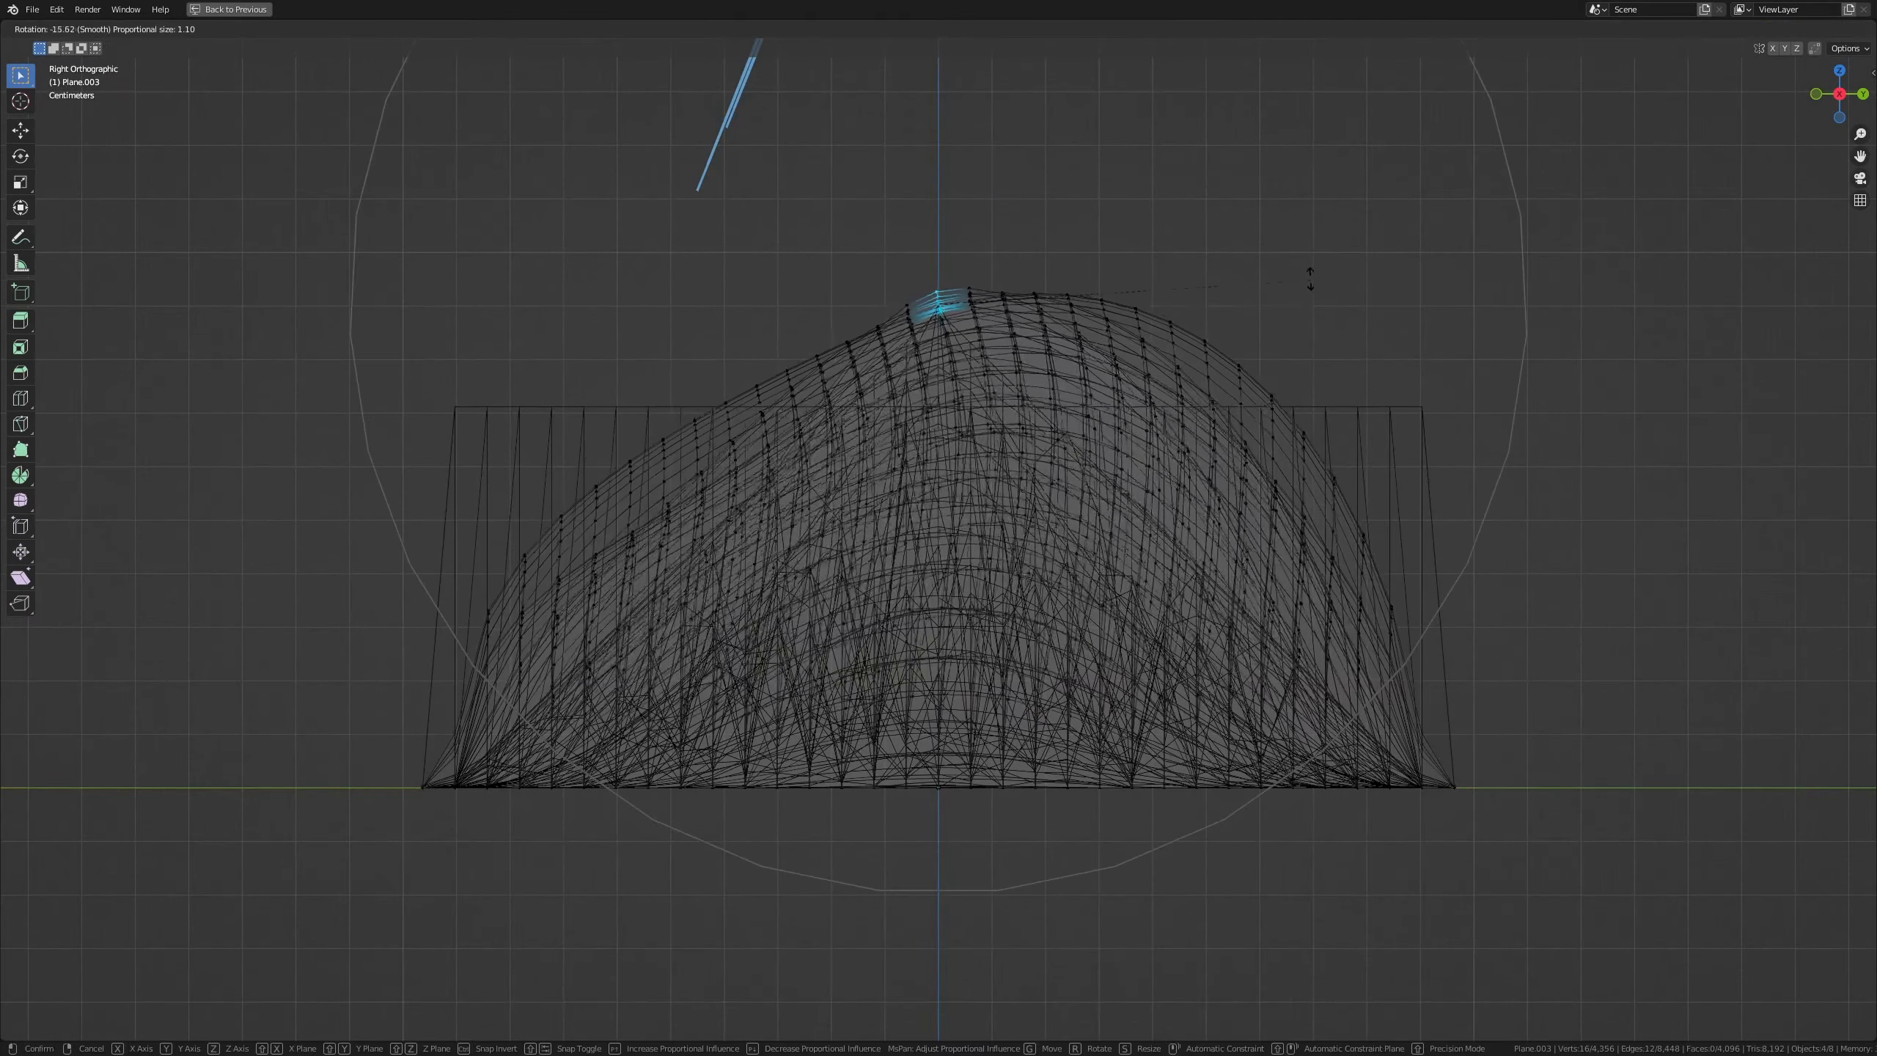
pyautogui.click(1300, 190)
pyautogui.moveTo(1299, 189); pyautogui.dragTo(1035, 471, button='middle')
pyautogui.press('z')
pyautogui.moveTo(1360, 666)
pyautogui.mouseDown(button='middle')
pyautogui.moveTo(1237, 701)
pyautogui.moveTo(1072, 700)
pyautogui.moveTo(1302, 670)
pyautogui.mouseUp(button='middle')
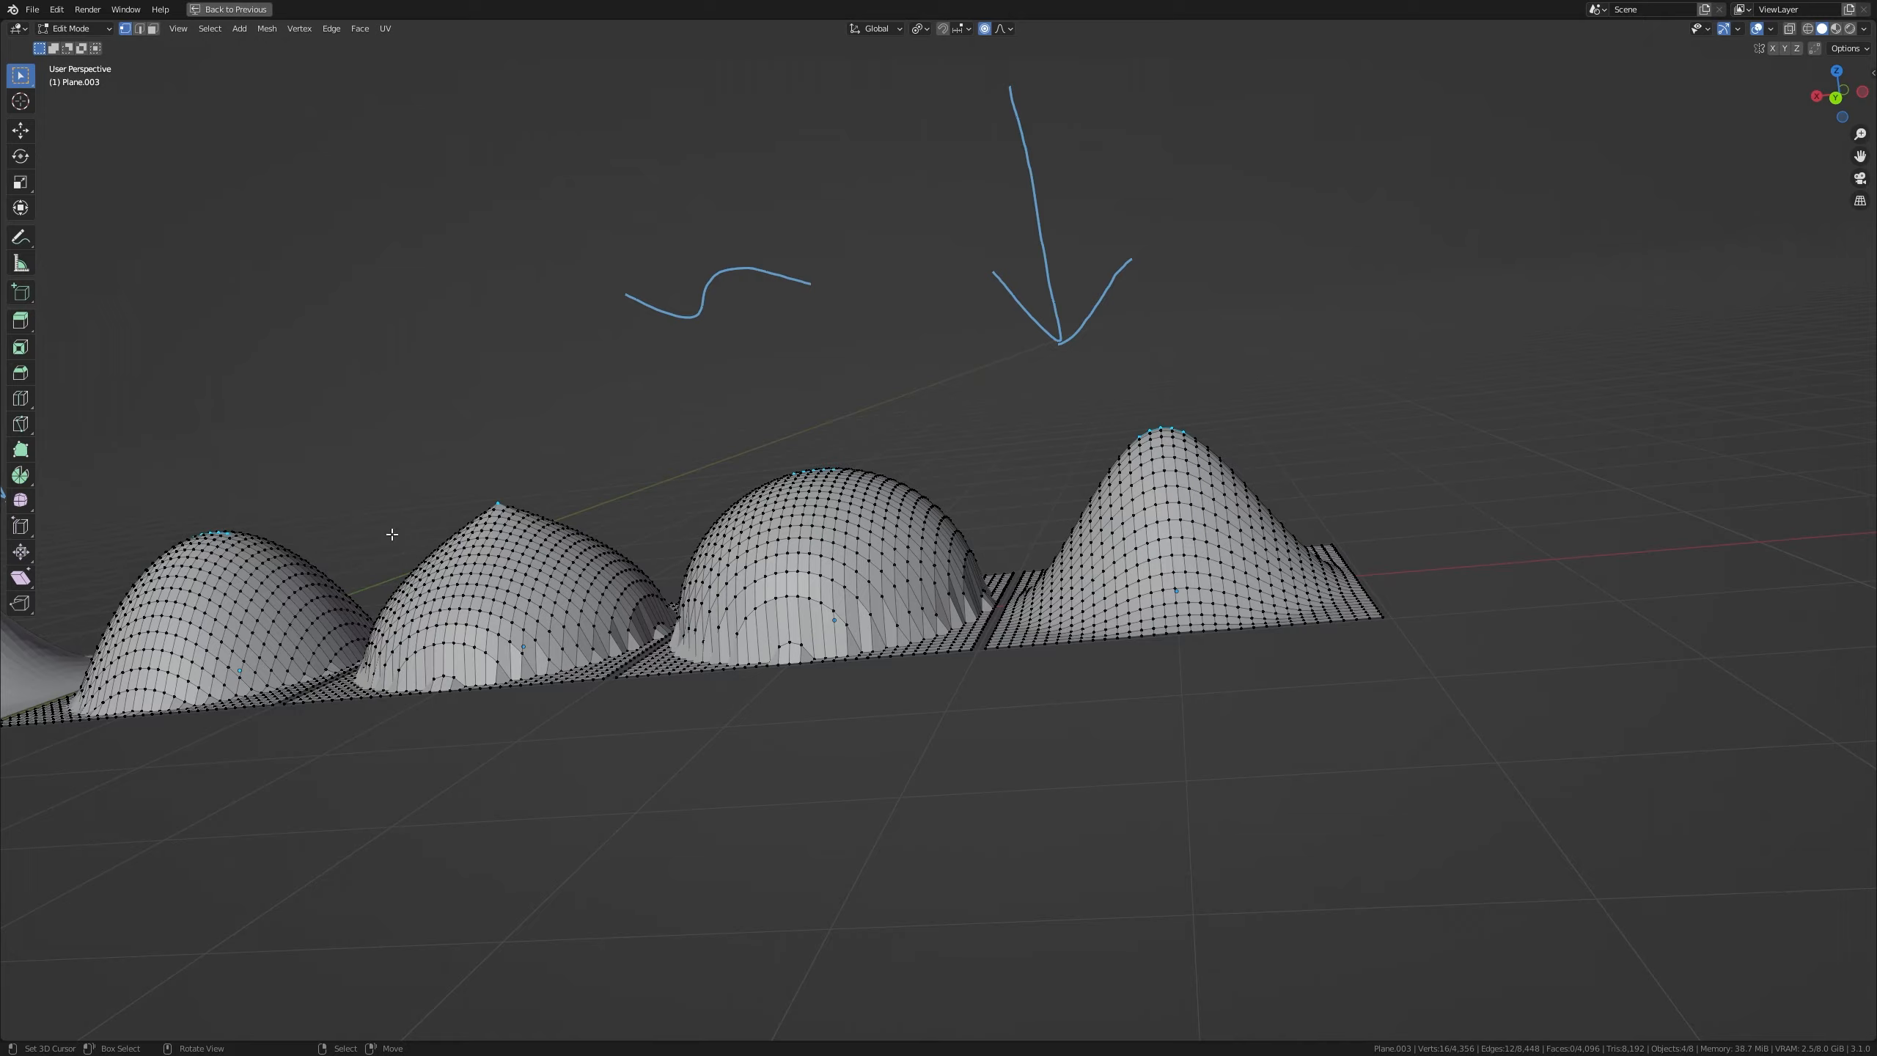
# Select only the first plane's peak vertex and try rotating it in the left orthographic view
pyautogui.moveTo(392, 534)
pyautogui.mouseDown(button='middle')
pyautogui.moveTo(1469, 711)
pyautogui.moveTo(1434, 703)
pyautogui.mouseUp(button='middle')
pyautogui.press('KP_3')
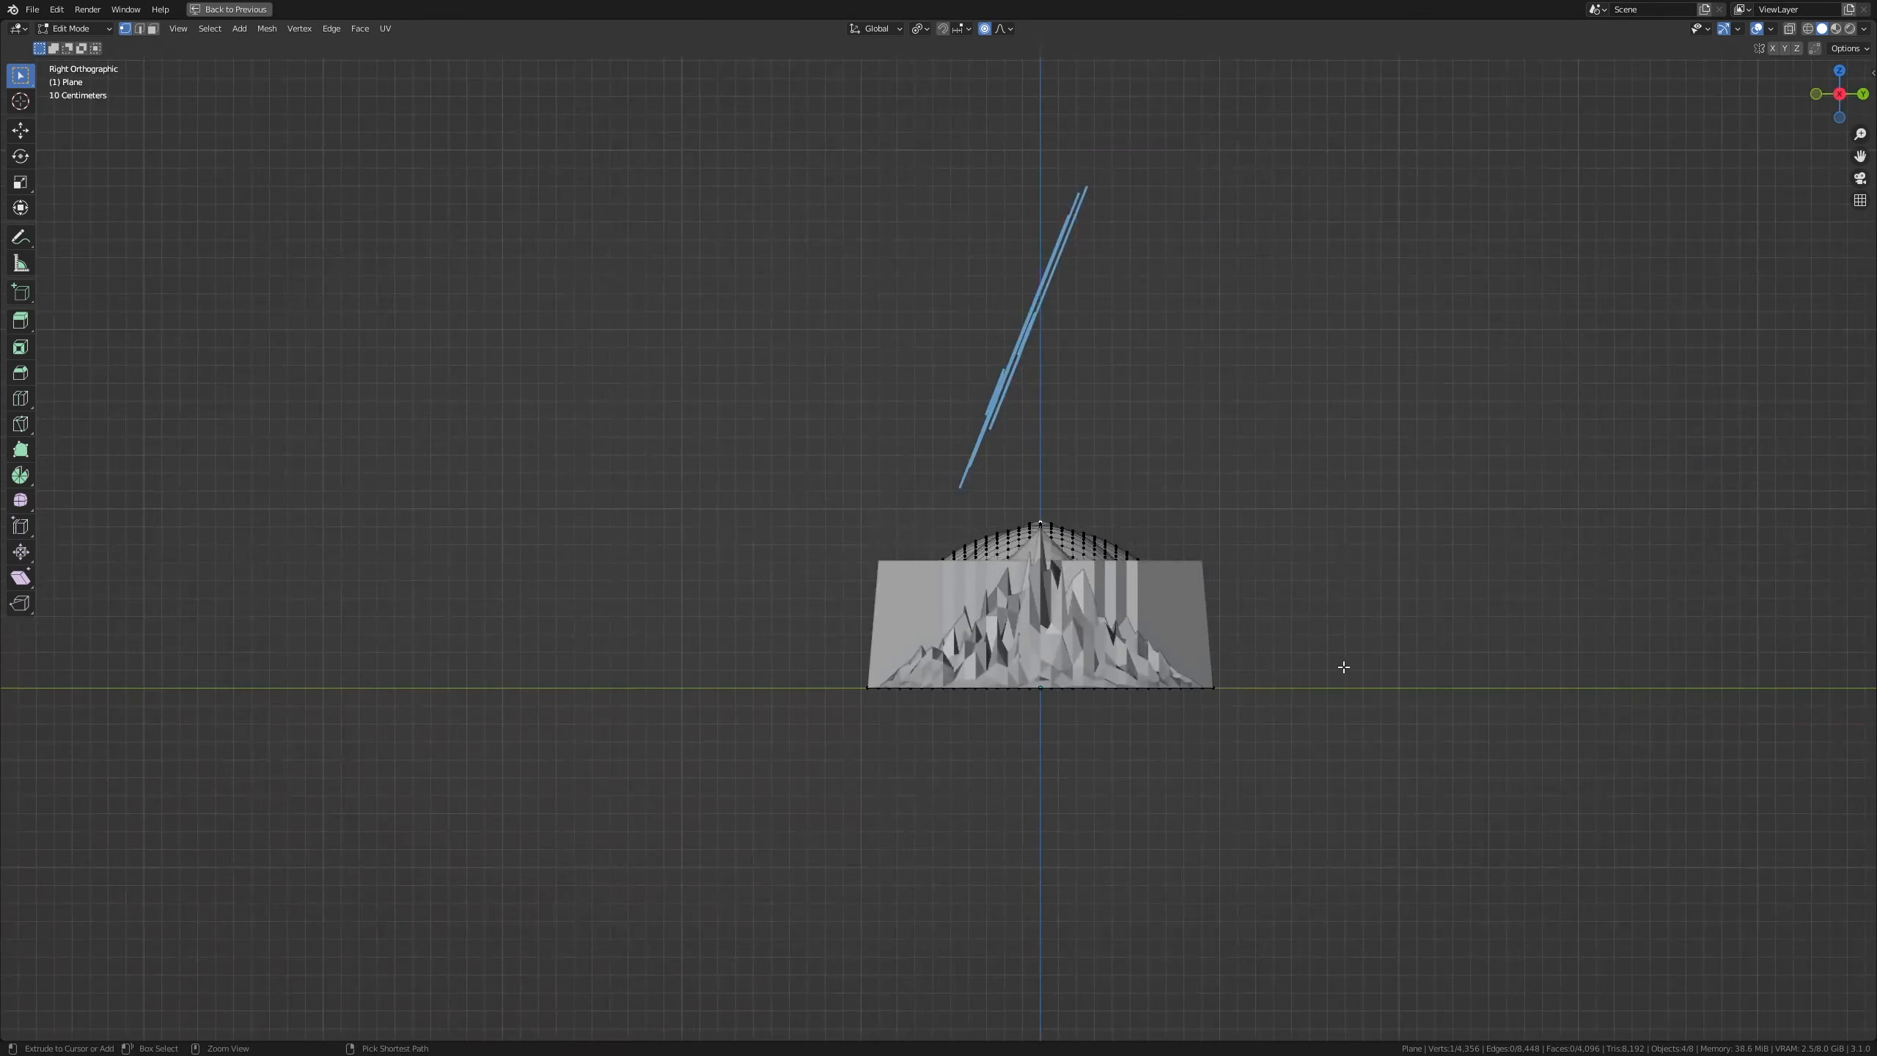
pyautogui.press('ctrl+KP_3')
pyautogui.scroll(4, 1342, 668)
pyautogui.press('r')
pyautogui.rightClick(1319, 908)
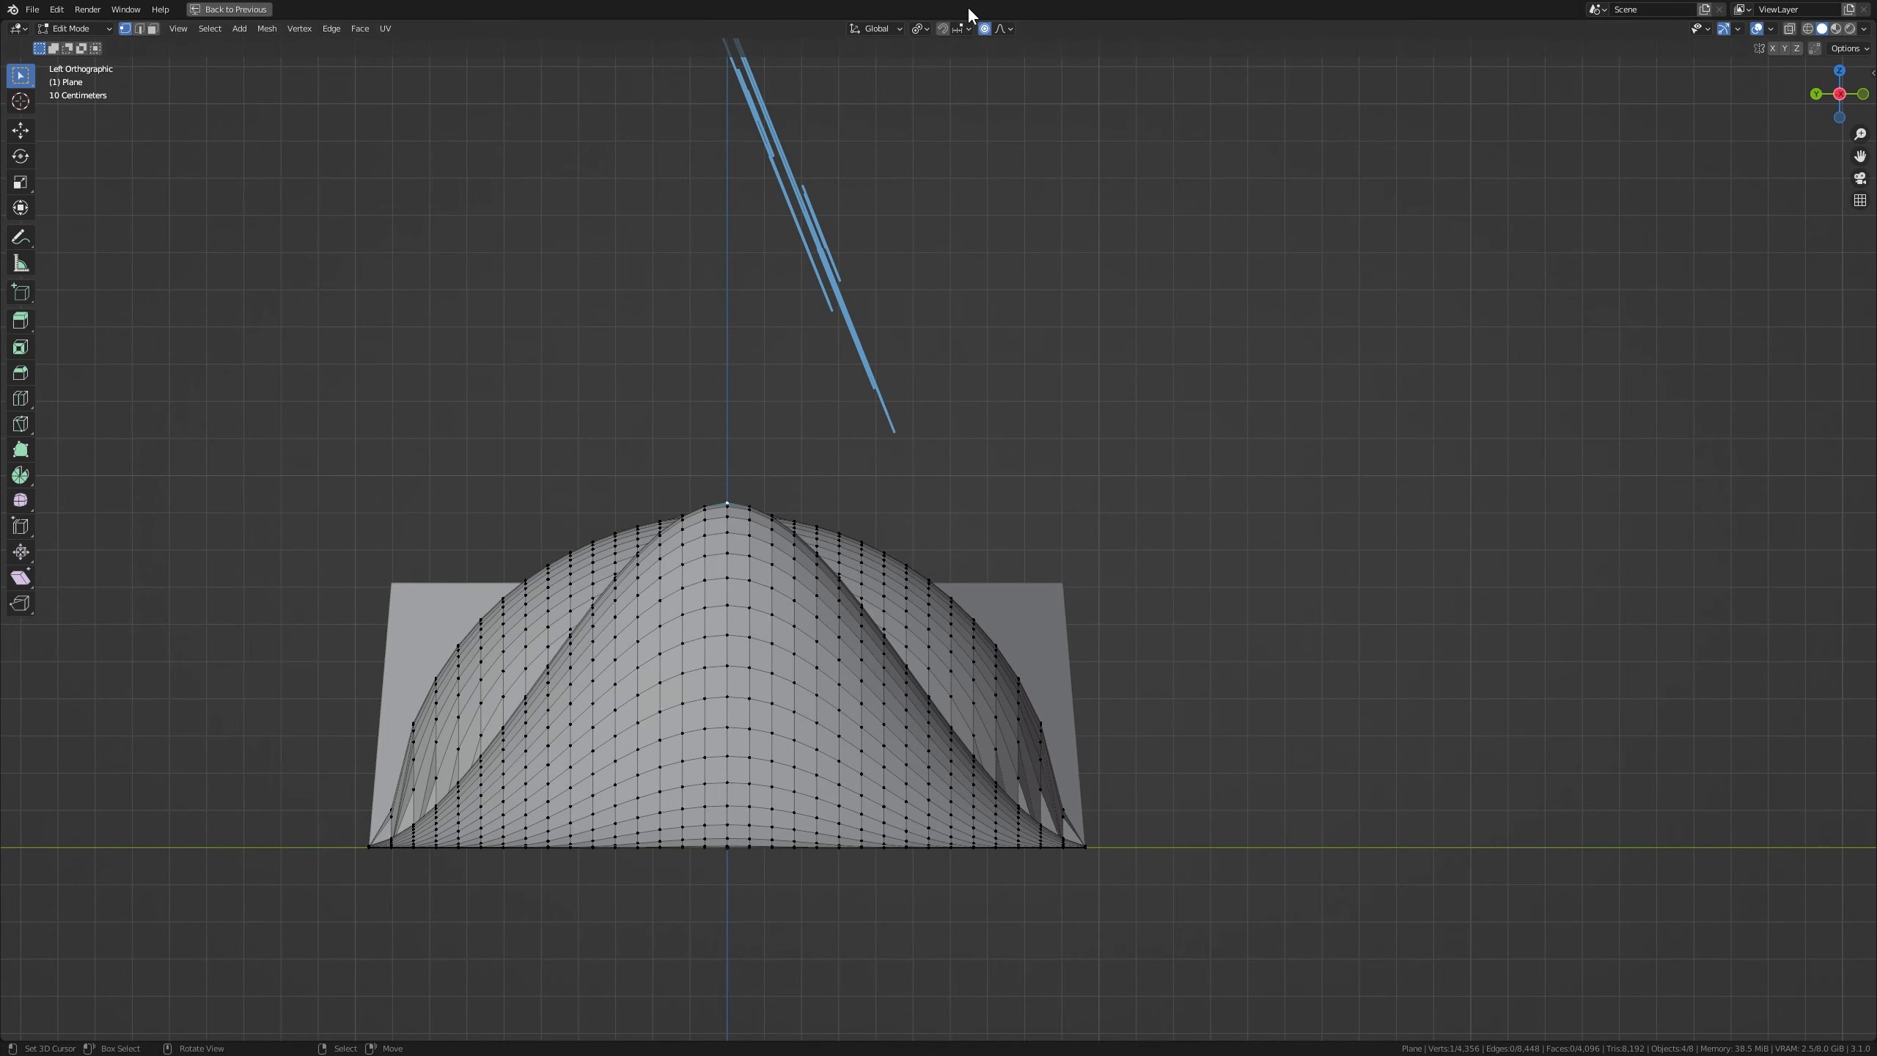
# Enable Projected from View again and try rotating the first plane's peak vertex
pyautogui.click(1005, 28)
pyautogui.click(974, 73)
pyautogui.press('r')
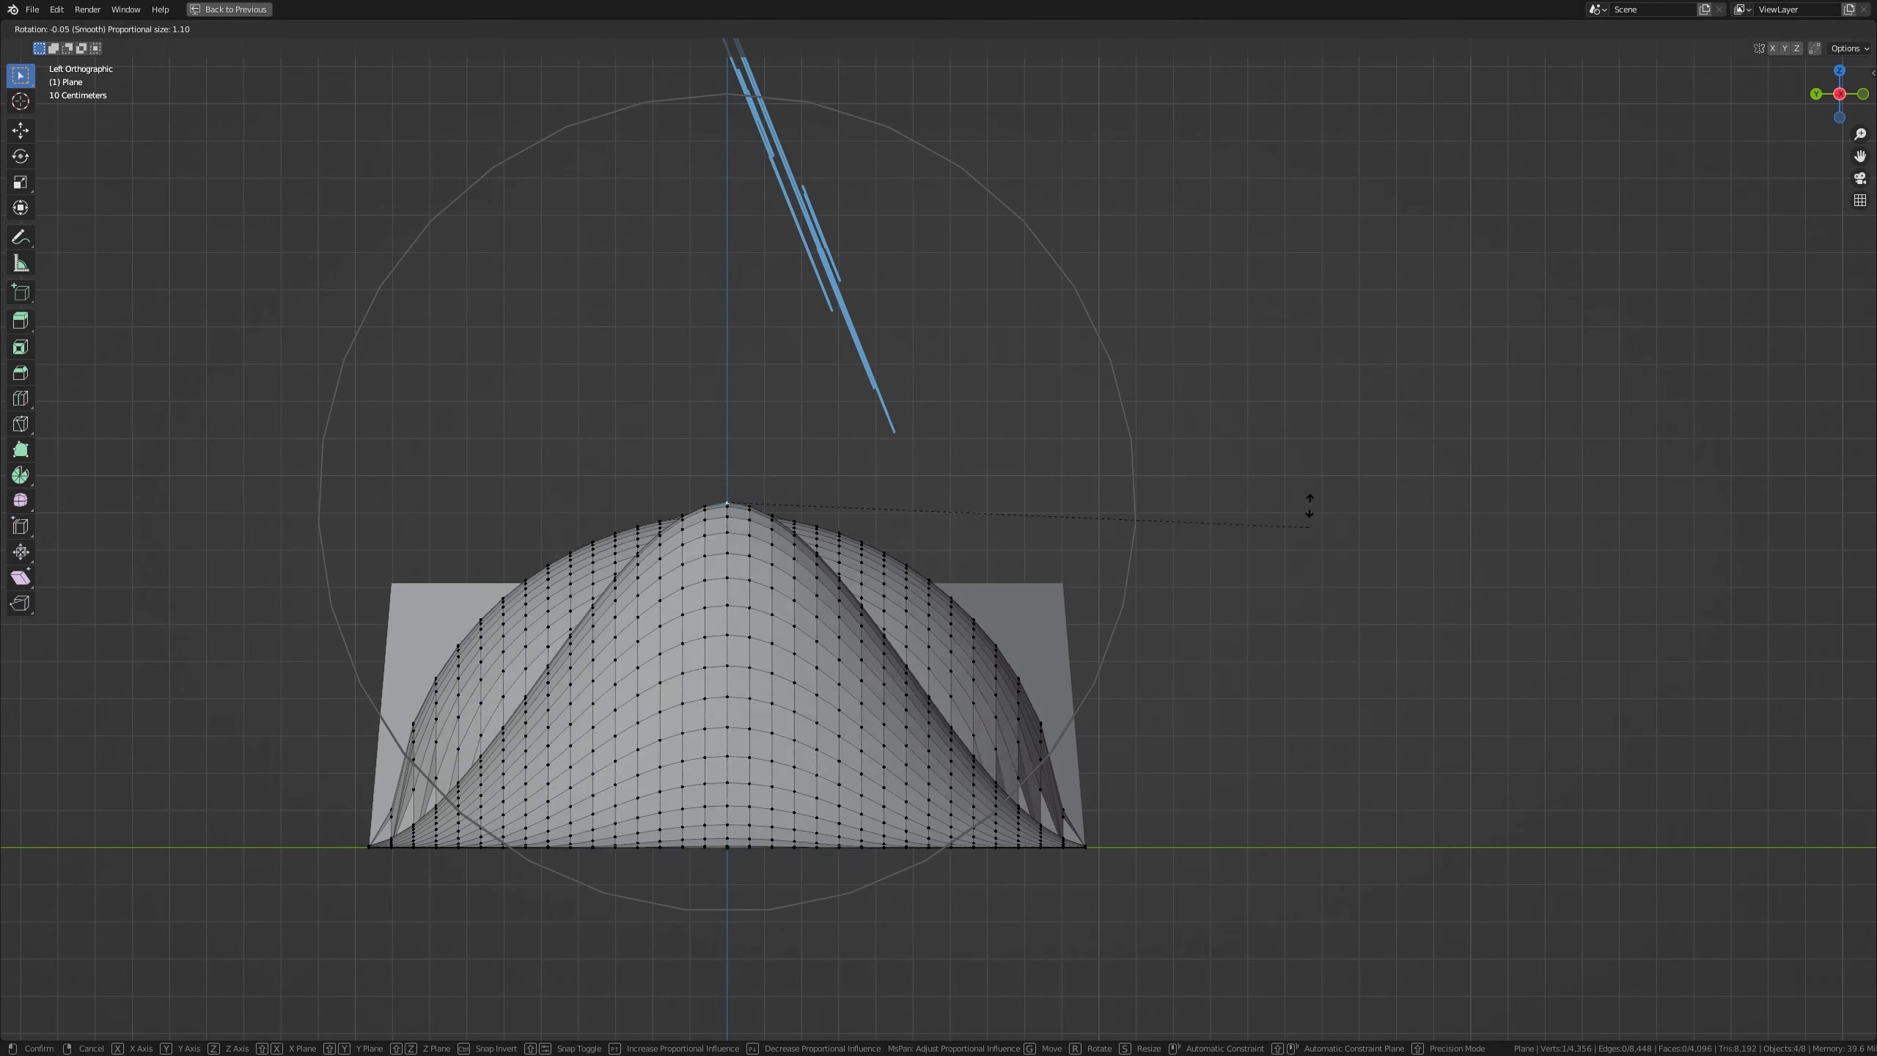
pyautogui.rightClick(1366, 473)
pyautogui.scroll(-4, 1375, 528)
pyautogui.moveTo(1375, 528); pyautogui.dragTo(834, 606, button='middle')
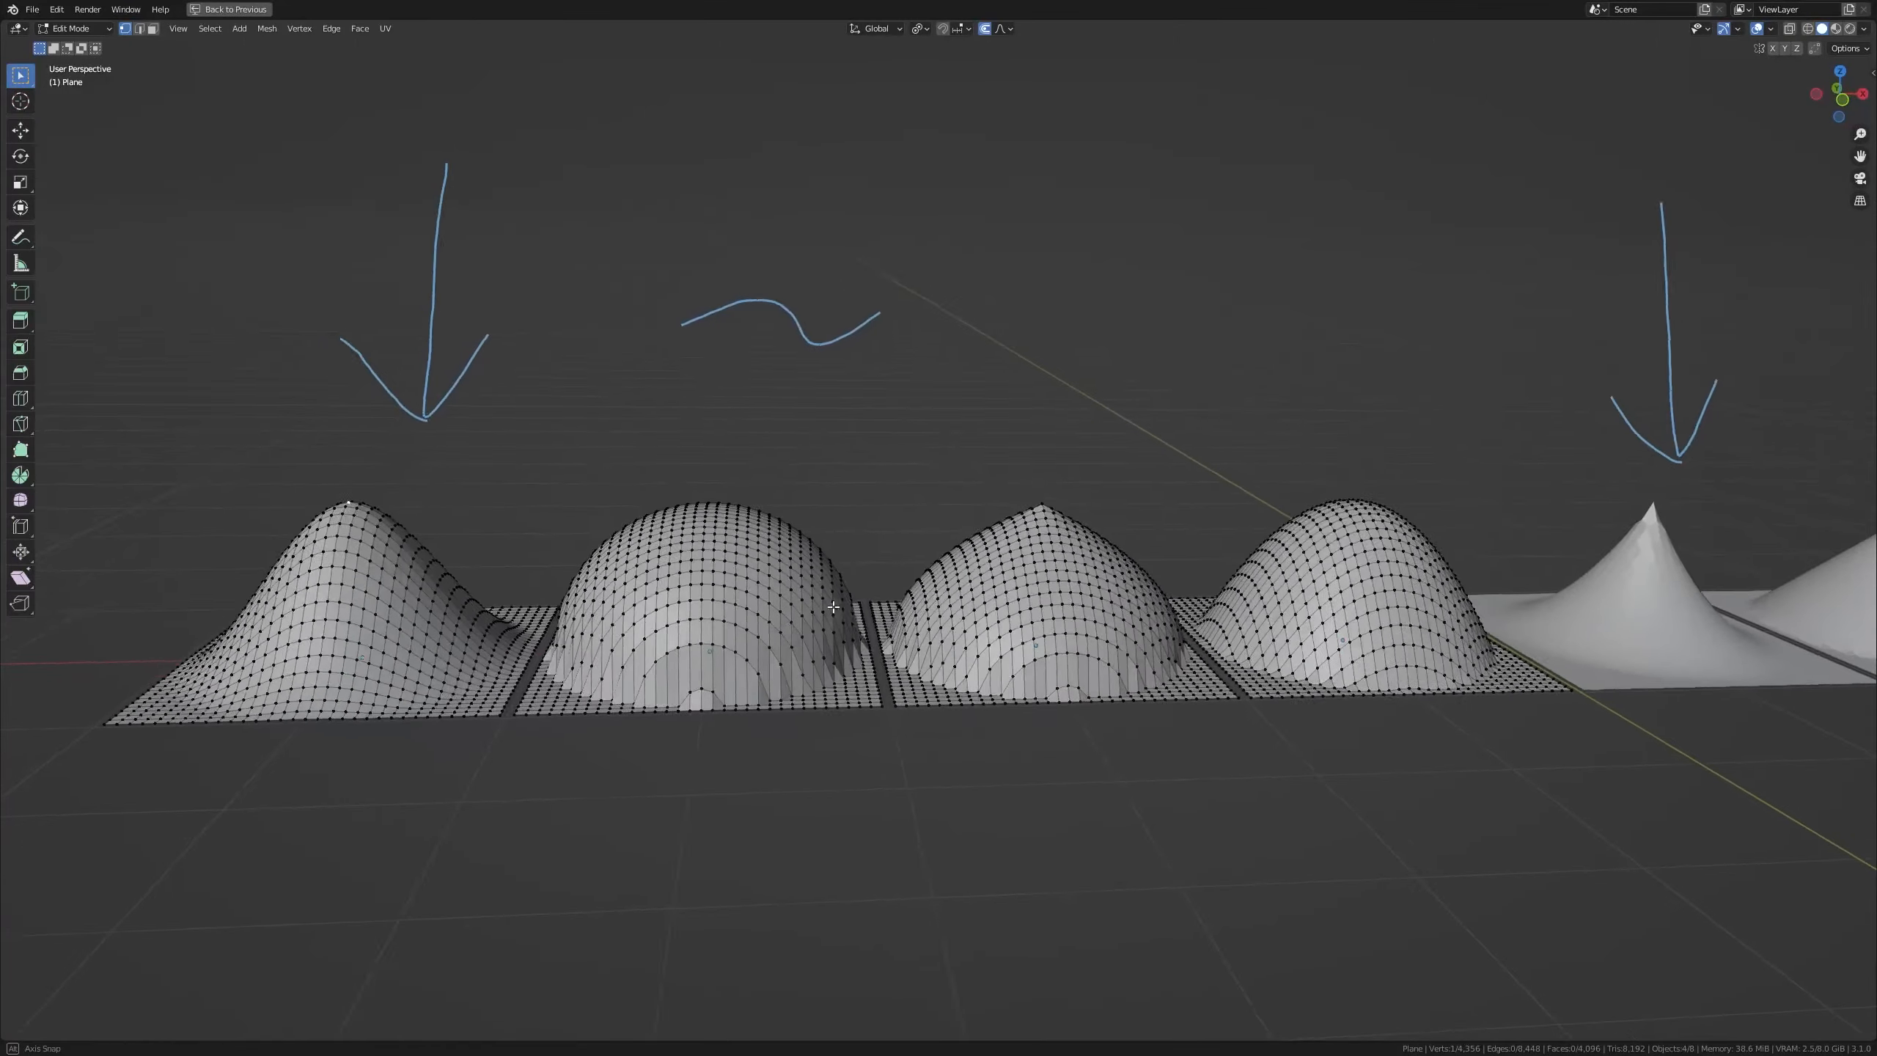
# Return to Object Mode, deselect all planes and open the proportional falloff options
pyautogui.scroll(-5, 834, 607)
pyautogui.press('Tab')
pyautogui.press('a')
pyautogui.hotkey('alt', 'a')
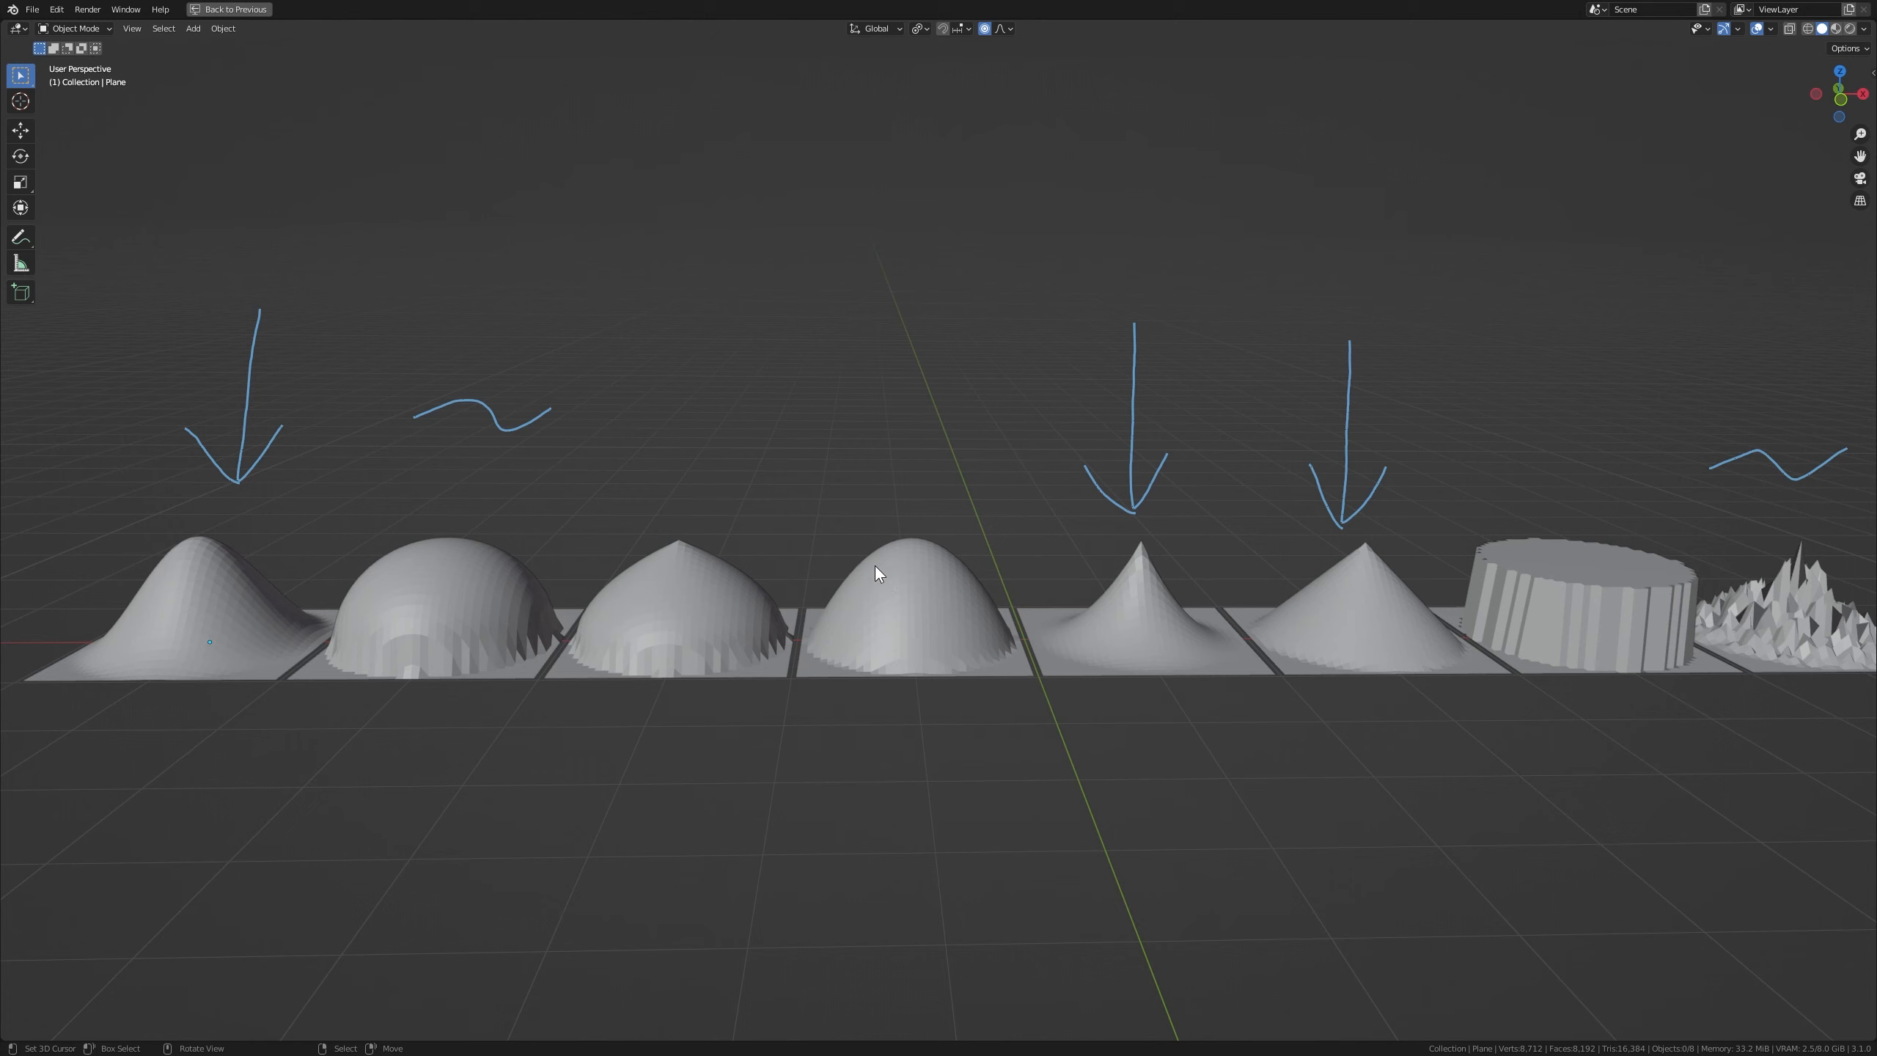
pyautogui.click(1004, 29)
# Select the first, second, third, fourth and sixth planes one at a time, ending with nothing selected
pyautogui.click(288, 583)
pyautogui.click(452, 609)
pyautogui.click(707, 657)
pyautogui.click(897, 593)
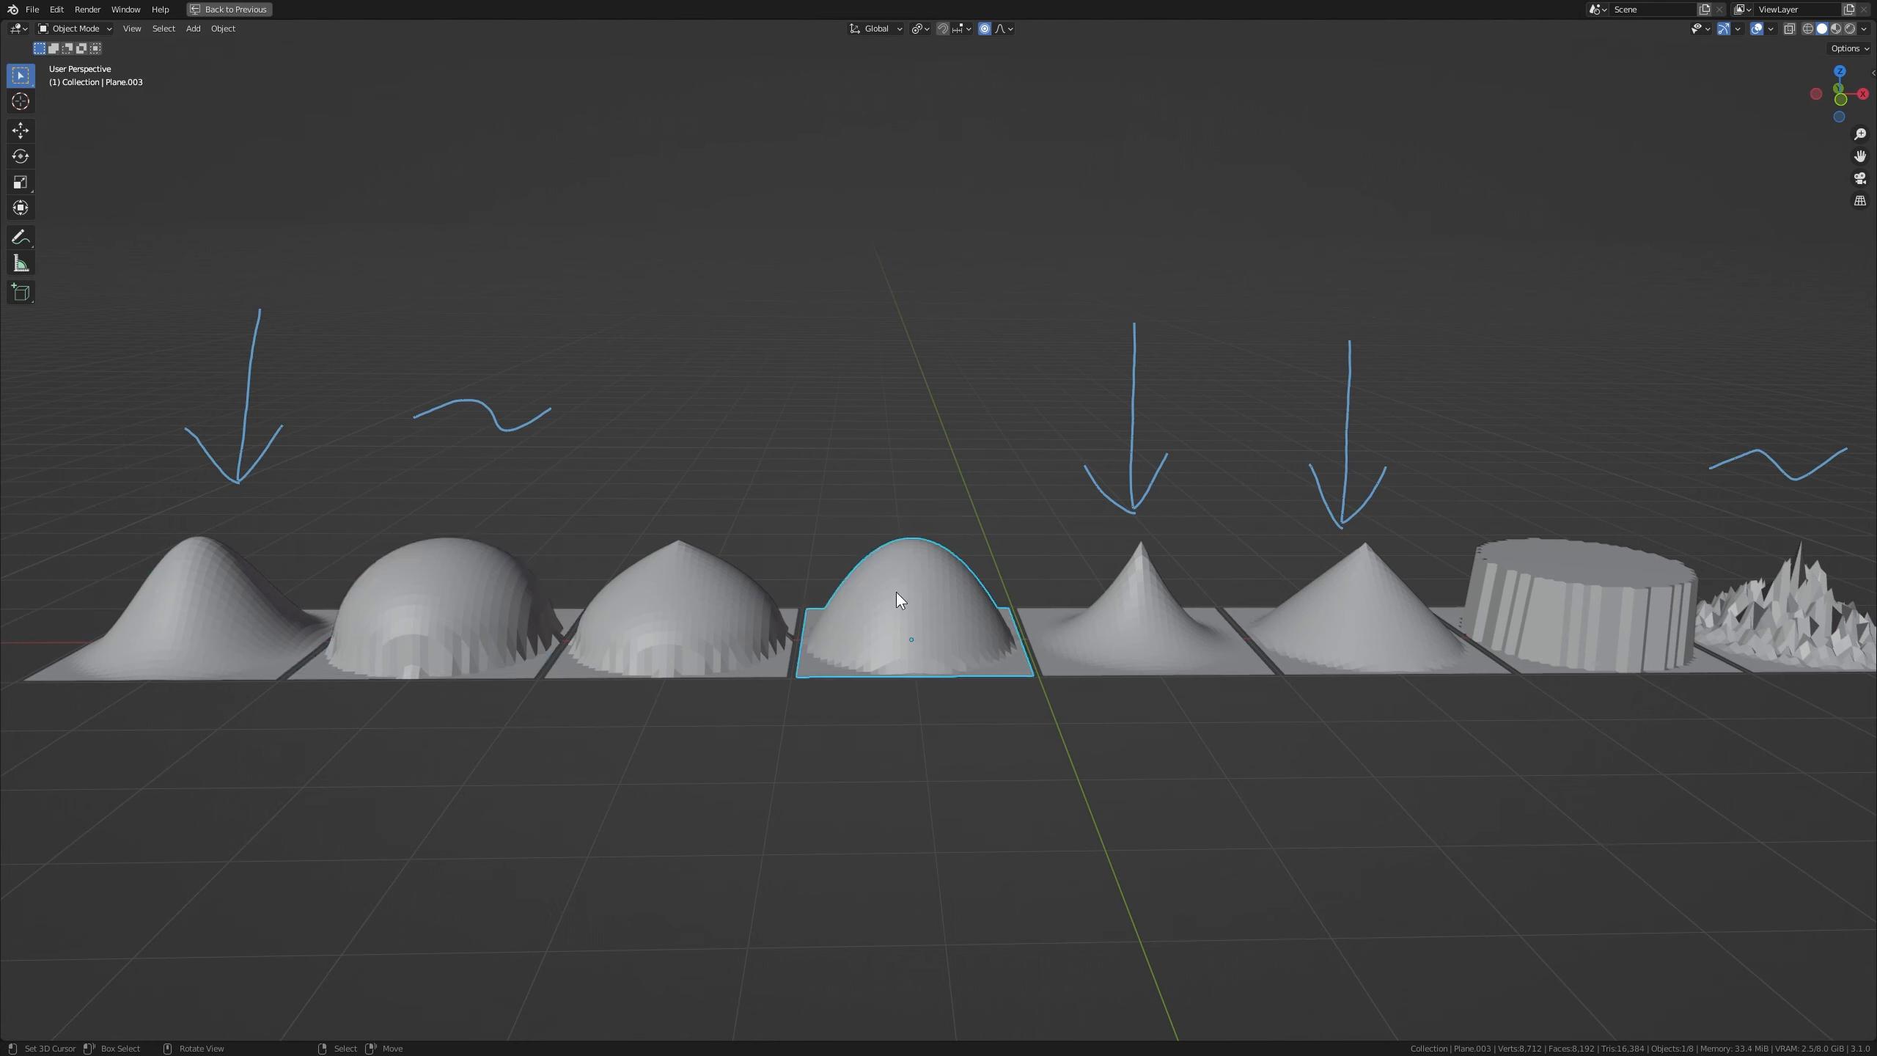
pyautogui.click(1301, 618)
pyautogui.hotkey('alt', 'a')
# Add a cube mesh at the 3D cursor in front of the row of planes
pyautogui.hotkey('shift', 'a')
pyautogui.moveTo(766, 451)
pyautogui.click(826, 460)
pyautogui.scroll(-6, 1071, 591)
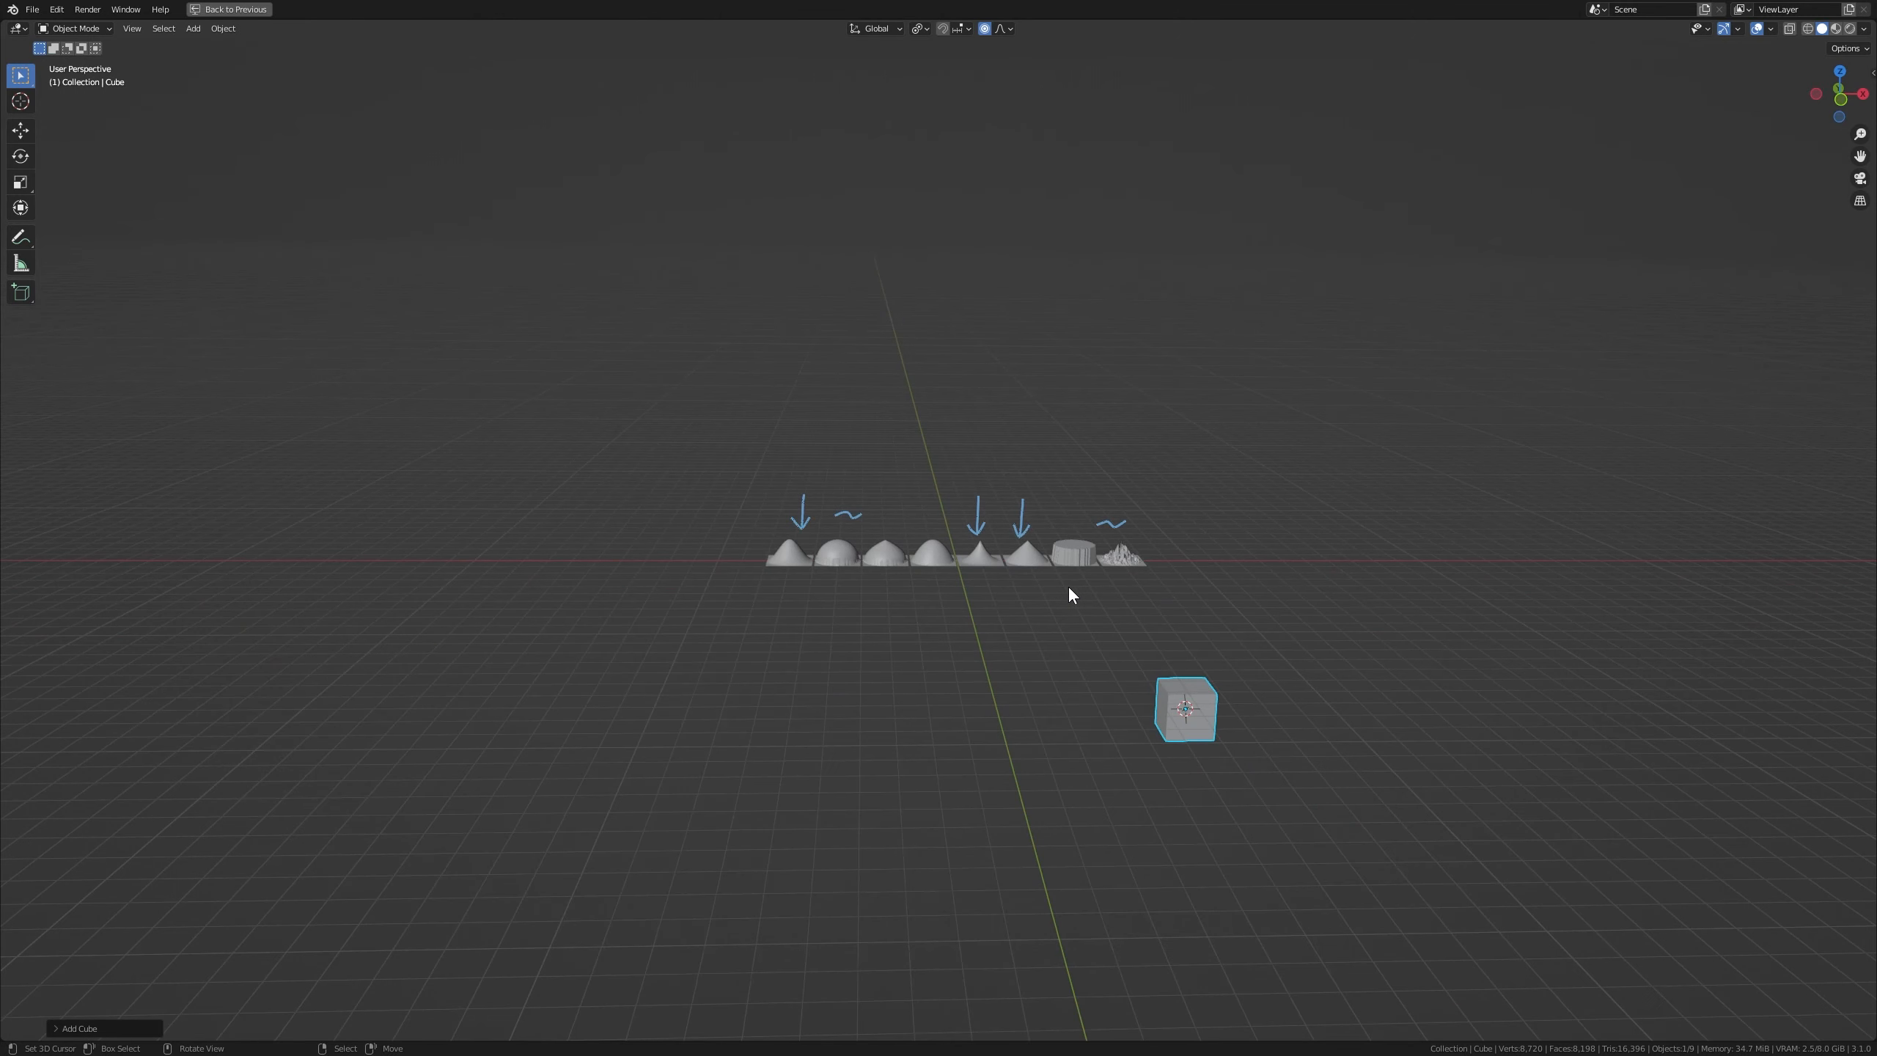
# Show the transform sidebar and clear the cube's location so it sits at the world origin
pyautogui.press('n')
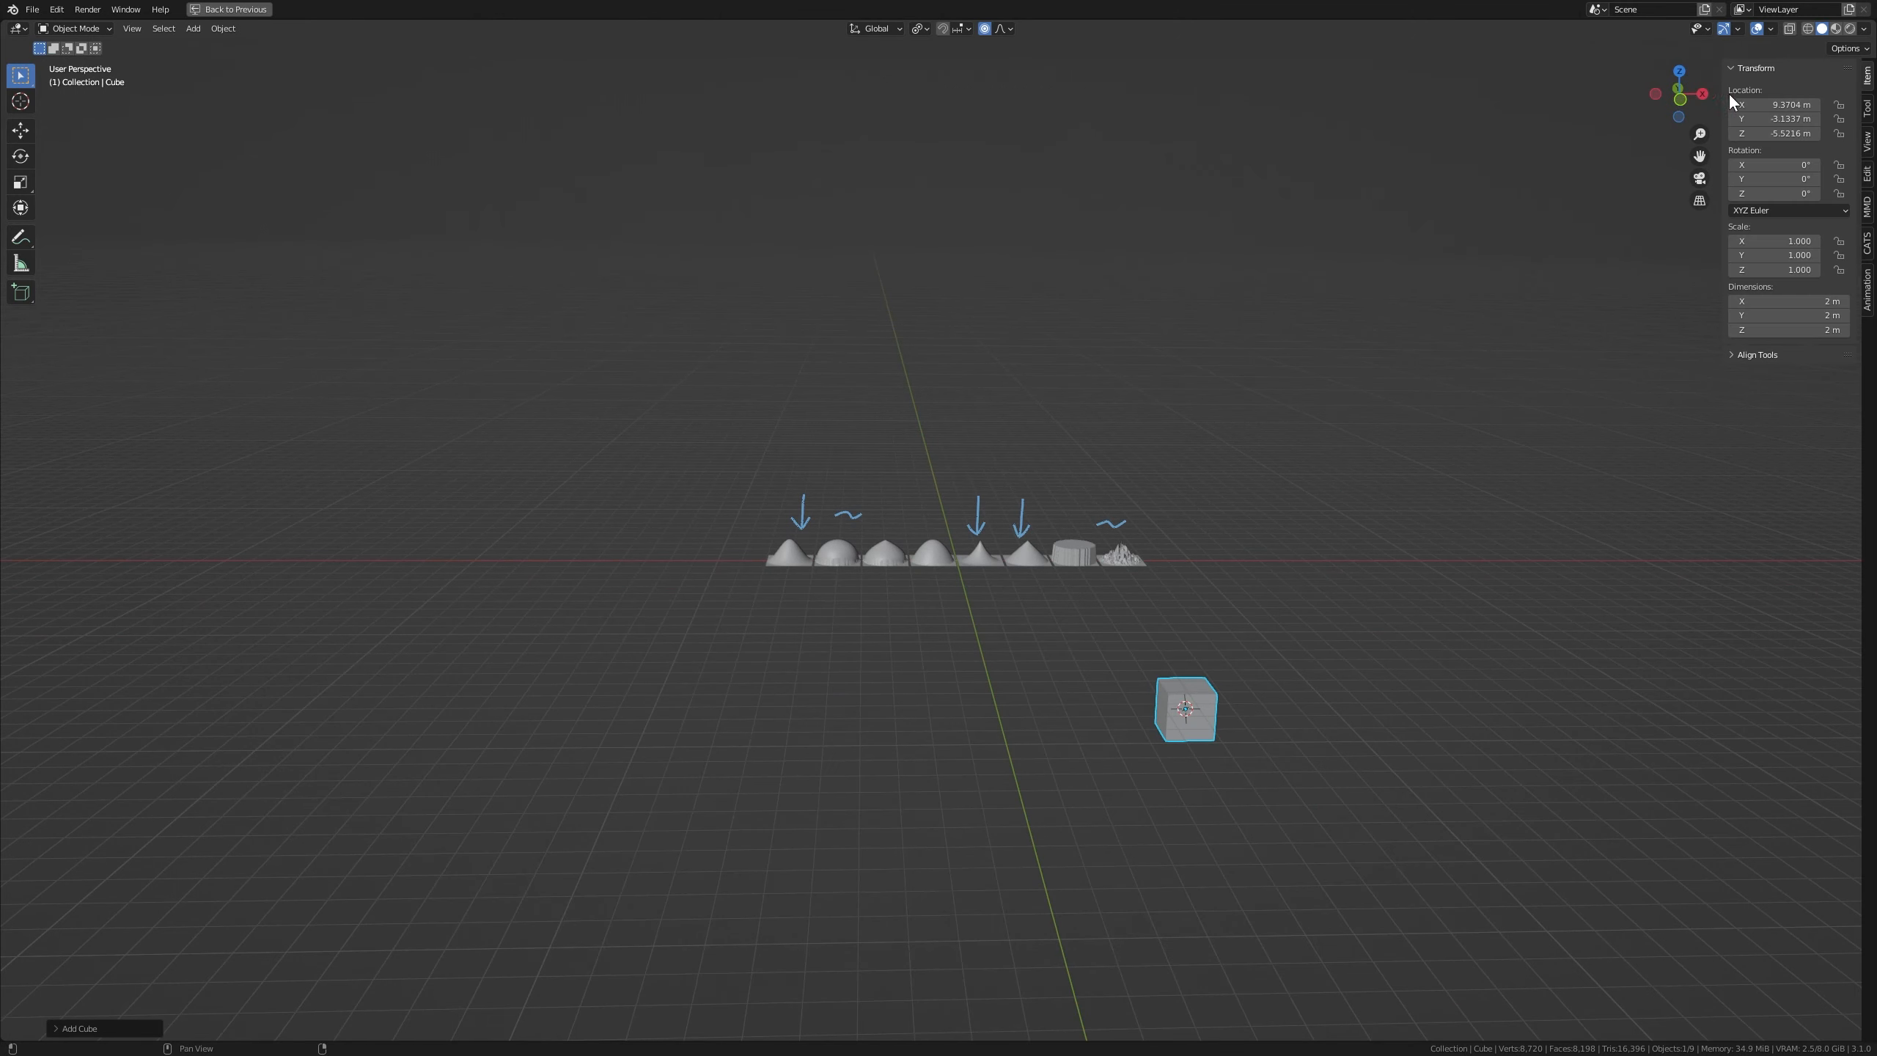
pyautogui.hotkey('alt', 'g')
pyautogui.moveTo(1169, 503); pyautogui.dragTo(1183, 688, button='middle')
pyautogui.press('g')
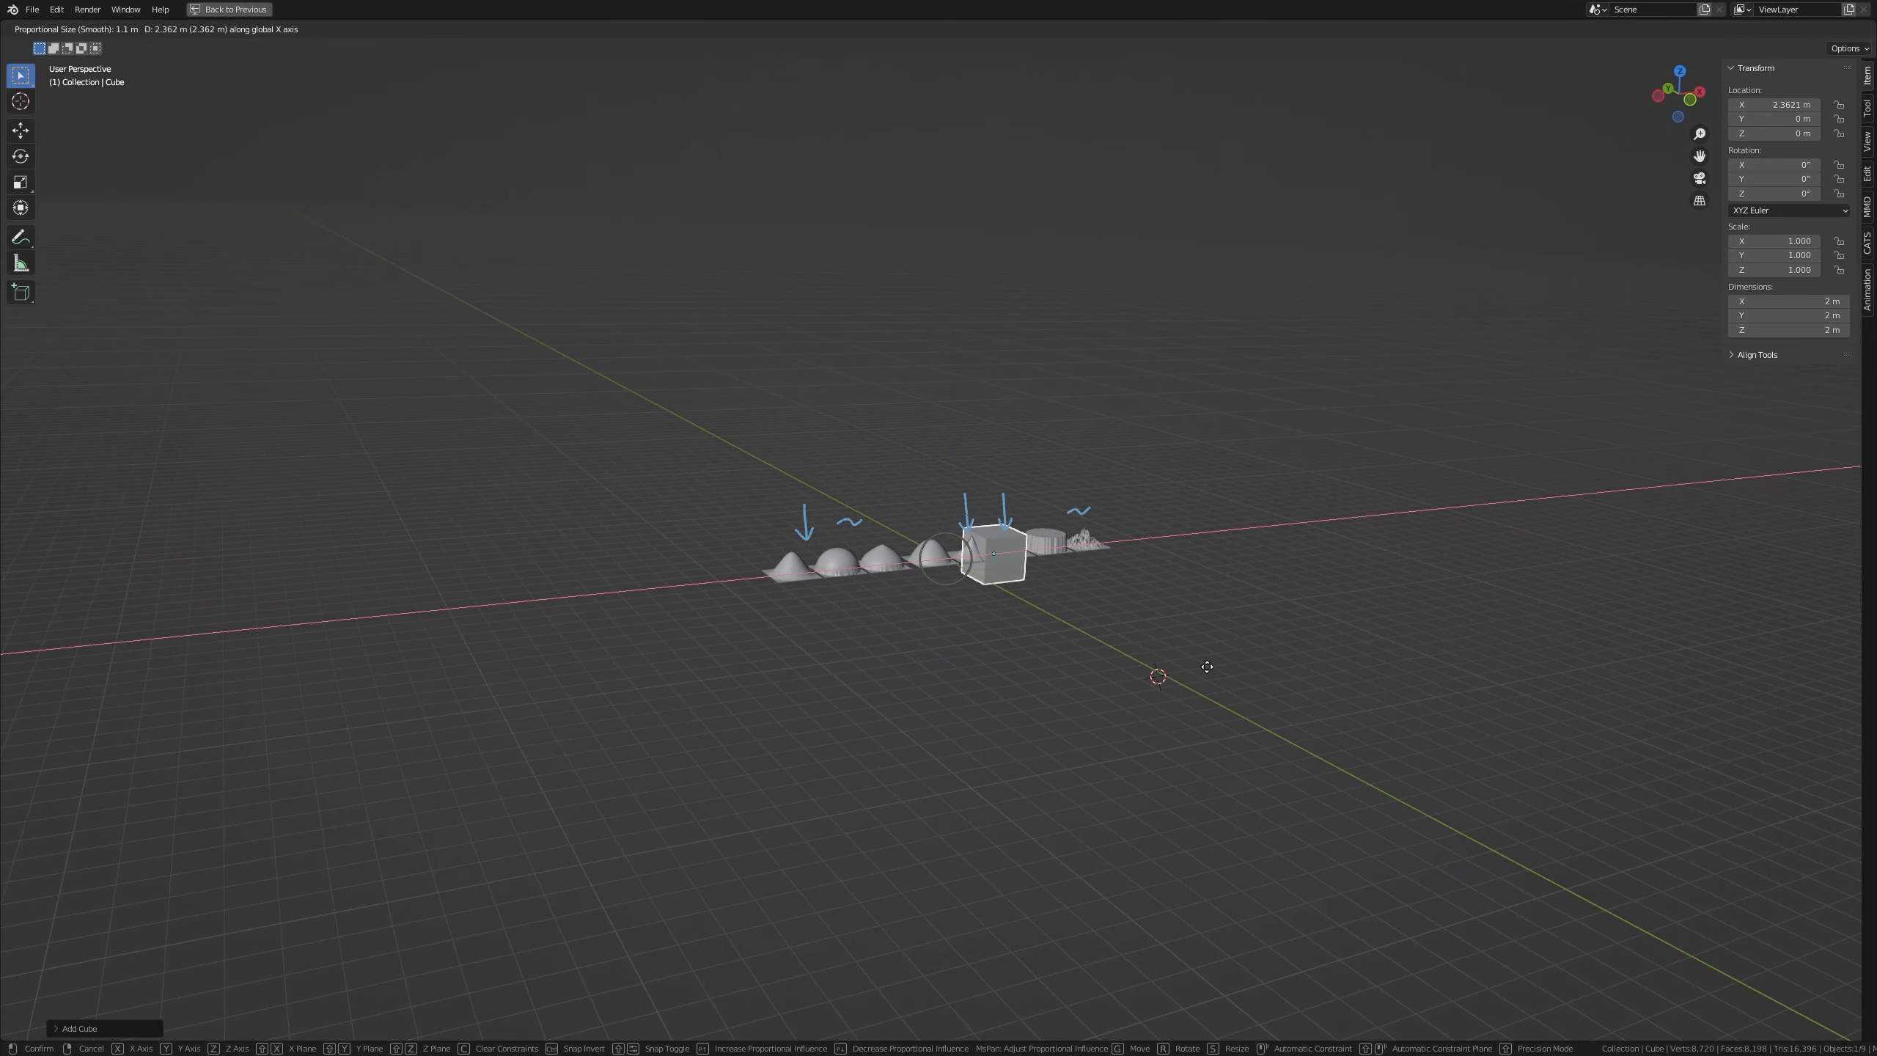
pyautogui.press('y')
pyautogui.press('Escape')
# Turn off proportional editing and move the cube along Y to about -4.38 m, in front of the planes
pyautogui.click(989, 30)
pyautogui.press('g')
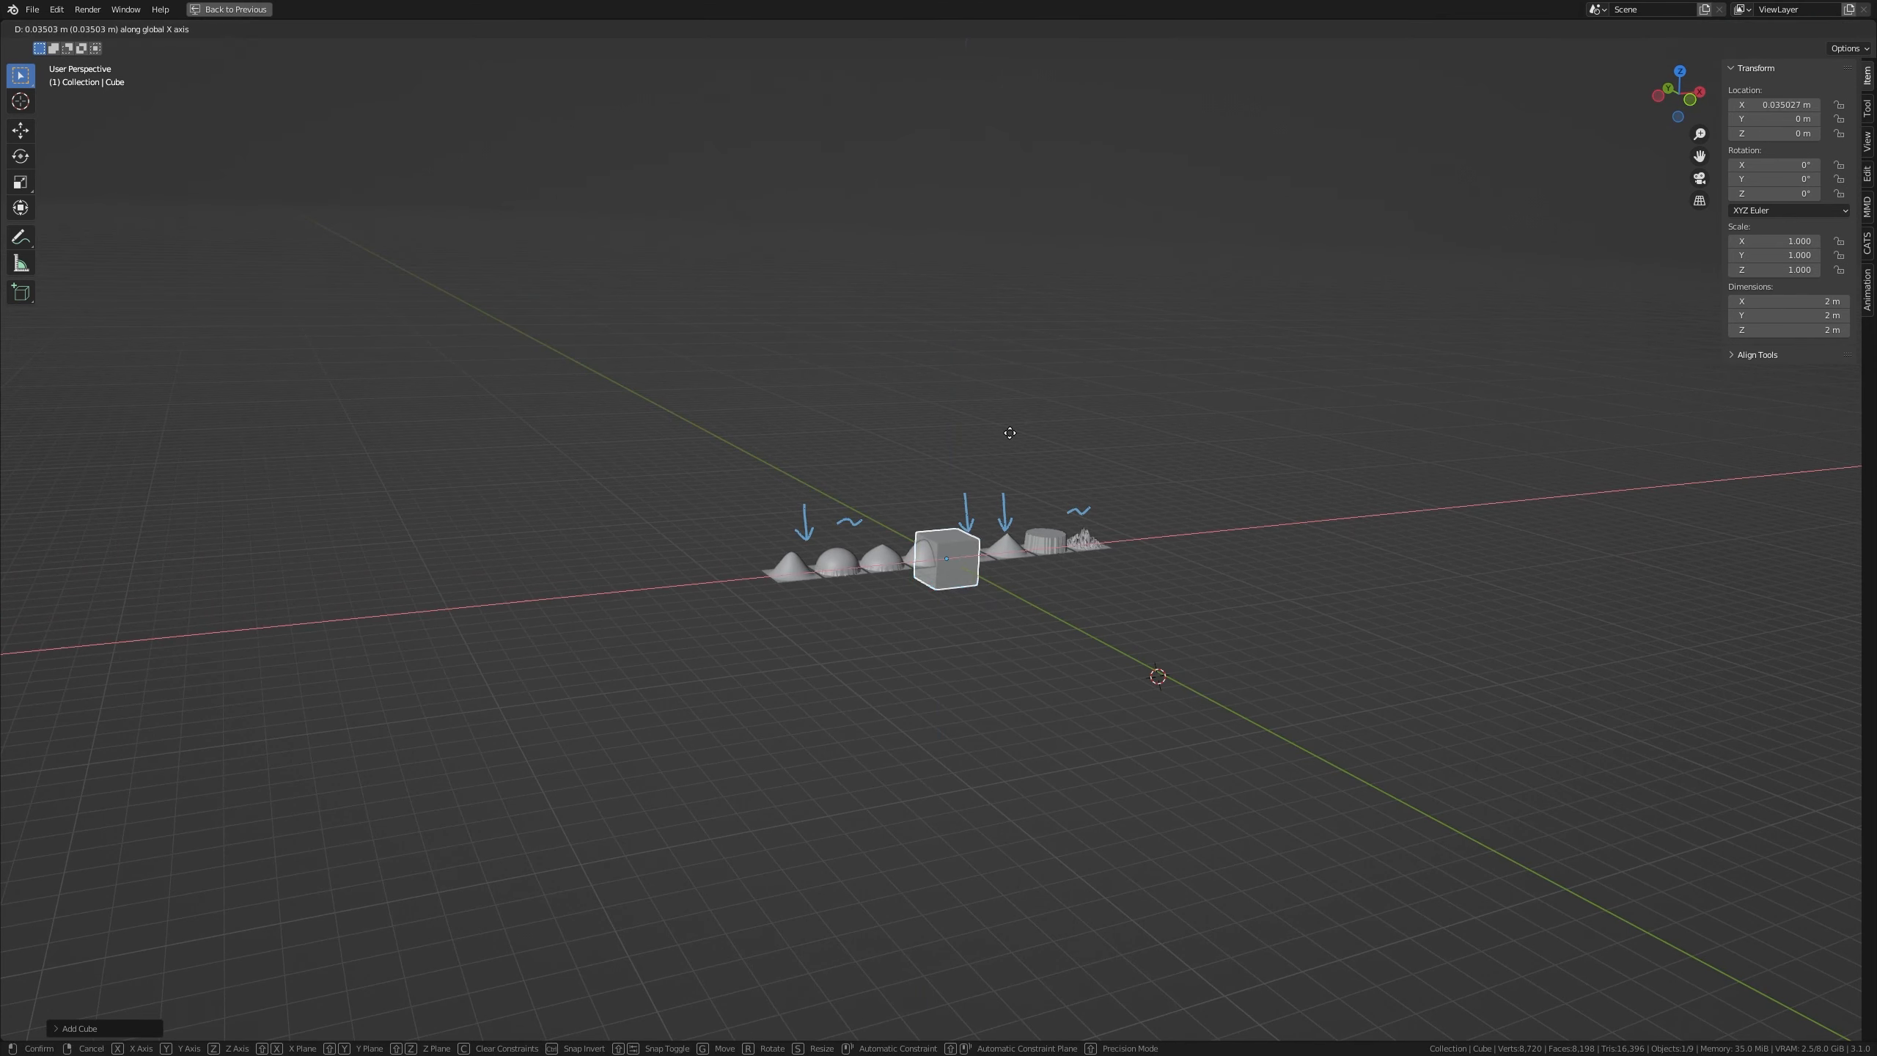
pyautogui.press('y')
pyautogui.click(1057, 456)
# Add a level 3 Subdivision modifier to the cube, restore the full window layout and apply the modifier
pyautogui.keyDown('shift'); pyautogui.moveTo(1144, 575); pyautogui.dragTo(1043, 568, button='middle'); pyautogui.keyUp('shift')
pyautogui.hotkey('ctrl', '3')
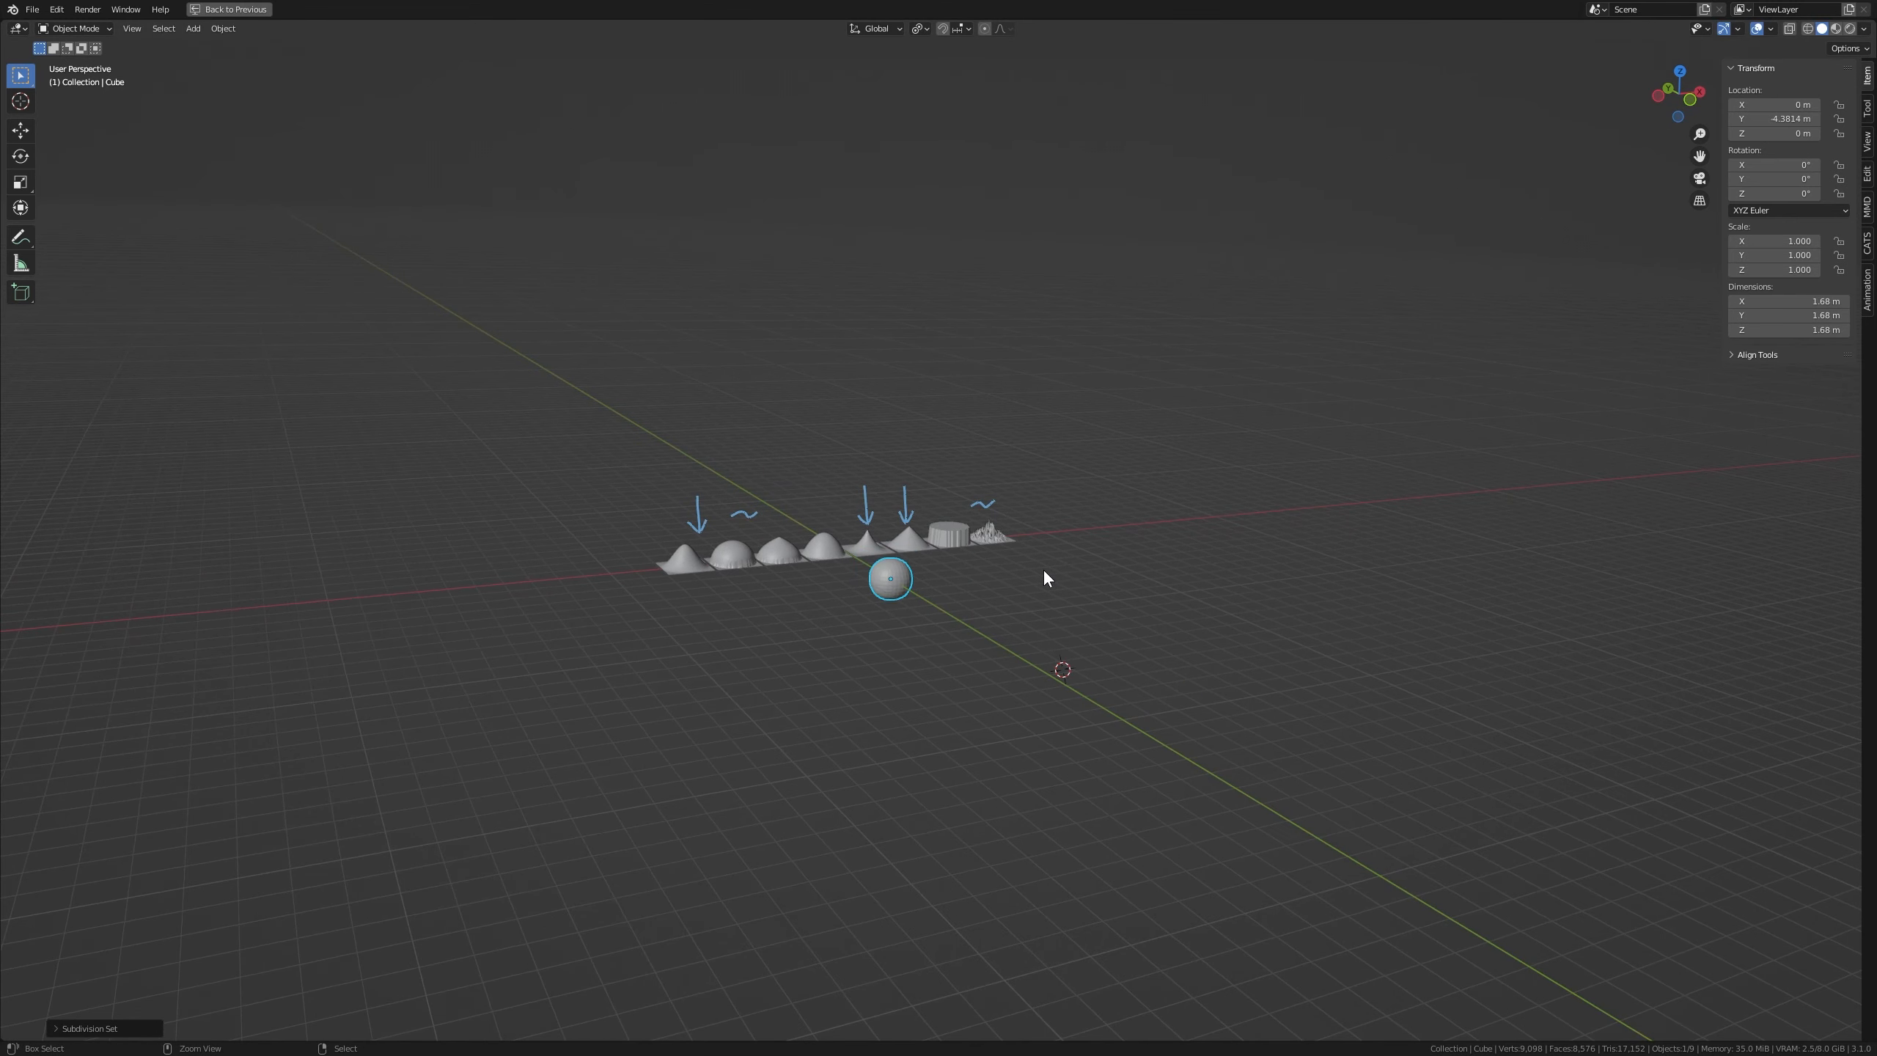
pyautogui.scroll(6, 1442, 527)
pyautogui.hotkey('ctrl', 'space')
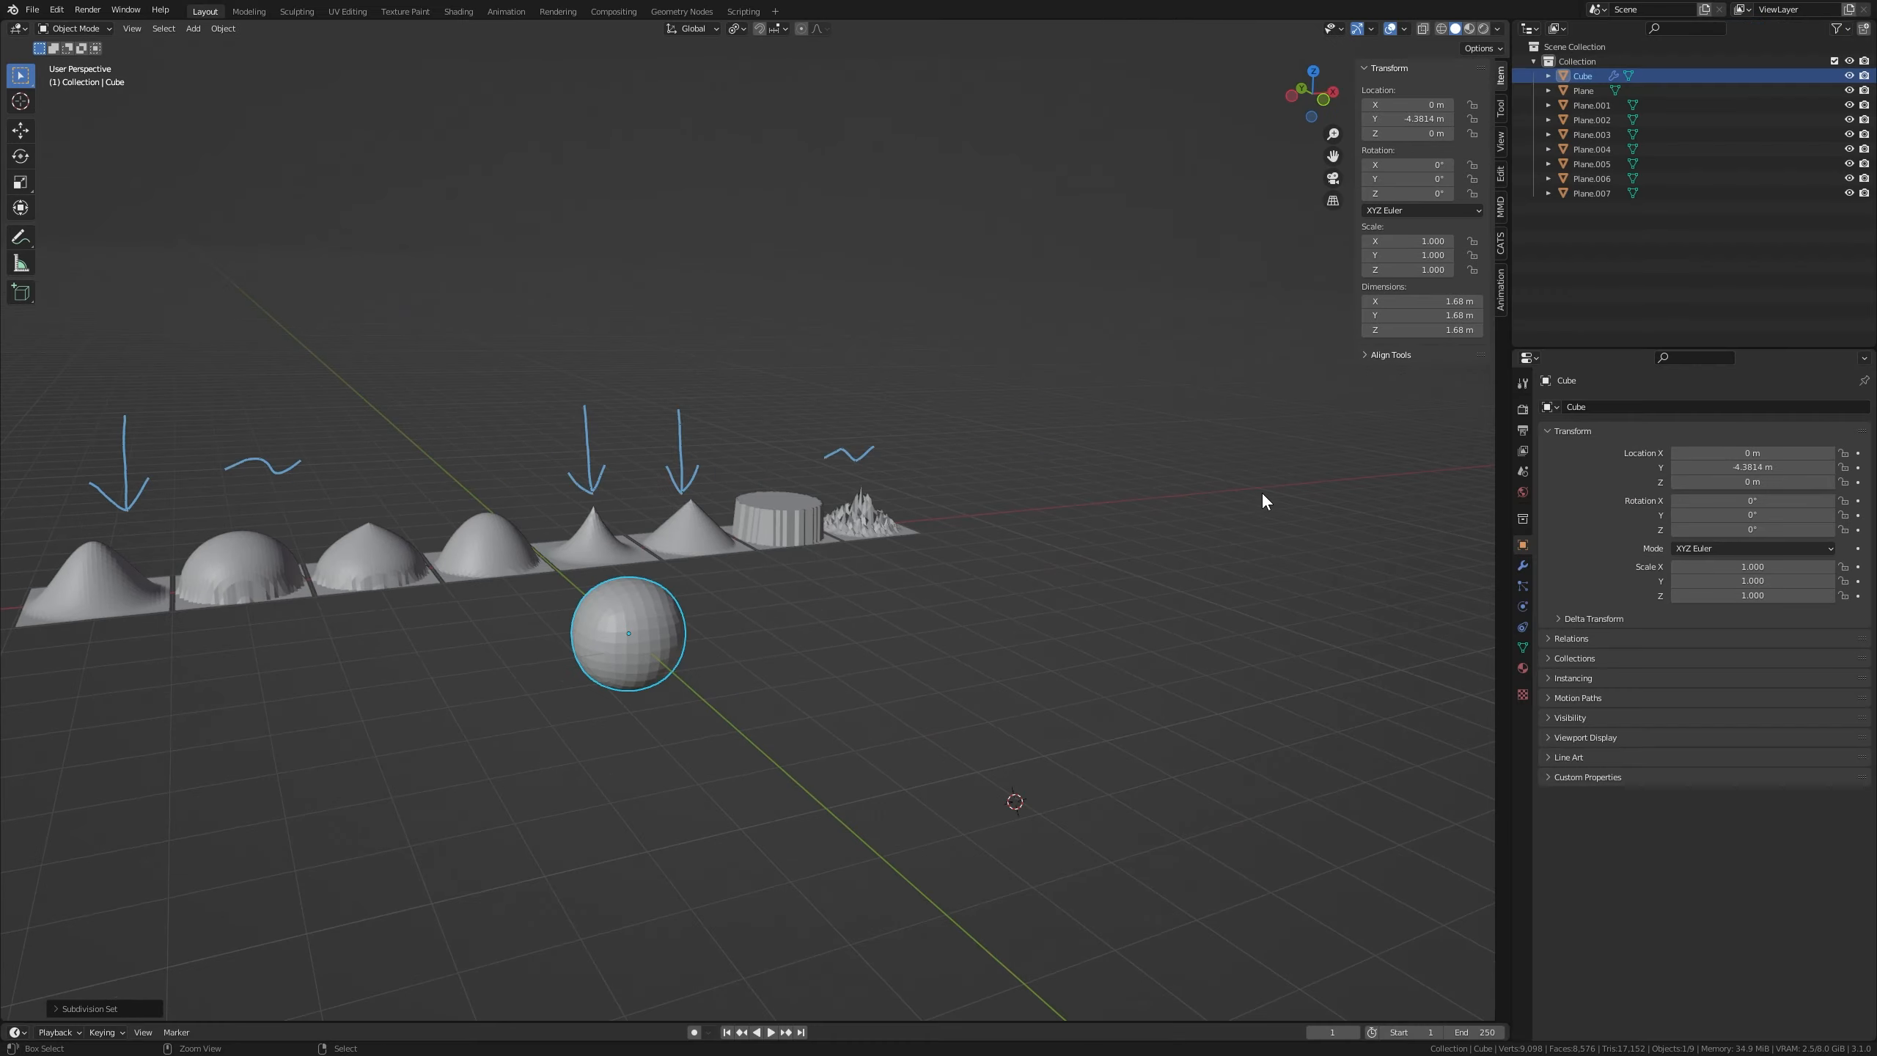
pyautogui.click(1522, 566)
pyautogui.hotkey('ctrl', 'a')
# Enter Edit Mode and raise the sphere's top vertex along Z to about 2.77 m with smooth proportional editing
pyautogui.press('Tab')
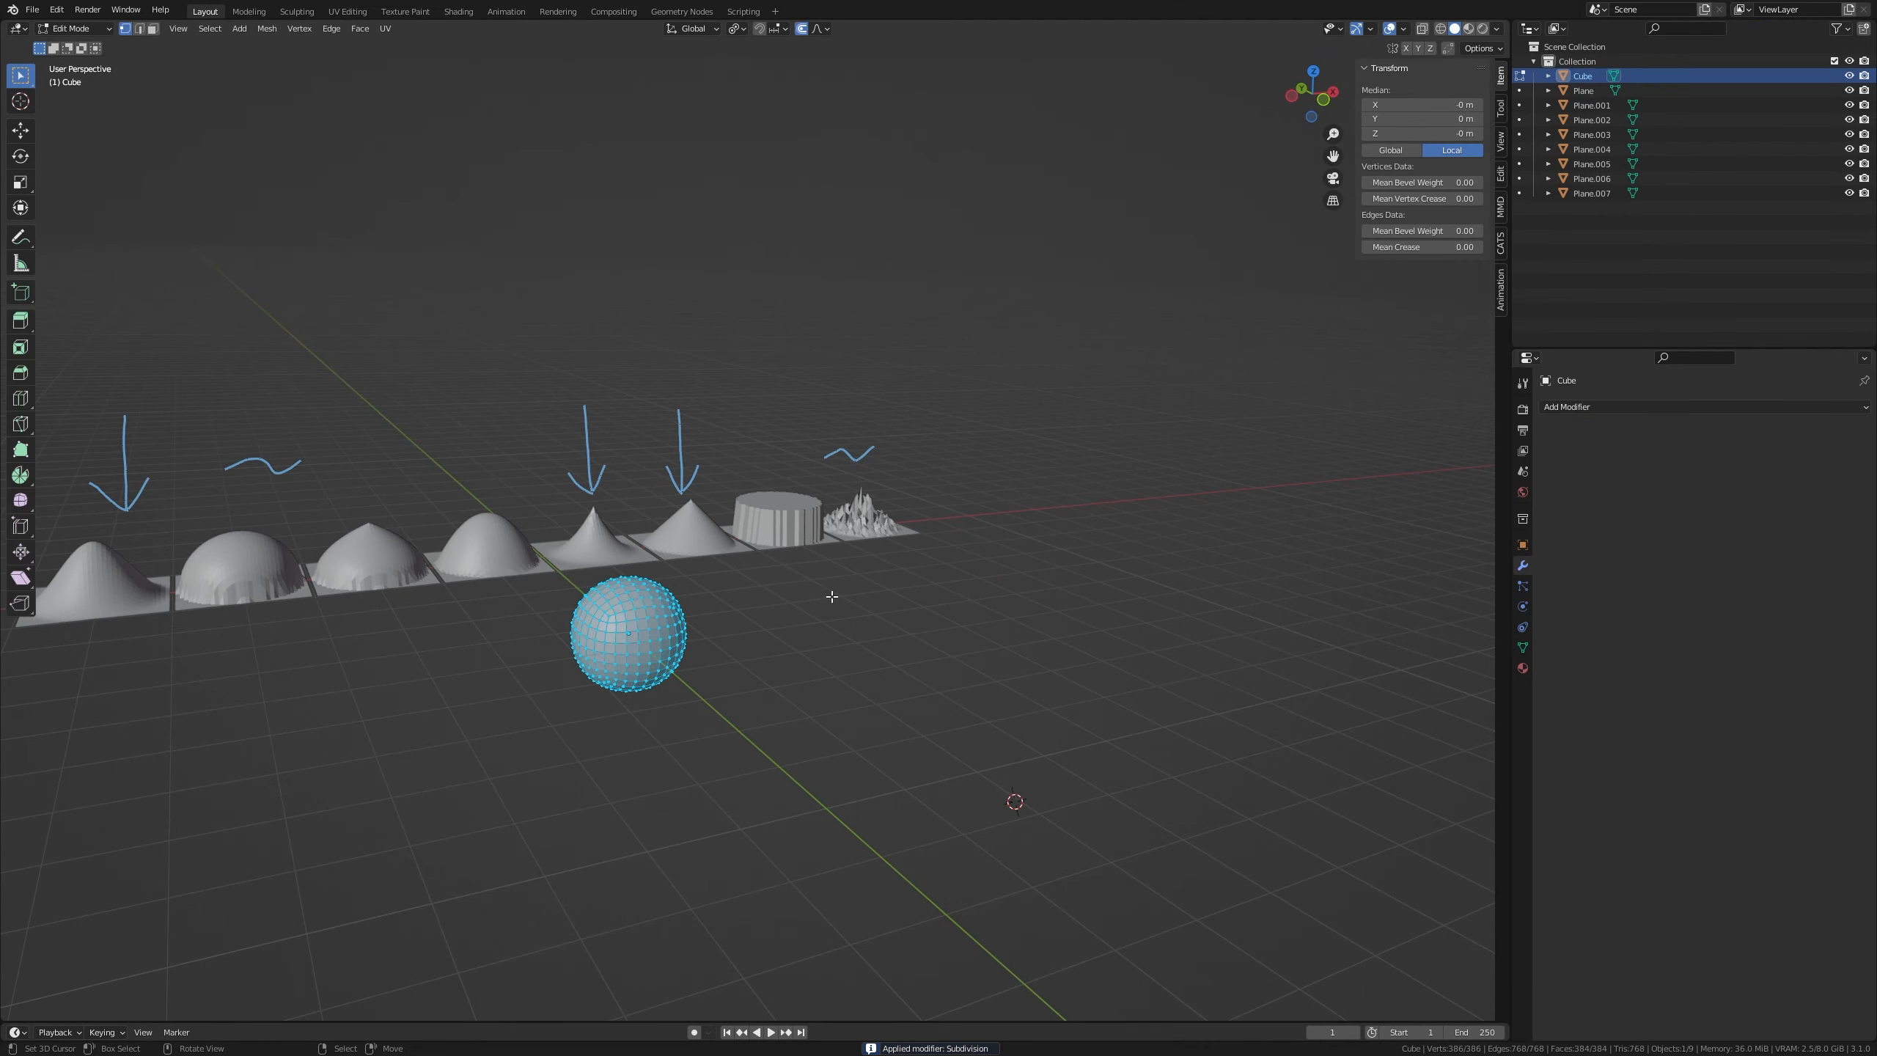
pyautogui.scroll(4, 843, 562)
pyautogui.moveTo(843, 562); pyautogui.dragTo(908, 564, button='middle')
pyautogui.click(915, 549)
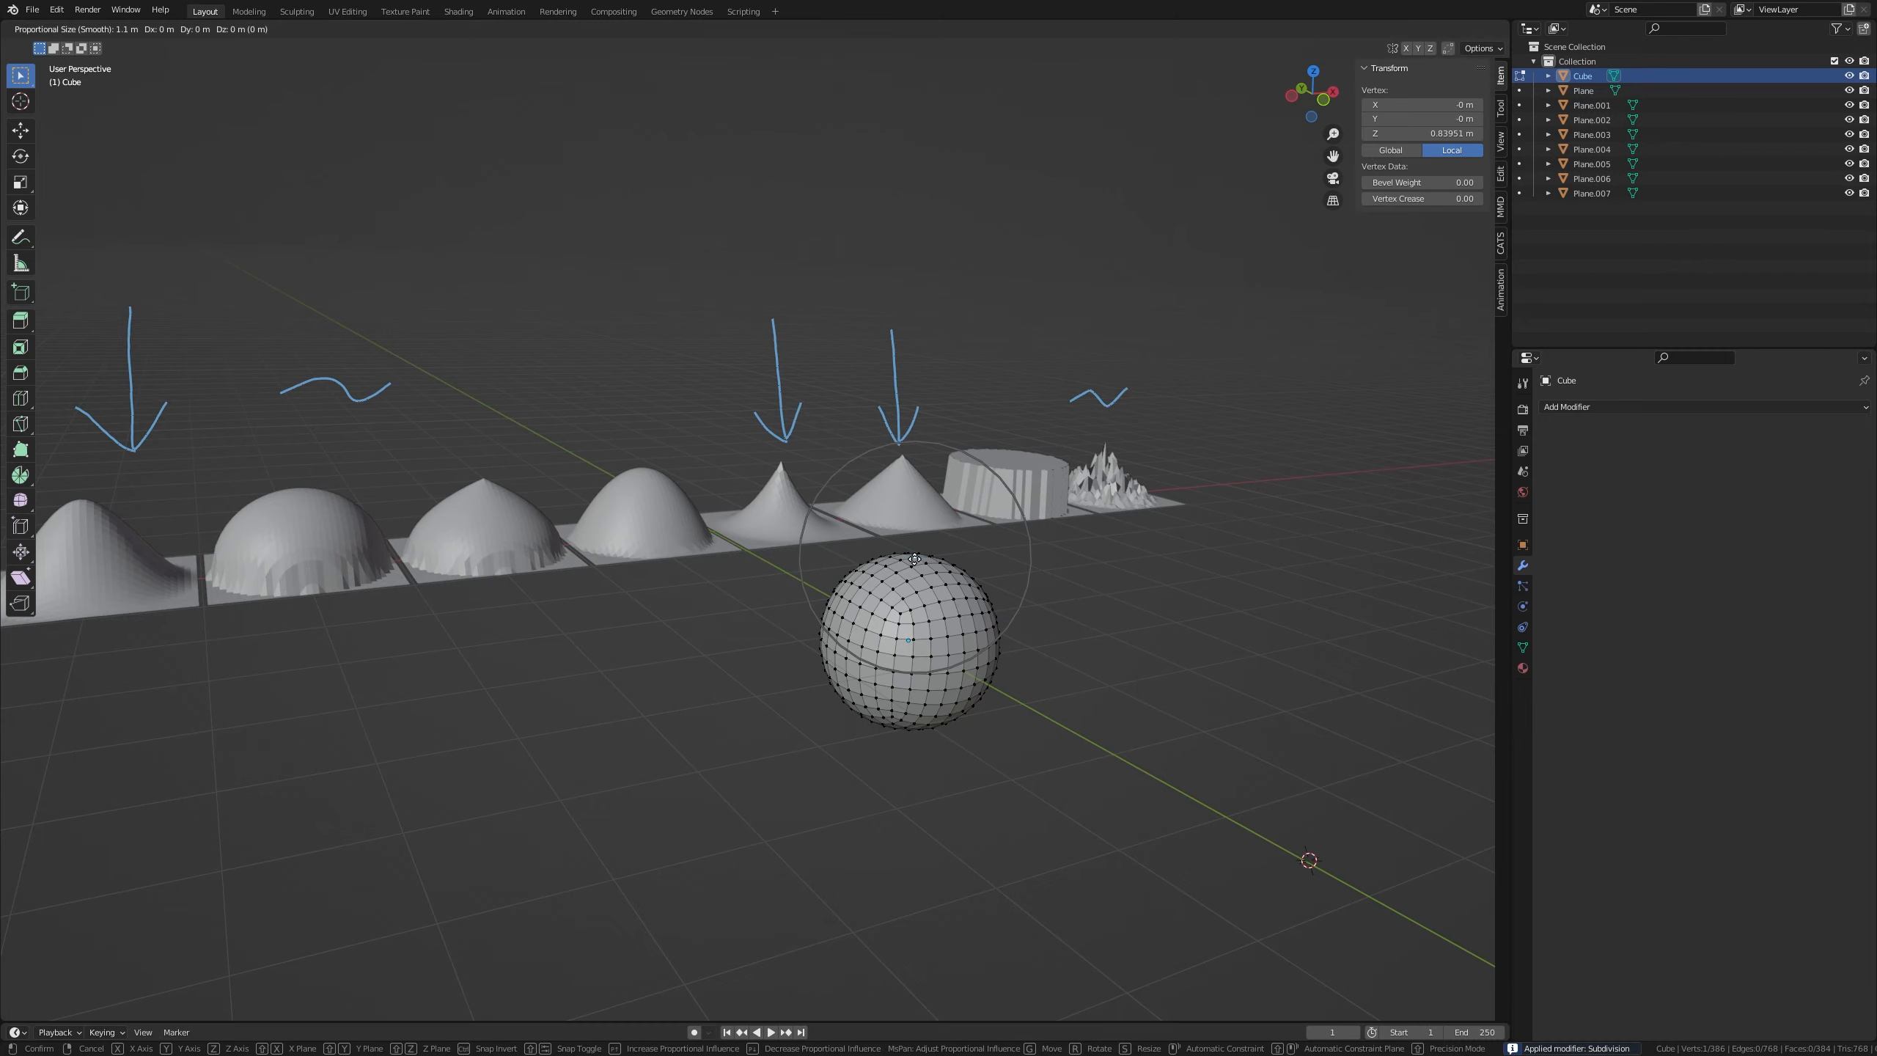
pyautogui.press('g')
pyautogui.press('z')
pyautogui.click(953, 353)
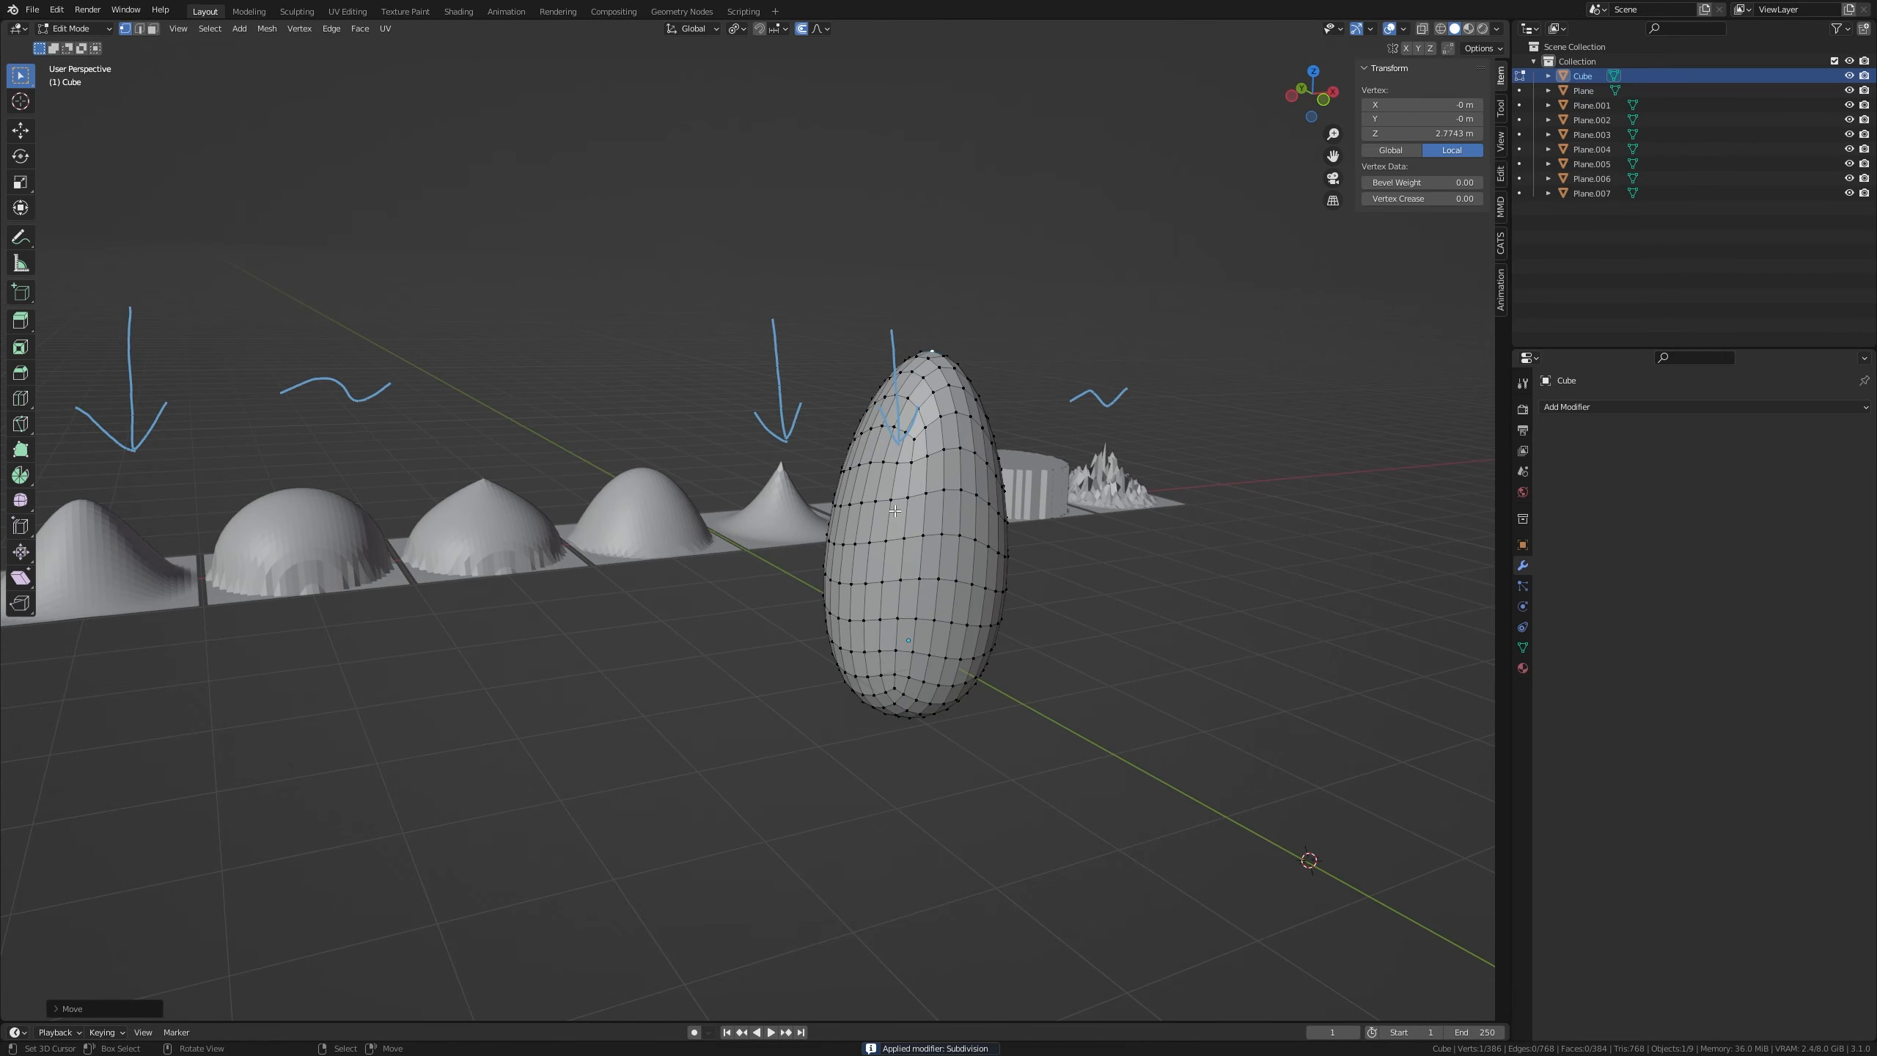
# Select patches of faces on both opposite upper sides of the stretched body in face mode
pyautogui.press('KP_3')
pyautogui.press('z')
pyautogui.moveTo(476, 527)
pyautogui.keyDown('shift'); pyautogui.mouseDown(button='middle')
pyautogui.moveTo(637, 583)
pyautogui.moveTo(776, 596)
pyautogui.moveTo(695, 594)
pyautogui.moveTo(684, 505)
pyautogui.mouseUp(button='middle'); pyautogui.keyUp('shift')
pyautogui.scroll(1, 637, 562)
pyautogui.press('a')
pyautogui.press('a')
pyautogui.press('c')
pyautogui.click(651, 494)
pyautogui.press('Escape')
pyautogui.press('z')
pyautogui.press('3')
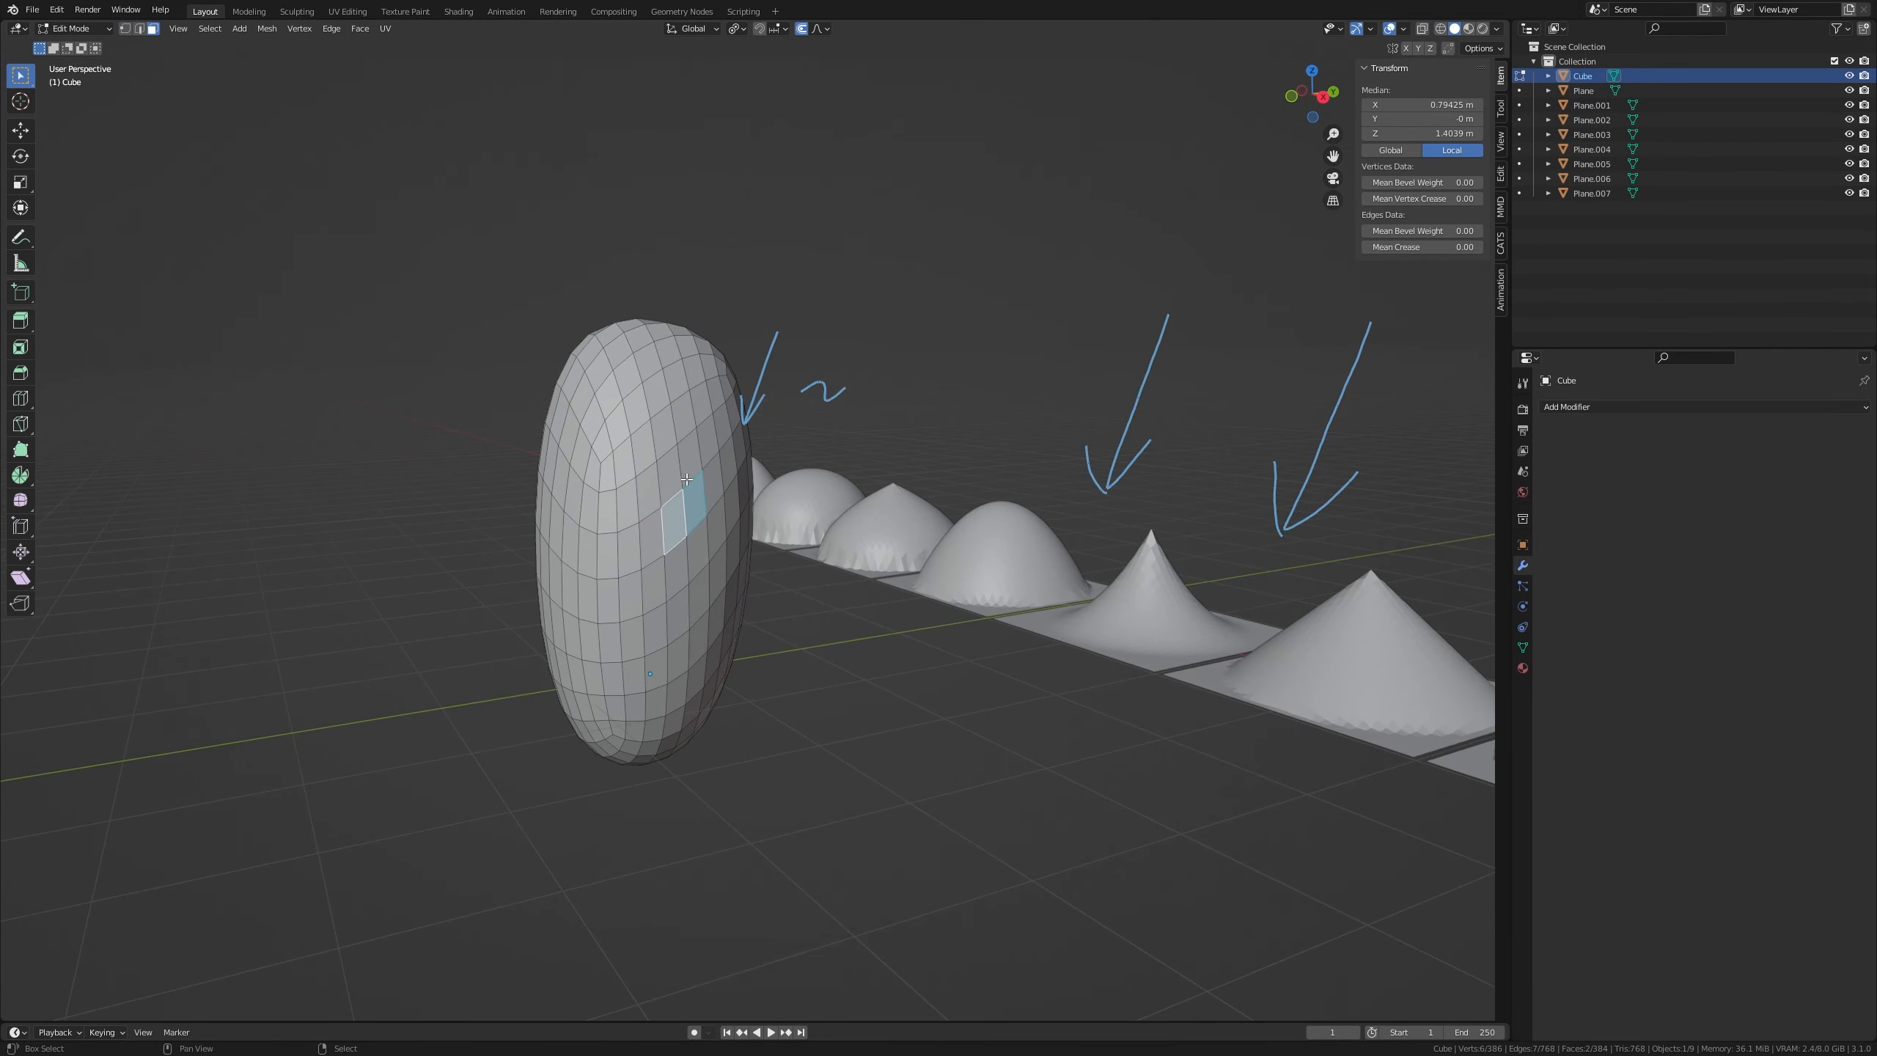
pyautogui.moveTo(616, 562); pyautogui.dragTo(885, 528, button='middle')
pyautogui.keyDown('shift'); pyautogui.click(886, 528); pyautogui.keyUp('shift')
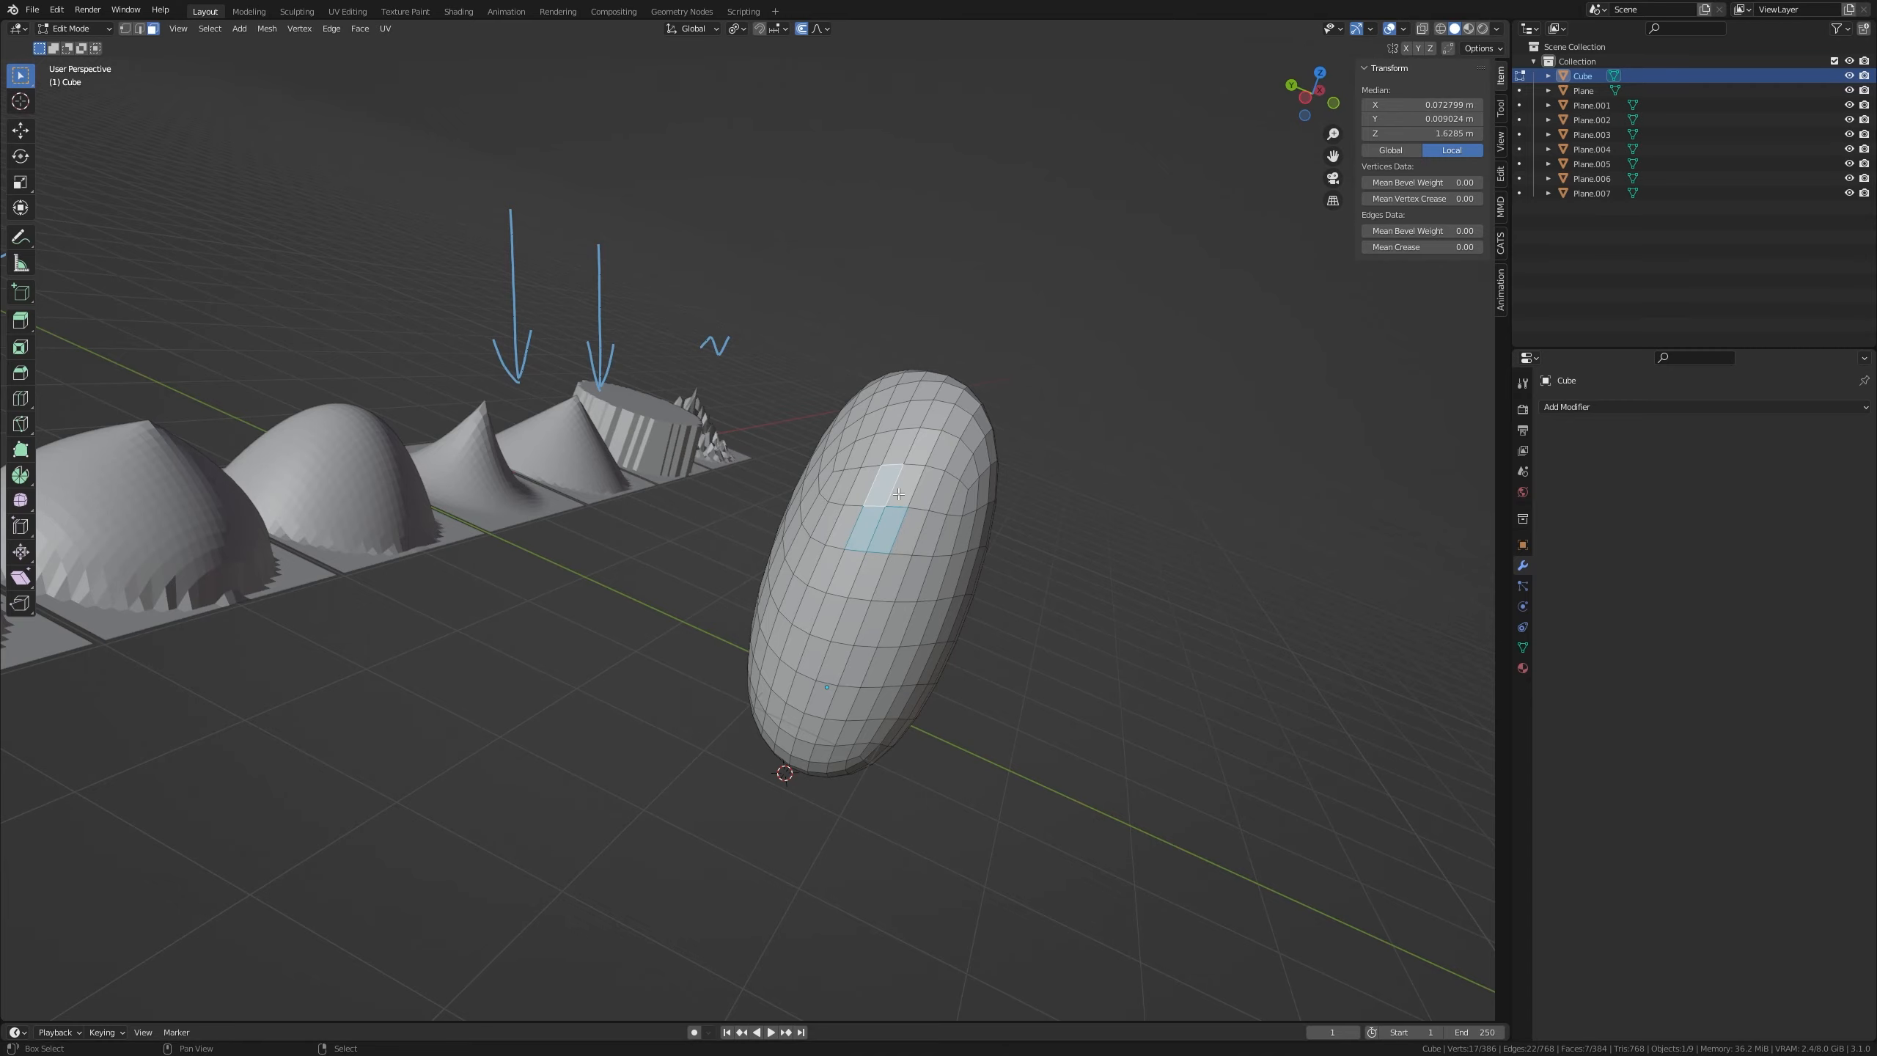
# Extrude the selected side faces outward into two arms and move their ends down along Z
pyautogui.press('KP_1')
pyautogui.press('e')
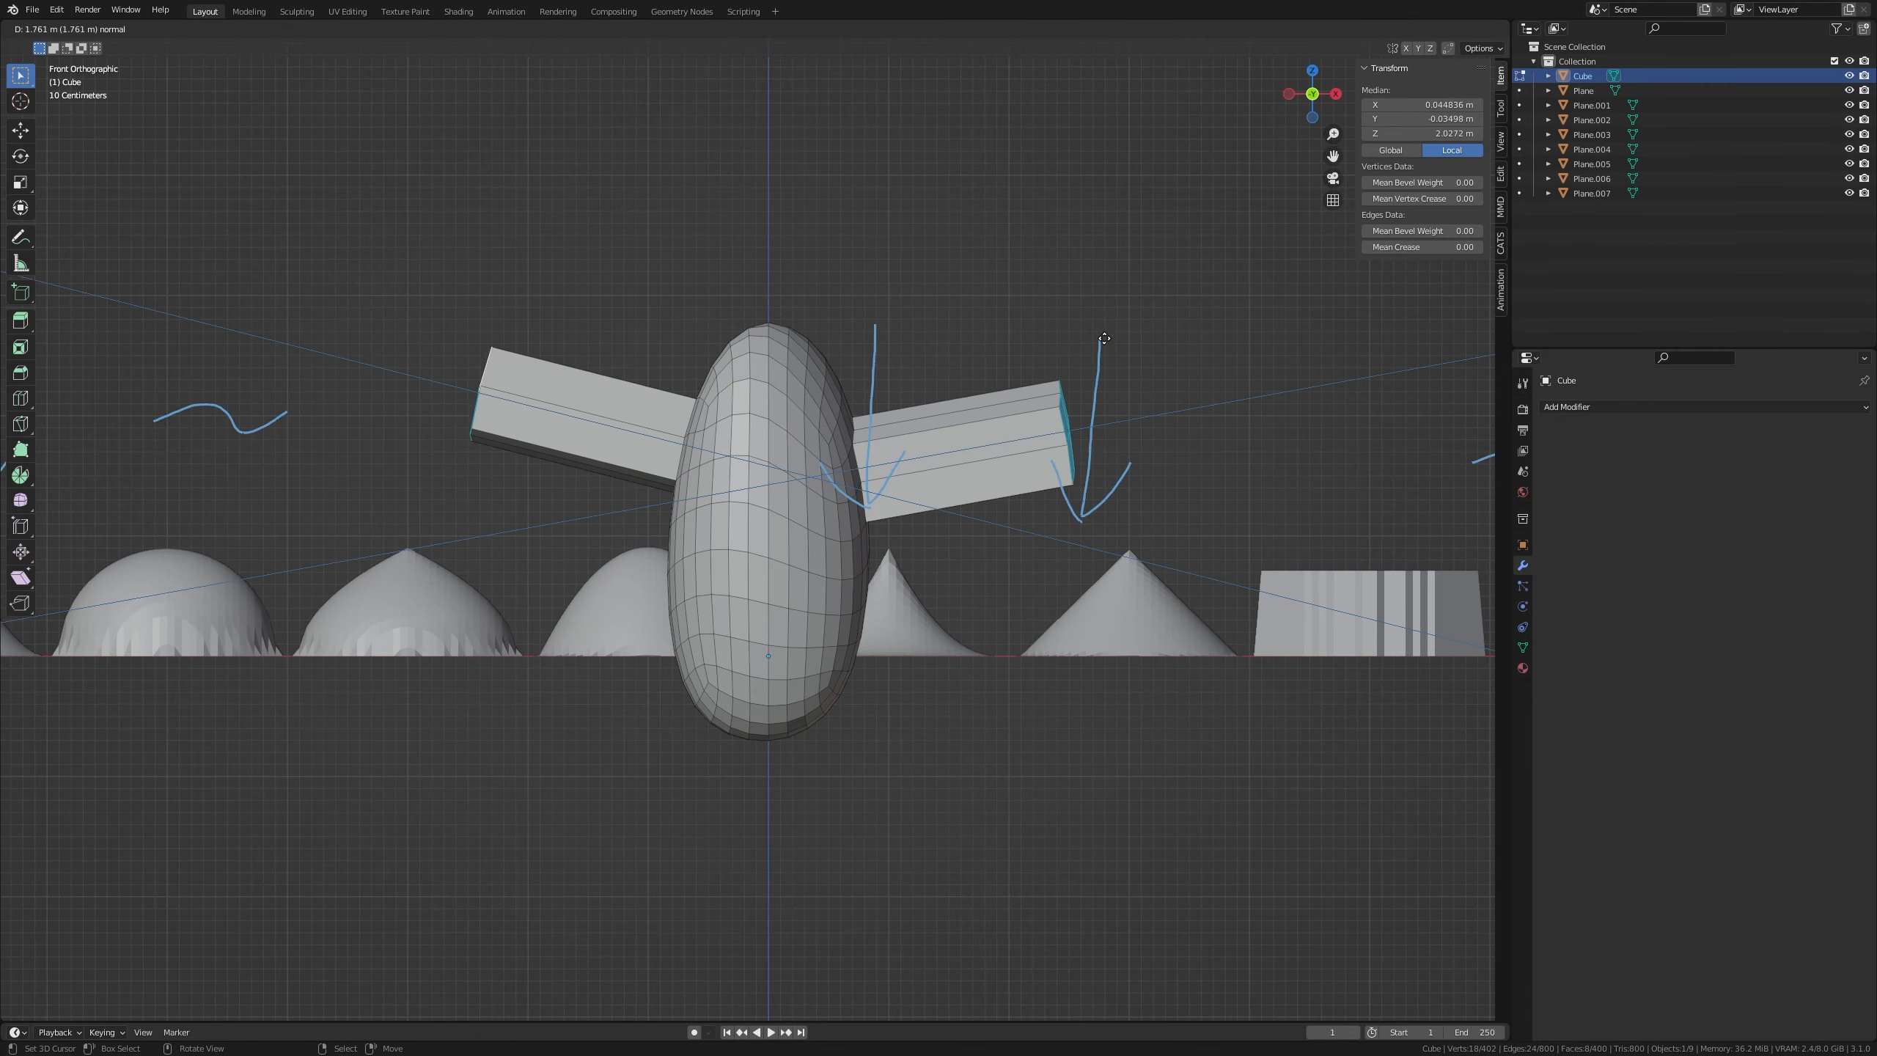
pyautogui.click(1120, 344)
pyautogui.press('g')
pyautogui.press('z')
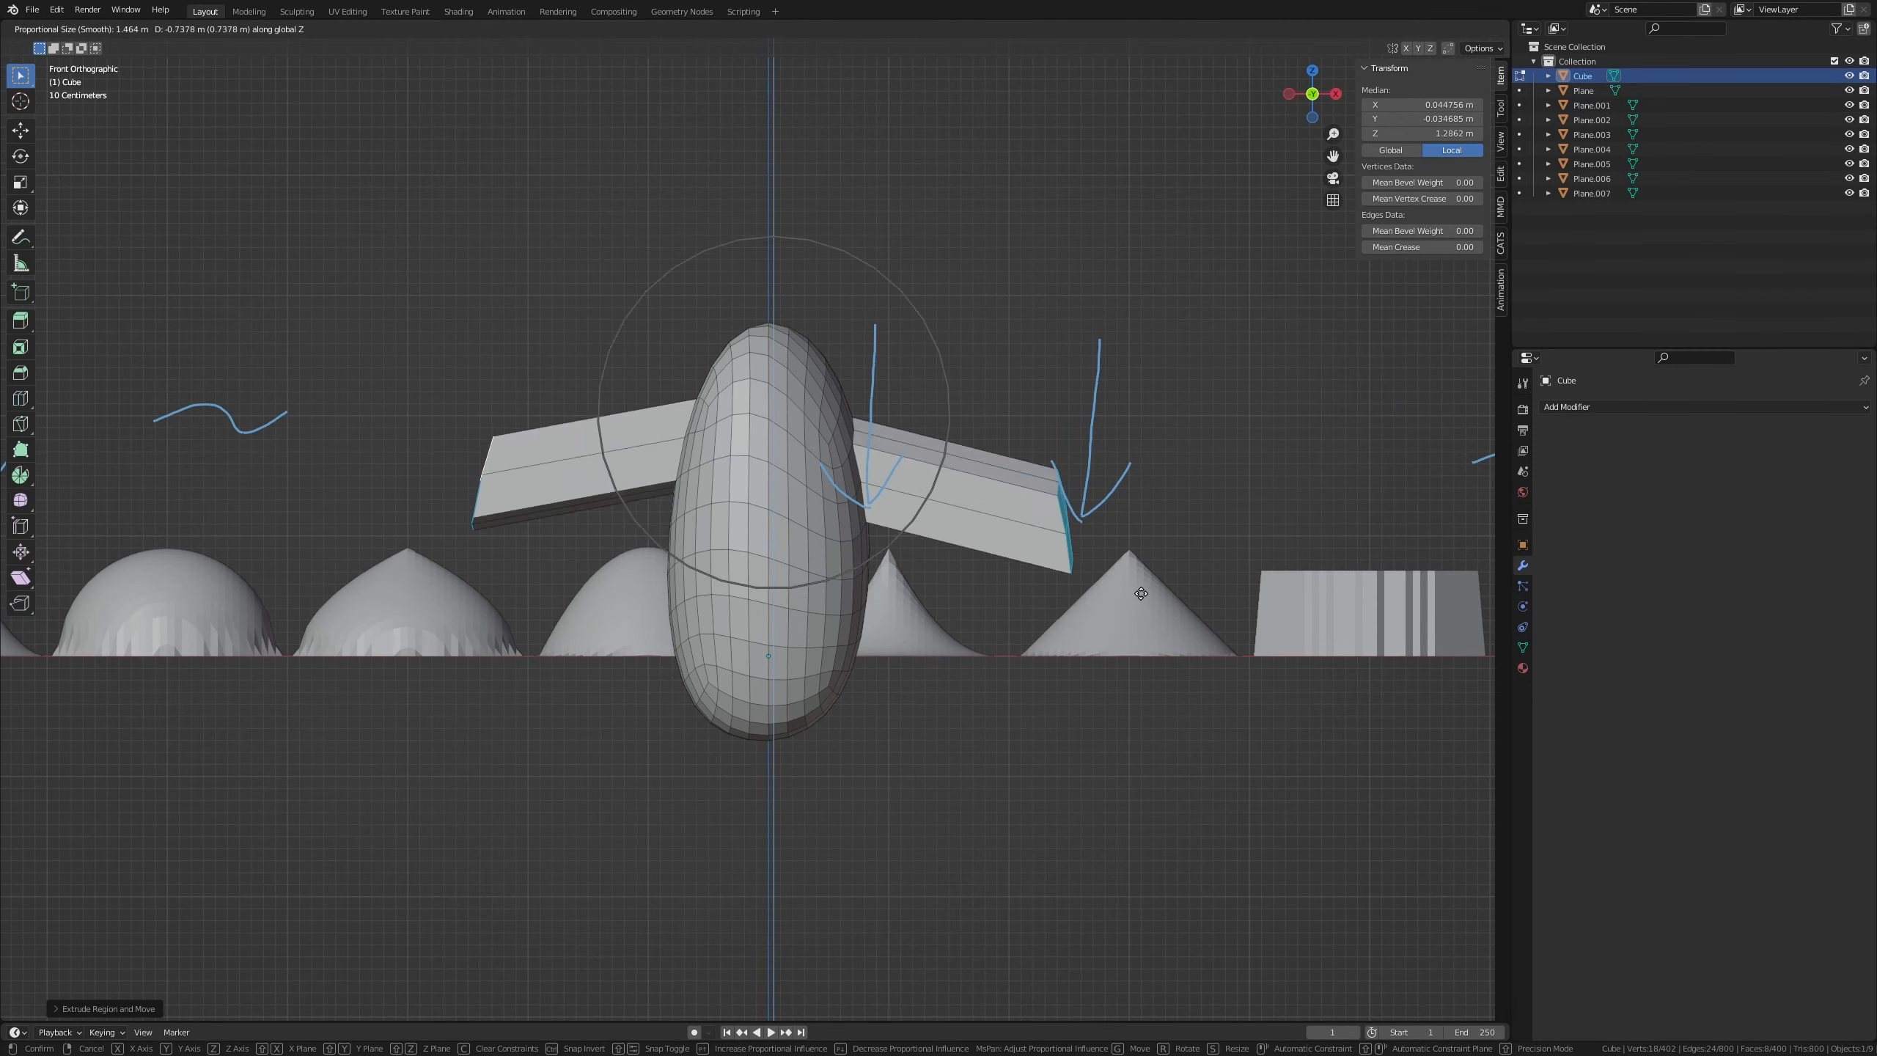
pyautogui.click(1125, 839)
# Cut one centred edge loop across the middle of each of the two arms
pyautogui.hotkey('ctrl', 'r')
pyautogui.doubleClick(940, 605)
pyautogui.hotkey('ctrl', 'r')
pyautogui.click(609, 576)
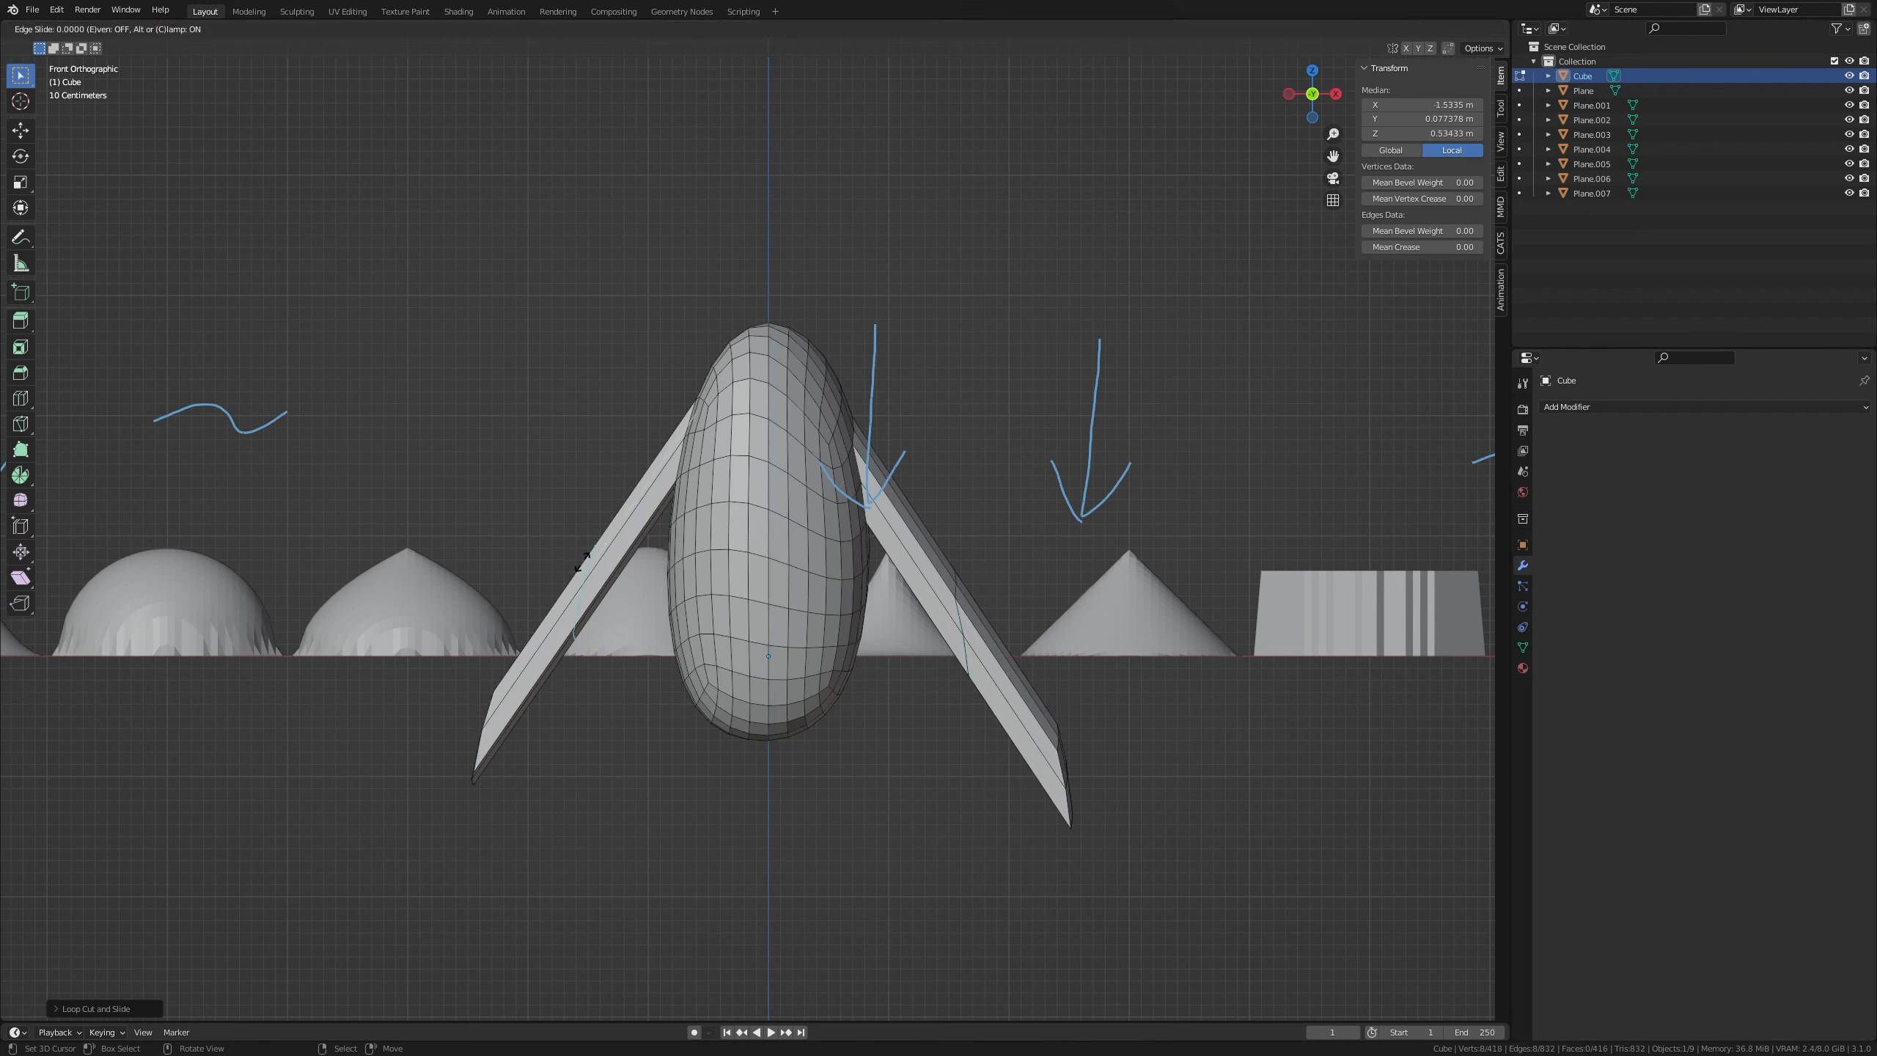
pyautogui.click(609, 576)
# Disable Projected from View, then rotate and scale the left arm's middle edge loop
pyautogui.press('r')
pyautogui.press('Escape')
pyautogui.click(826, 28)
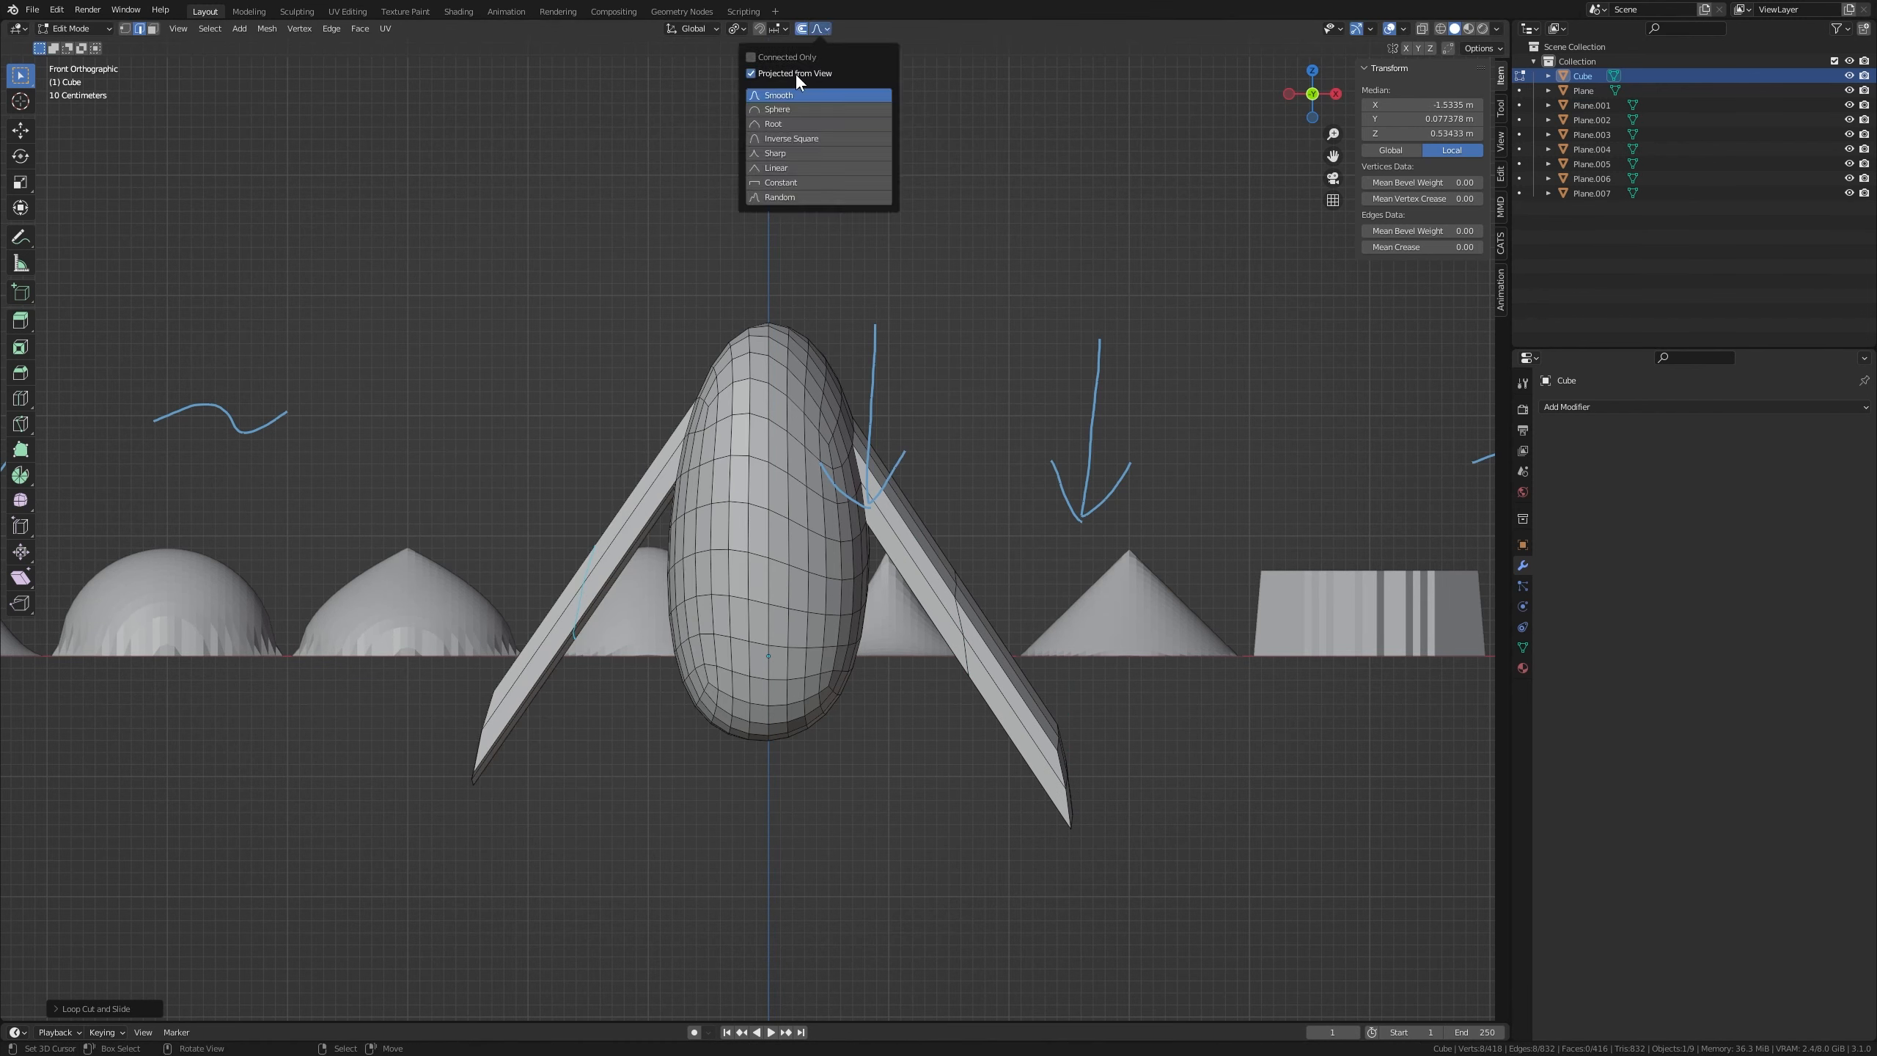
pyautogui.press('s')
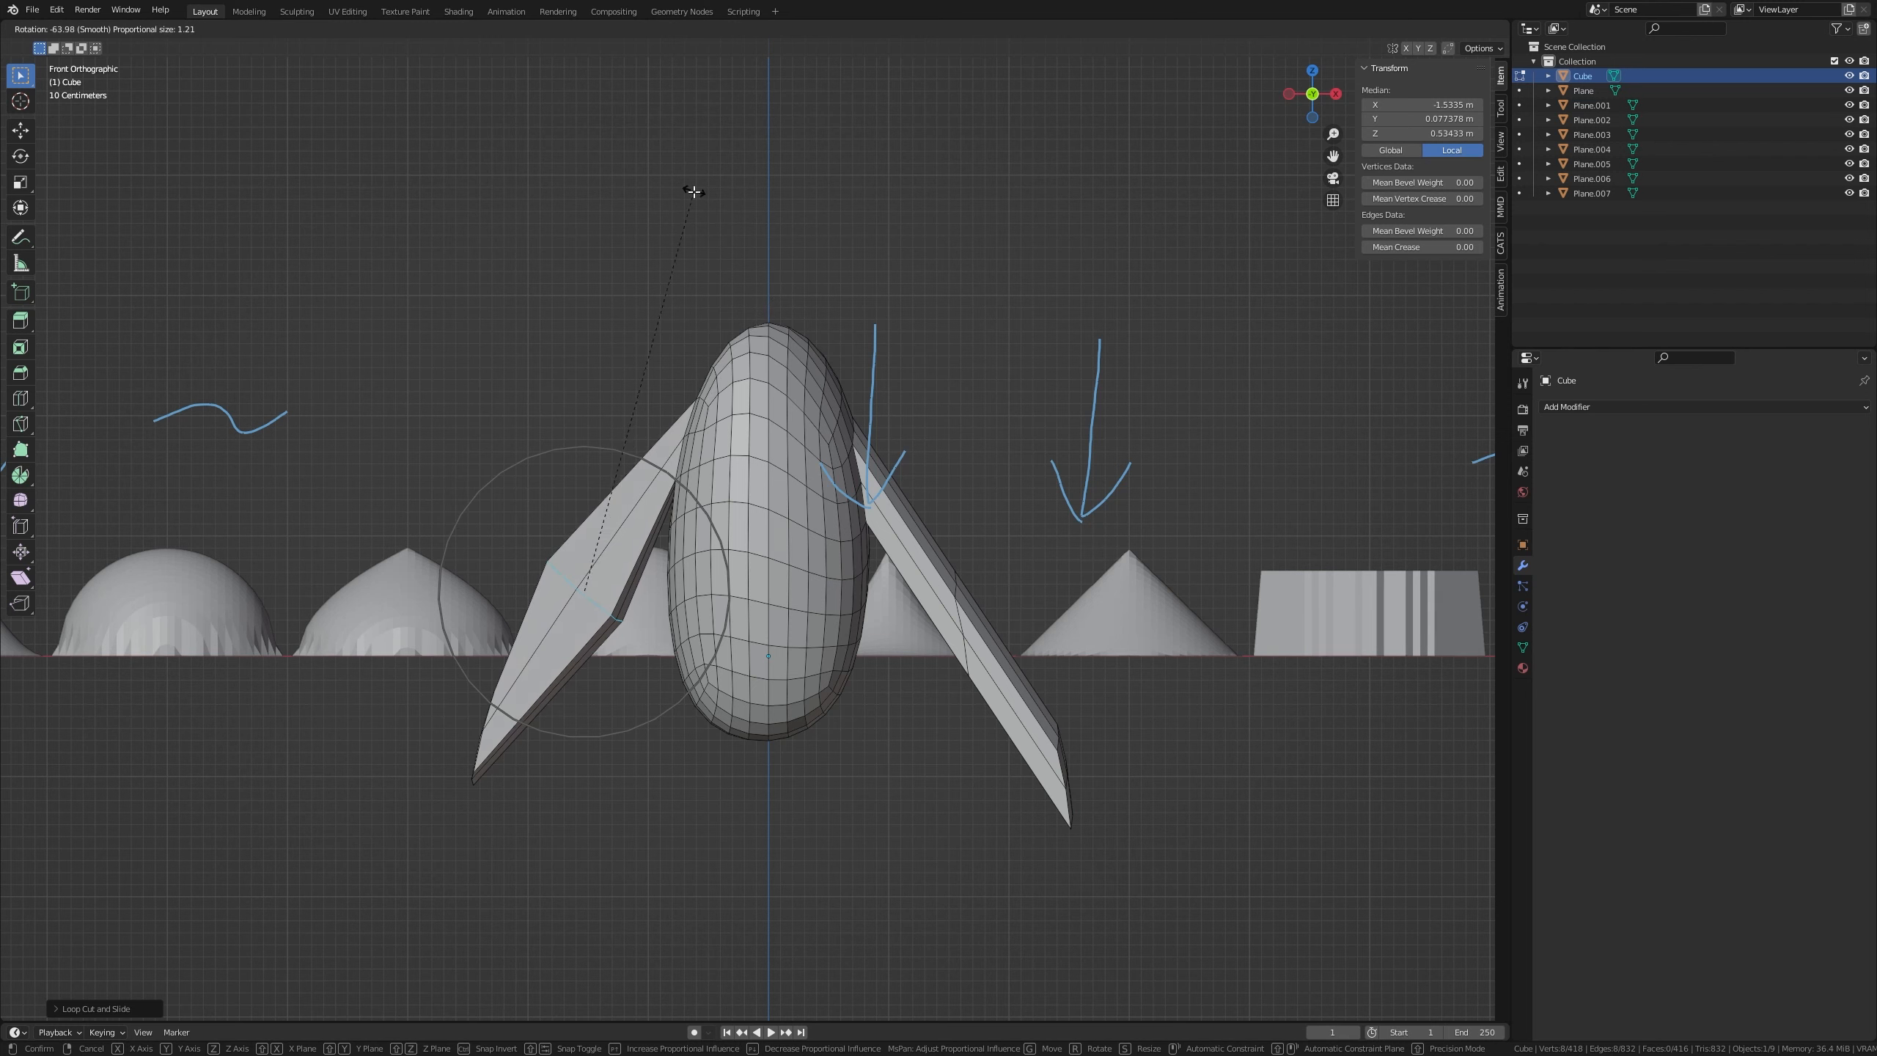
# Select the right arm's middle edge loop and rotate, scale and move it to shape the elbow
pyautogui.click(973, 609)
pyautogui.press('r')
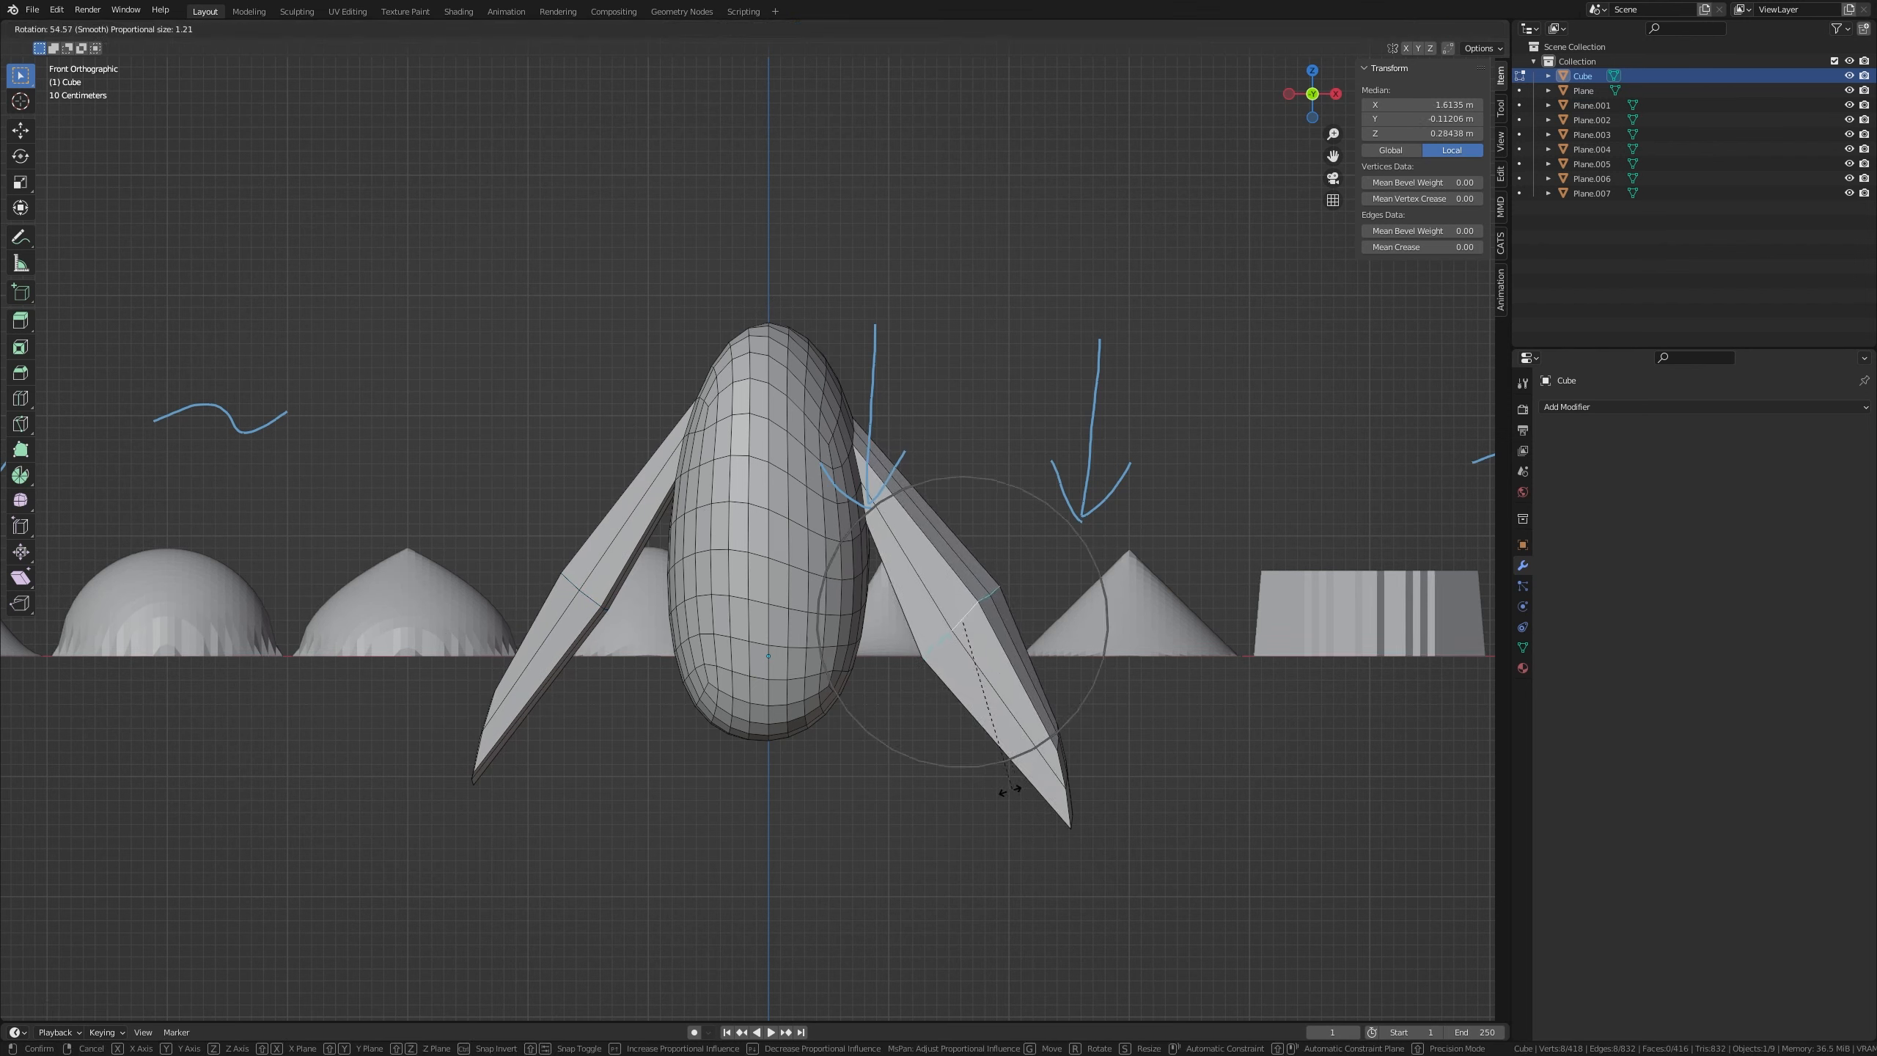
pyautogui.click(1116, 796)
pyautogui.press('s')
pyautogui.click(1040, 760)
pyautogui.press('g')
pyautogui.click(1000, 699)
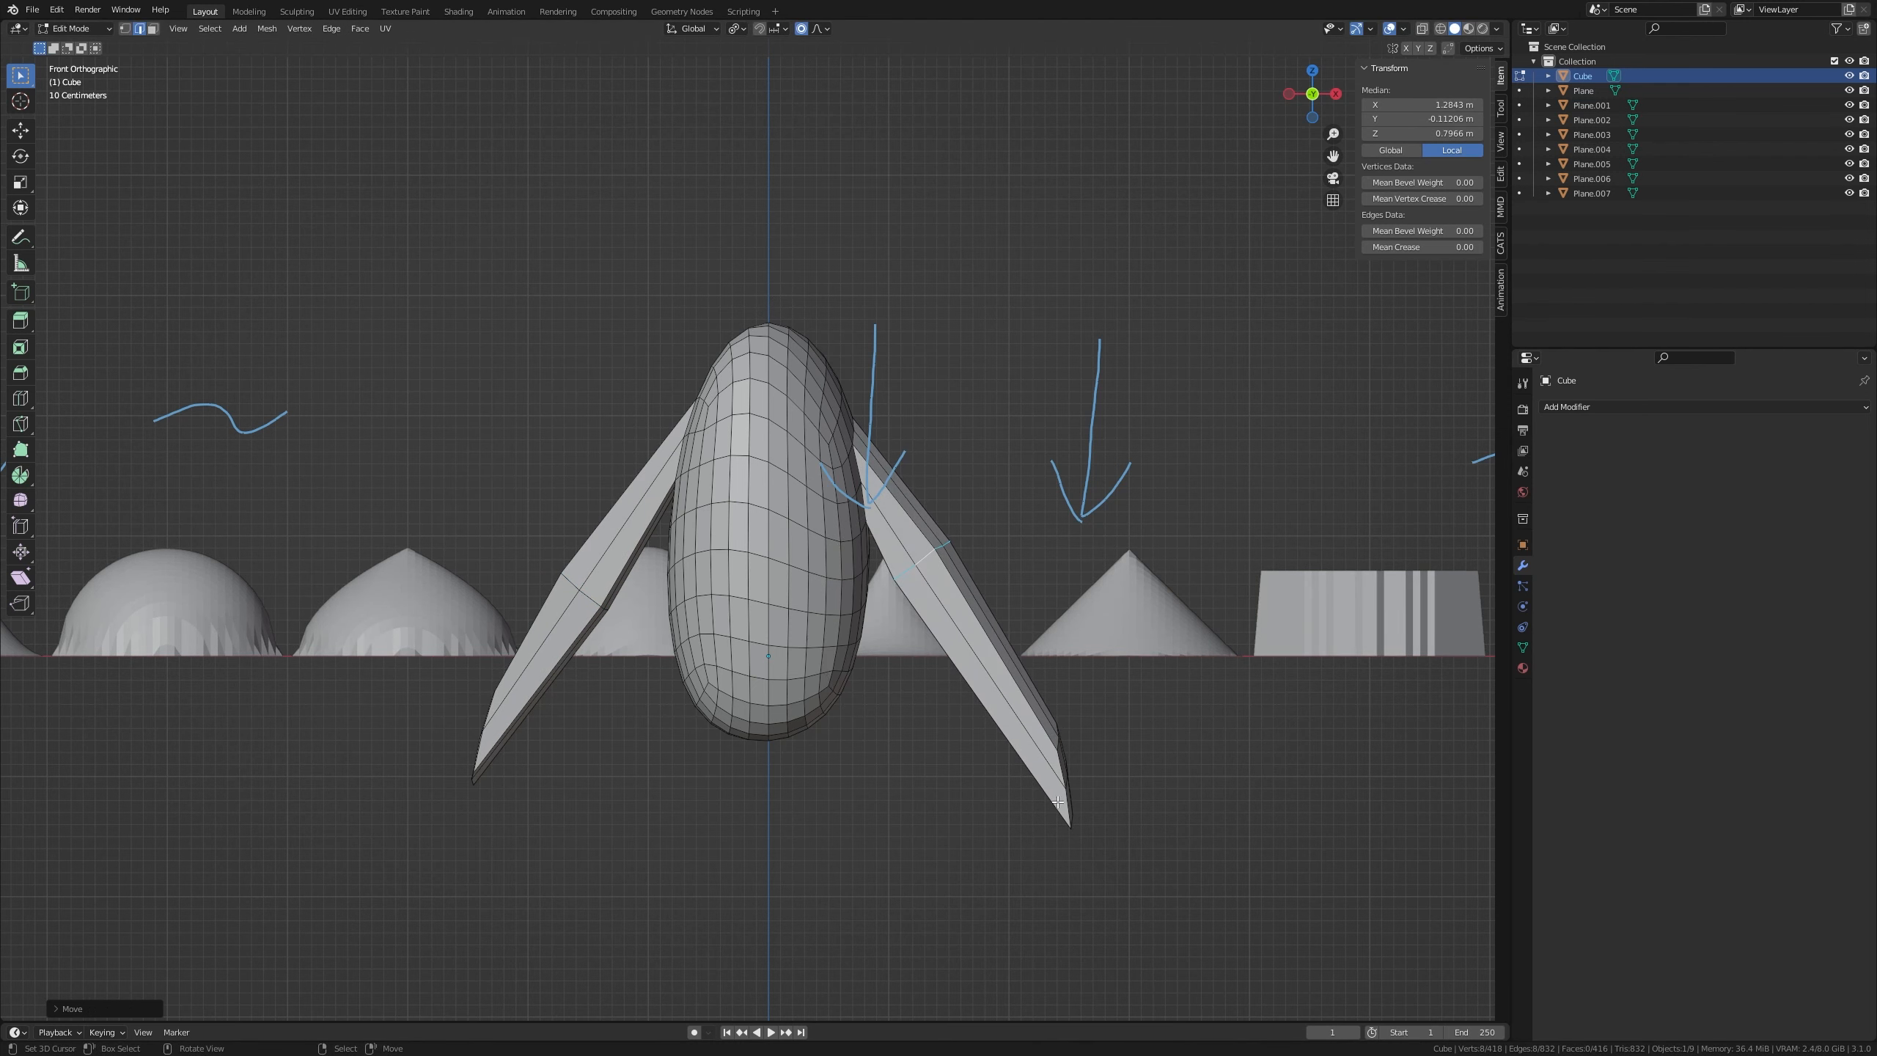
# Circle-select the right arm's lower half in wireframe and move and rotate it to hang down from a bent elbow
pyautogui.hotkey('shift', 'z')
pyautogui.hotkey('alt', 'a')
pyautogui.press('c')
pyautogui.scroll(-10, 1077, 794)
pyautogui.click(1077, 774)
pyautogui.rightClick(1057, 784)
pyautogui.press('g')
pyautogui.click(1031, 783)
pyautogui.press('r')
pyautogui.click(1094, 787)
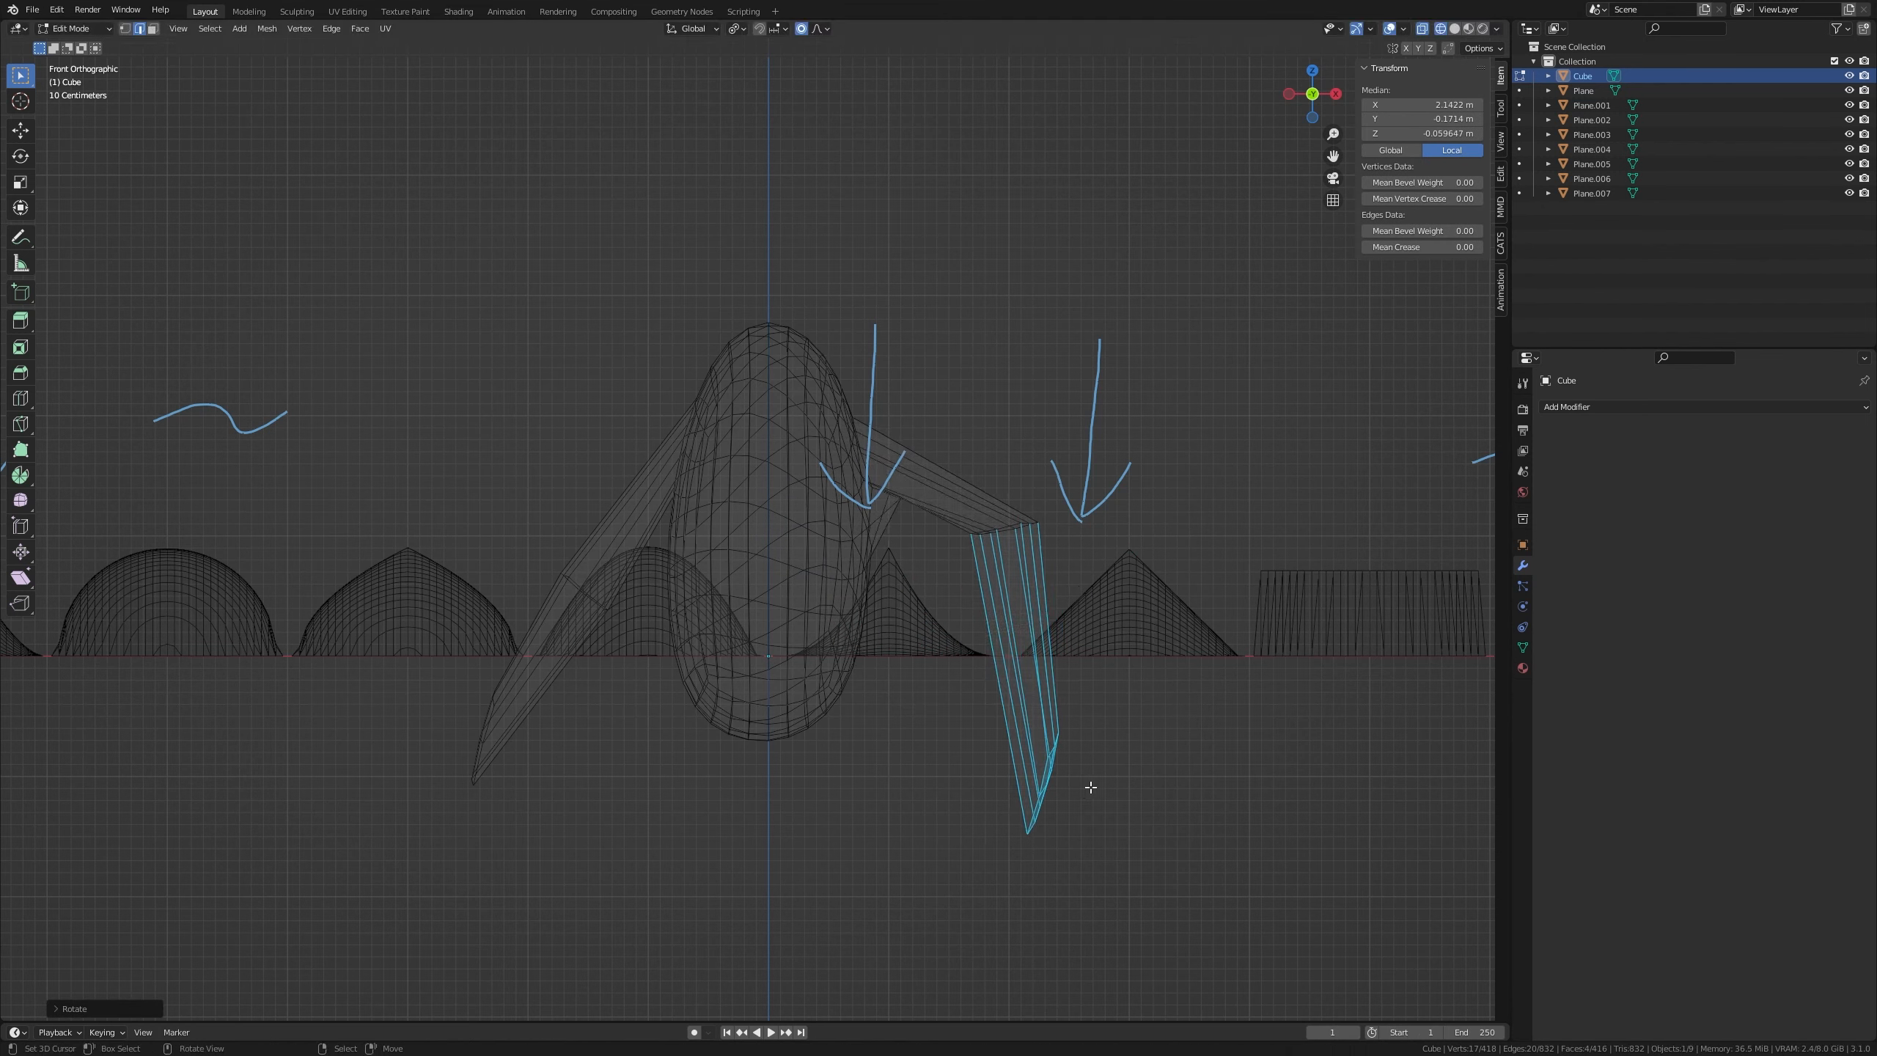
pyautogui.press('g')
pyautogui.click(992, 794)
# Circle-select the left arm's lower half, rotate and move it down close to the body, and return to solid shading
pyautogui.hotkey('alt', 'a')
pyautogui.press('c')
pyautogui.click(485, 748)
pyautogui.rightClick(486, 758)
pyautogui.press('r')
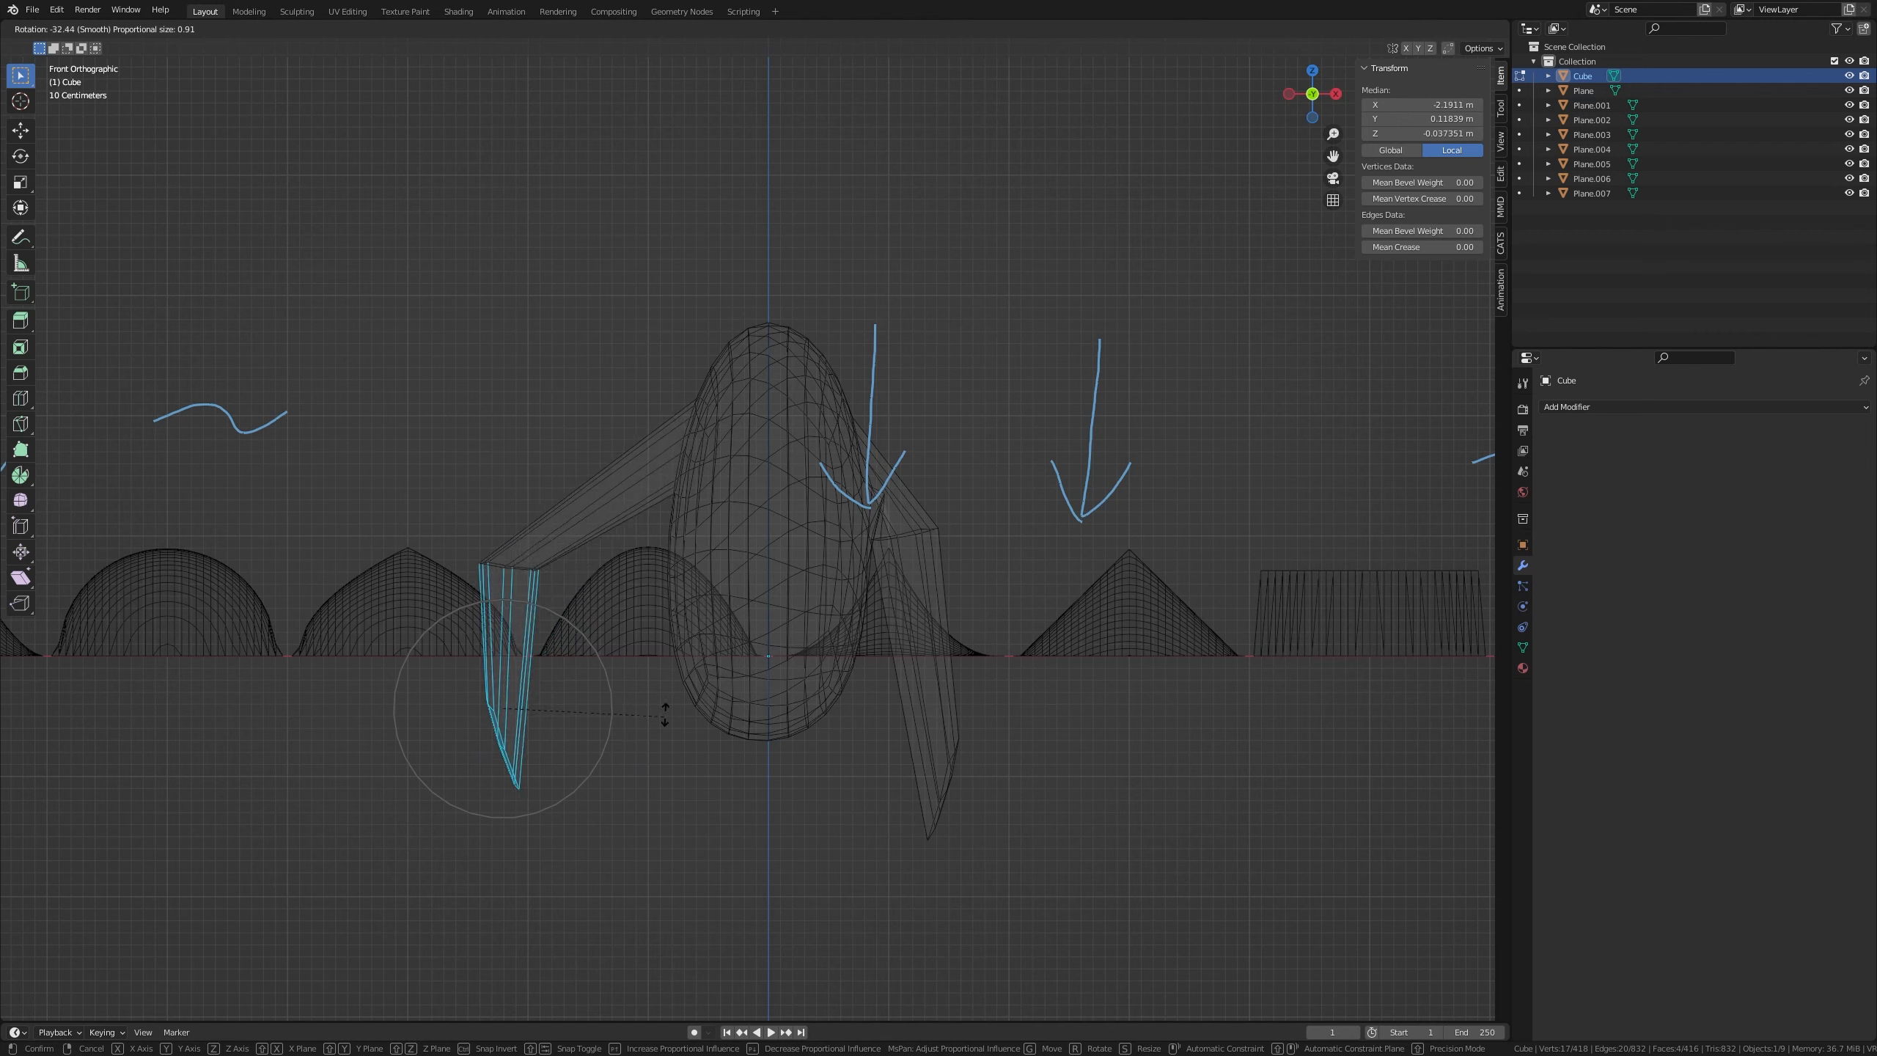
pyautogui.click(667, 702)
pyautogui.press('g')
pyautogui.click(784, 728)
pyautogui.press('r')
pyautogui.click(794, 803)
pyautogui.press('g')
pyautogui.click(811, 821)
pyautogui.hotkey('shift', 'z')
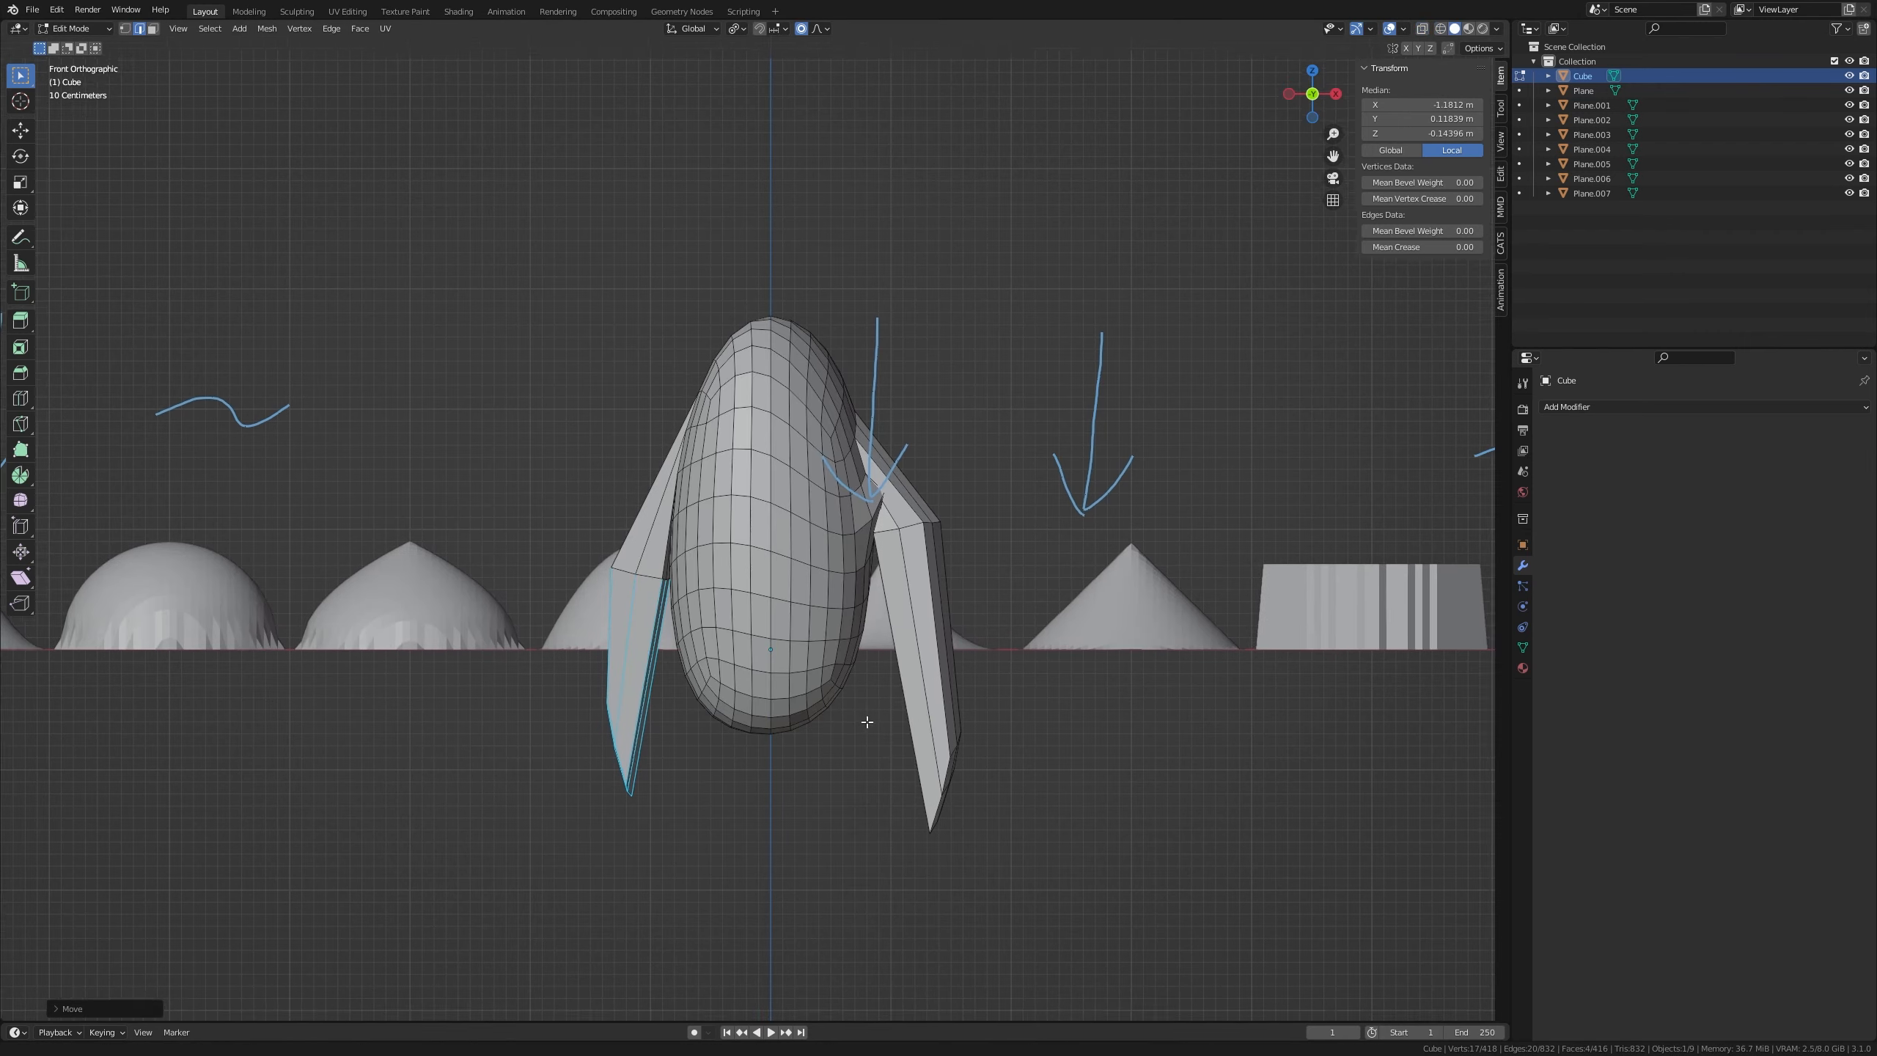
# Cut several evenly spaced edge loops across the right arm's lower segment in vertex mode
pyautogui.scroll(-2, 924, 612)
pyautogui.scroll(7, 835, 614)
pyautogui.press('1')
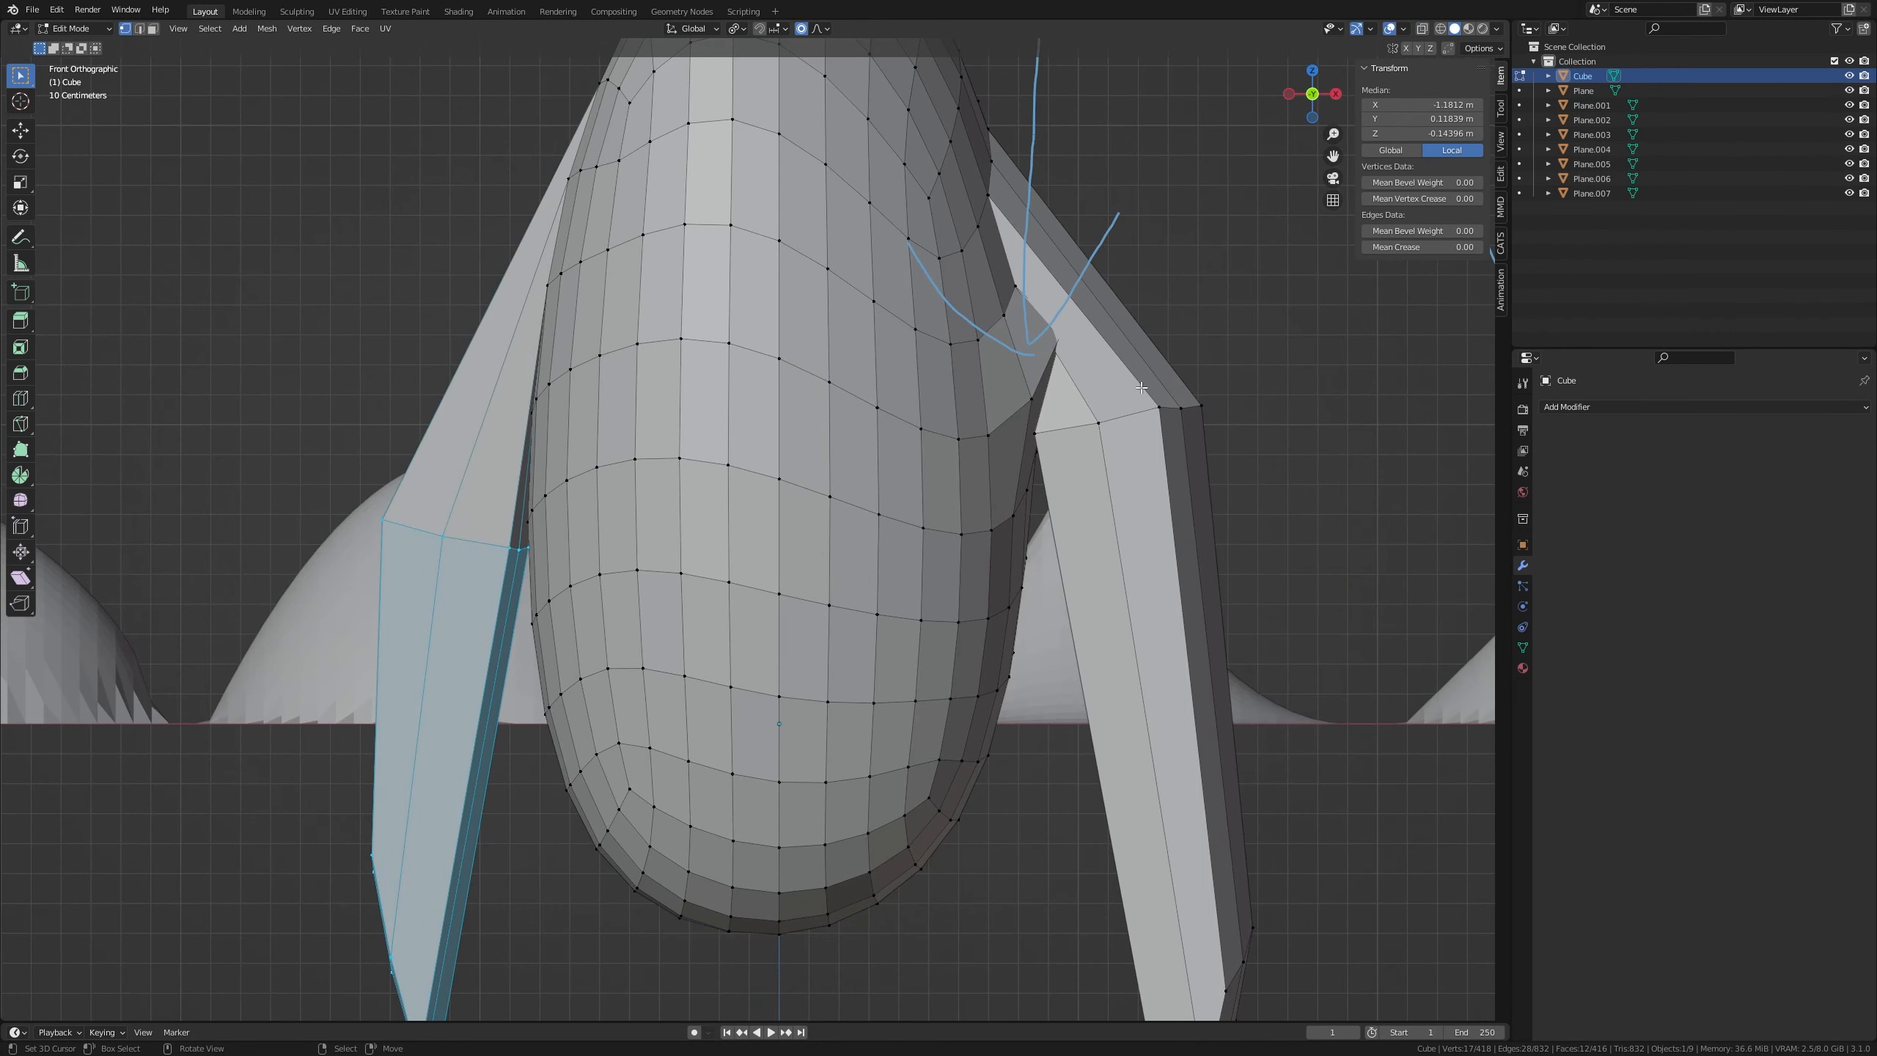
pyautogui.hotkey('ctrl', 'r')
pyautogui.scroll(5, 1185, 591)
pyautogui.click(1185, 591)
pyautogui.rightClick(1185, 591)
# Cut several evenly spaced edge loops across the left arm's upper and lower segments
pyautogui.hotkey('ctrl', 'r')
pyautogui.click(397, 643)
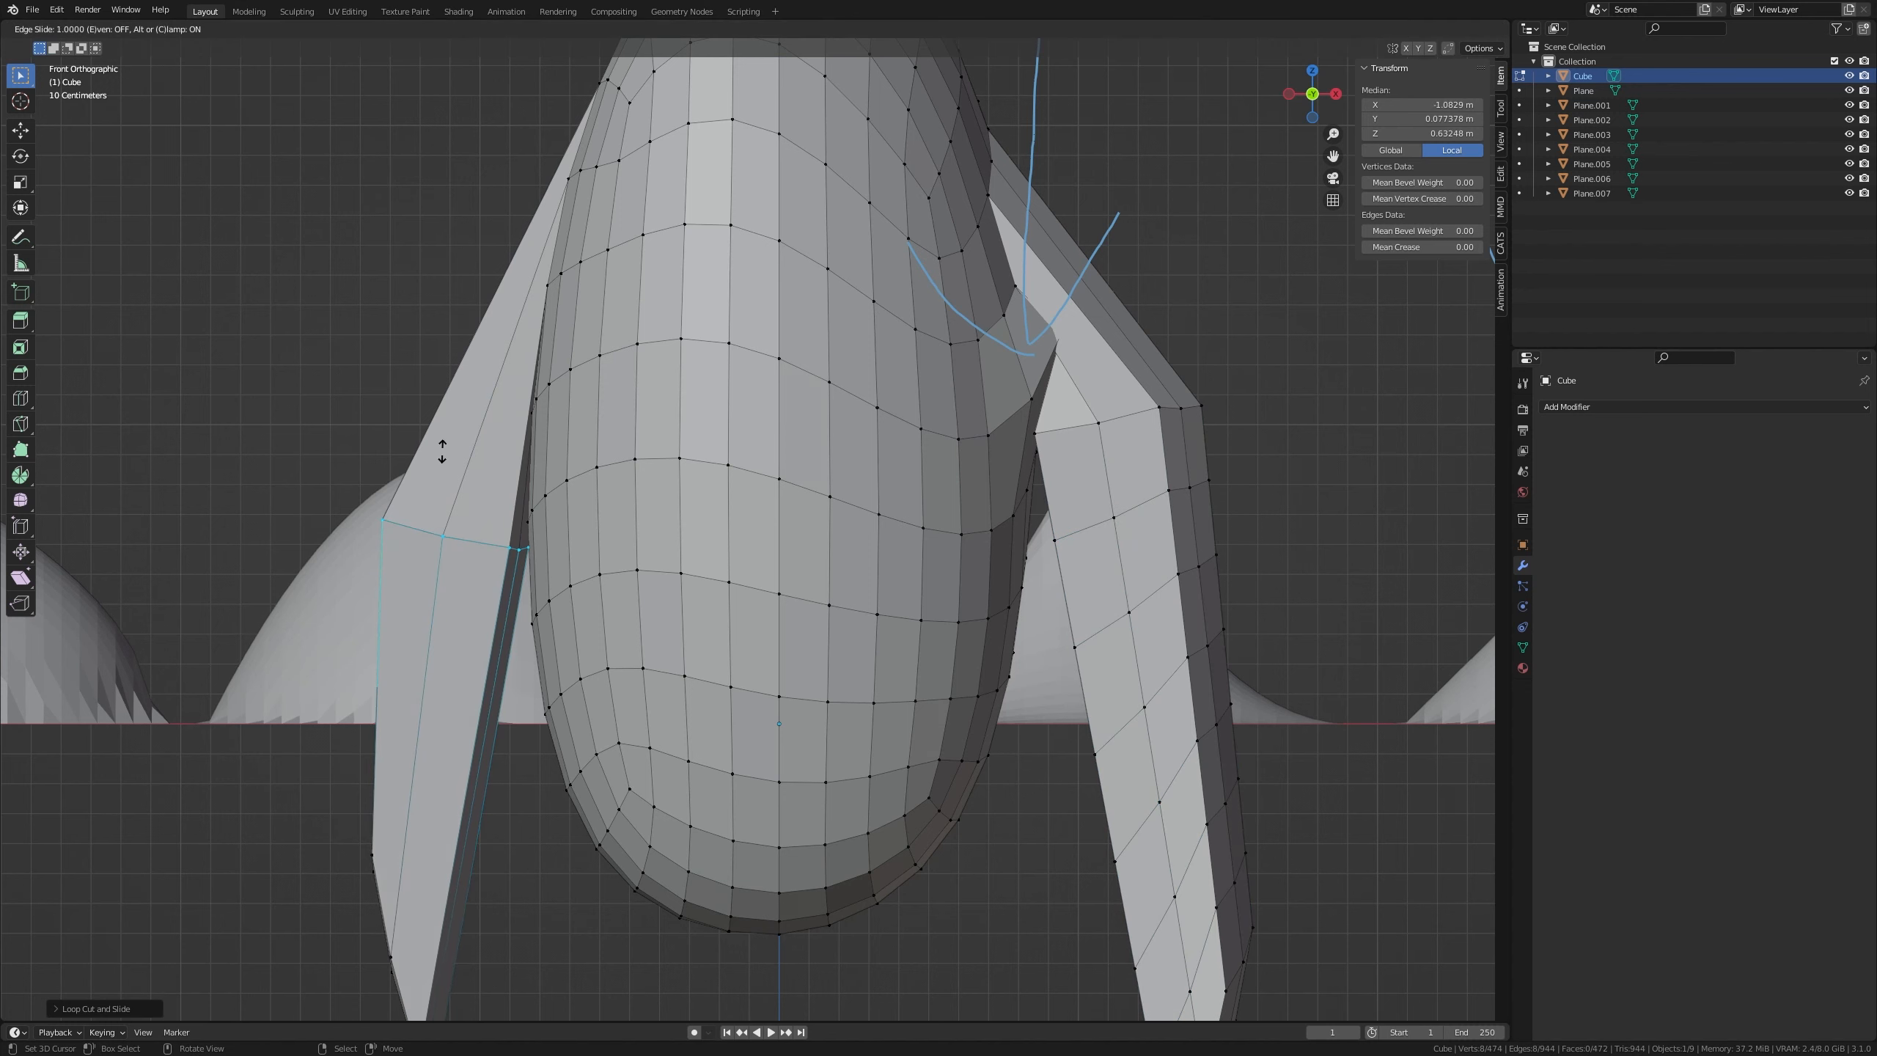
pyautogui.click(442, 451)
pyautogui.hotkey('ctrl', 'r')
pyautogui.scroll(7, 466, 444)
pyautogui.click(467, 444)
pyautogui.rightClick(467, 444)
pyautogui.click(444, 651)
pyautogui.rightClick(443, 652)
# Select the whole mesh and smooth its vertices
pyautogui.press('a')
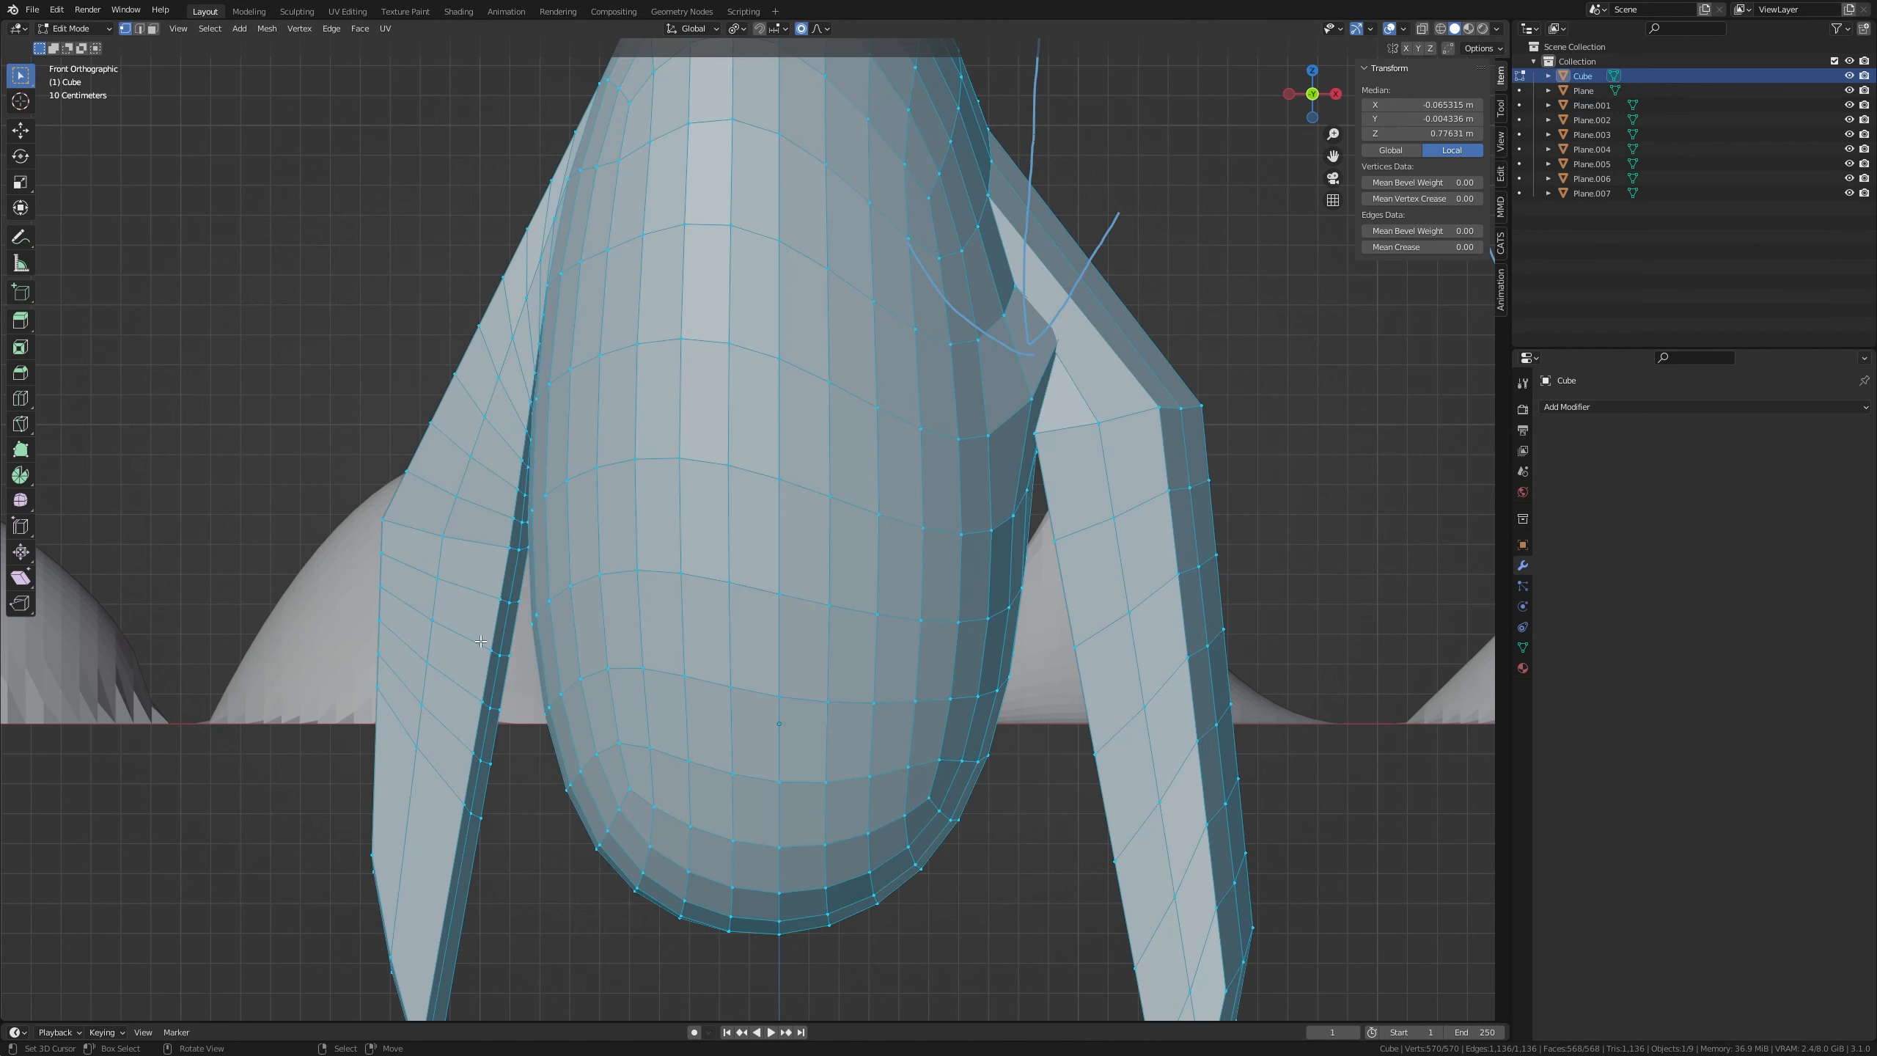
pyautogui.press('w')
pyautogui.click(847, 668)
pyautogui.press('Tab')
pyautogui.press('Tab')
# Select an edge loop on the right forearm and try moving it with Connected Only off
pyautogui.keyDown('alt'); pyautogui.click(1138, 655); pyautogui.keyUp('alt')
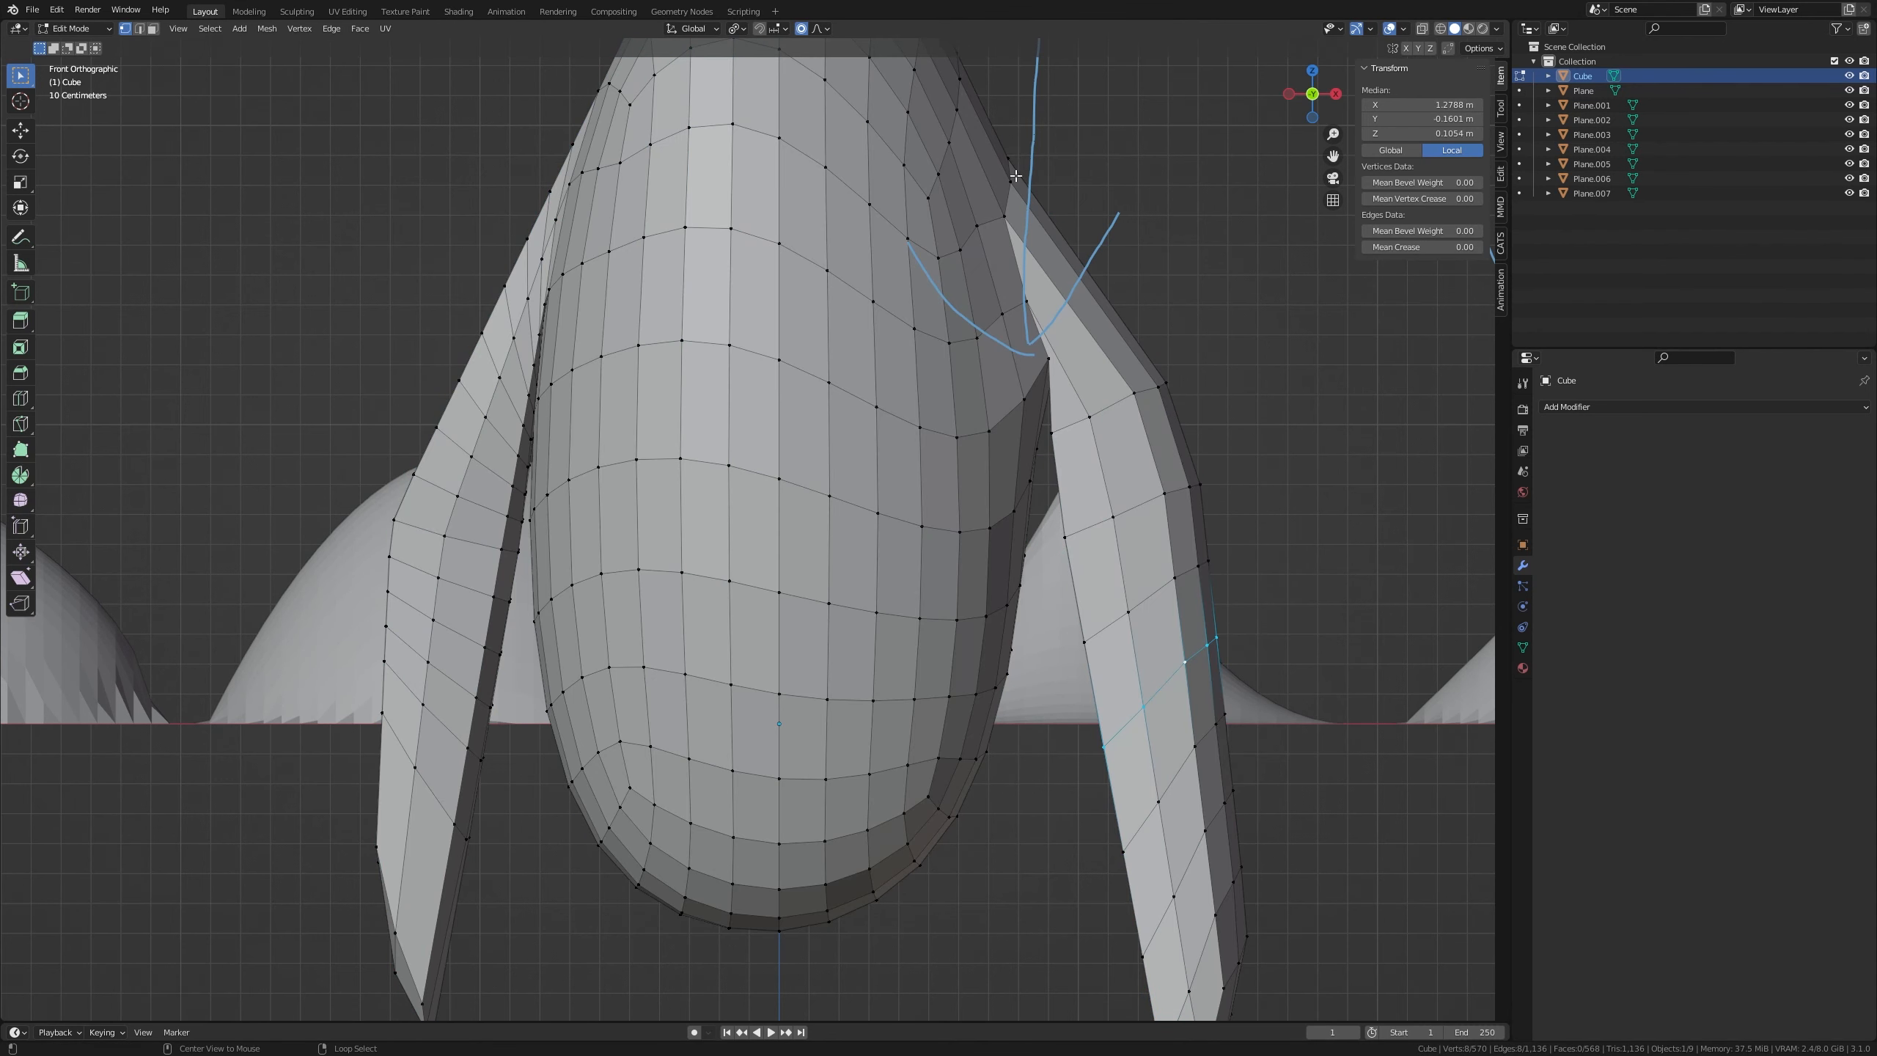
pyautogui.click(824, 28)
pyautogui.click(748, 56)
pyautogui.keyDown('shift'); pyautogui.moveTo(1082, 517); pyautogui.dragTo(981, 453, button='middle'); pyautogui.keyUp('shift')
pyautogui.press('g')
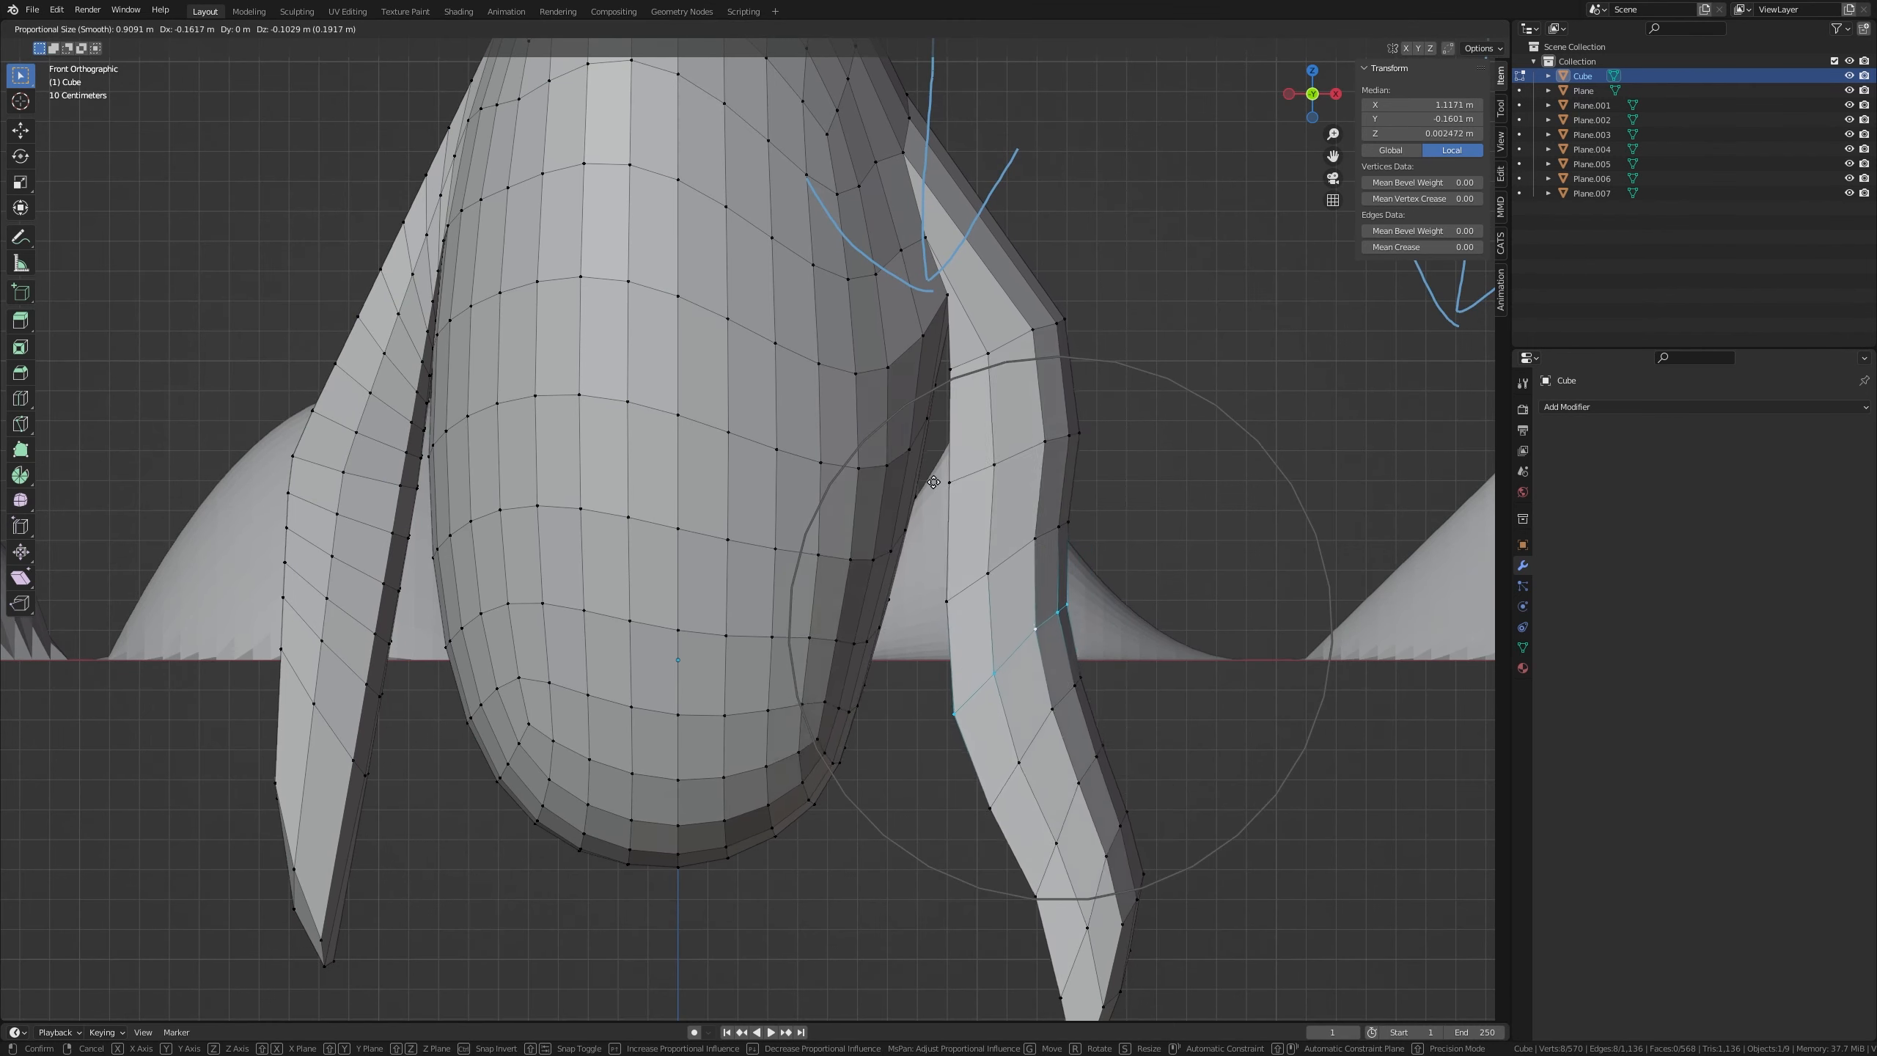
pyautogui.rightClick(827, 525)
# Turn on Connected Only and try moving the same forearm loop
pyautogui.click(818, 30)
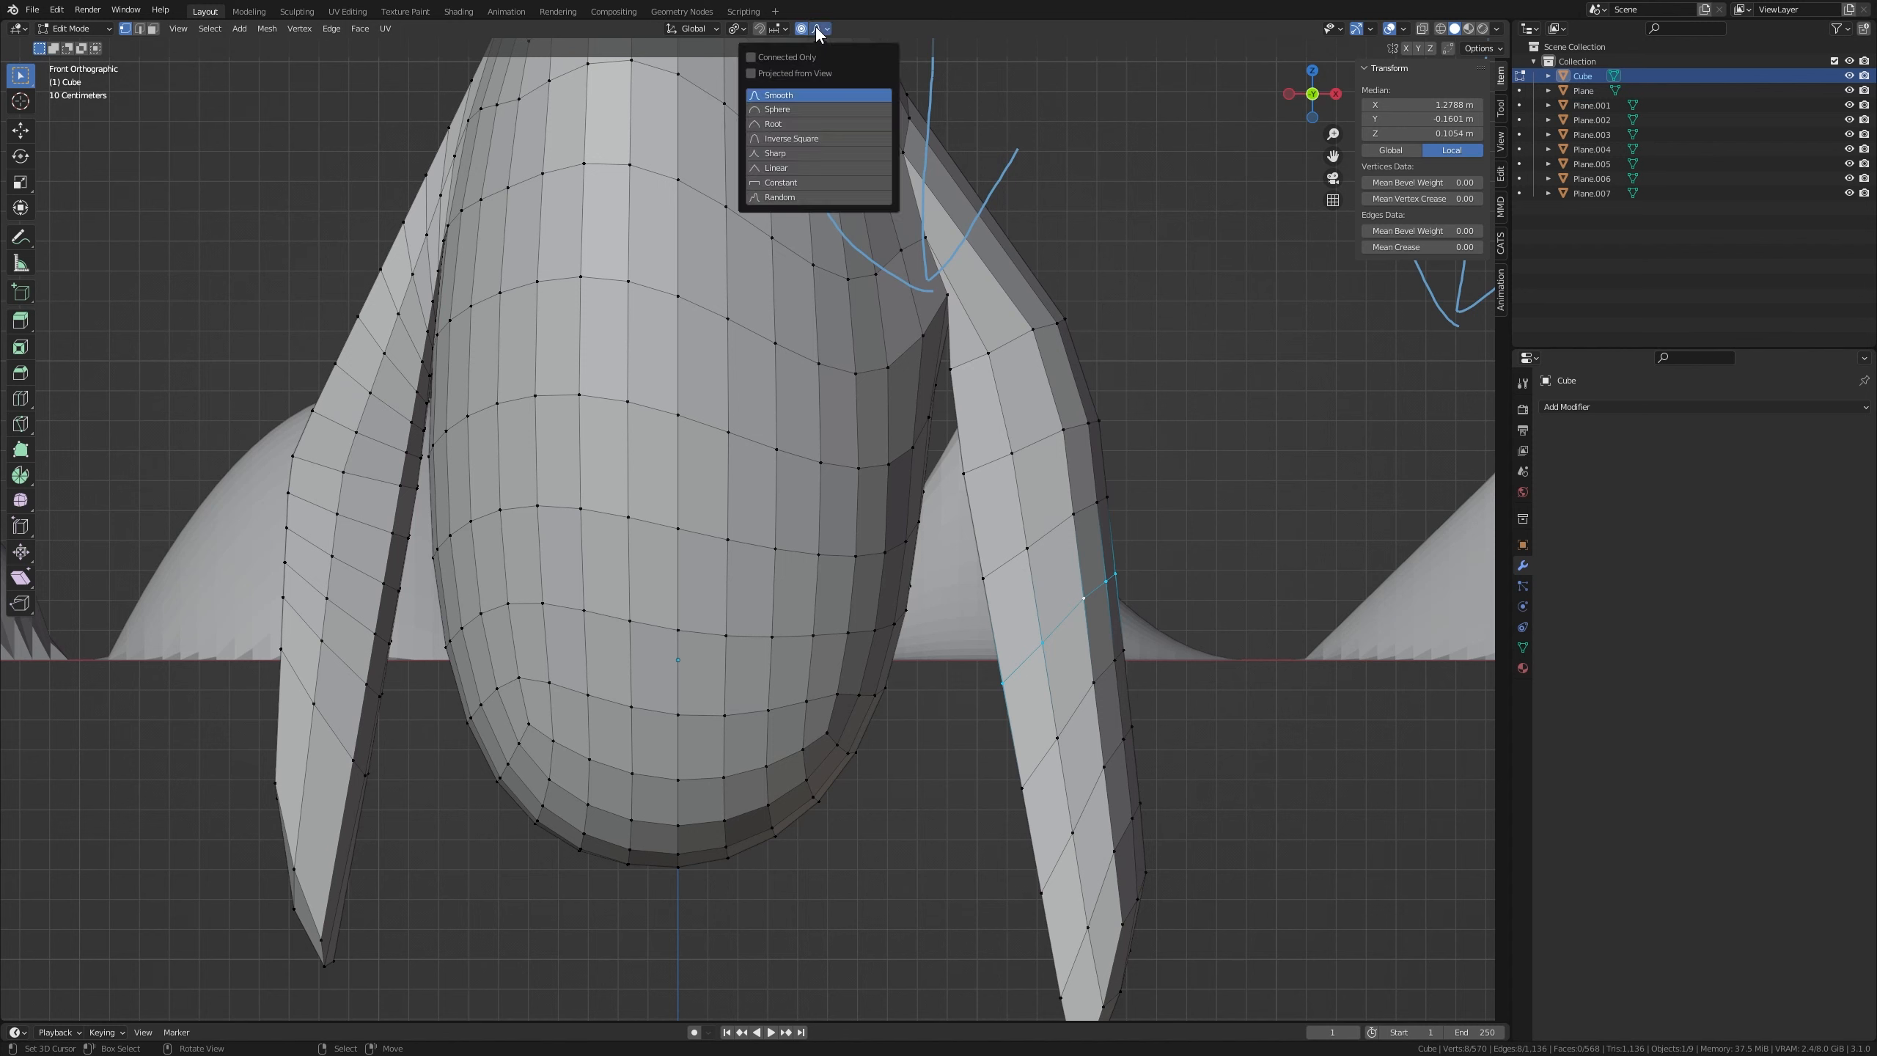
pyautogui.click(772, 58)
pyautogui.press('g')
pyautogui.rightClick(1030, 407)
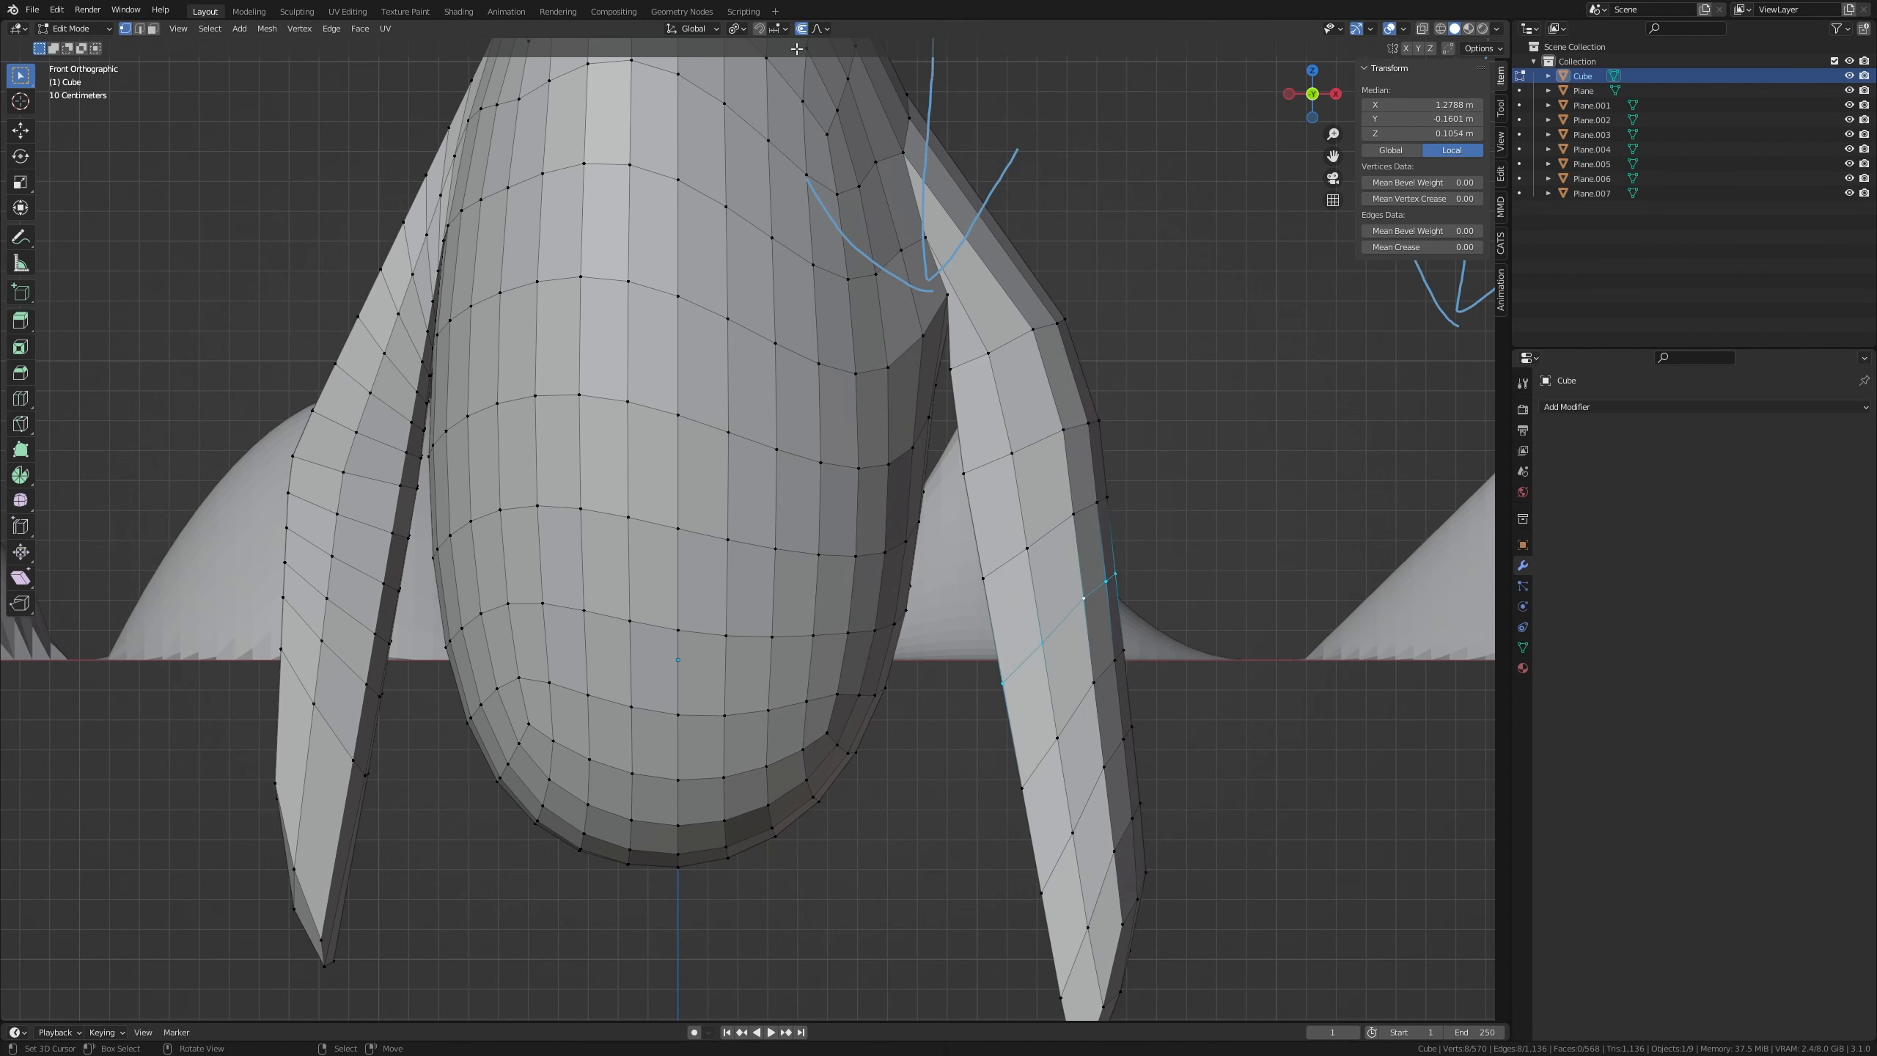
# Try moving the forearm loop with Connected Only and a proportional size of about 1.61 m
pyautogui.click(811, 33)
pyautogui.click(803, 31)
pyautogui.click(818, 31)
pyautogui.press('g')
pyautogui.scroll(-5, 1086, 579)
pyautogui.scroll(-5, 1086, 579)
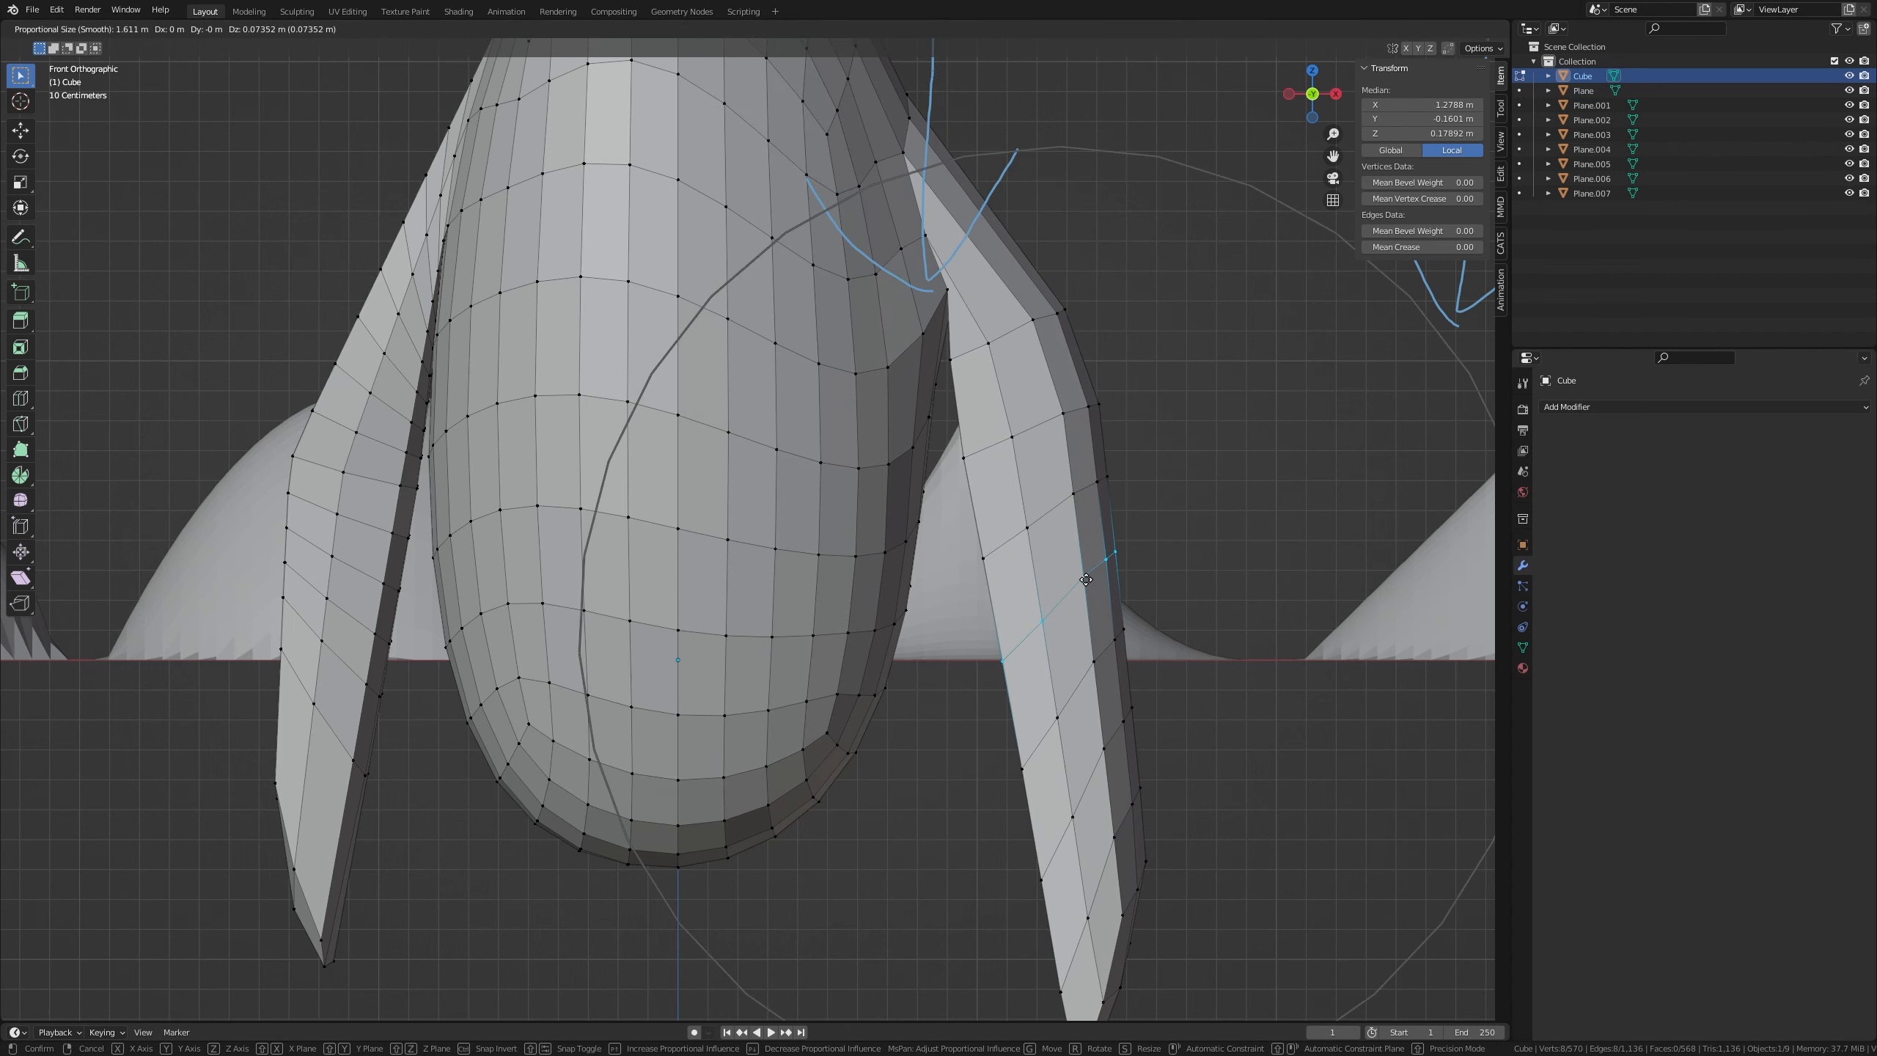
pyautogui.click(1103, 567)
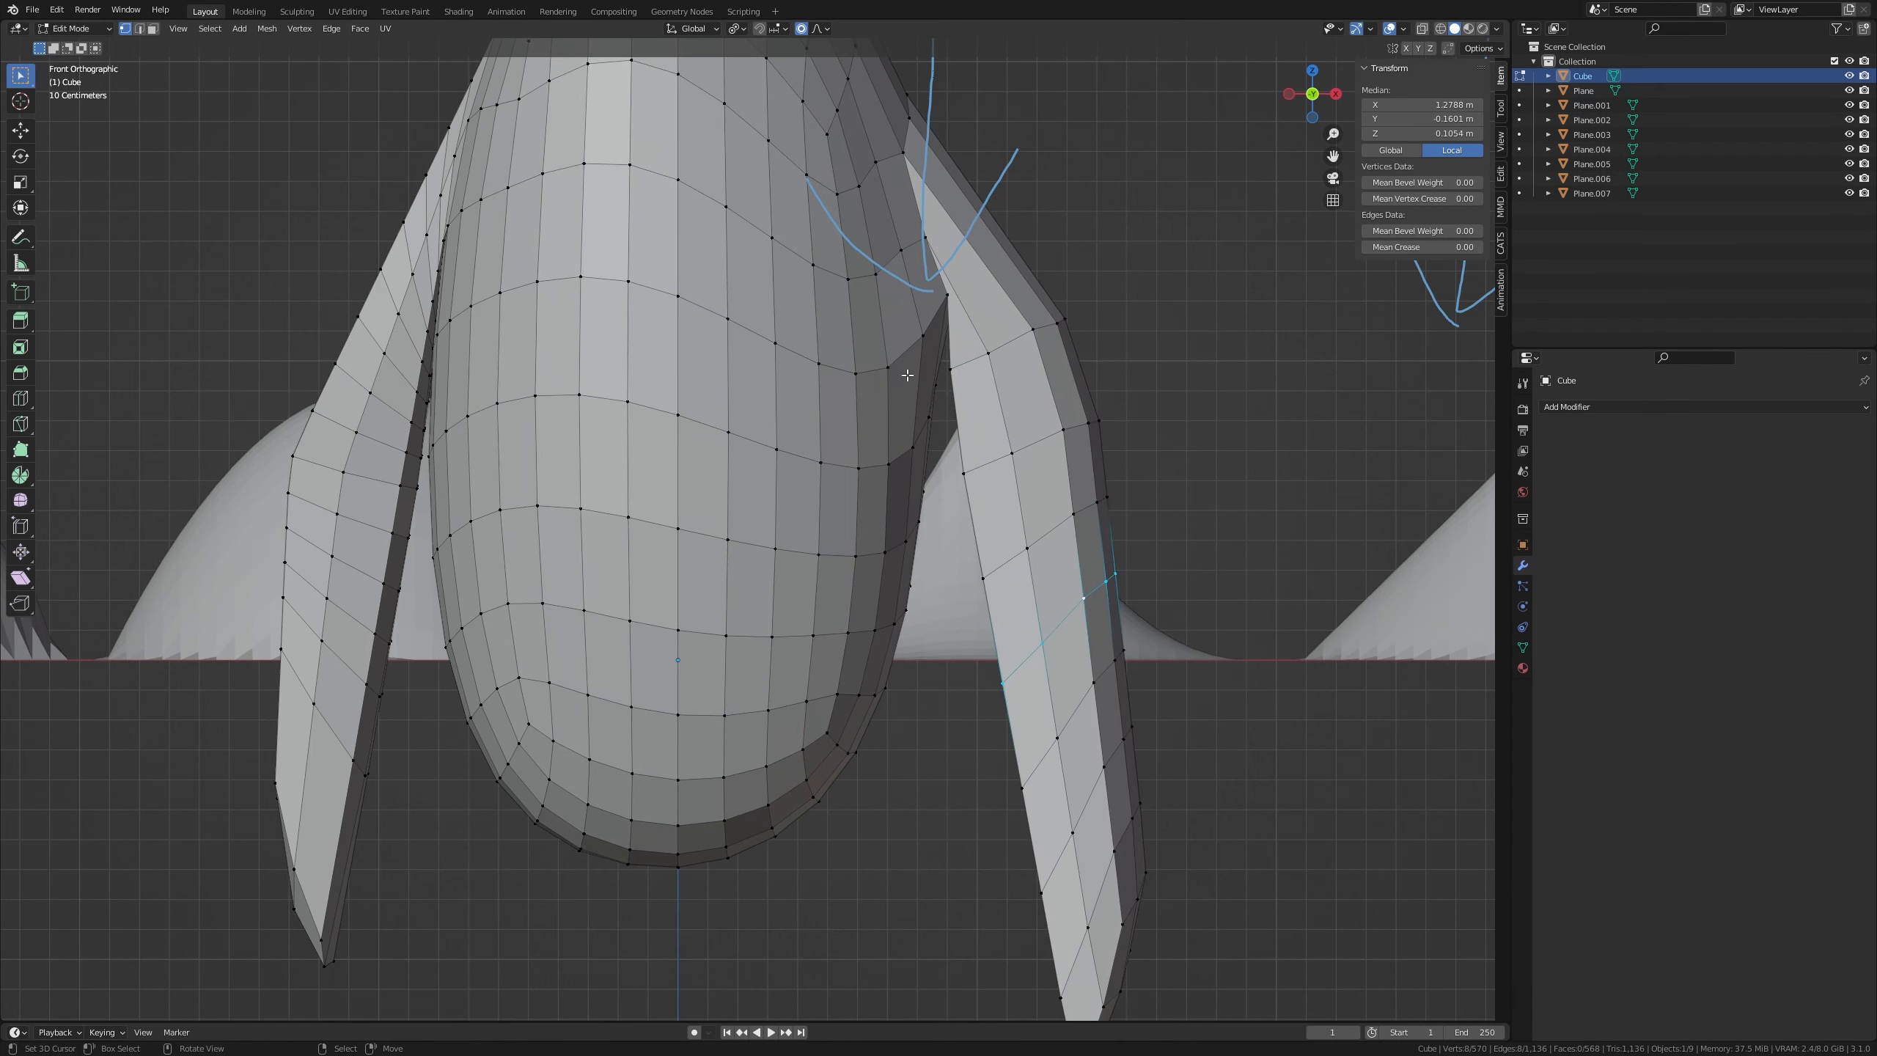
pyautogui.press('g')
pyautogui.scroll(3, 975, 577)
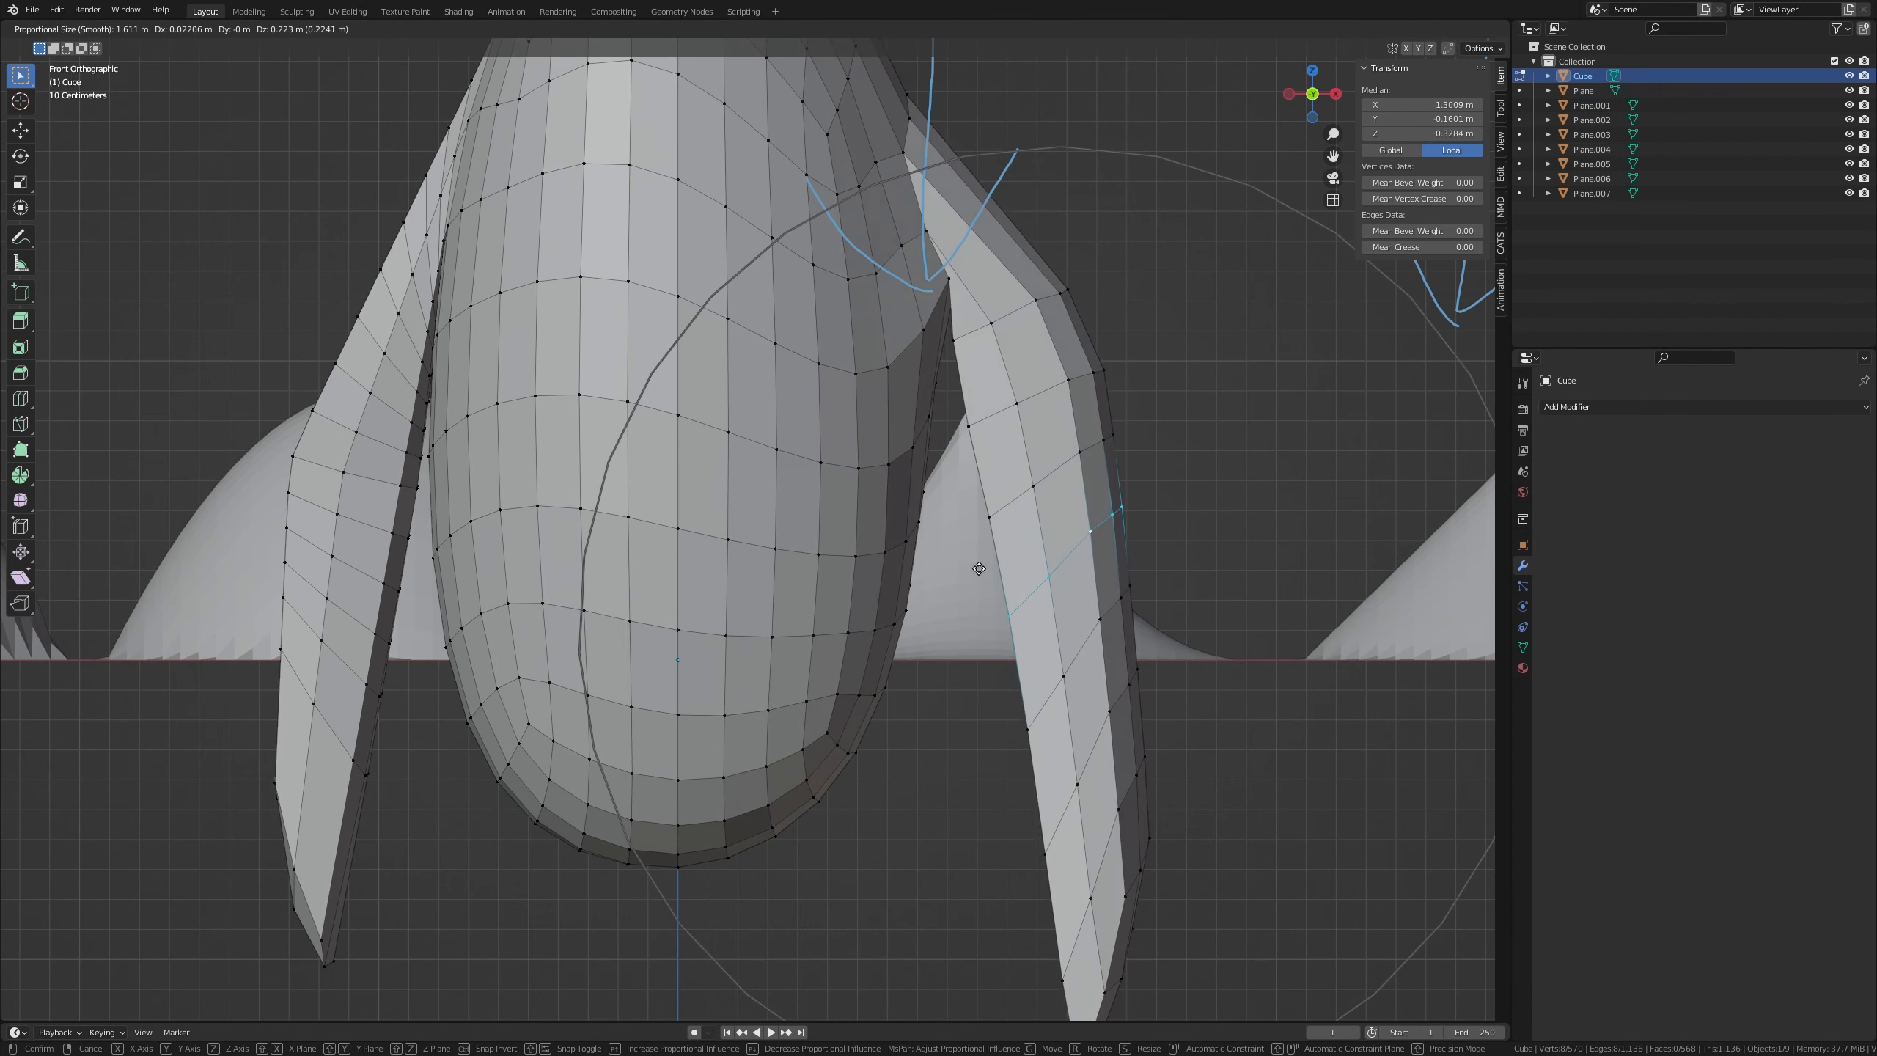
pyautogui.rightClick(821, 476)
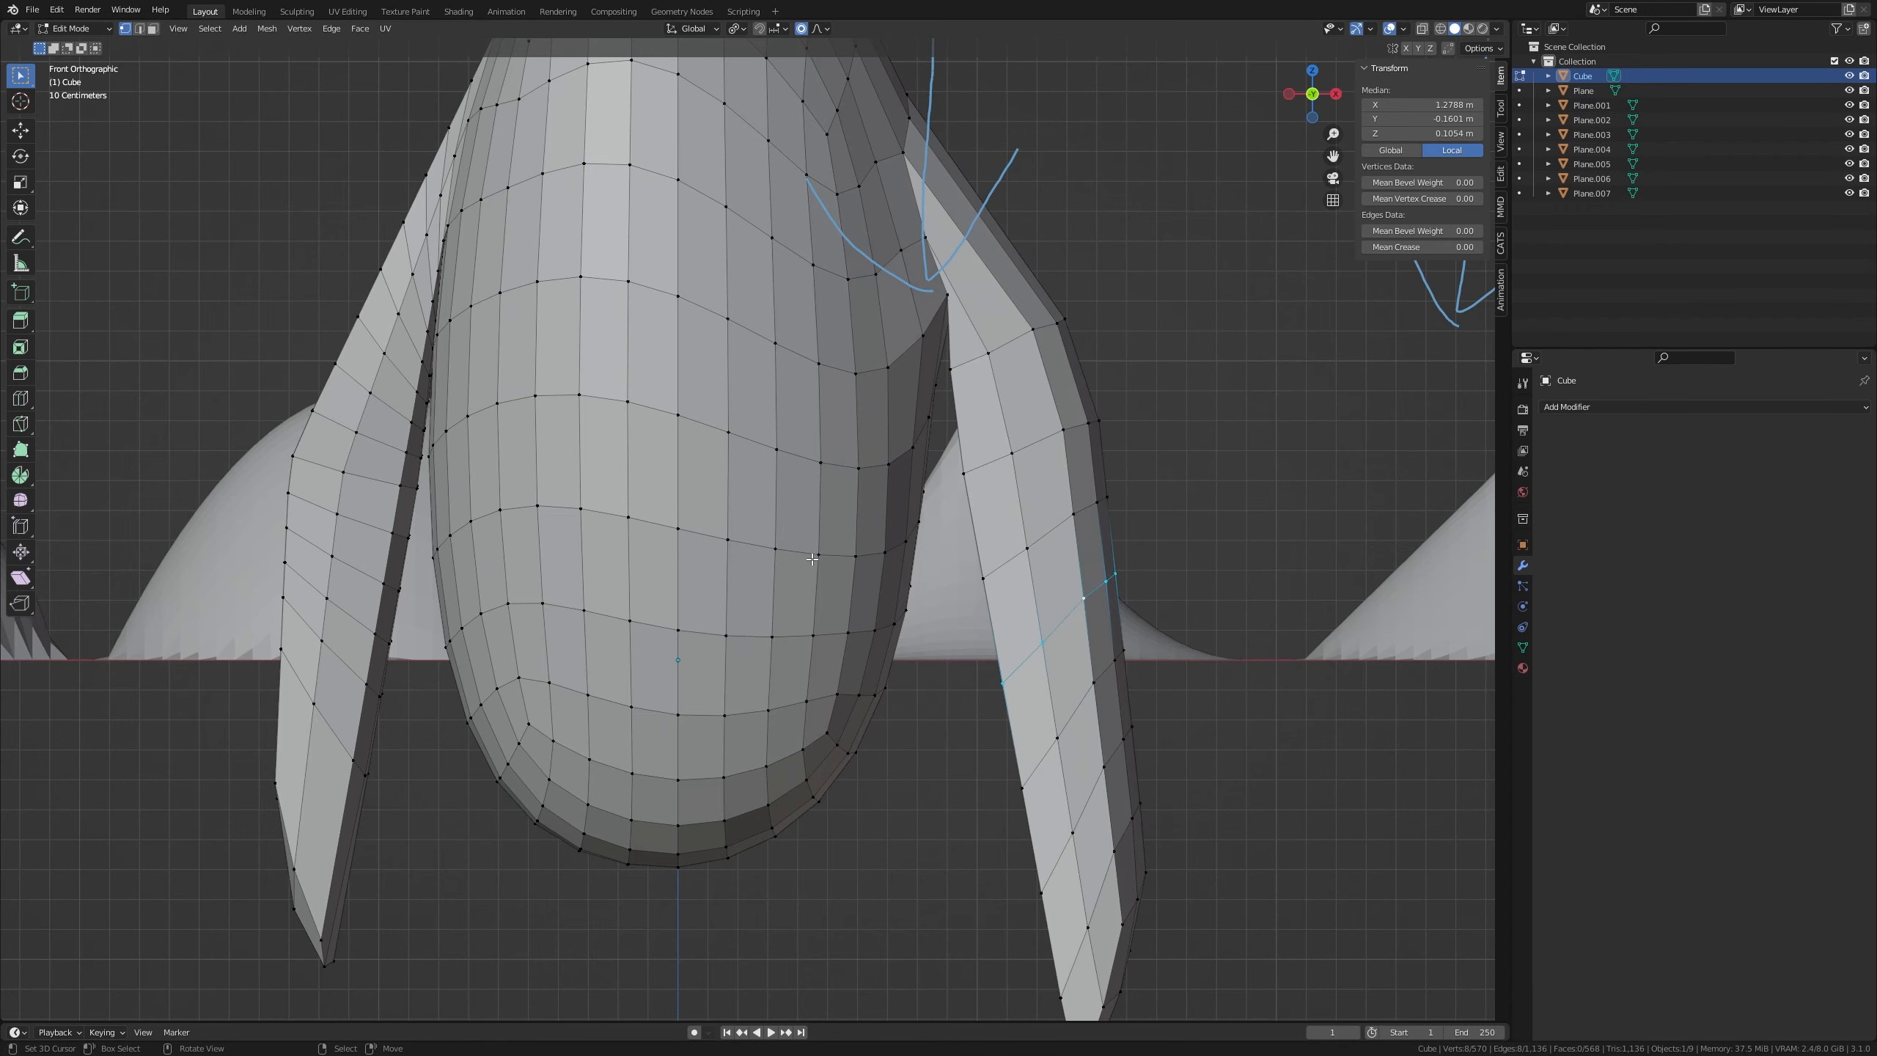
# Select the front-centre vertex of the upper body and push it inward to about Y -0.62 m
pyautogui.rightClick(801, 475)
pyautogui.moveTo(749, 160); pyautogui.dragTo(965, 528, button='middle')
pyautogui.scroll(2, 965, 528)
pyautogui.scroll(-10, 961, 531)
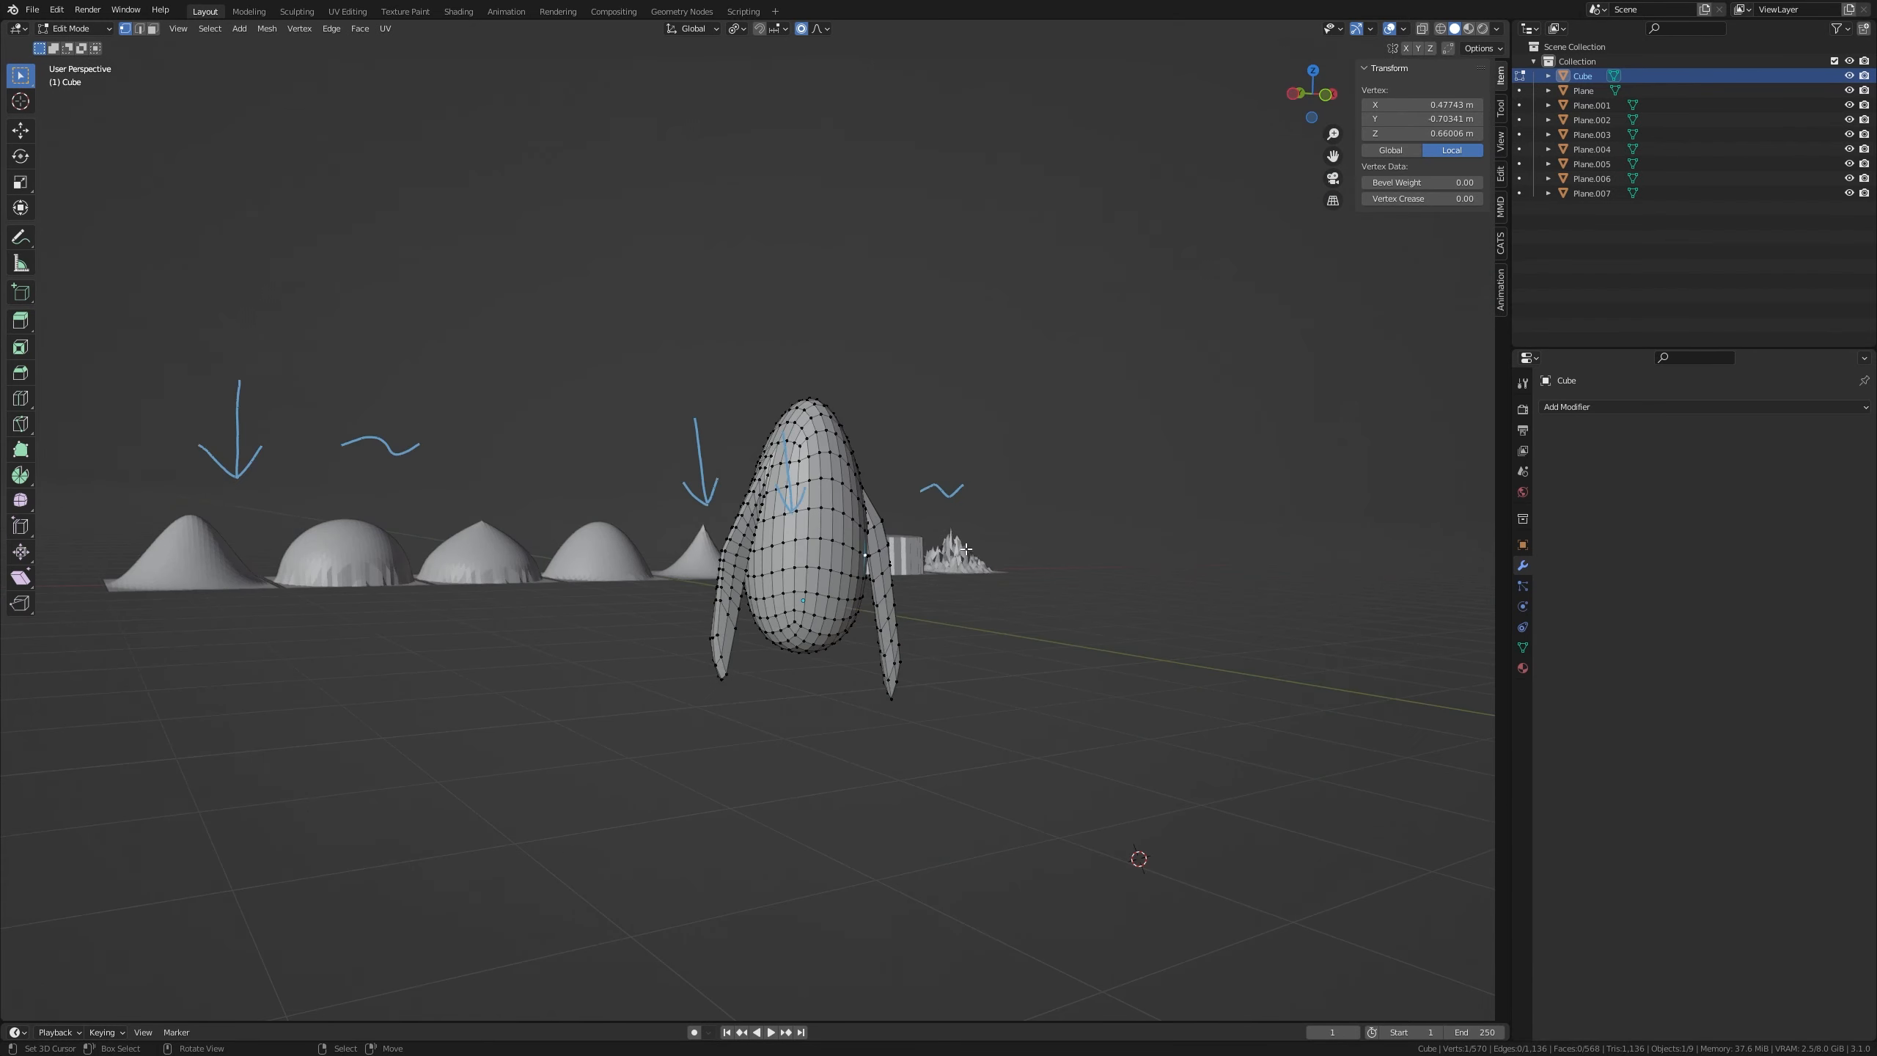
pyautogui.scroll(7, 886, 562)
pyautogui.moveTo(791, 599); pyautogui.dragTo(837, 632, button='middle')
pyautogui.rightClick(886, 453)
pyautogui.press('g')
pyautogui.click(886, 453)
pyautogui.moveTo(961, 568); pyautogui.dragTo(1029, 579, button='middle')
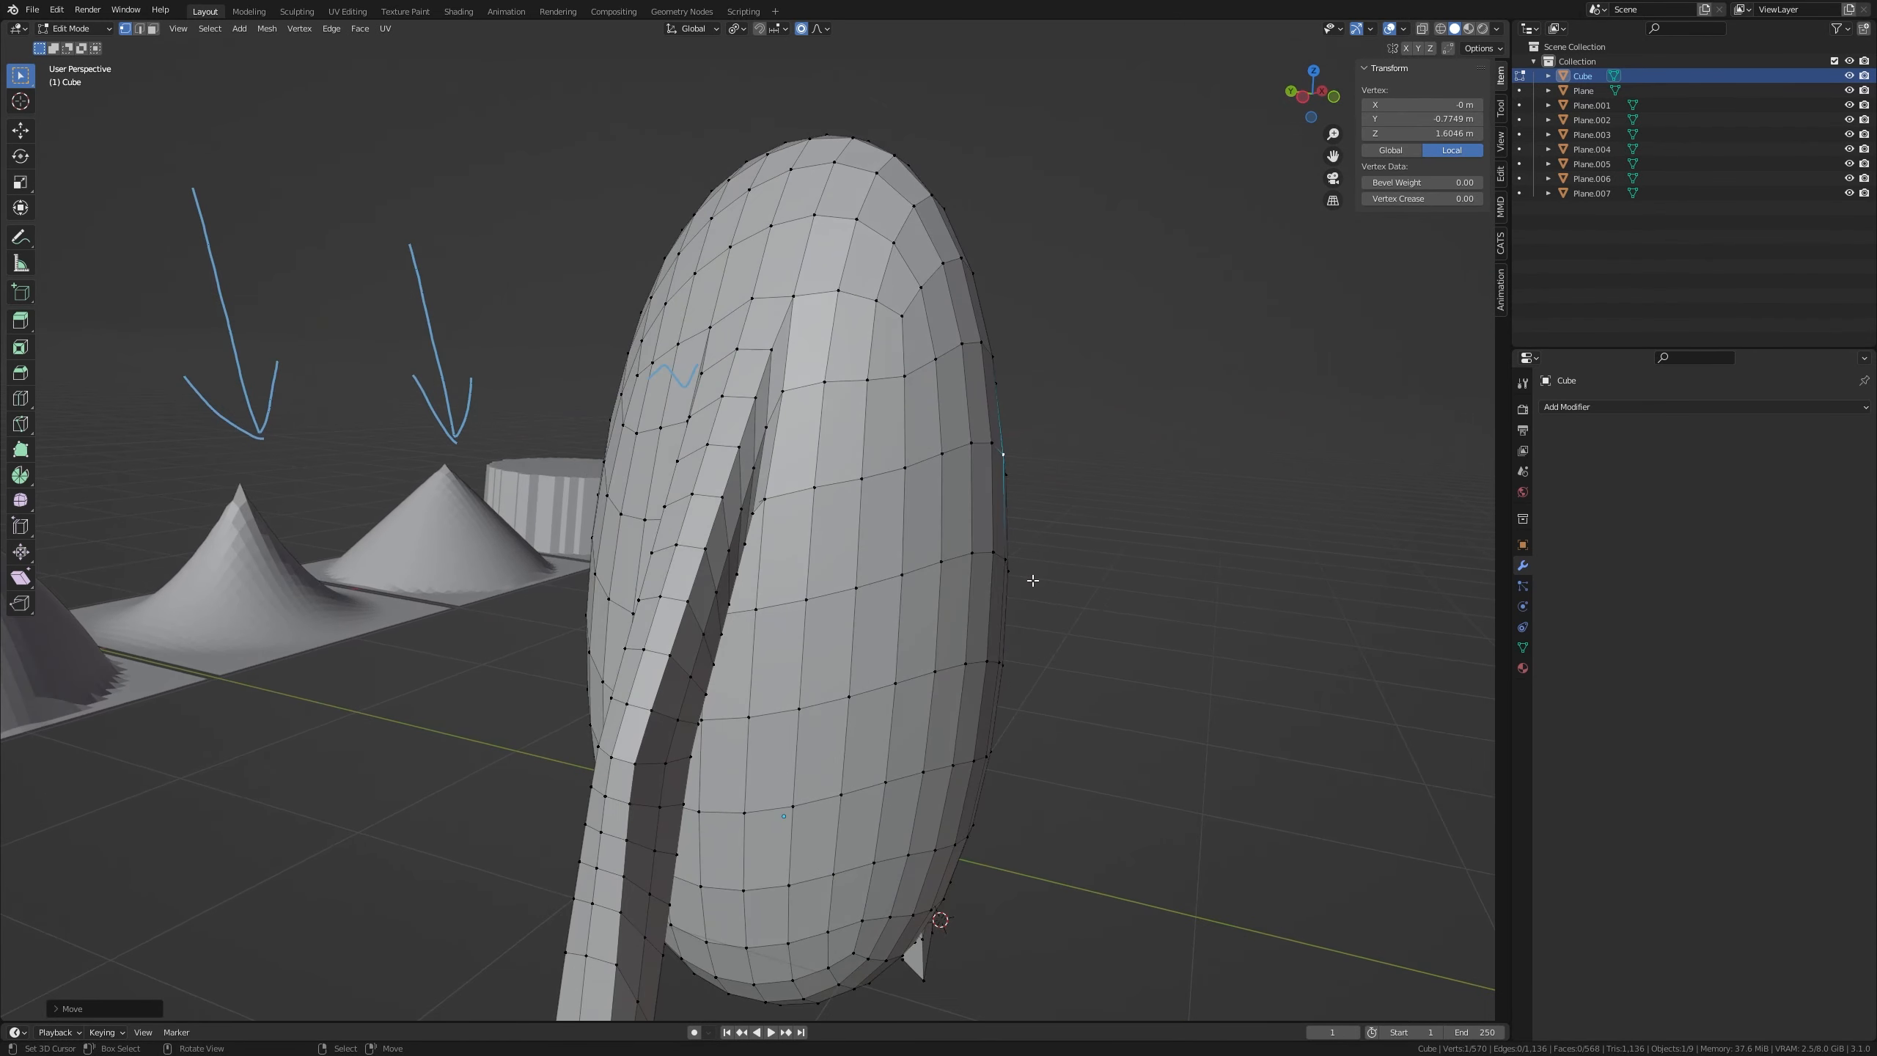
pyautogui.press('g')
pyautogui.click(1006, 573)
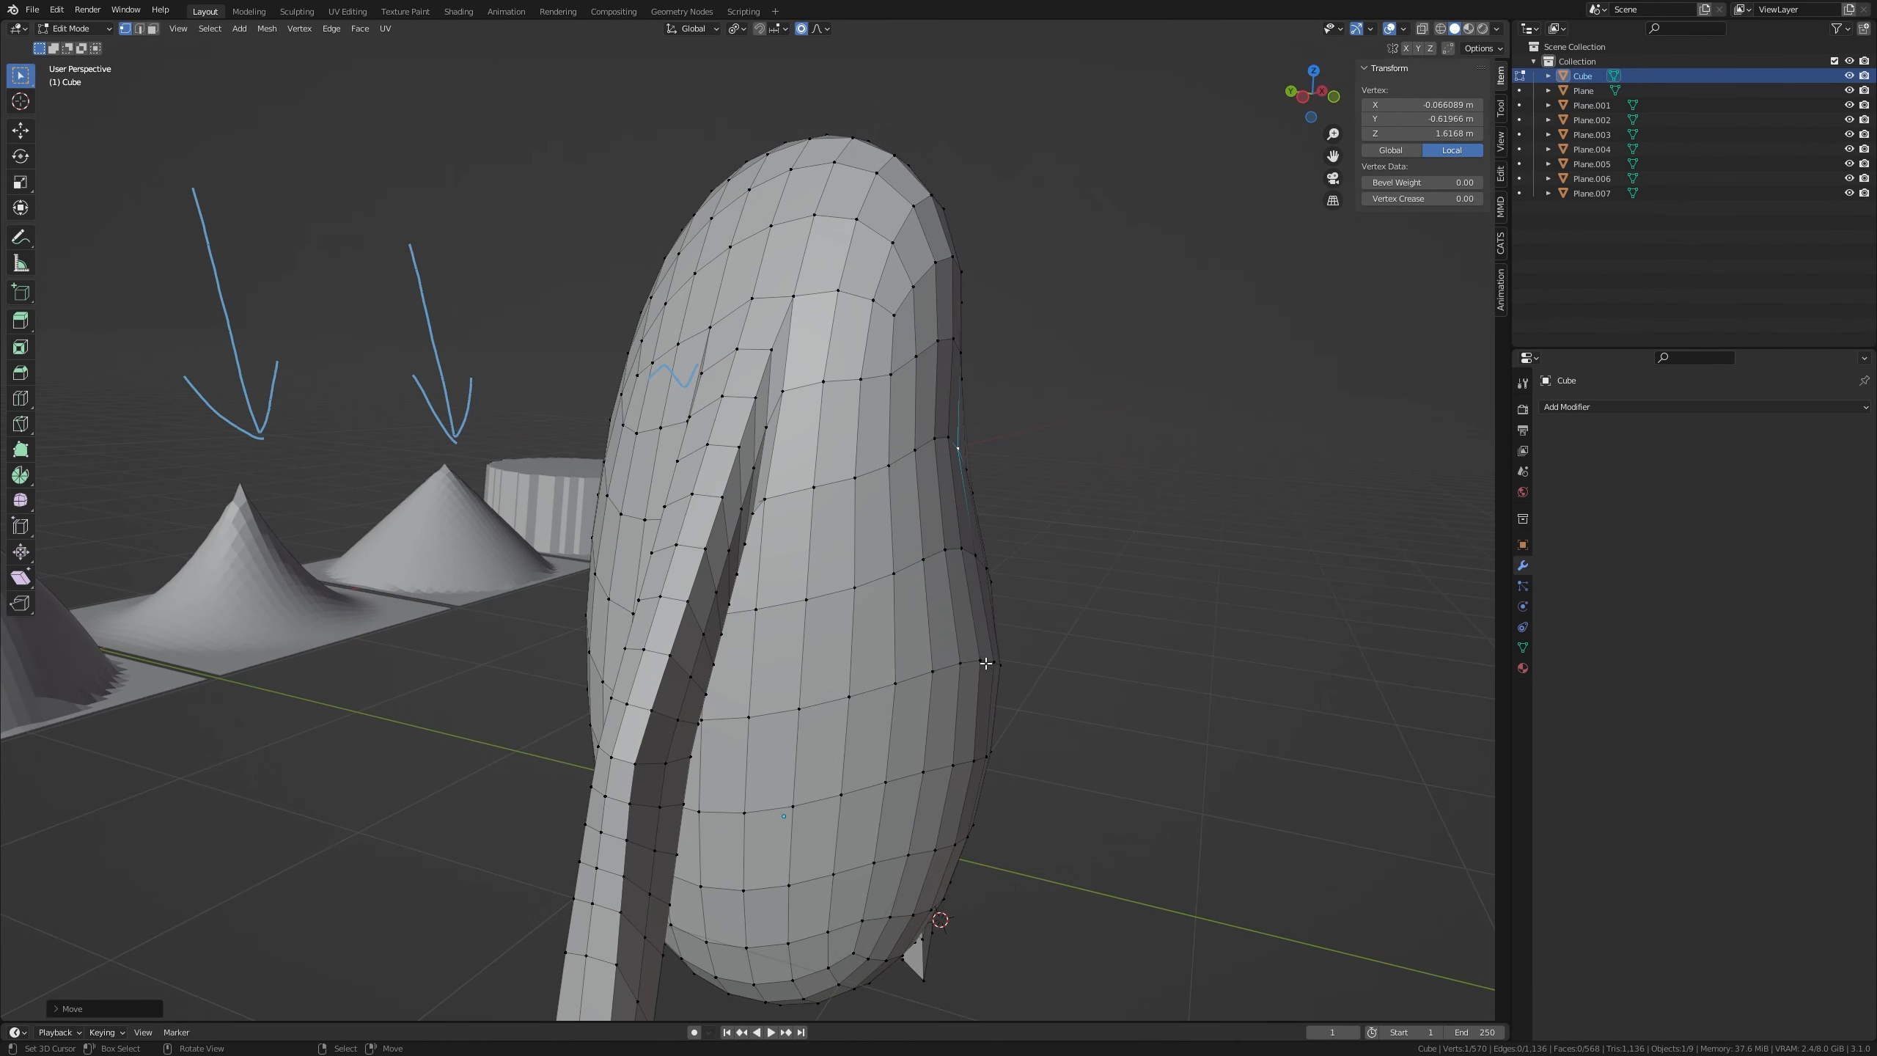
# Select and move three more vertices along the front of the body to shape its profile
pyautogui.rightClick(986, 664)
pyautogui.press('g')
pyautogui.click(983, 658)
pyautogui.rightClick(926, 545)
pyautogui.press('g')
pyautogui.click(972, 550)
pyautogui.rightClick(960, 352)
pyautogui.press('g')
pyautogui.click(939, 358)
# Deselect everything, pick a vertex on the body's side beneath the arm and move it twice to reshape the side
pyautogui.hotkey('alt', 'a')
pyautogui.rightClick(914, 573)
pyautogui.moveTo(1087, 551); pyautogui.dragTo(938, 562, button='middle')
pyautogui.press('g')
pyautogui.click(828, 592)
pyautogui.moveTo(673, 651); pyautogui.dragTo(569, 657, button='middle')
pyautogui.press('g')
pyautogui.click(619, 644)
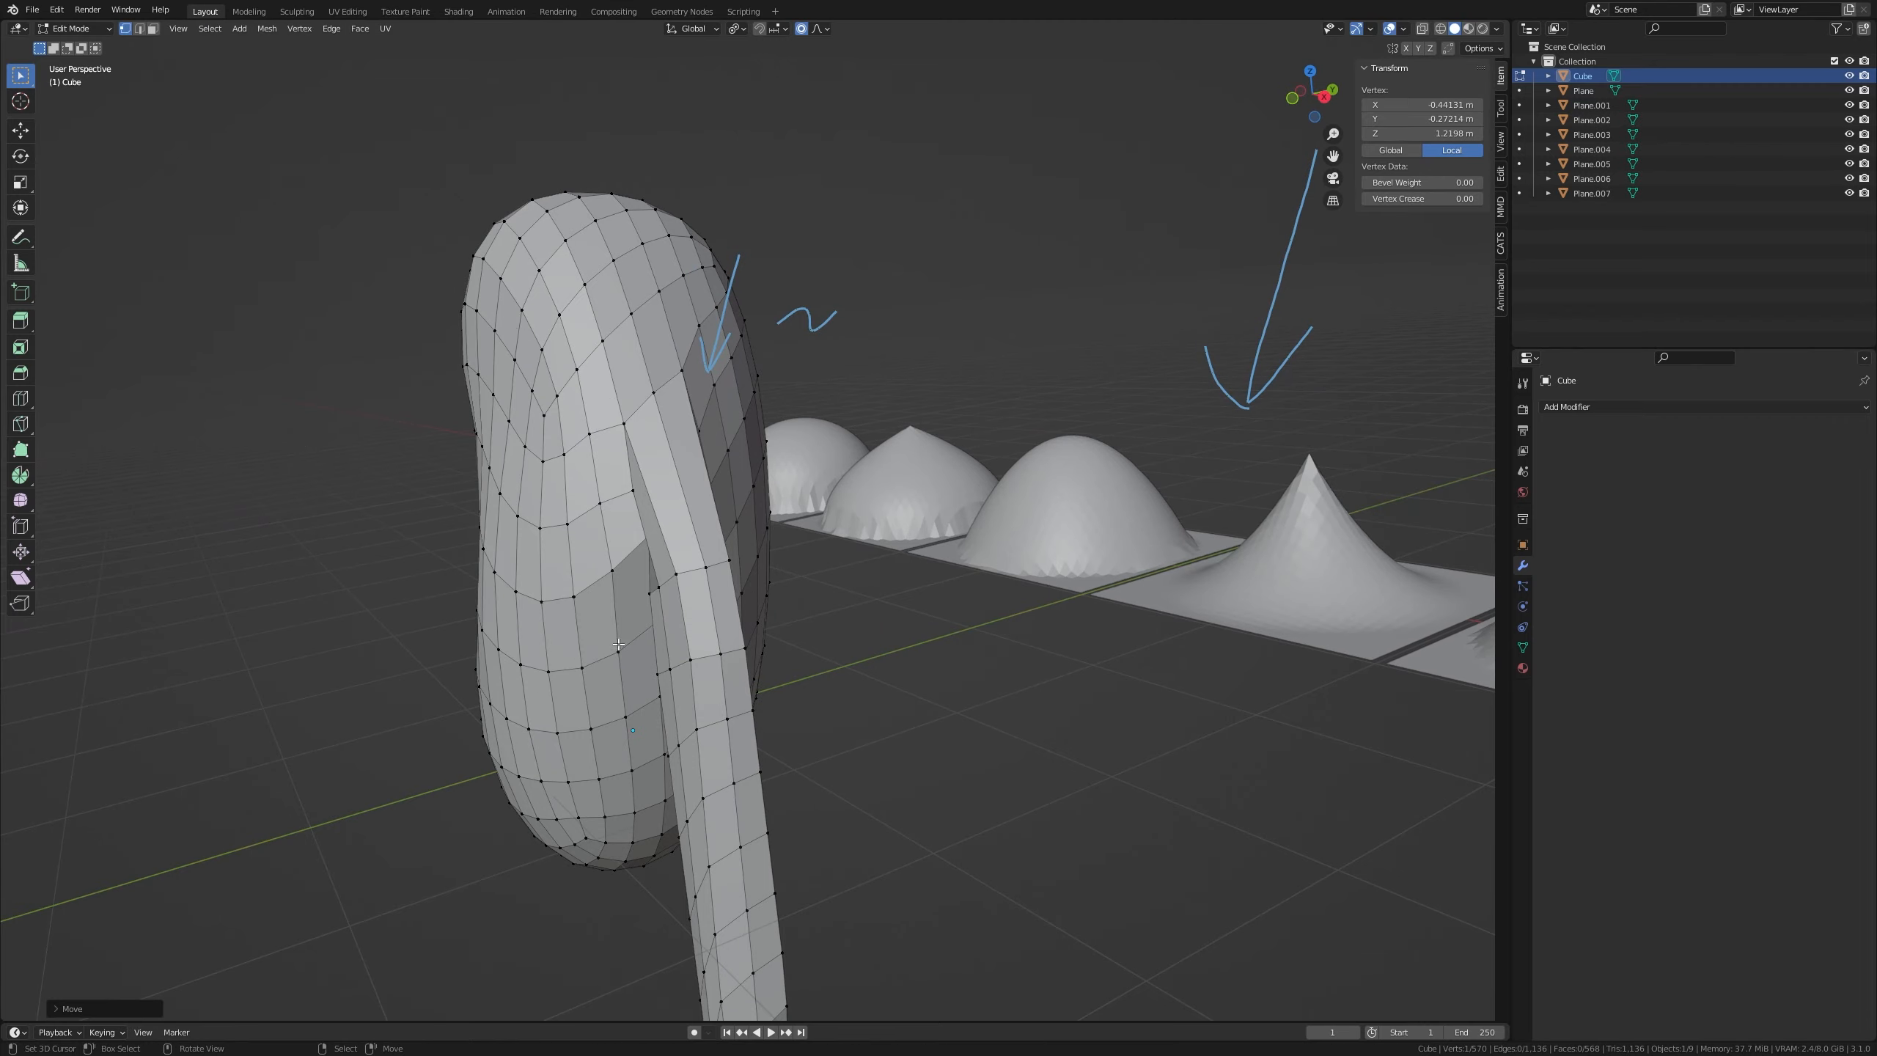
# Try scaling the edge loop running around the upper body and along the arm, in every axis except Z
pyautogui.keyDown('alt'); pyautogui.rightClick(531, 524); pyautogui.keyUp('alt')
pyautogui.moveTo(768, 543); pyautogui.dragTo(991, 558, button='middle')
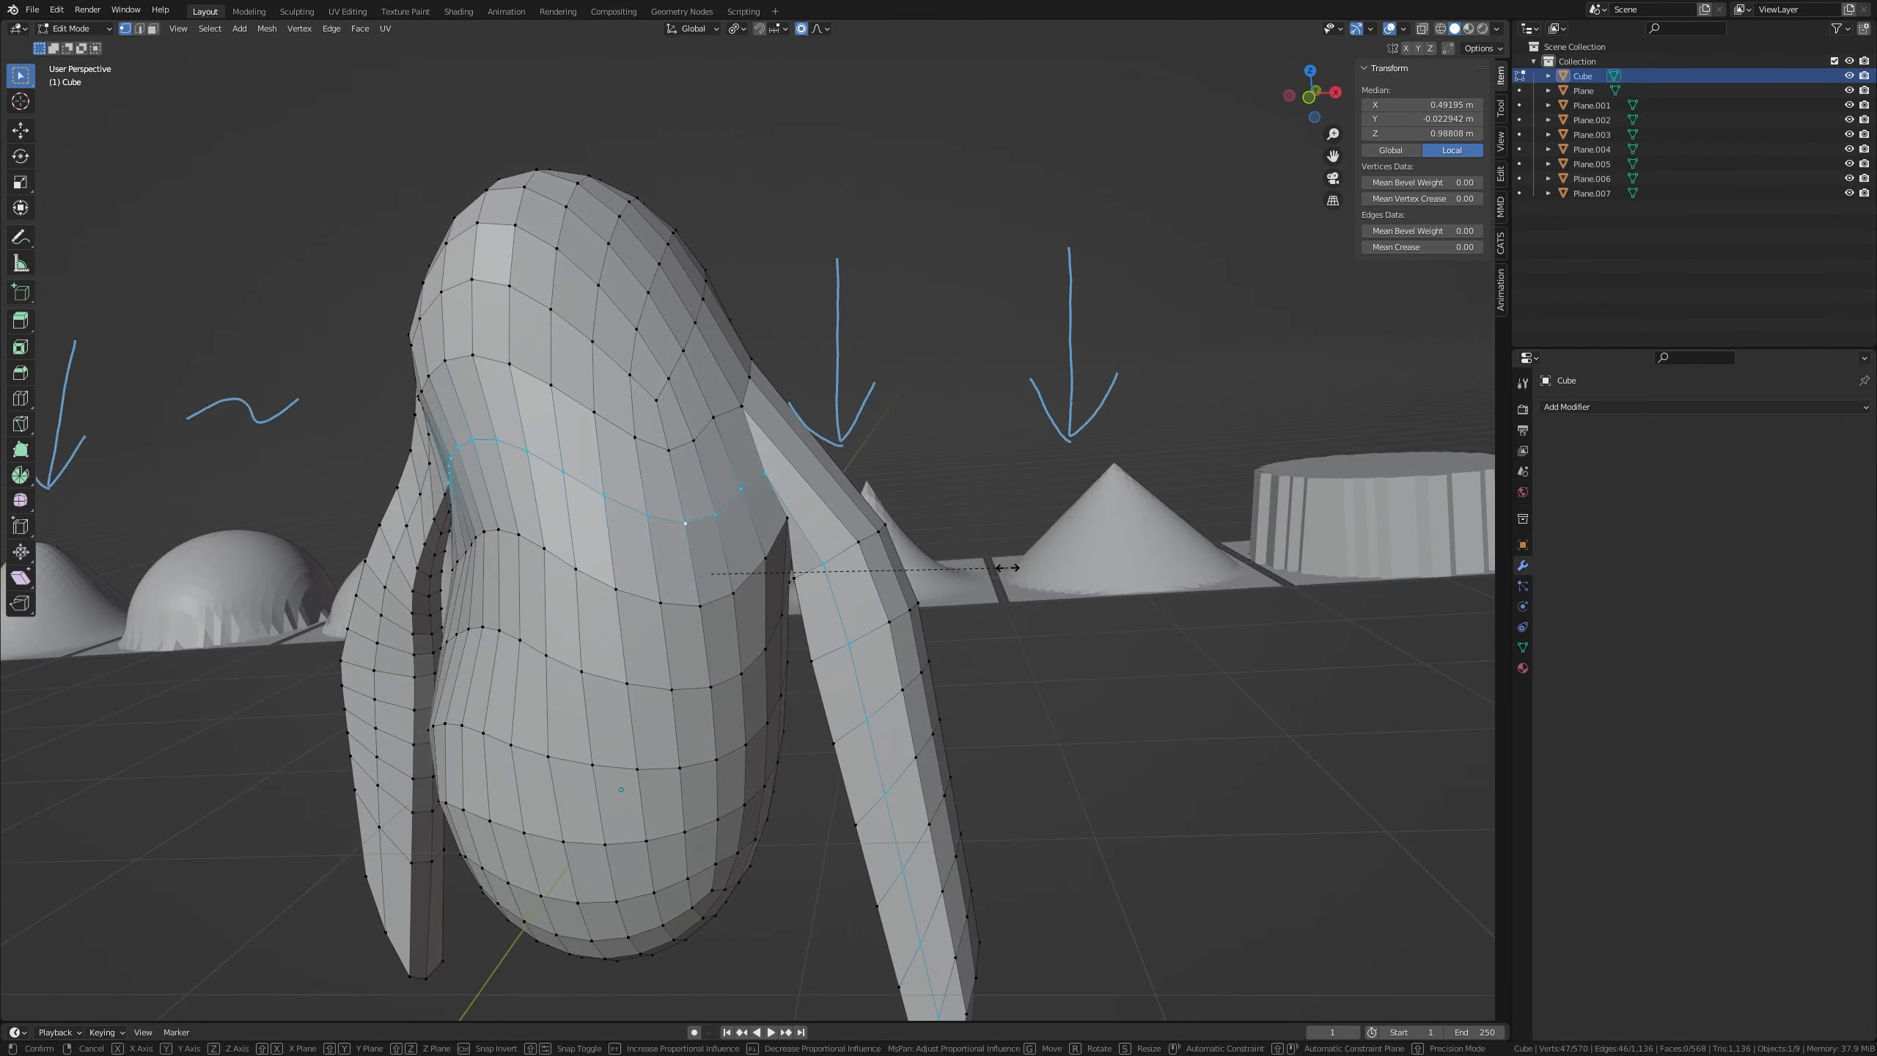
pyautogui.press('s')
pyautogui.hotkey('shift', 'z')
pyautogui.rightClick(1024, 558)
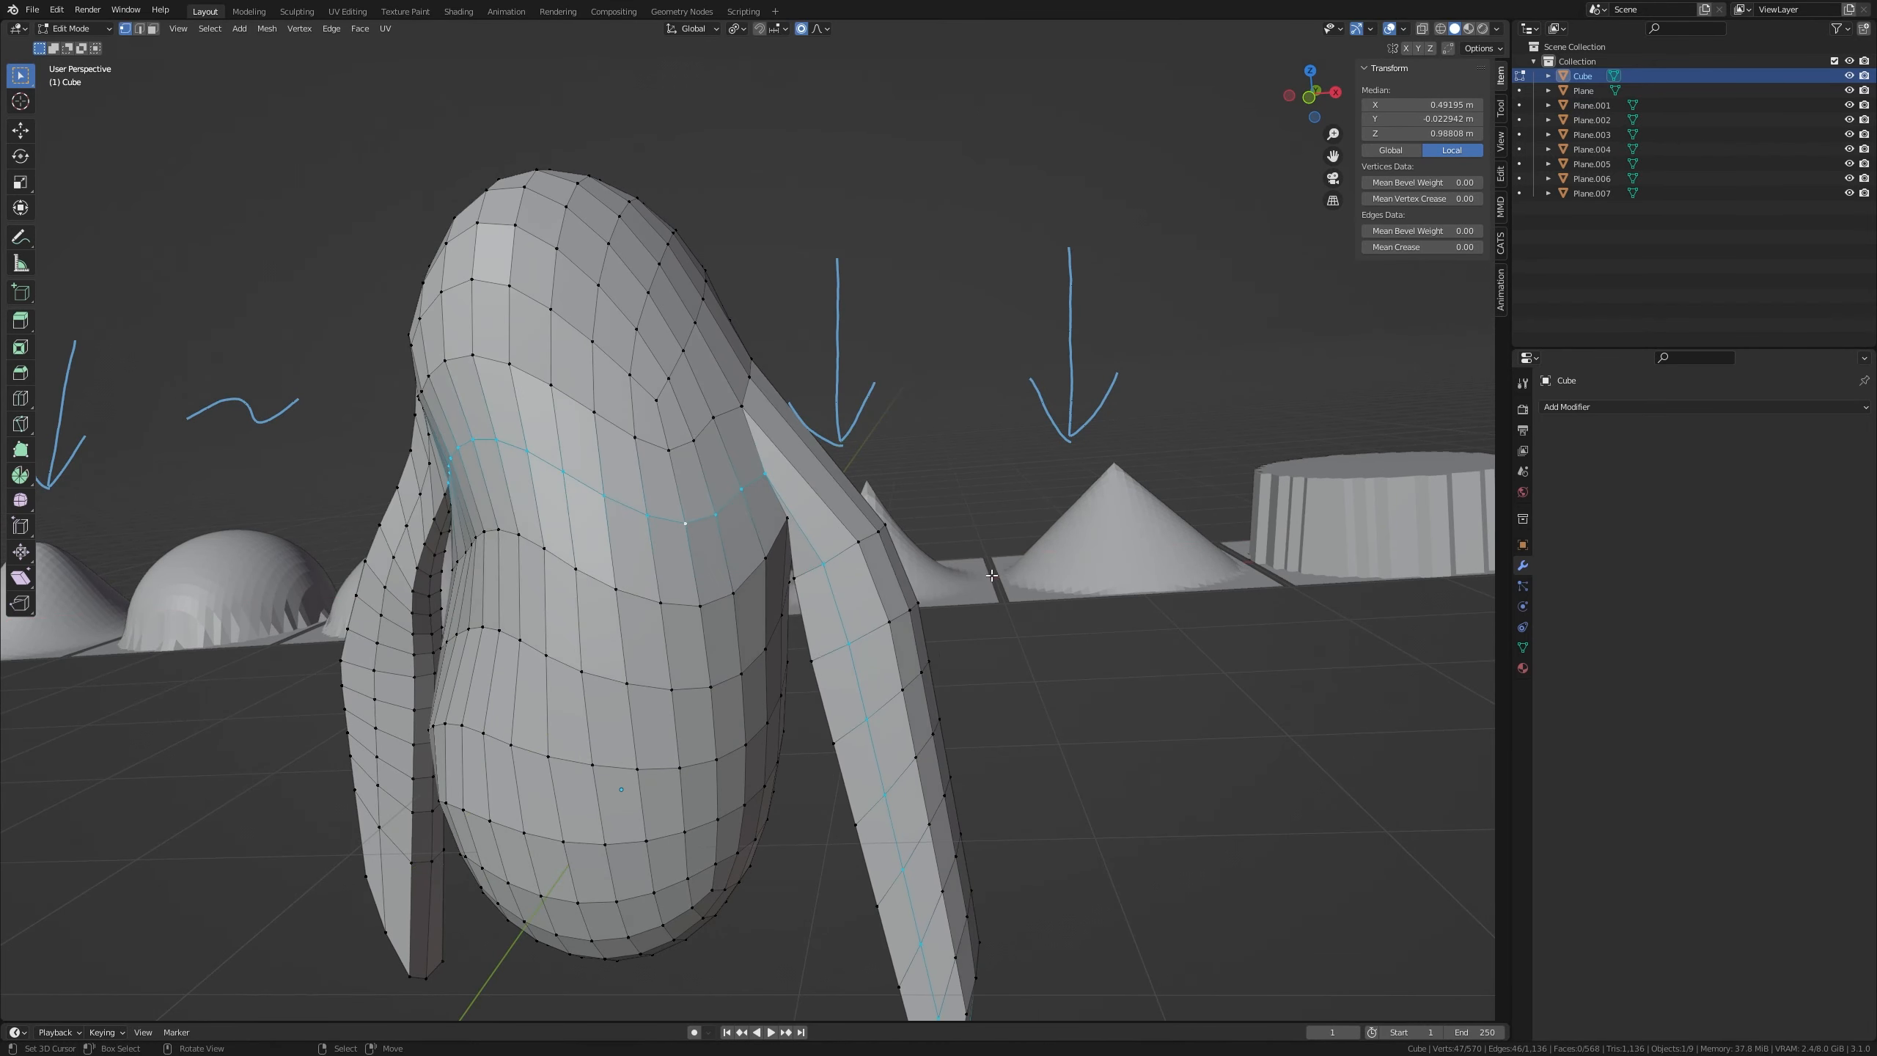
# Try moving a single vertex on the front of the upper body with a different proportional editing size
pyautogui.keyDown('shift'); pyautogui.moveTo(604, 547); pyautogui.dragTo(697, 542, button='middle'); pyautogui.keyUp('shift')
pyautogui.moveTo(833, 525); pyautogui.dragTo(850, 526, button='middle')
pyautogui.rightClick(772, 372)
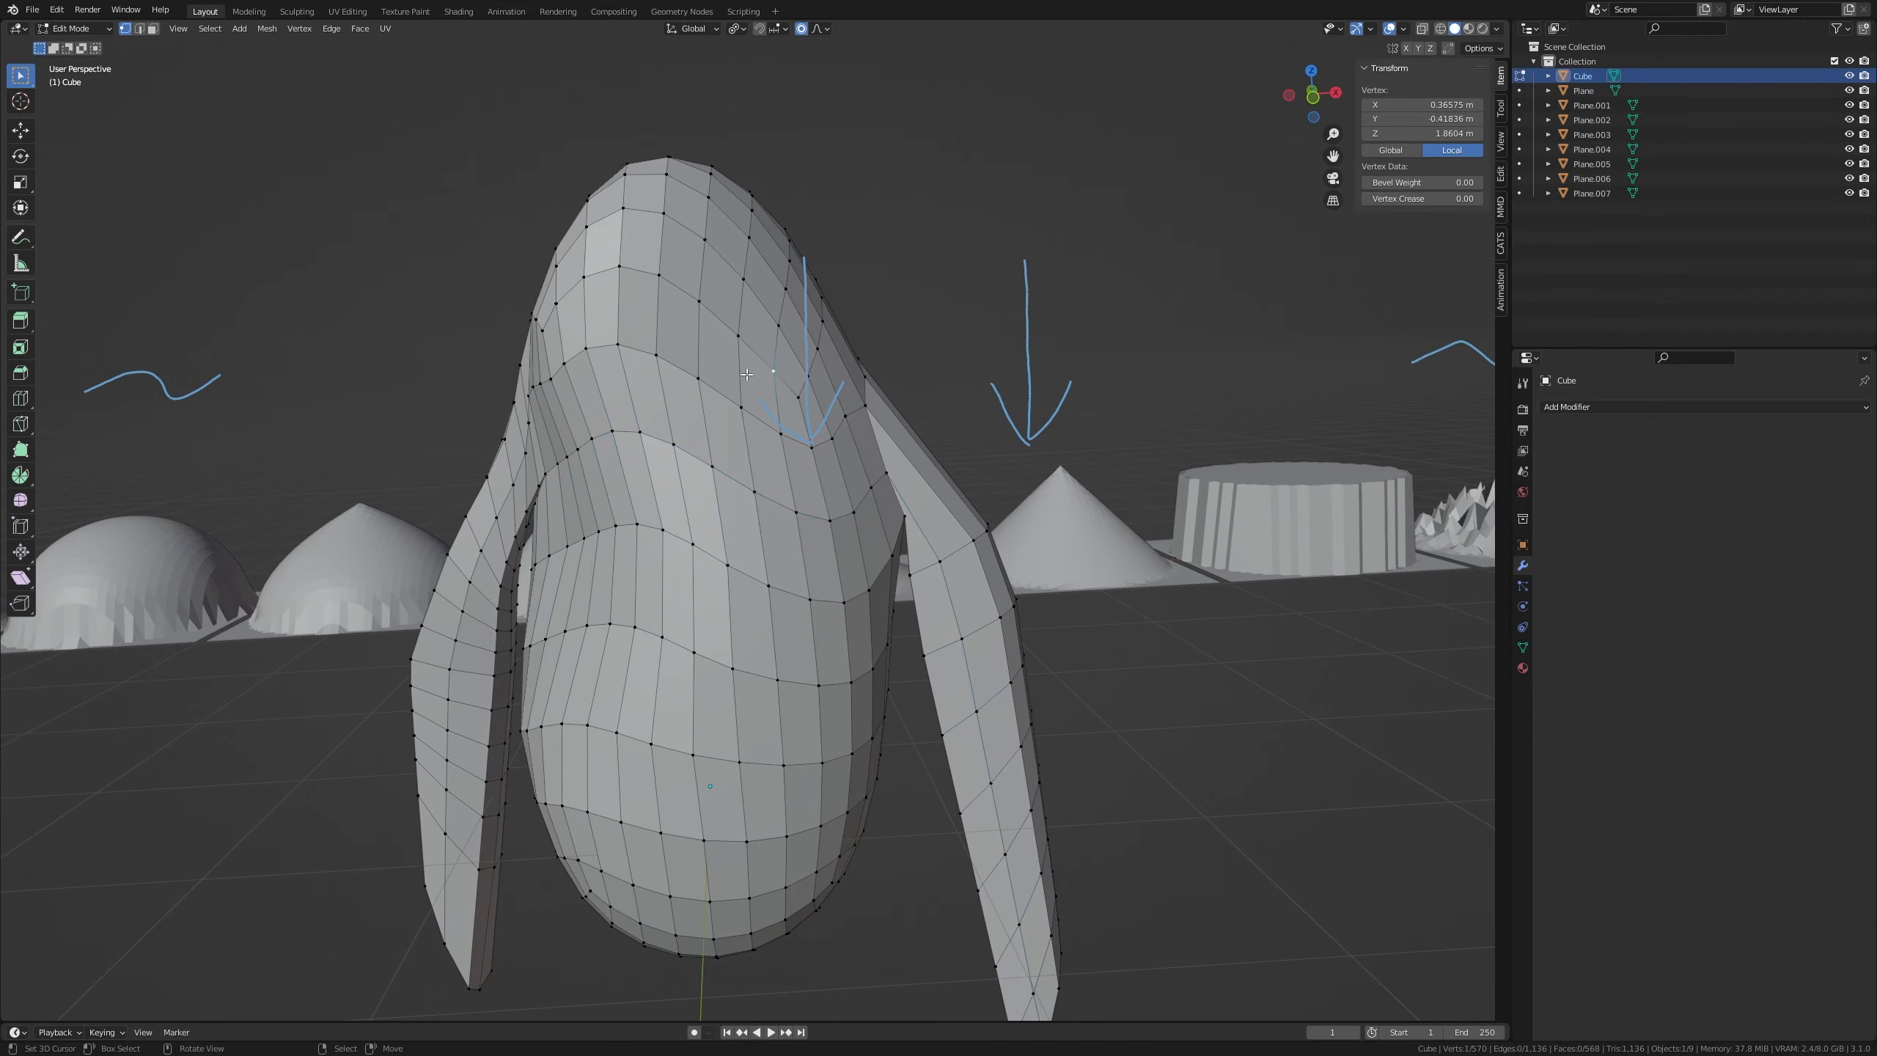
pyautogui.press('g')
pyautogui.scroll(-9, 746, 384)
pyautogui.scroll(-6, 759, 366)
pyautogui.rightClick(733, 366)
# Select the horizontal edge loop around the lower body and try scaling it along Z with a proportional size of about 2.59
pyautogui.moveTo(739, 488); pyautogui.dragTo(779, 491, button='middle')
pyautogui.keyDown('alt'); pyautogui.rightClick(776, 741); pyautogui.keyUp('alt')
pyautogui.press('s')
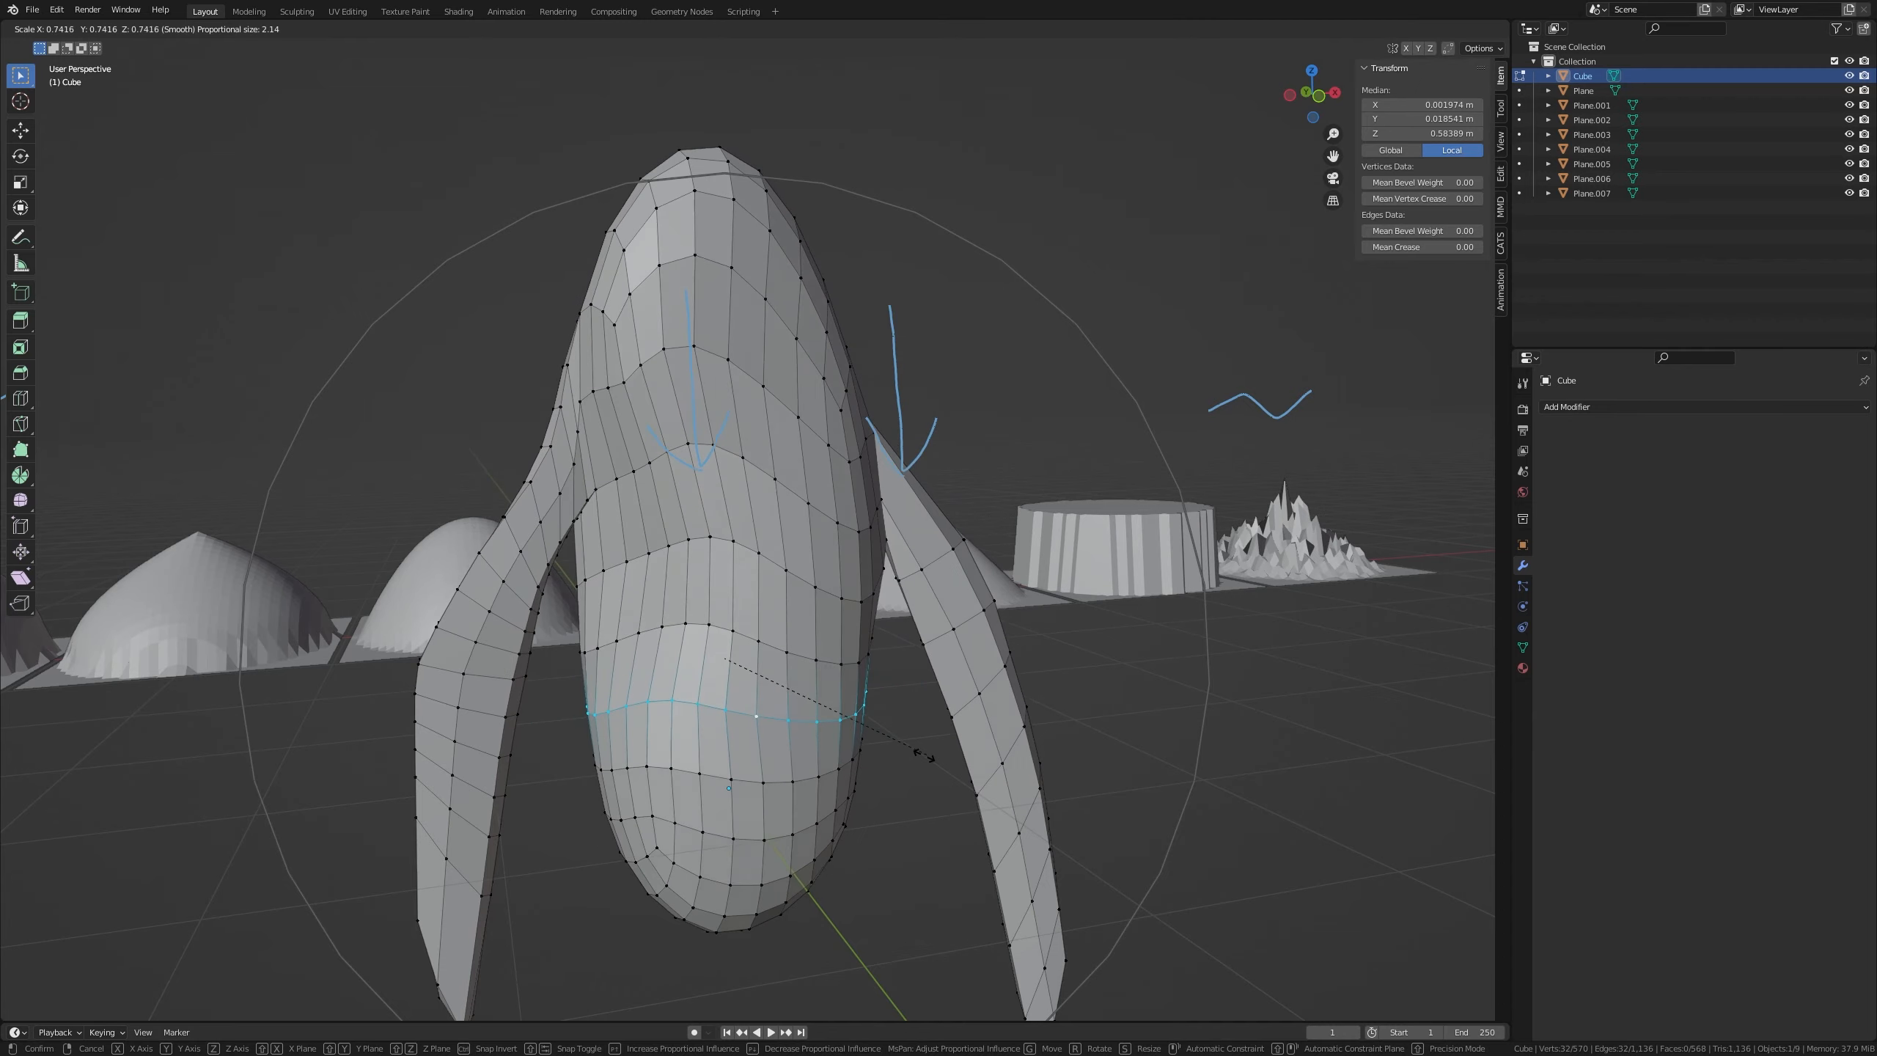
pyautogui.press('z')
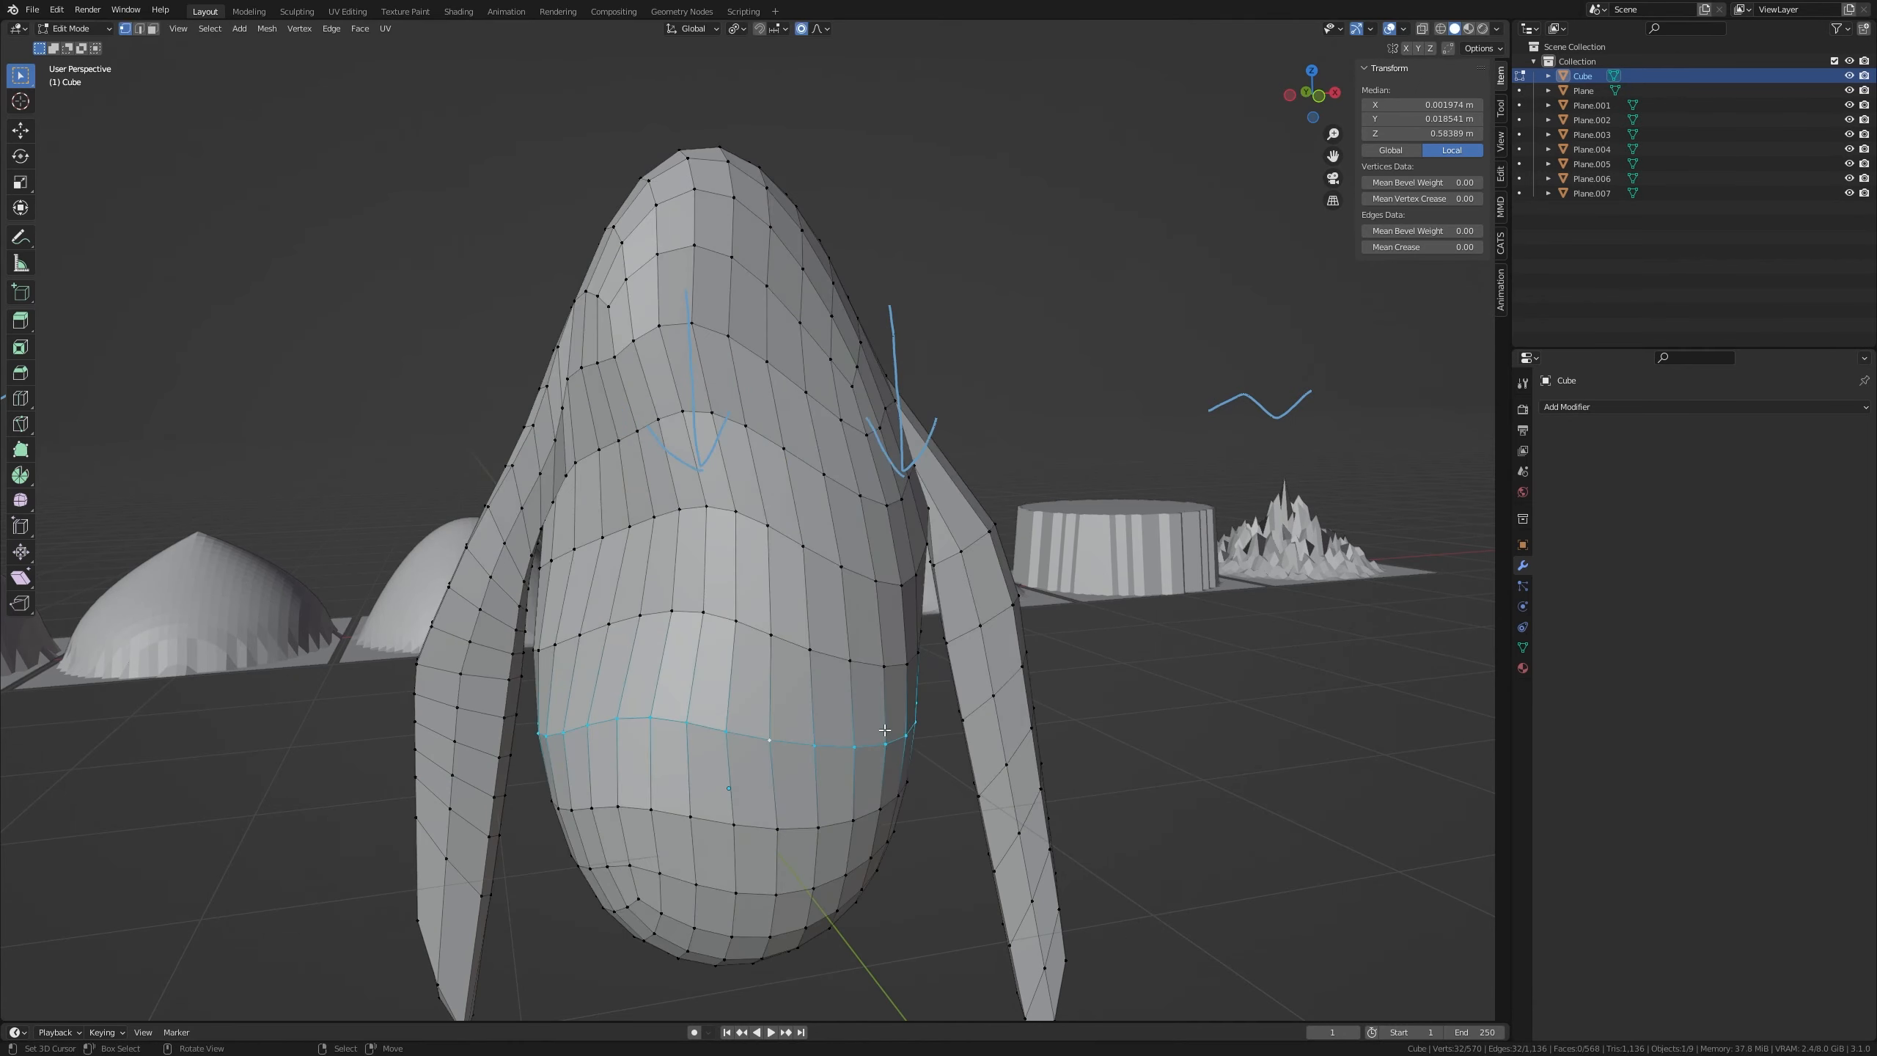
pyautogui.scroll(9, 1035, 751)
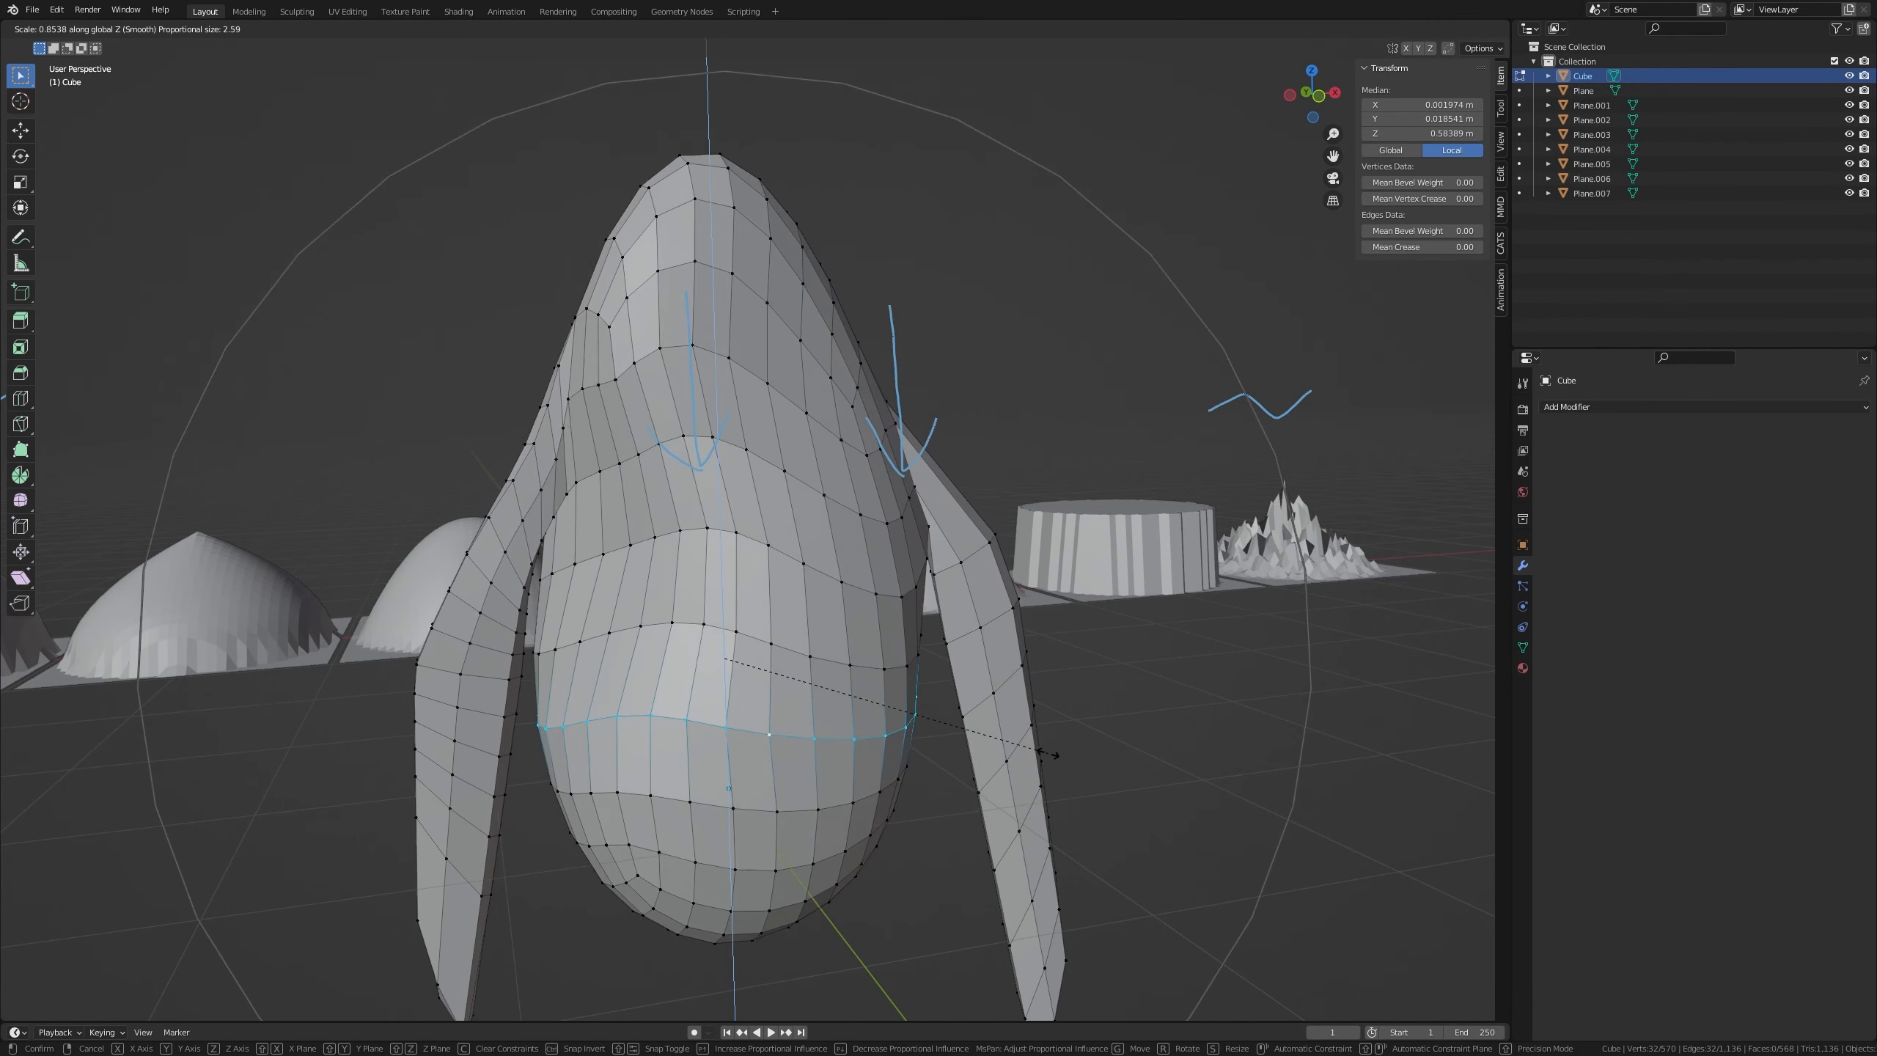
pyautogui.scroll(-10, 1183, 770)
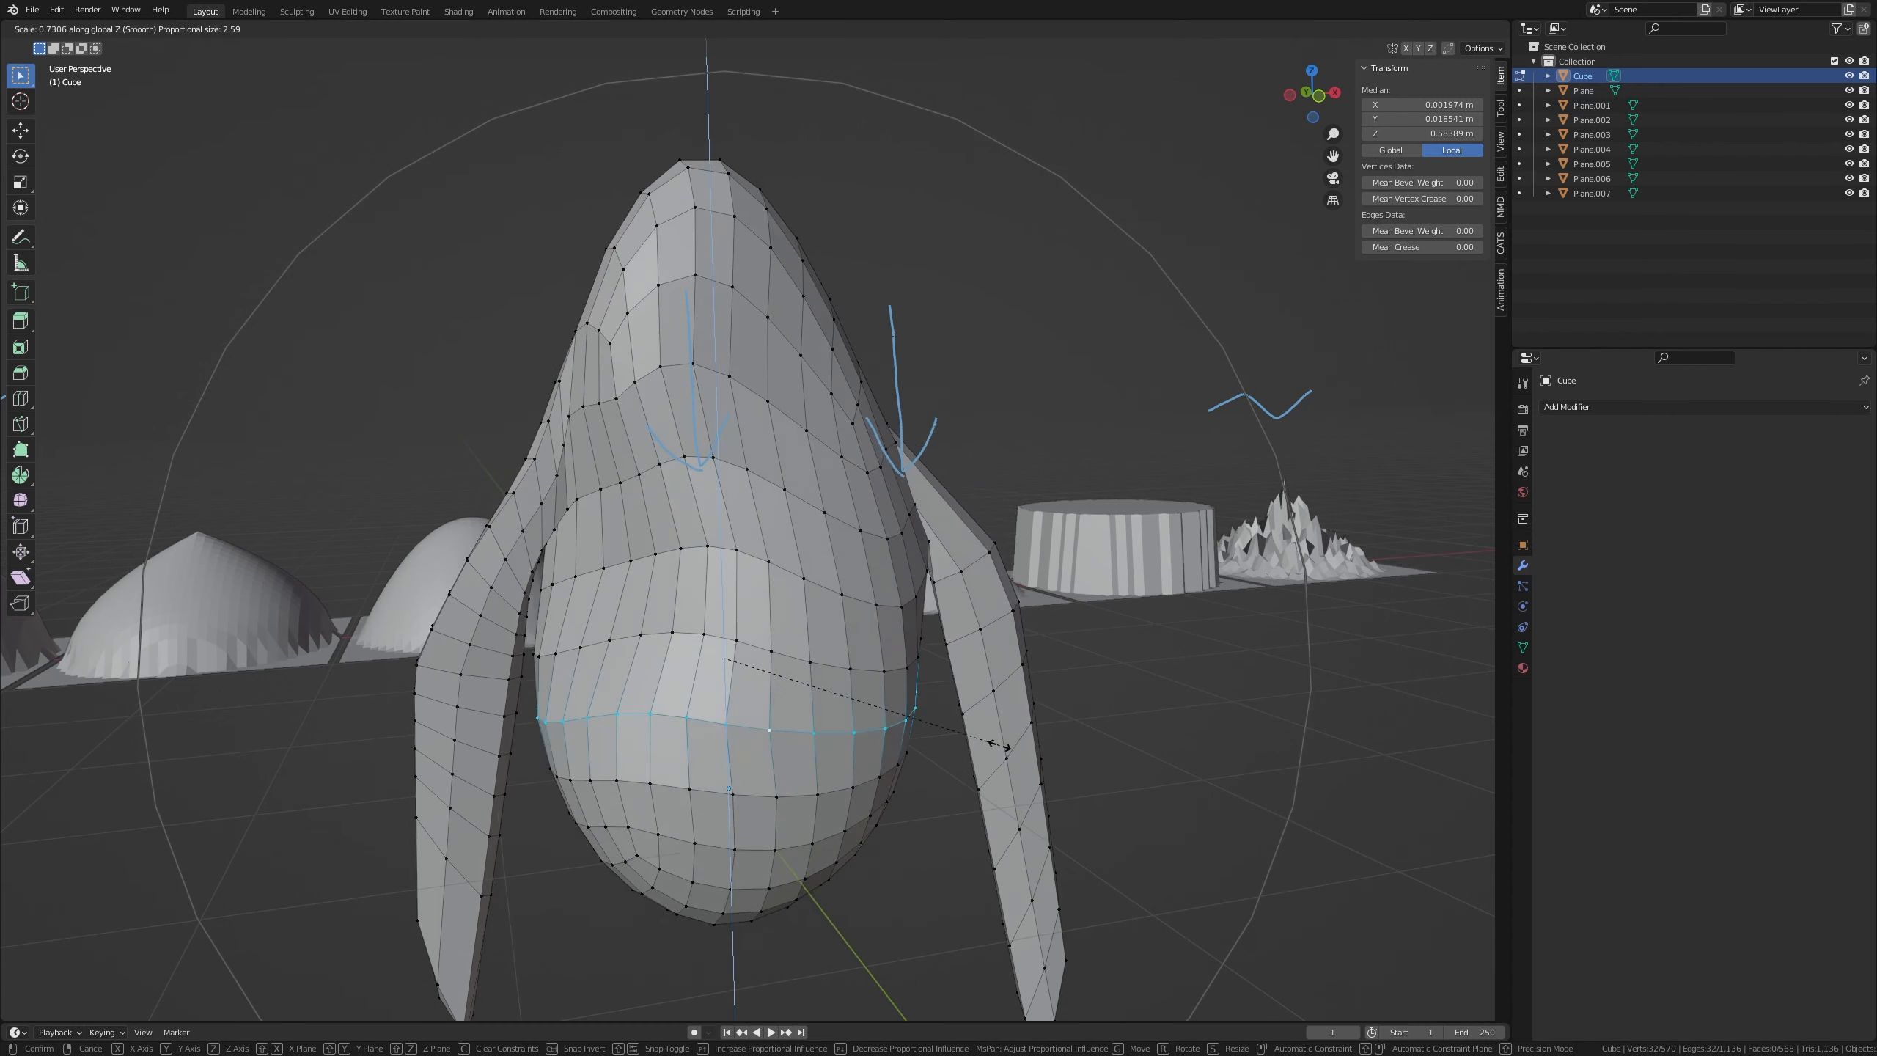
pyautogui.rightClick(897, 670)
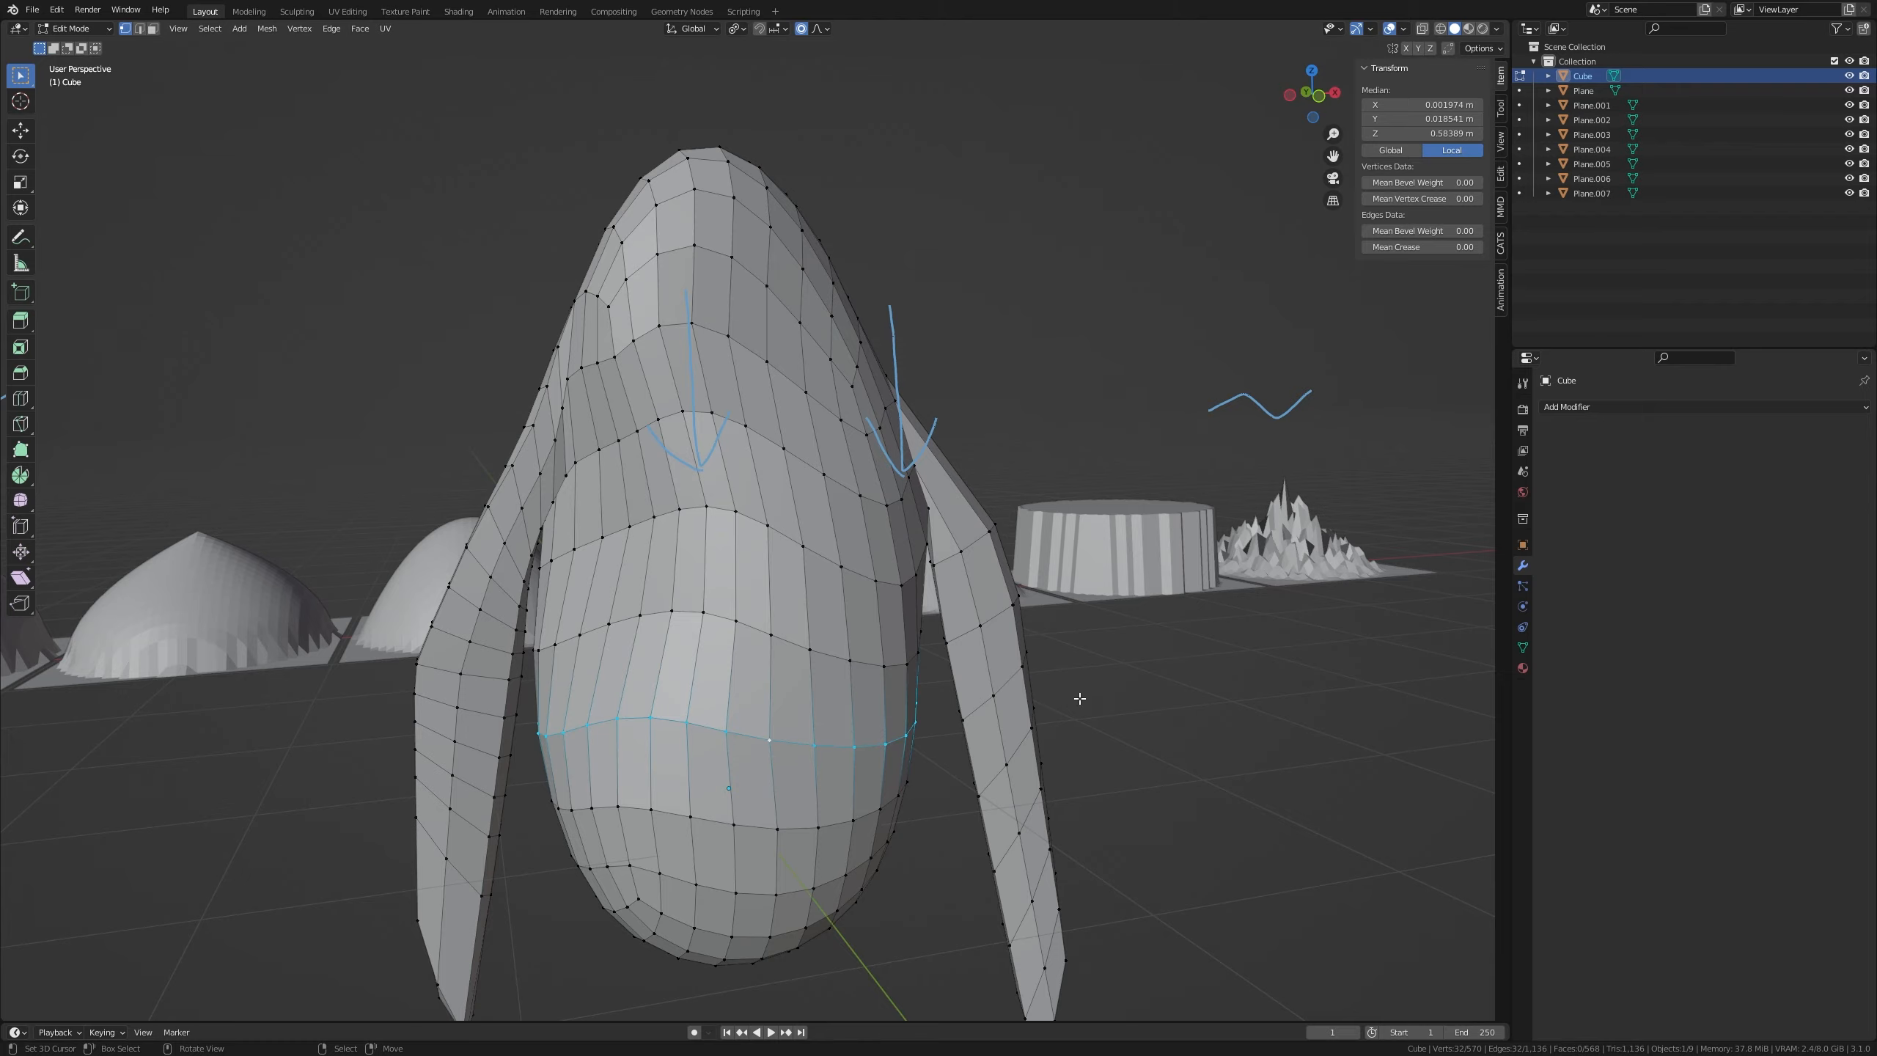
# Try Shrink/Fatten on the lower body loop with Smooth falloff, varying the proportional editing size
pyautogui.hotkey('alt', 's')
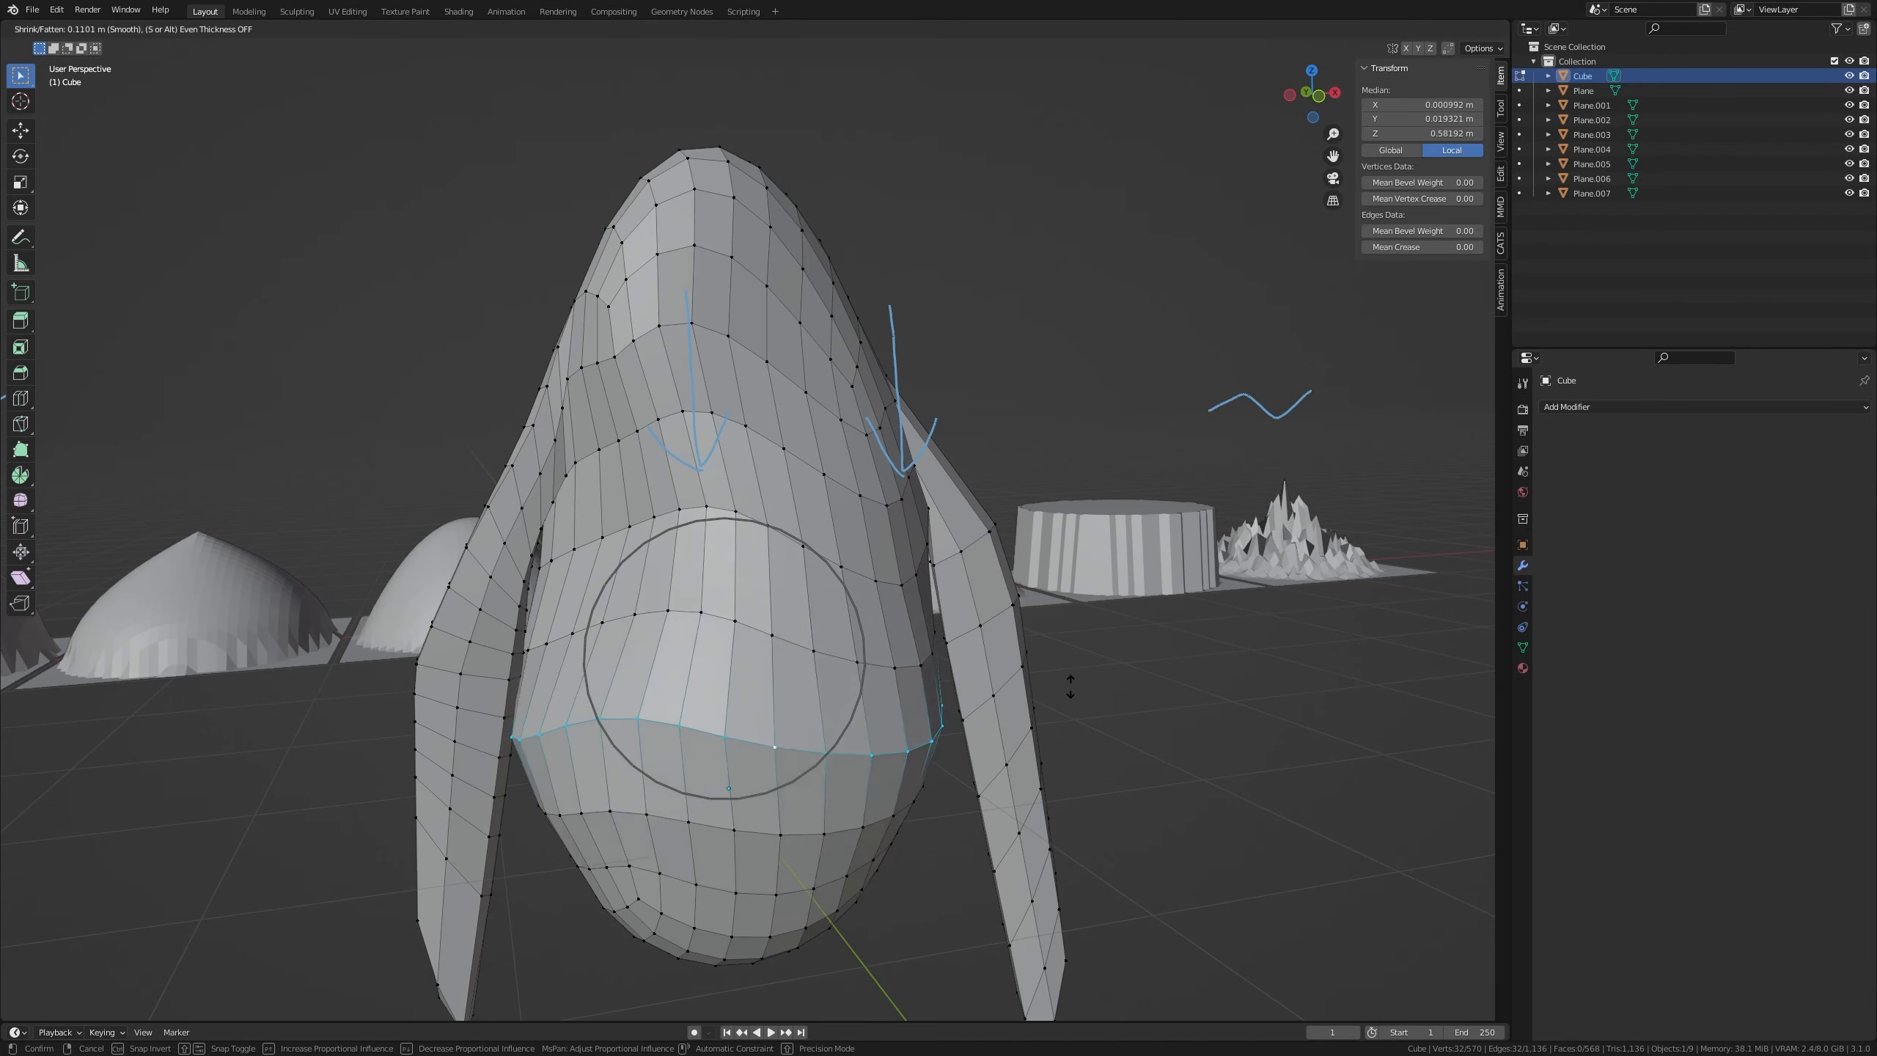
pyautogui.scroll(-2, 1072, 677)
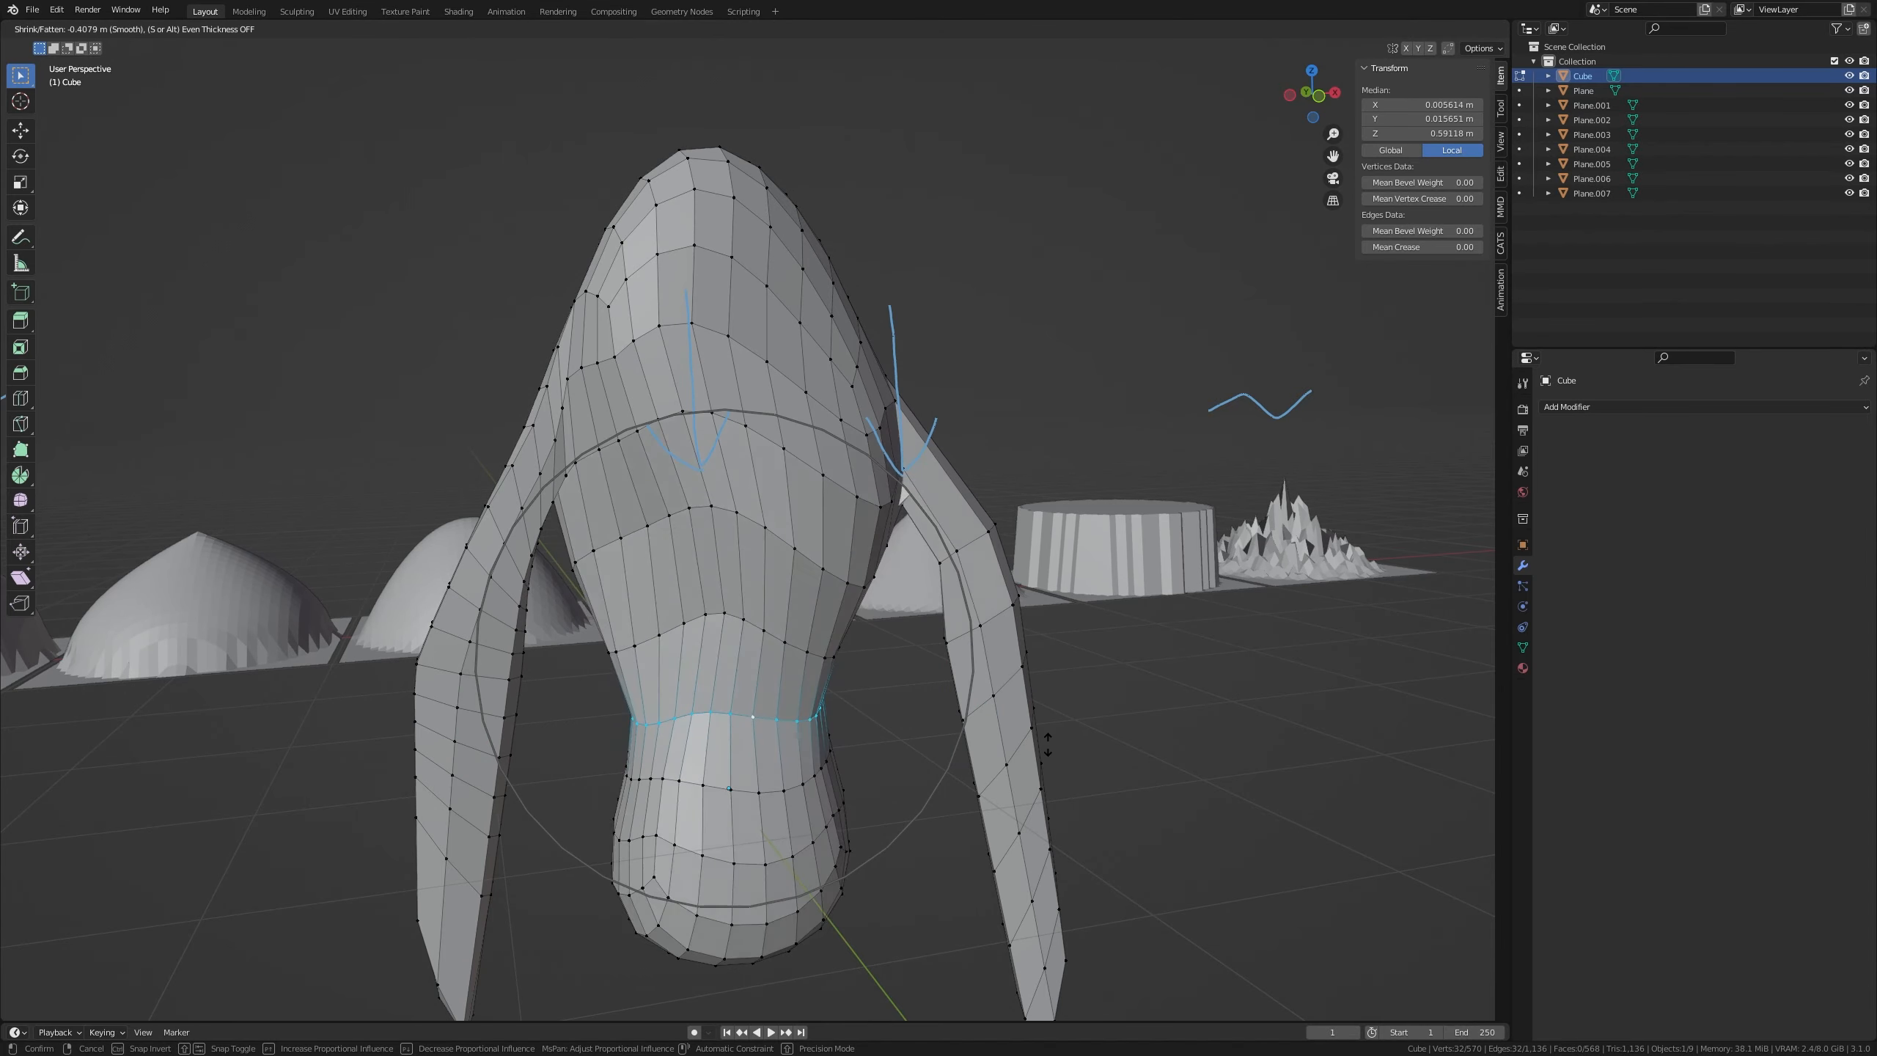
pyautogui.scroll(-5, 1047, 712)
pyautogui.scroll(5, 1123, 637)
pyautogui.scroll(3, 1150, 692)
pyautogui.rightClick(1165, 683)
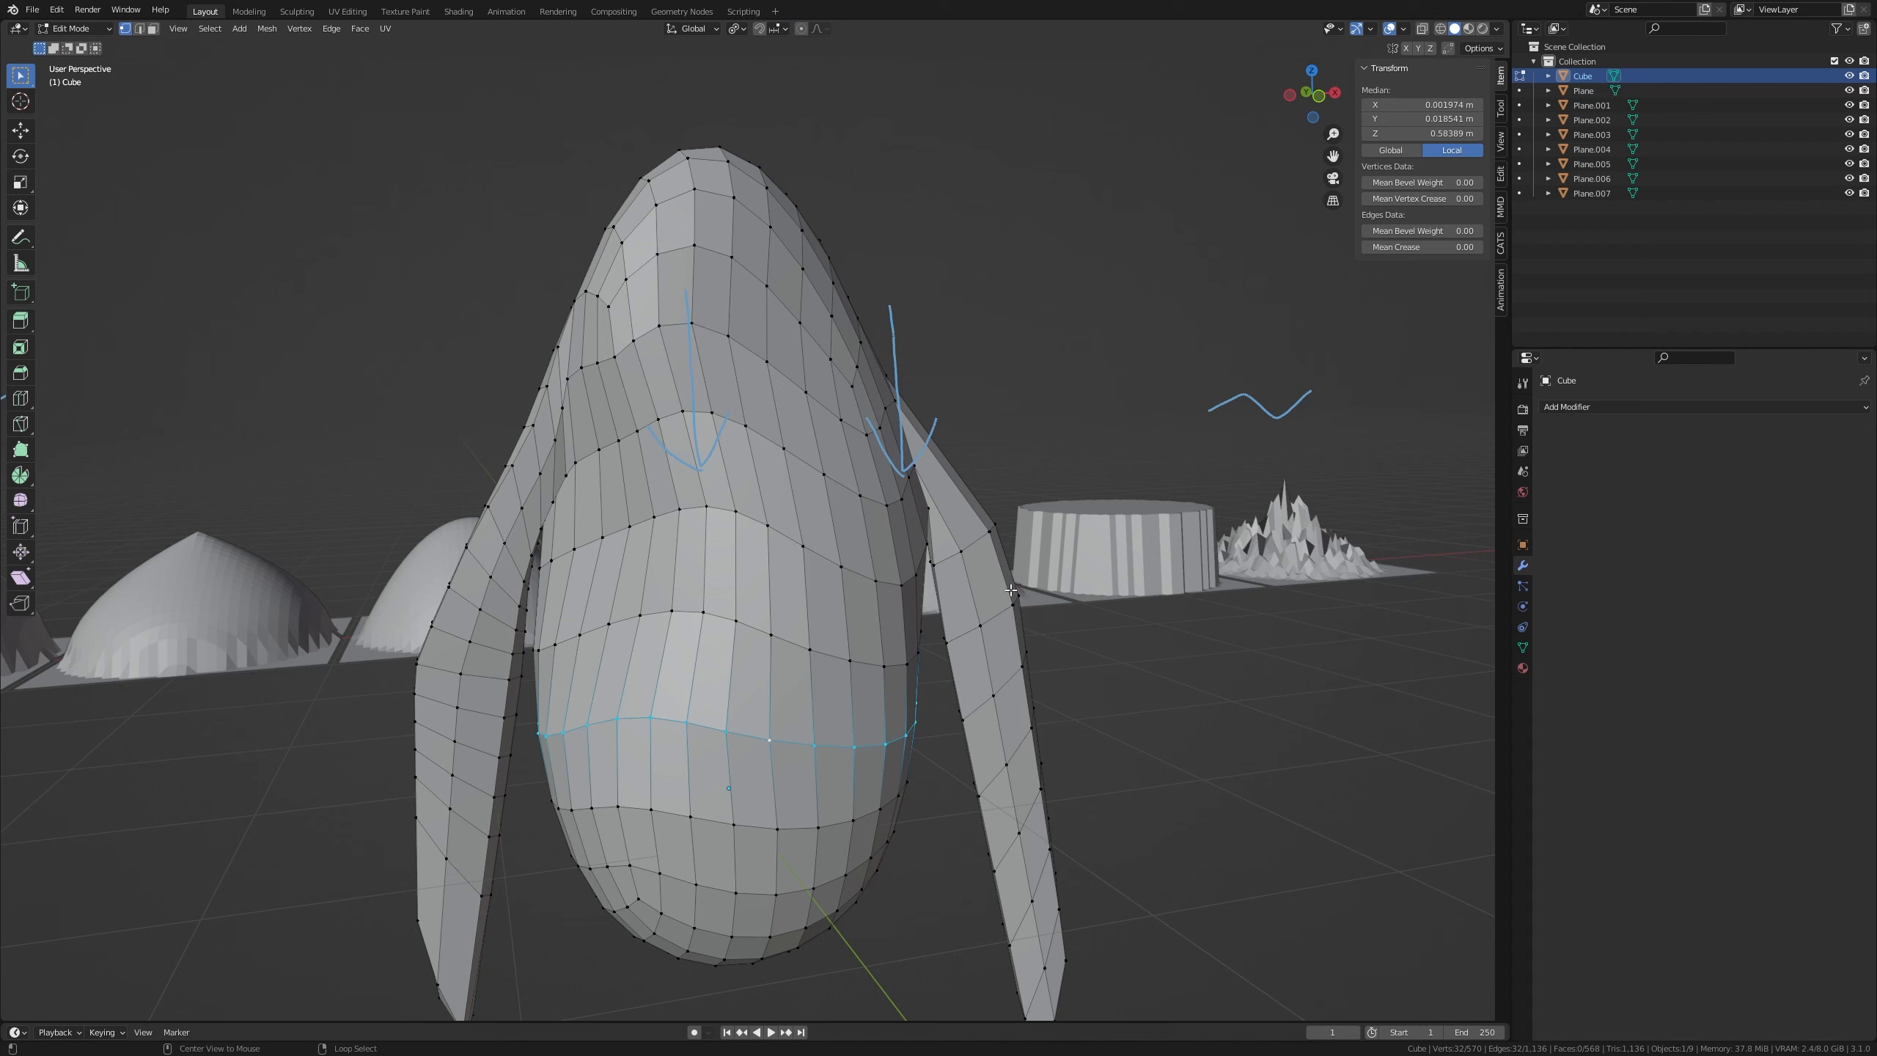
# With proportional editing off, fatten the lower body loop and try the same Shrink/Fatten operation on the loops above it
pyautogui.hotkey('alt', 's')
pyautogui.click(1028, 575)
pyautogui.hotkey('alt', 's')
pyautogui.click(877, 576)
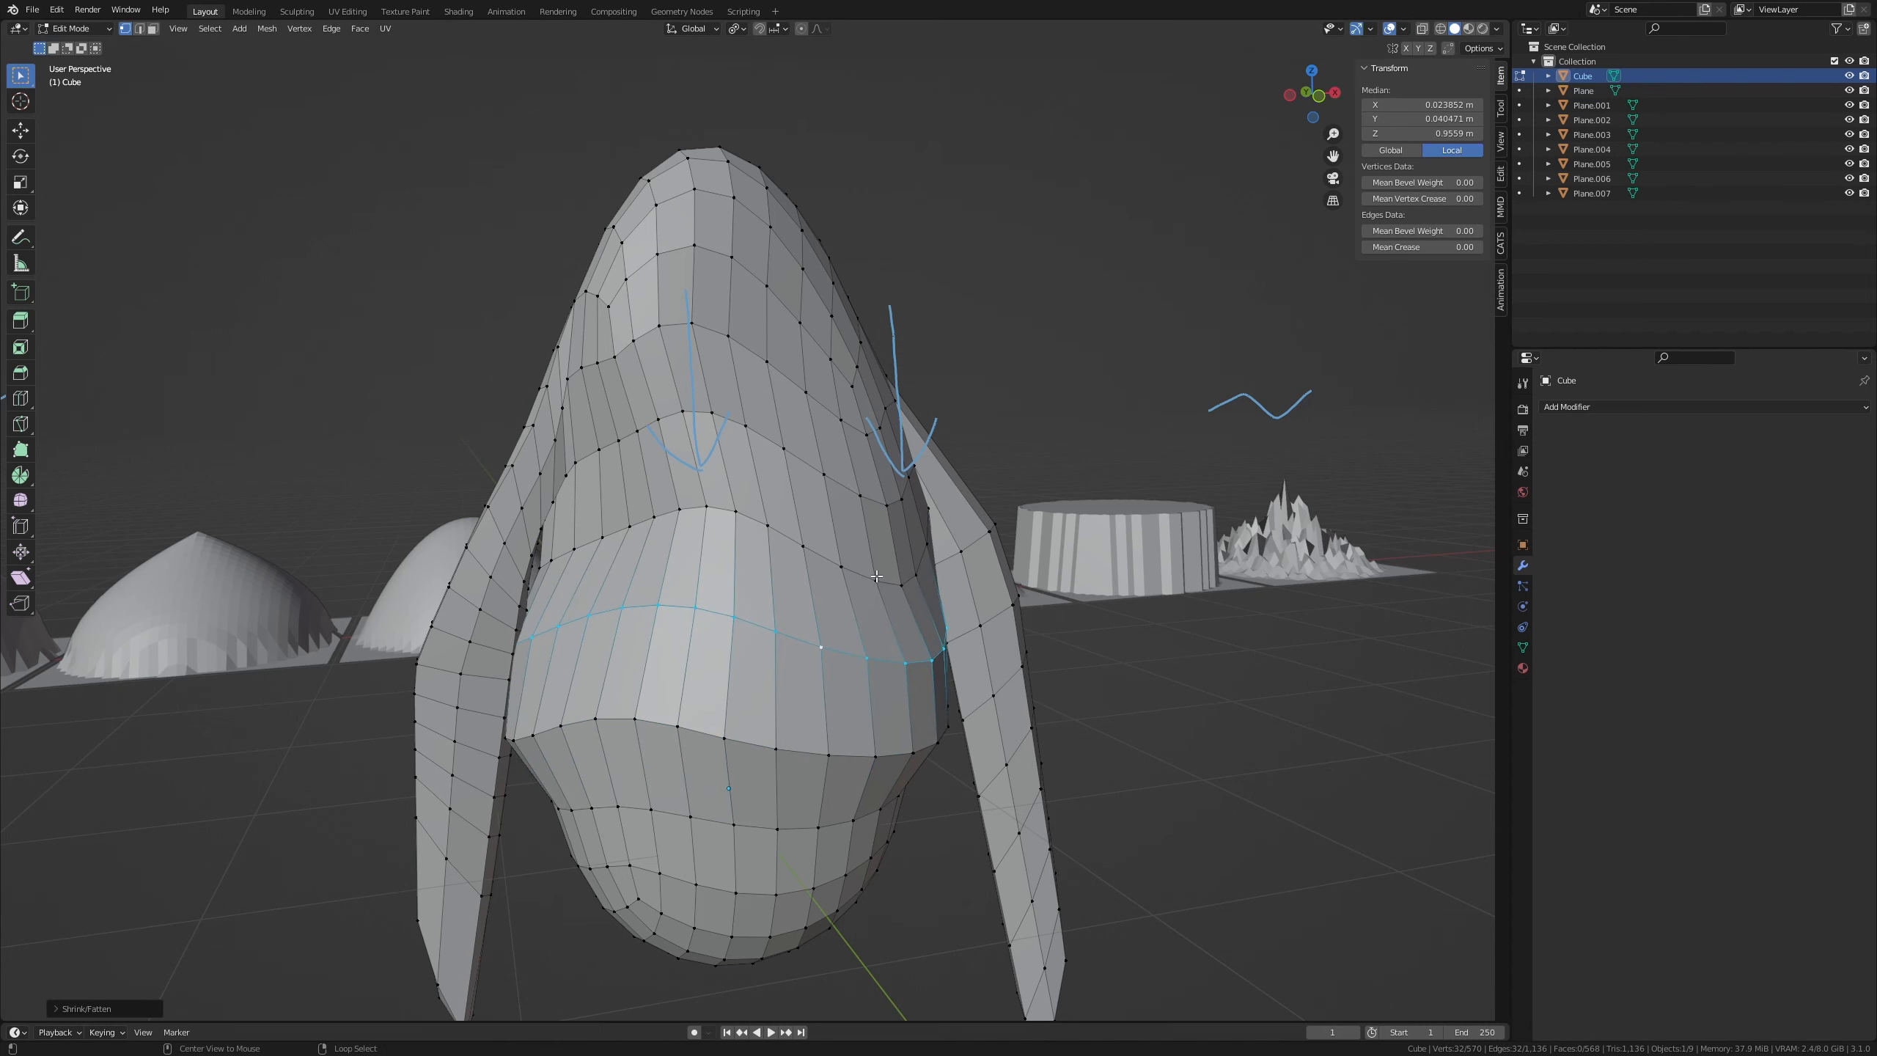
pyautogui.hotkey('alt', 's')
pyautogui.click(978, 584)
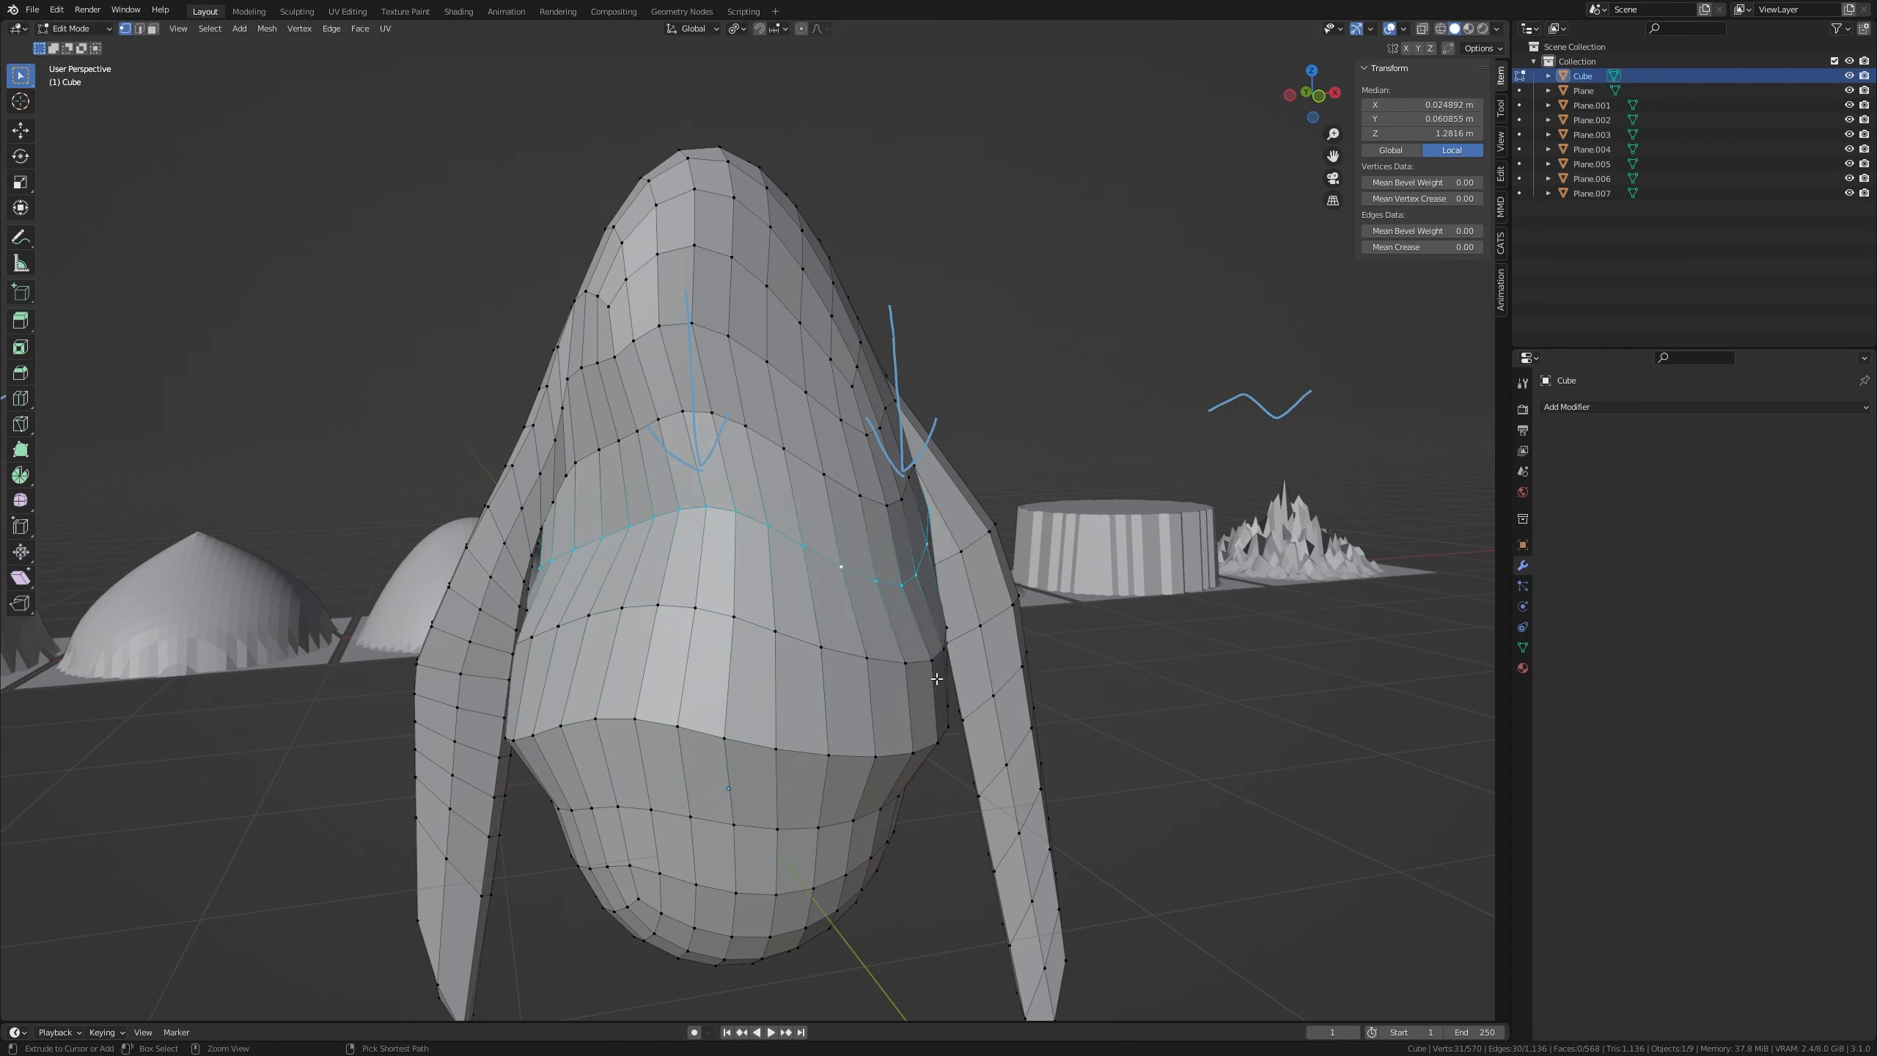
# Expand the lower loop selection by one ring, push it outward with Shrink/Fatten and smooth its vertices
pyautogui.press('ctrl+KP_Add')
pyautogui.hotkey('alt', 's')
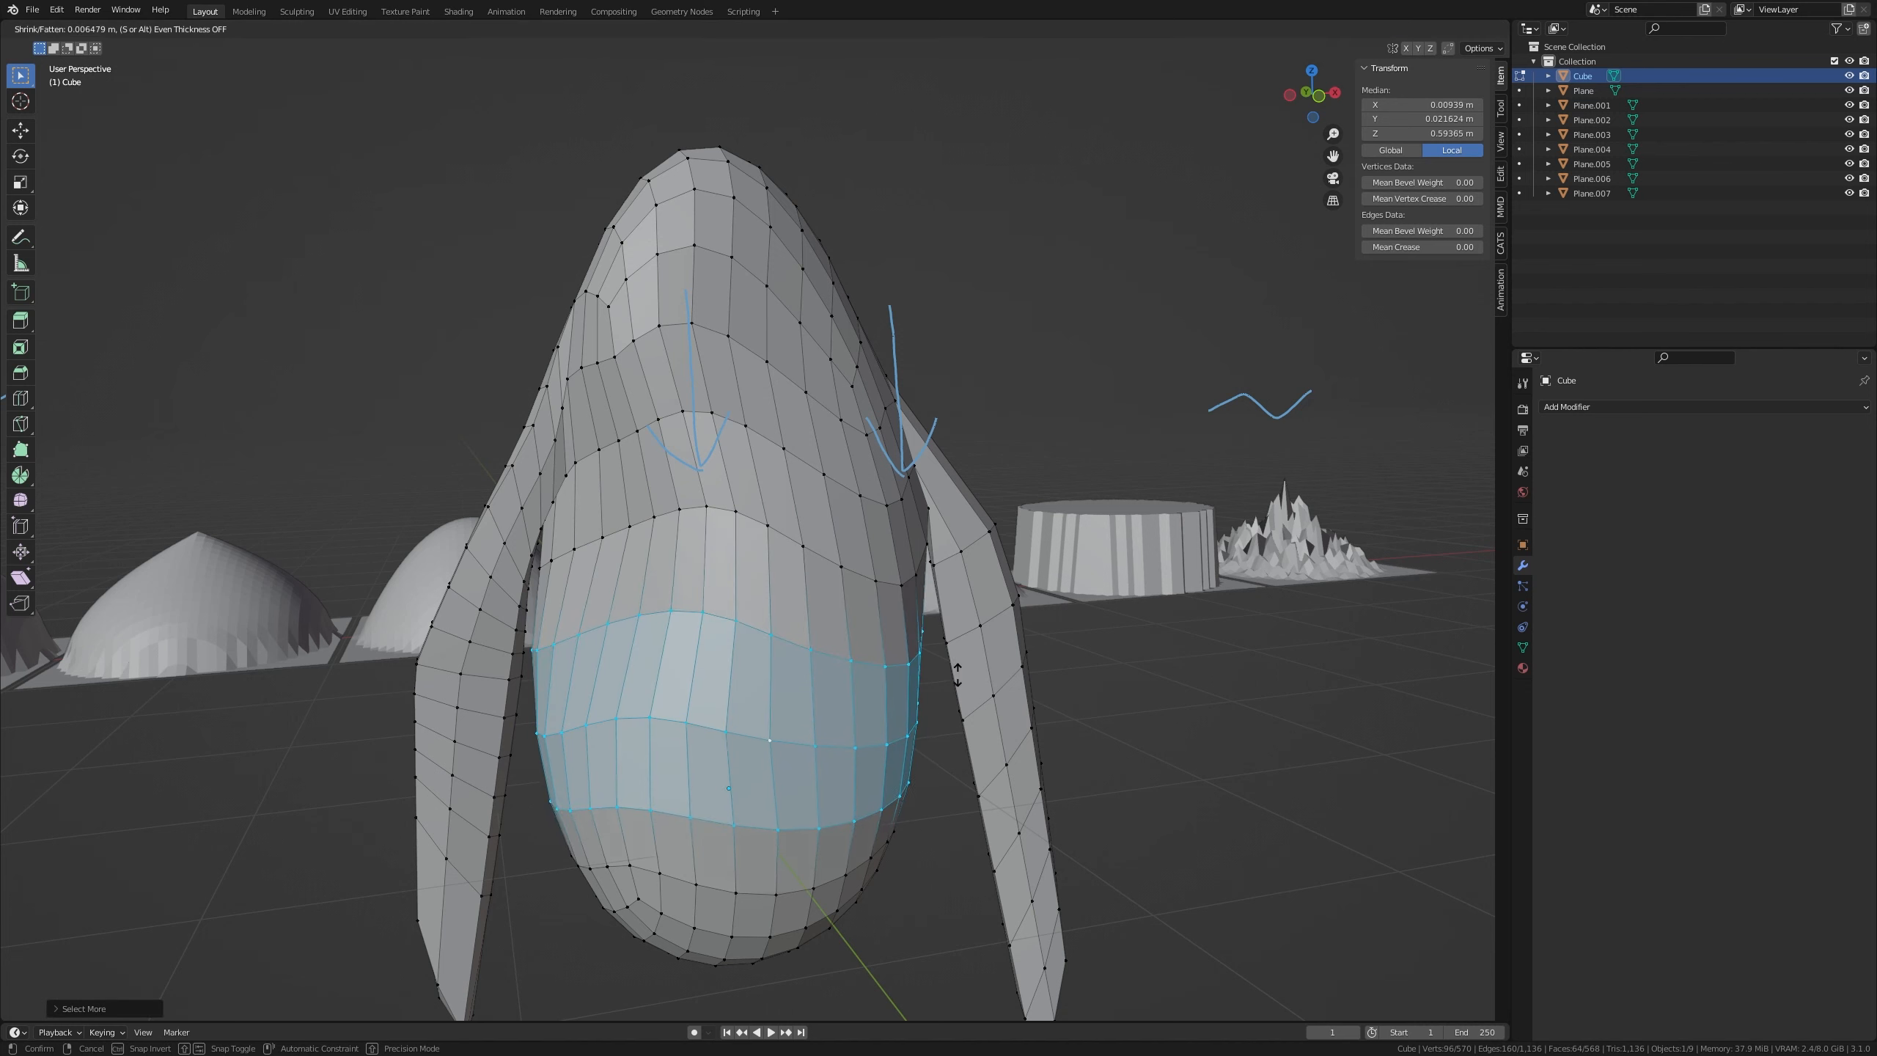
pyautogui.click(991, 650)
pyautogui.press('w')
pyautogui.press('w')
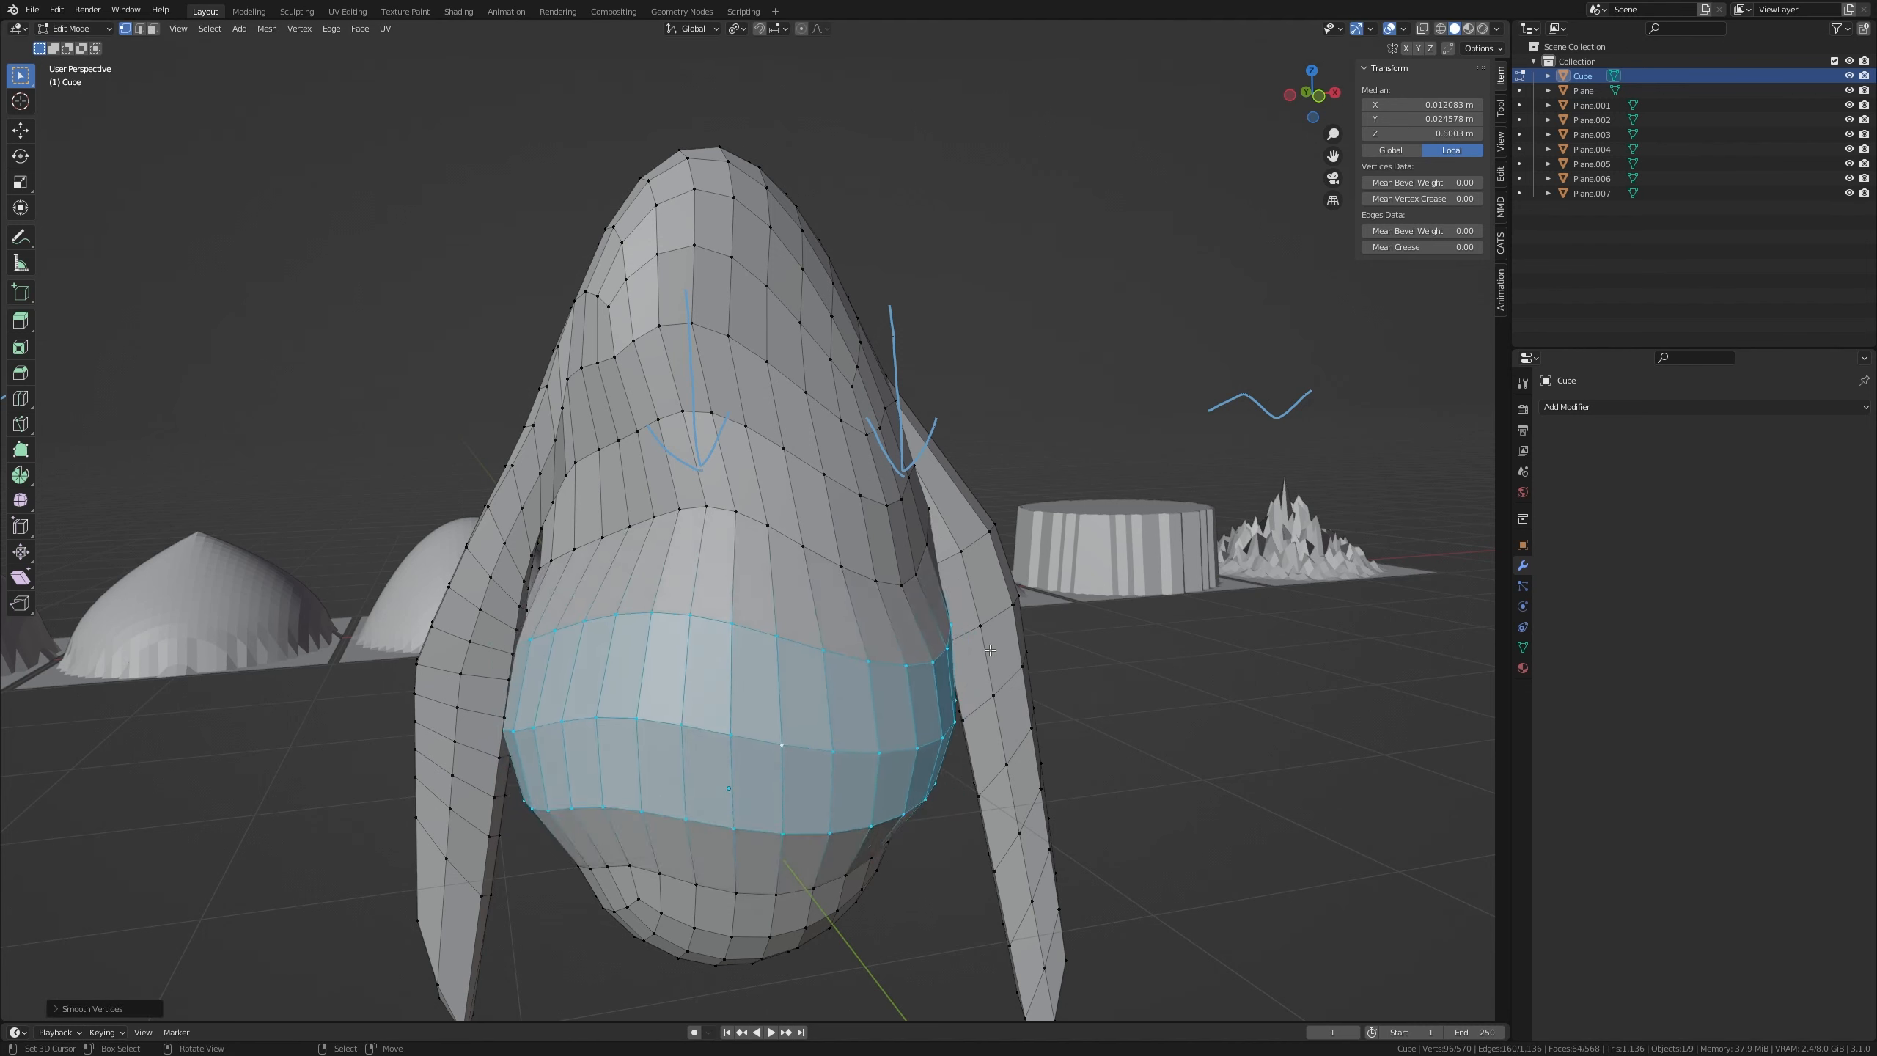
# Undo the smoothing, fattening and selection growth on the lower body band
pyautogui.hotkey('ctrl', 'z')
pyautogui.hotkey('ctrl', 'z')
pyautogui.hotkey('ctrl', 'z')
pyautogui.hotkey('ctrl', 'z')
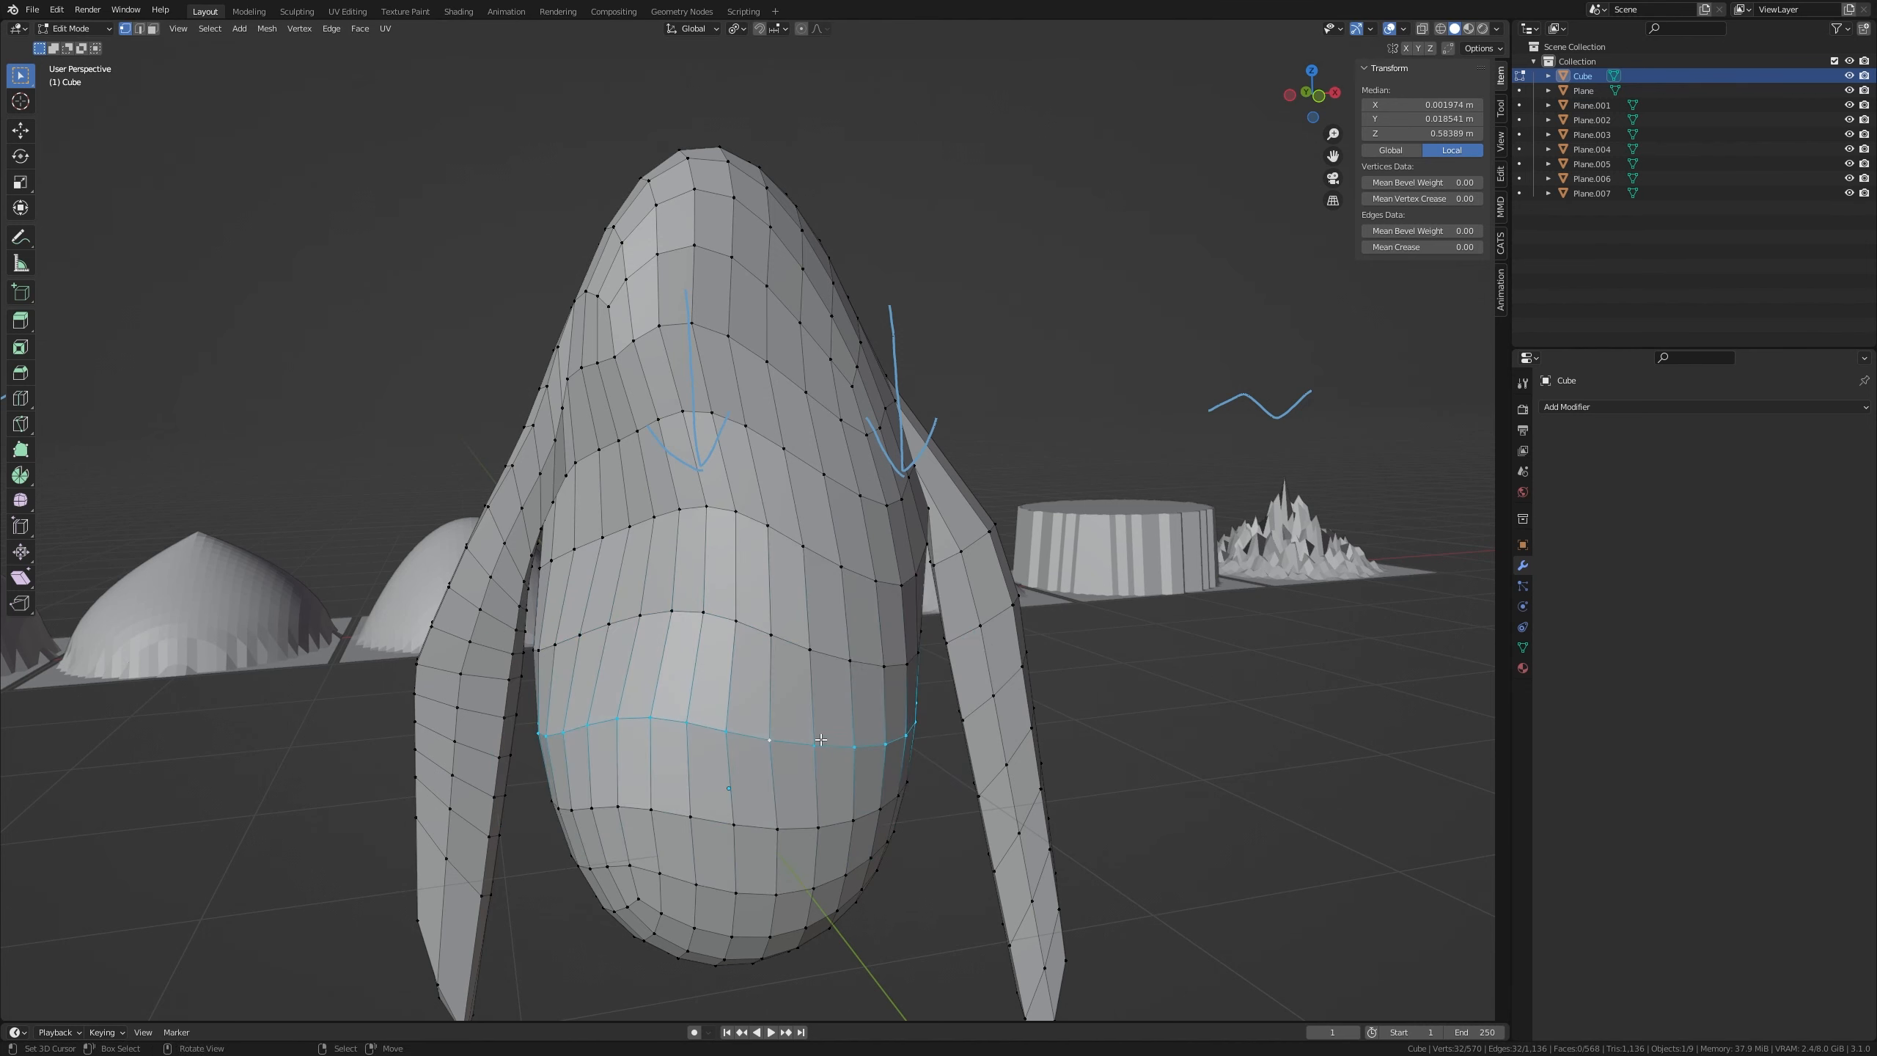
# Select the face loop around the lower body, enable proportional editing and bulge the loop outward with Shrink/Fatten
pyautogui.press('3')
pyautogui.keyDown('alt'); pyautogui.click(814, 714); pyautogui.keyUp('alt')
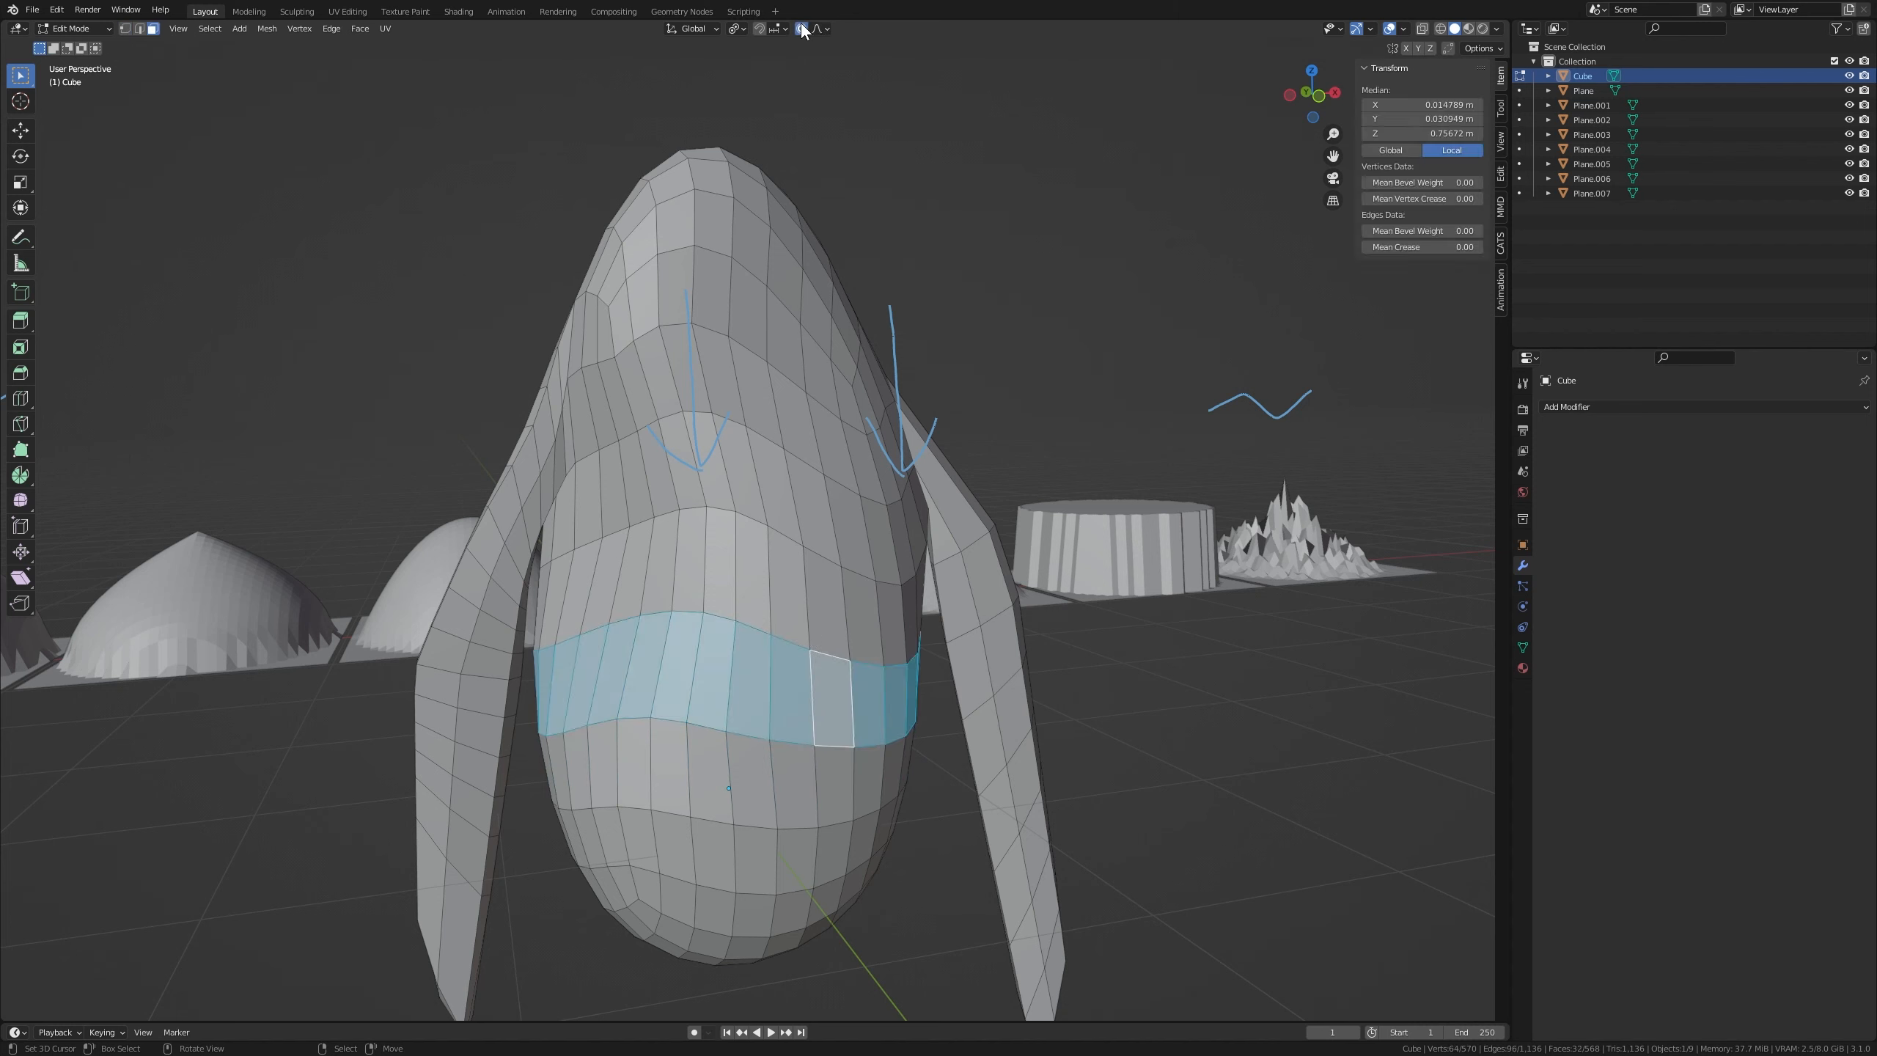
pyautogui.hotkey('alt', 's')
pyautogui.scroll(4, 1020, 403)
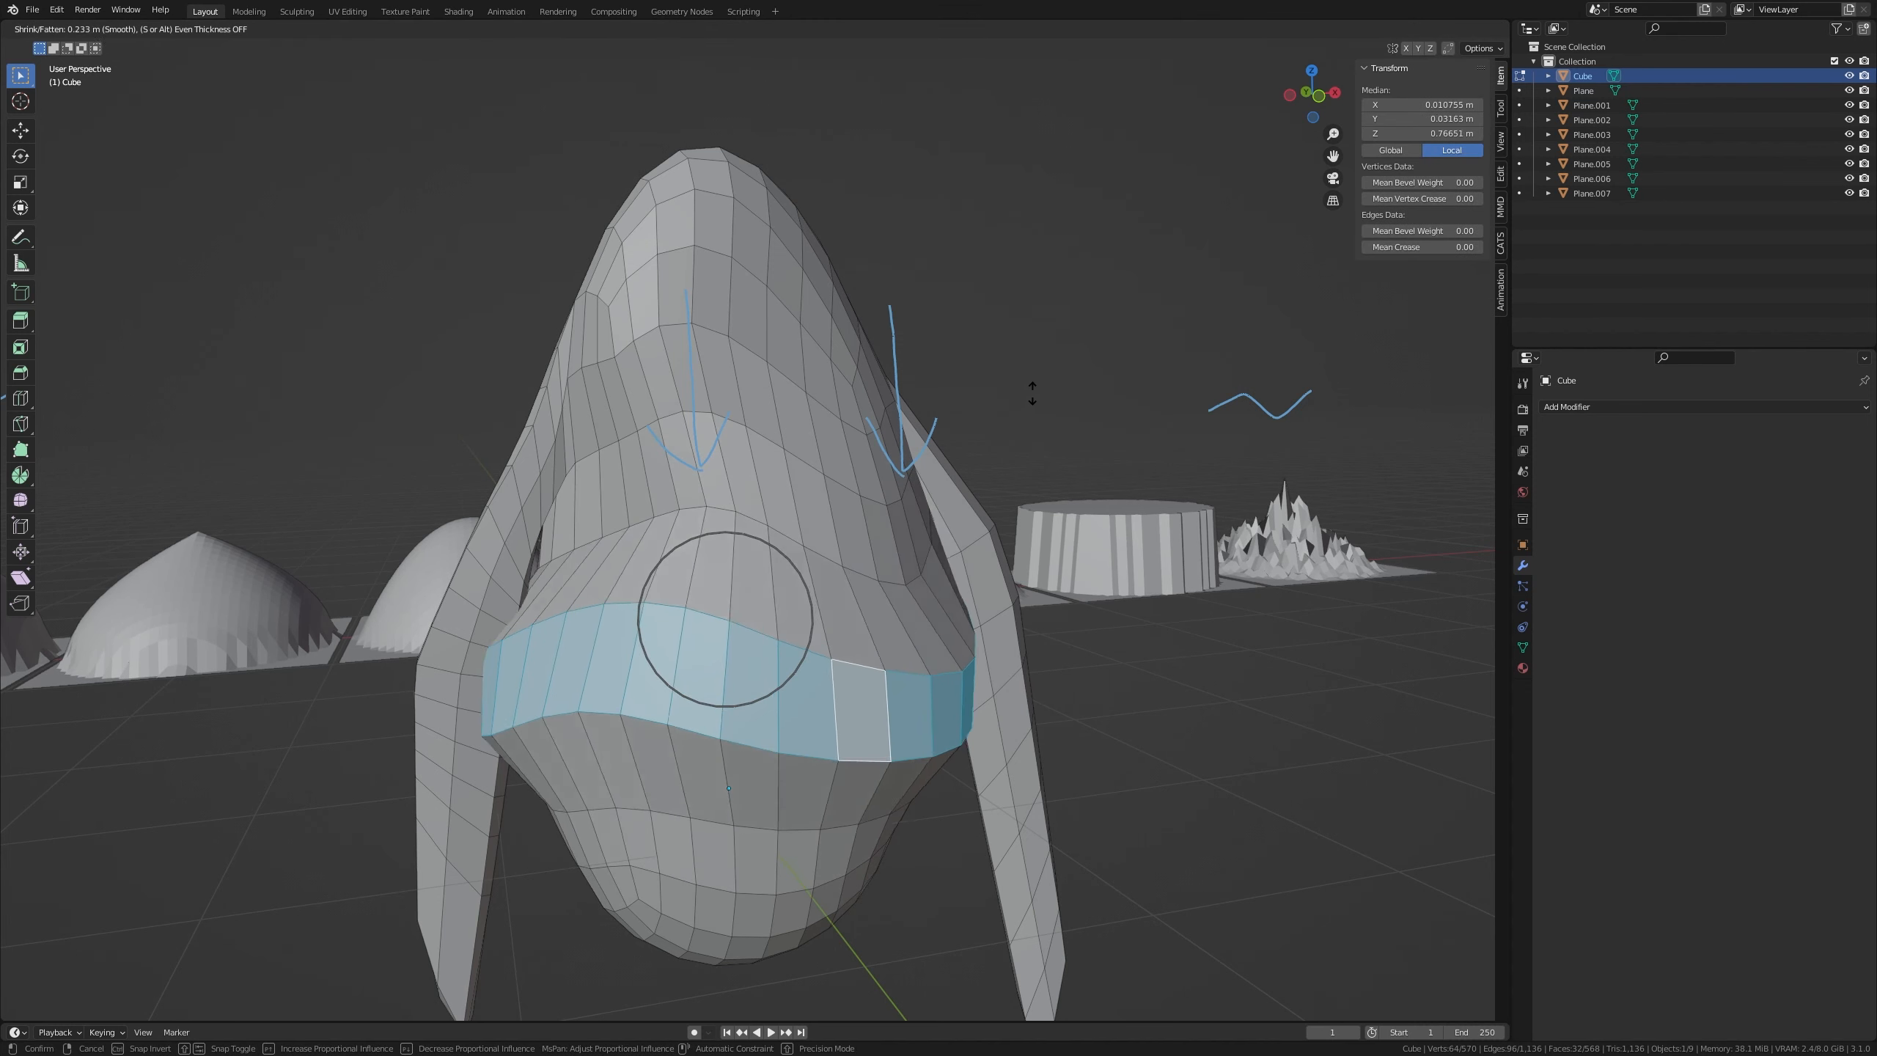
pyautogui.click(1061, 324)
# Expand the face selection around the bulge, smooth its vertices repeatedly and expand the selection once more
pyautogui.press('ctrl+KP_Add')
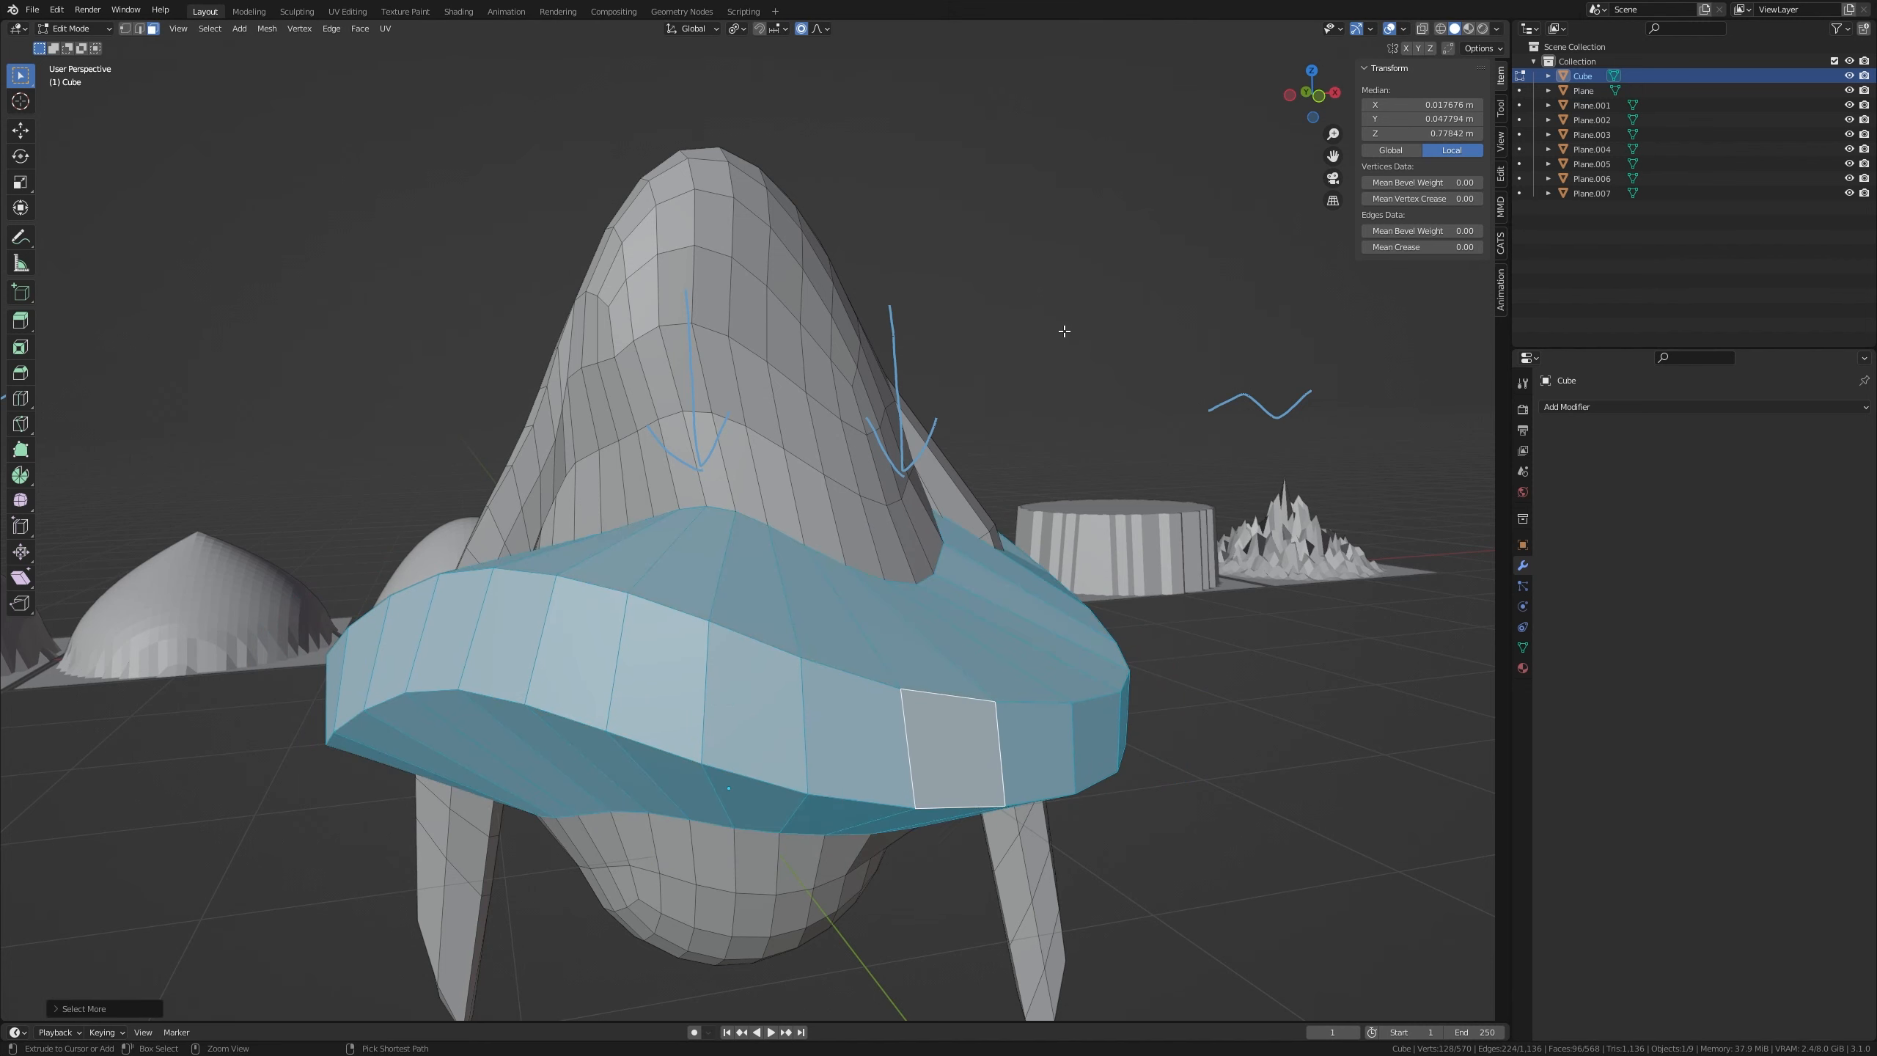
pyautogui.hotkey('shift', 'r')
pyautogui.hotkey('shift', 'r')
pyautogui.hotkey('shift', 'r')
pyautogui.hotkey('shift', 'r')
pyautogui.hotkey('shift', 'r')
pyautogui.hotkey('shift', 'r')
pyautogui.hotkey('shift', 'r')
pyautogui.press('ctrl+KP_Add')
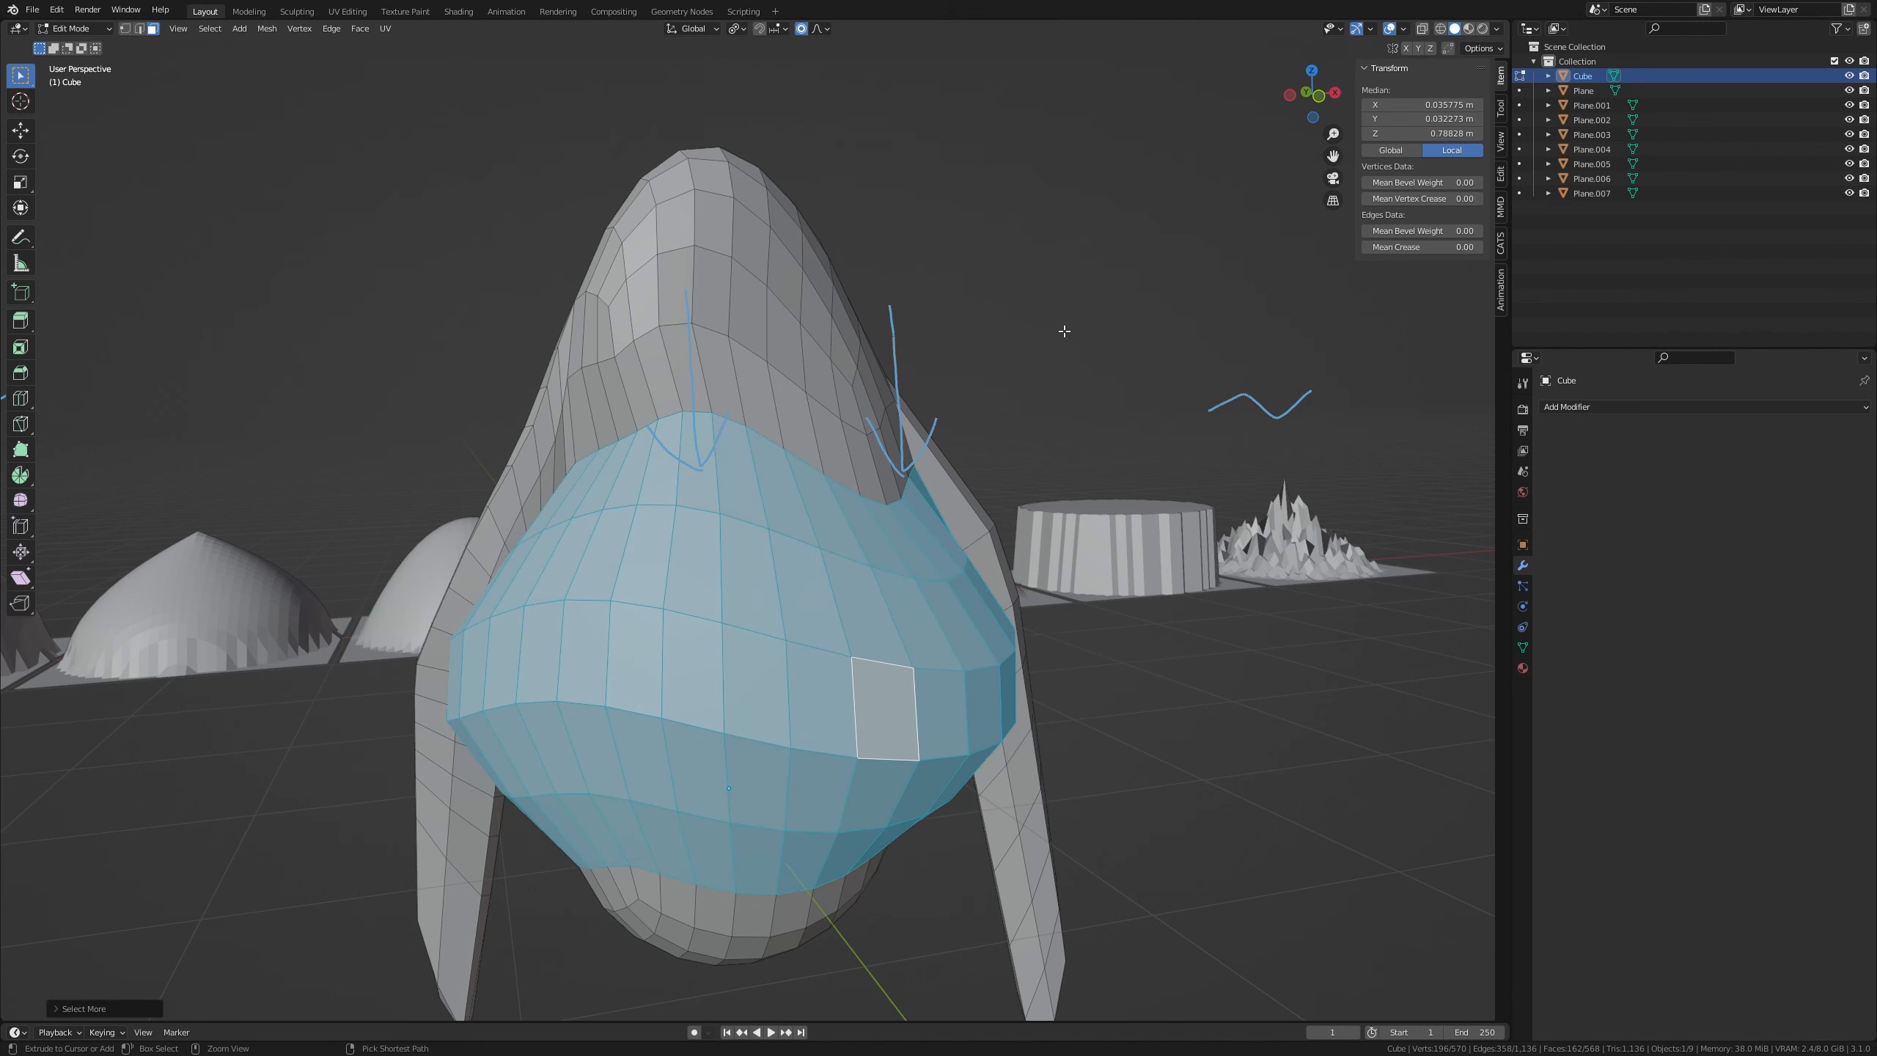
# Return to Object Mode, frame the cube and examine the bulged body and arms from several angles
pyautogui.press('Tab')
pyautogui.press('KP_Decimal')
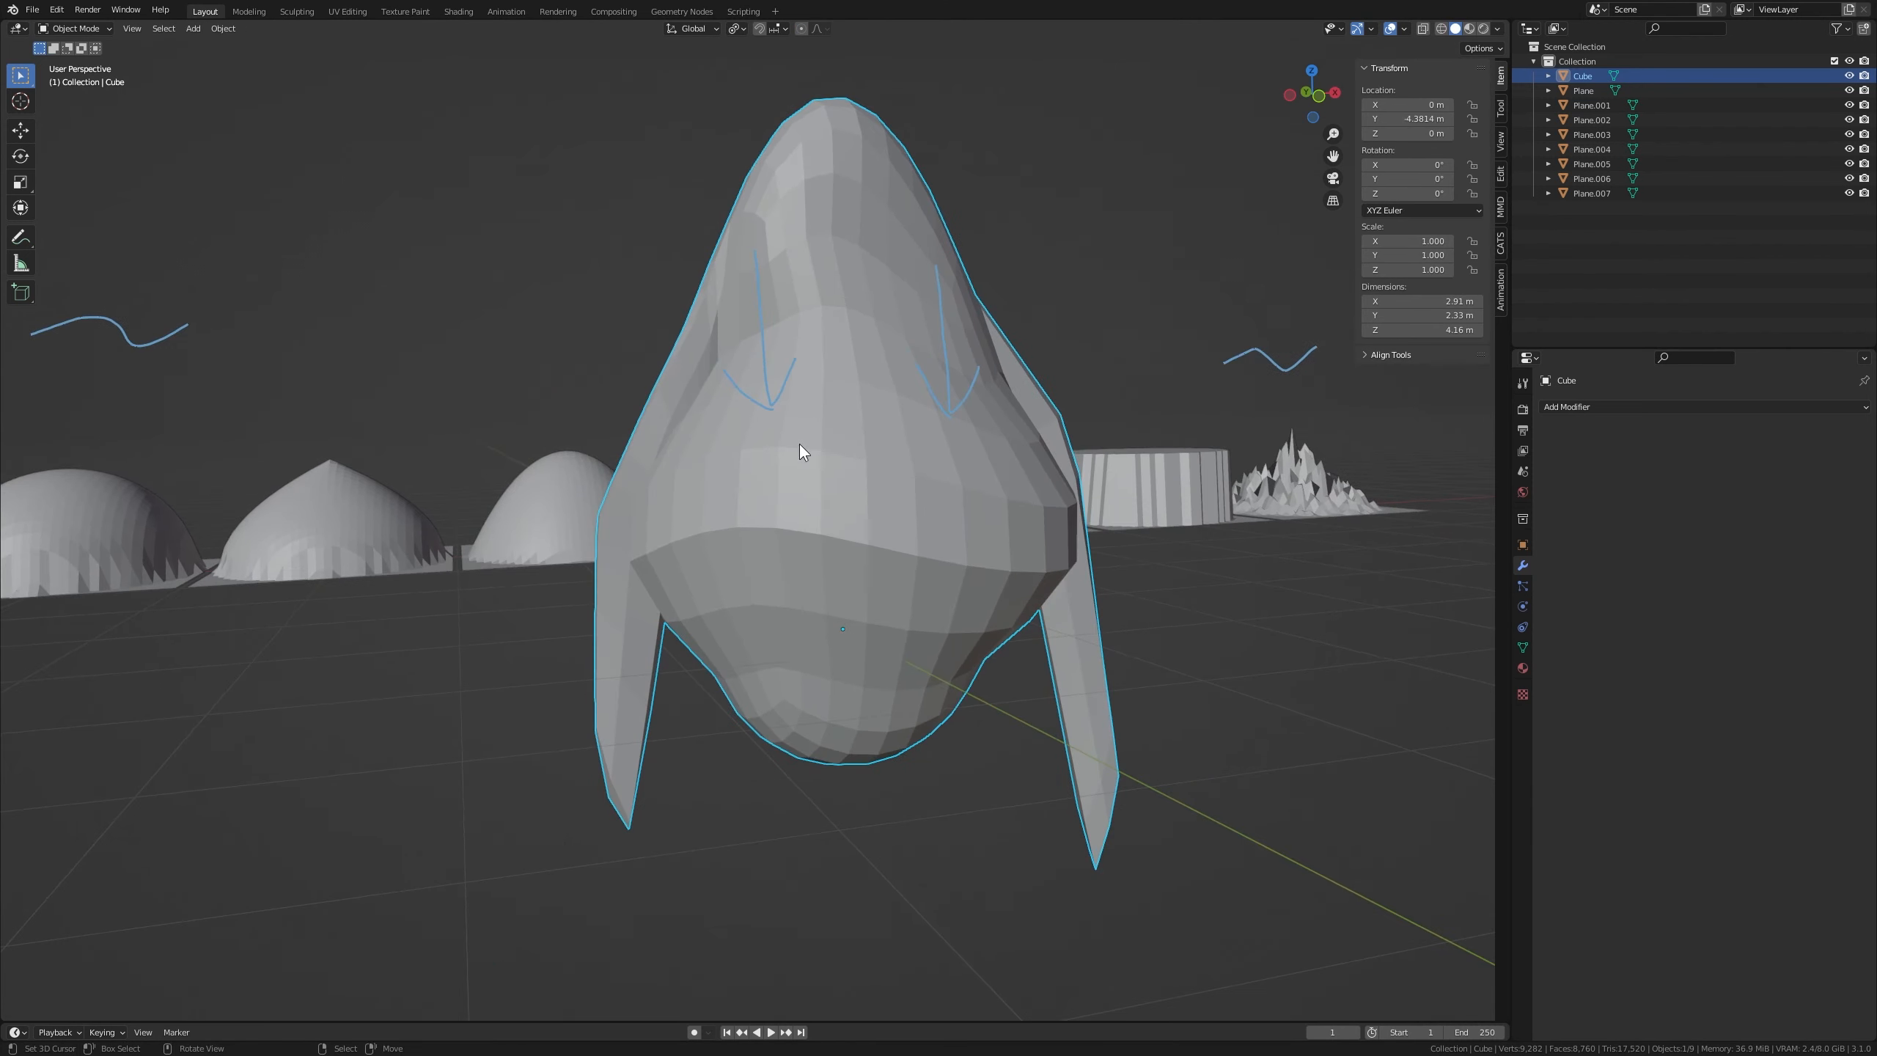
pyautogui.moveTo(800, 444); pyautogui.dragTo(1112, 599, button='middle')
pyautogui.moveTo(1073, 695); pyautogui.dragTo(1020, 590, button='middle')
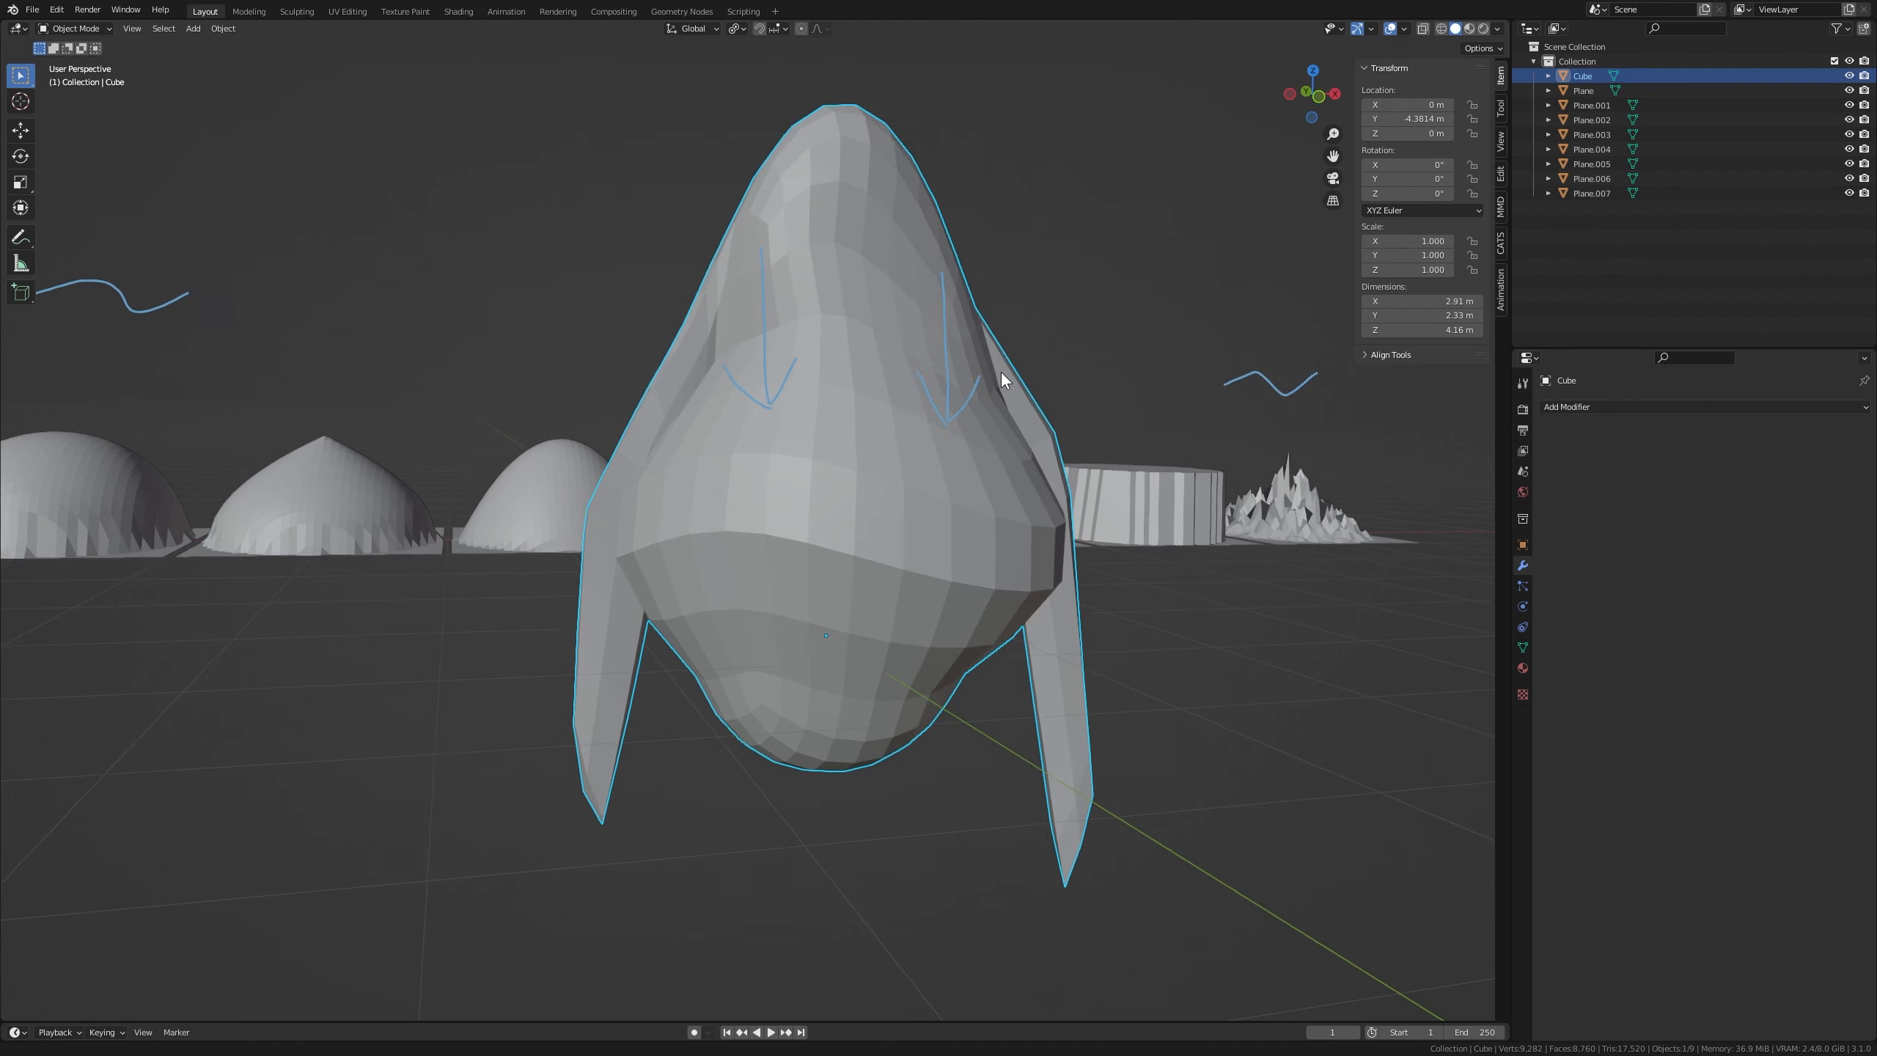
pyautogui.keyDown('shift'); pyautogui.moveTo(889, 307); pyautogui.dragTo(871, 550, button='middle'); pyautogui.keyUp('shift')
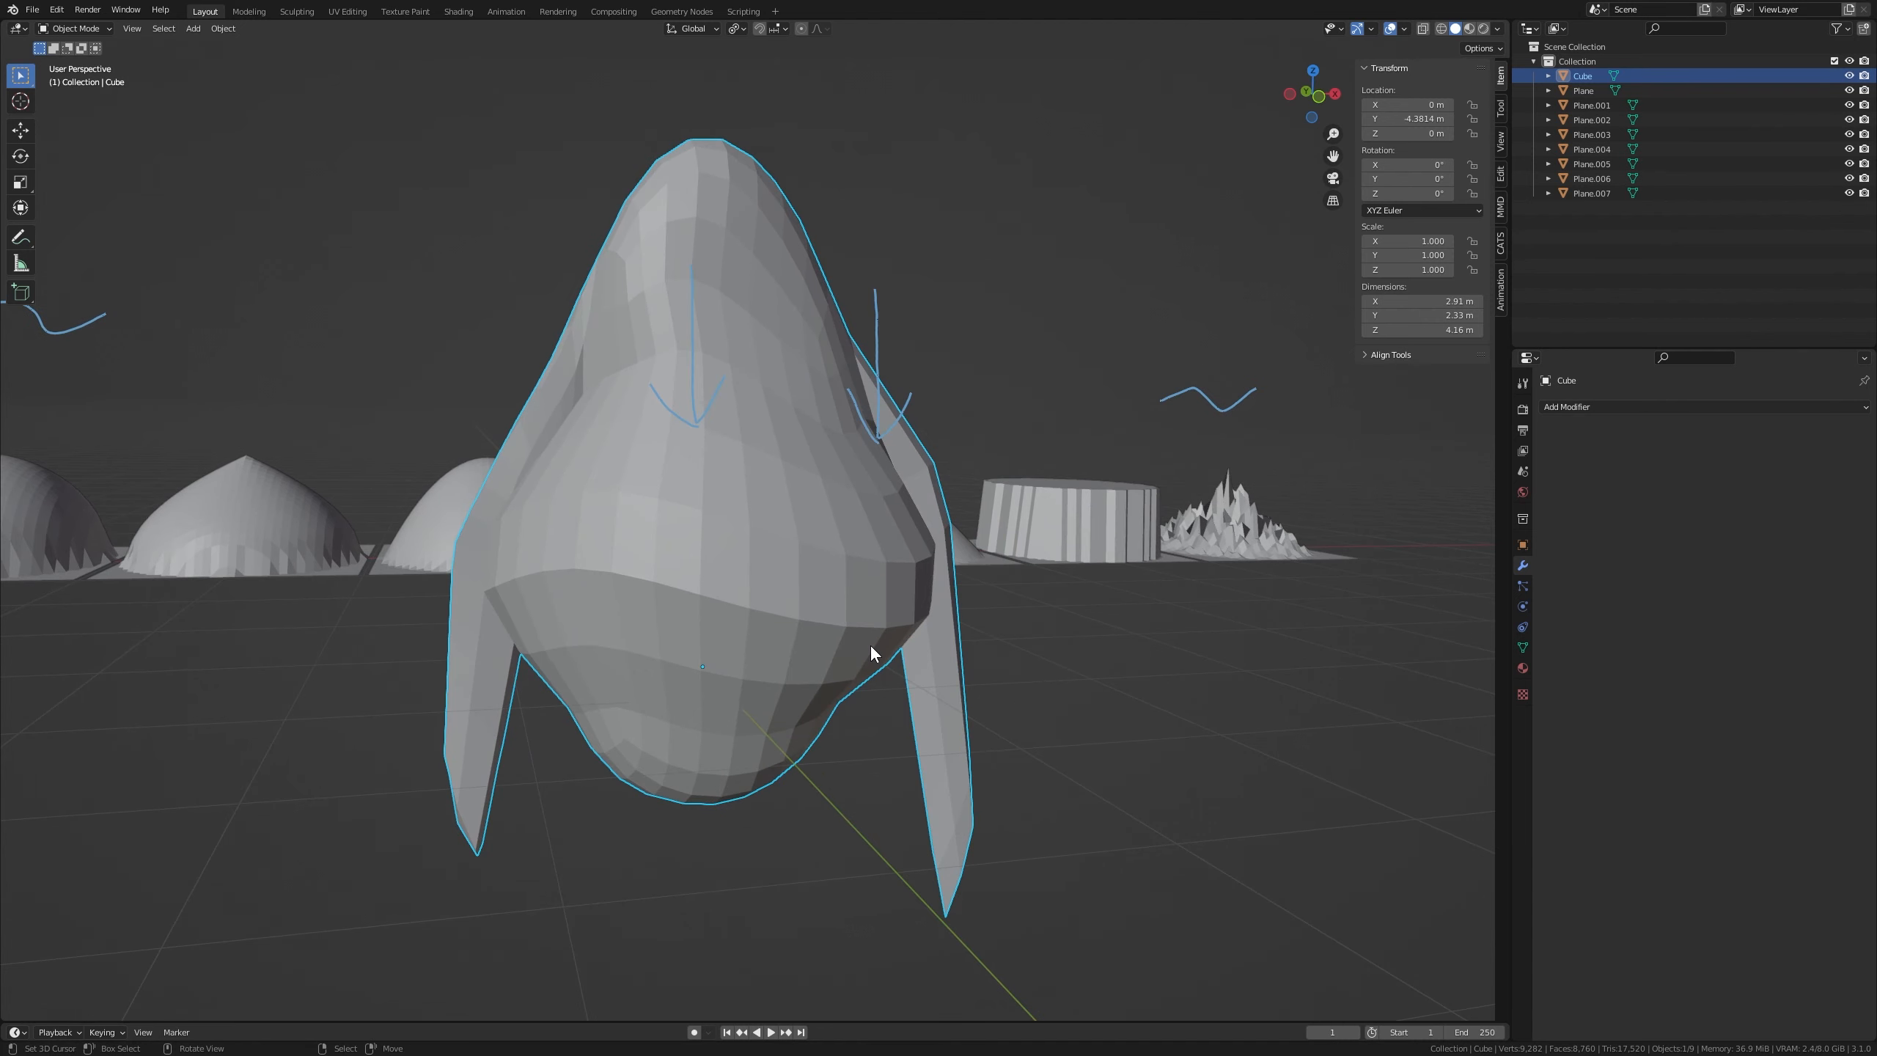
pyautogui.scroll(-4, 590, 696)
pyautogui.moveTo(684, 611); pyautogui.dragTo(800, 623, button='middle')
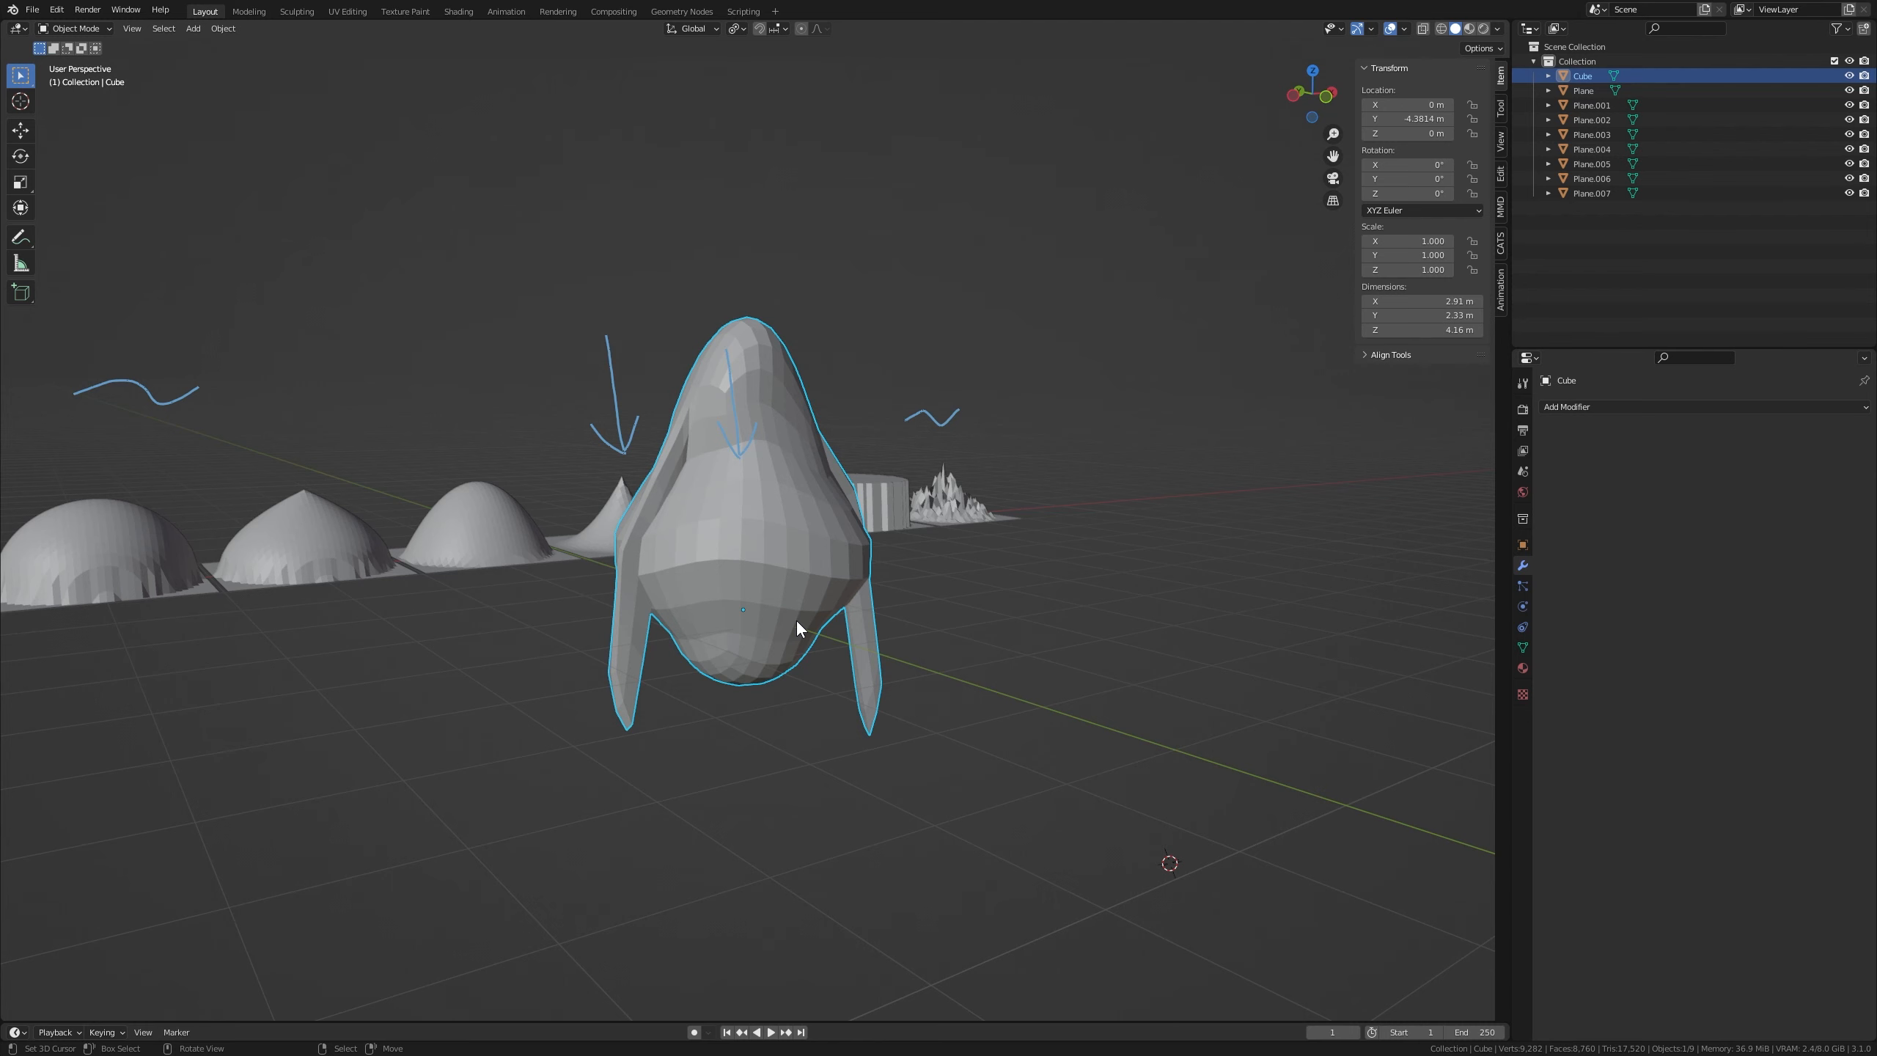
pyautogui.scroll(3, 802, 629)
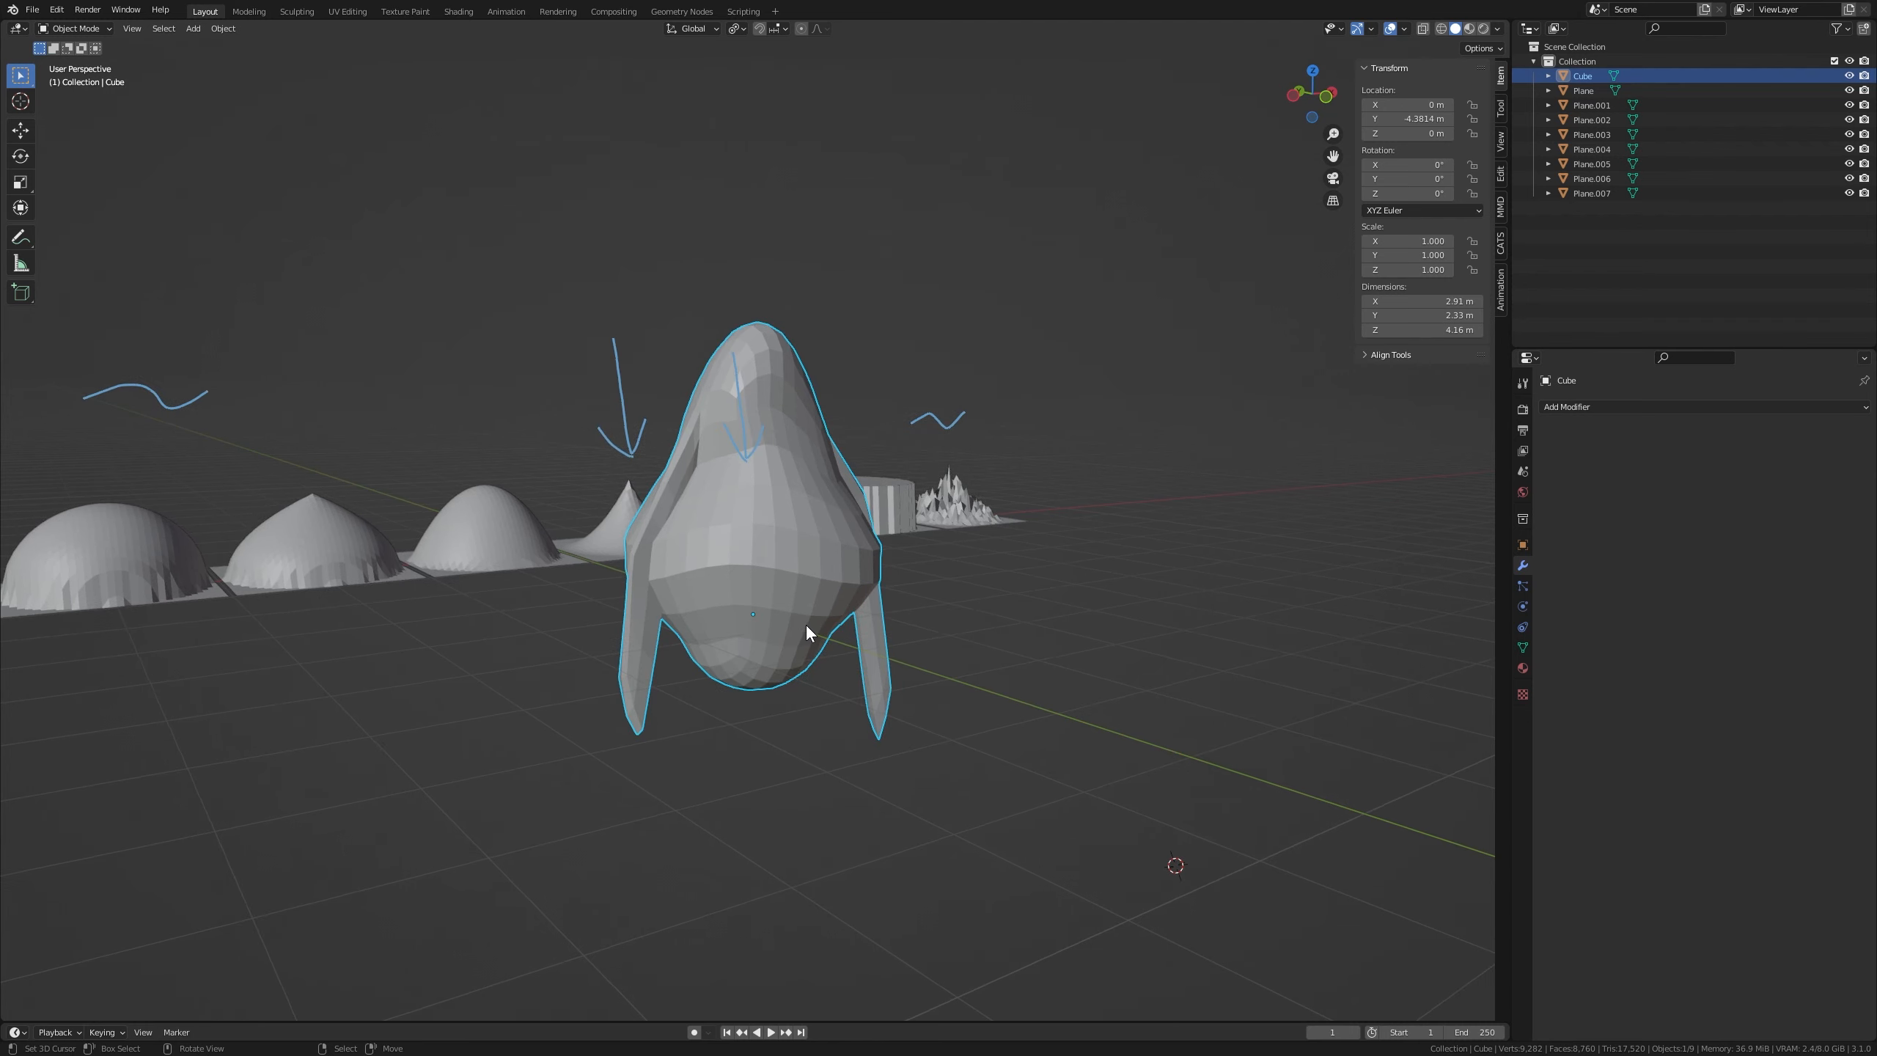